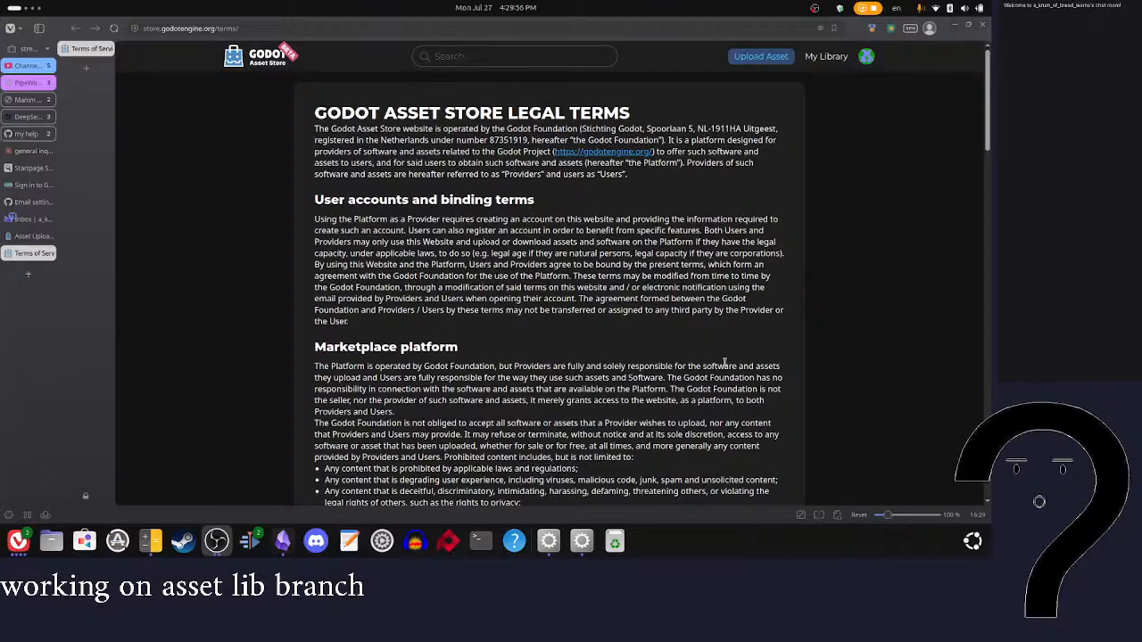
Step: Read the opening Marketplace platform paragraph on Provider and User responsibility and the Godot Foundation's role in the asset store terms
scroll(665, 344, "down", 1)
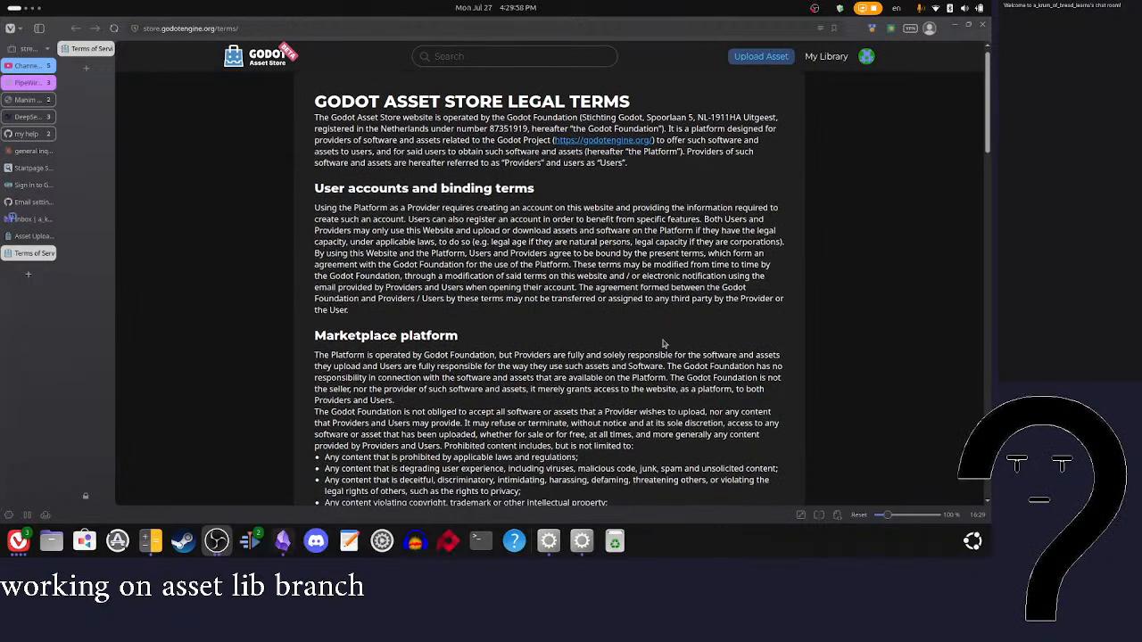
scroll(663, 344, "down", 3)
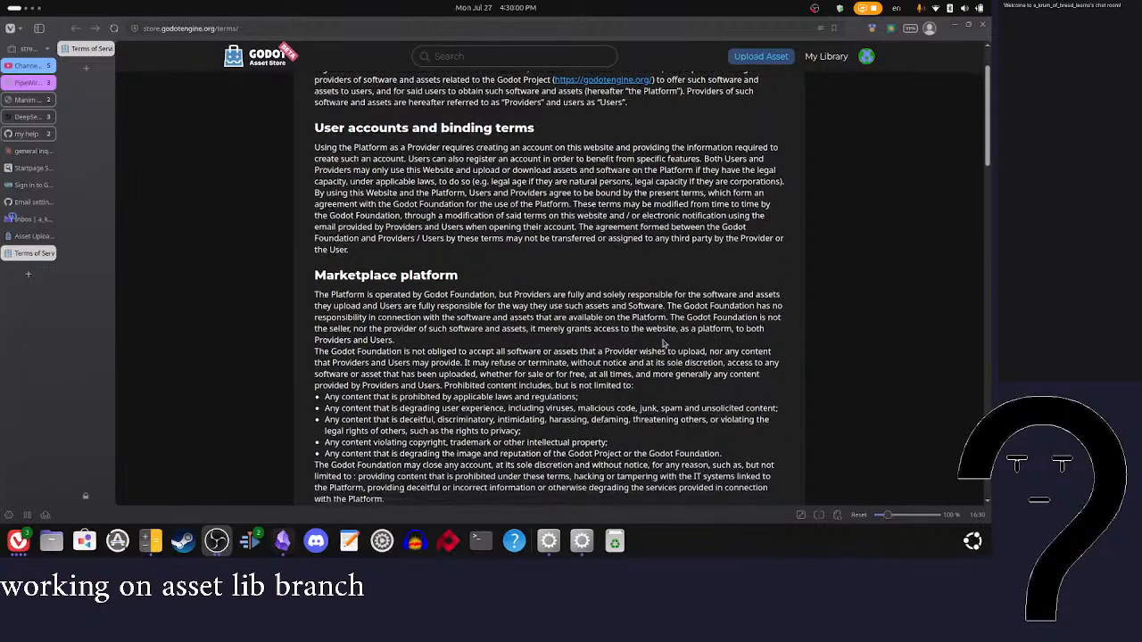
scroll(664, 344, "down", 5)
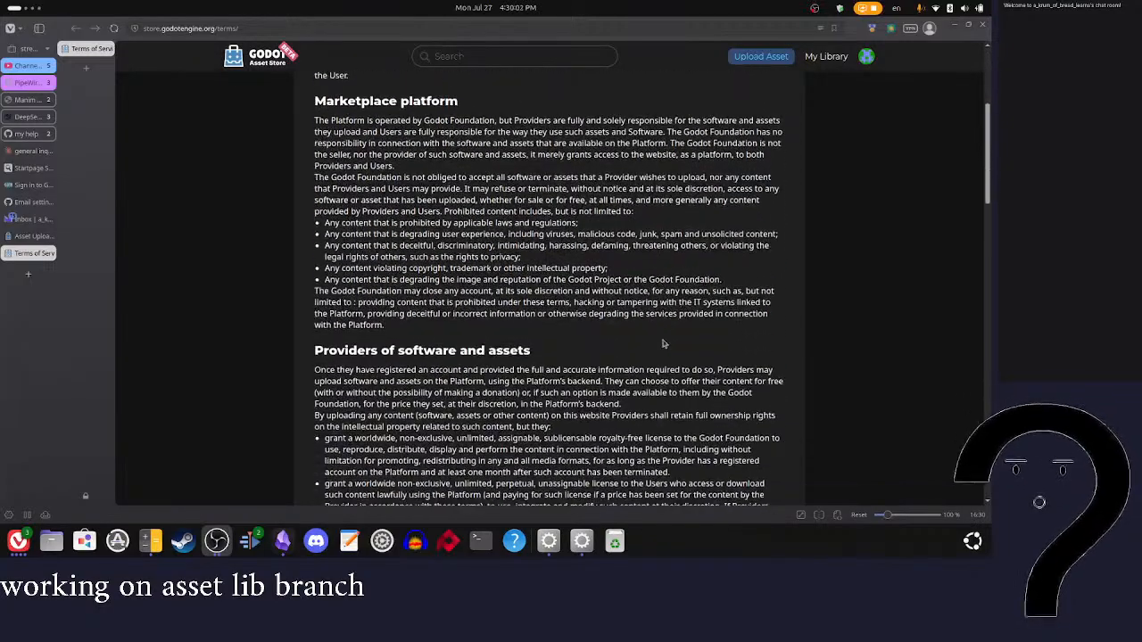
left_click_drag(499, 120, 672, 123)
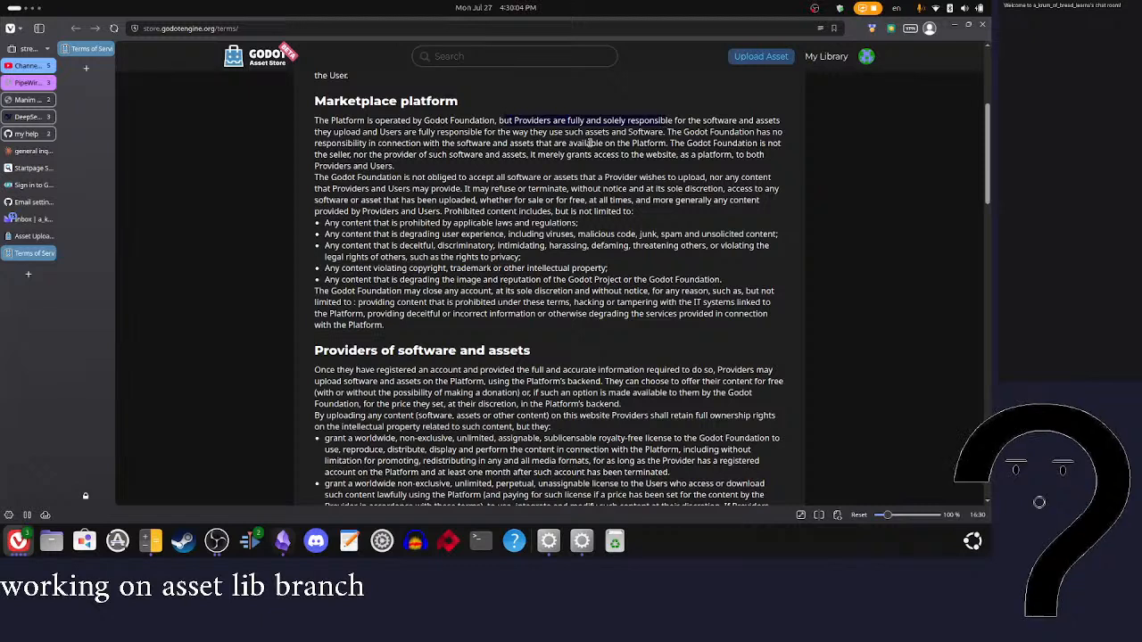
left_click_drag(365, 134, 634, 145)
left_click(516, 153)
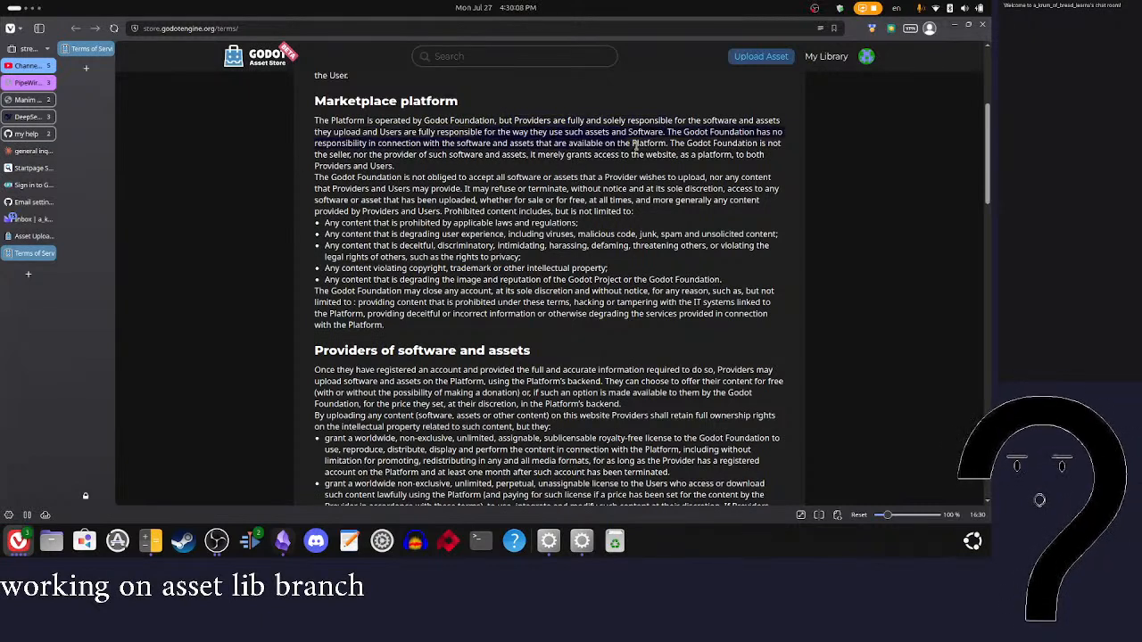
left_click(599, 153)
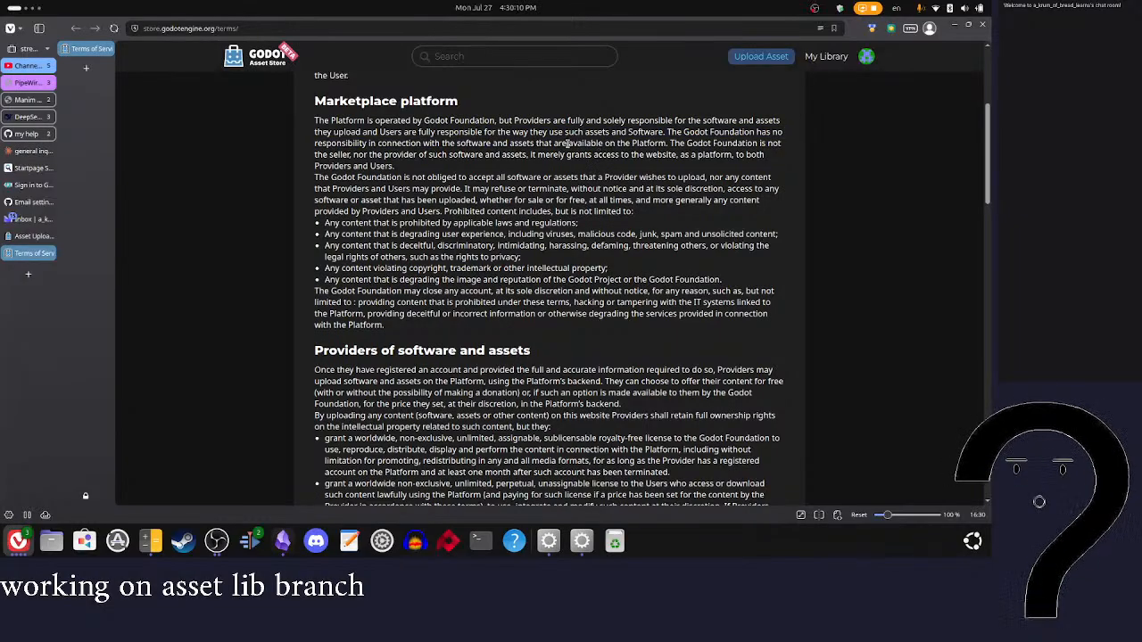
left_click_drag(367, 145, 441, 170)
left_click(357, 172)
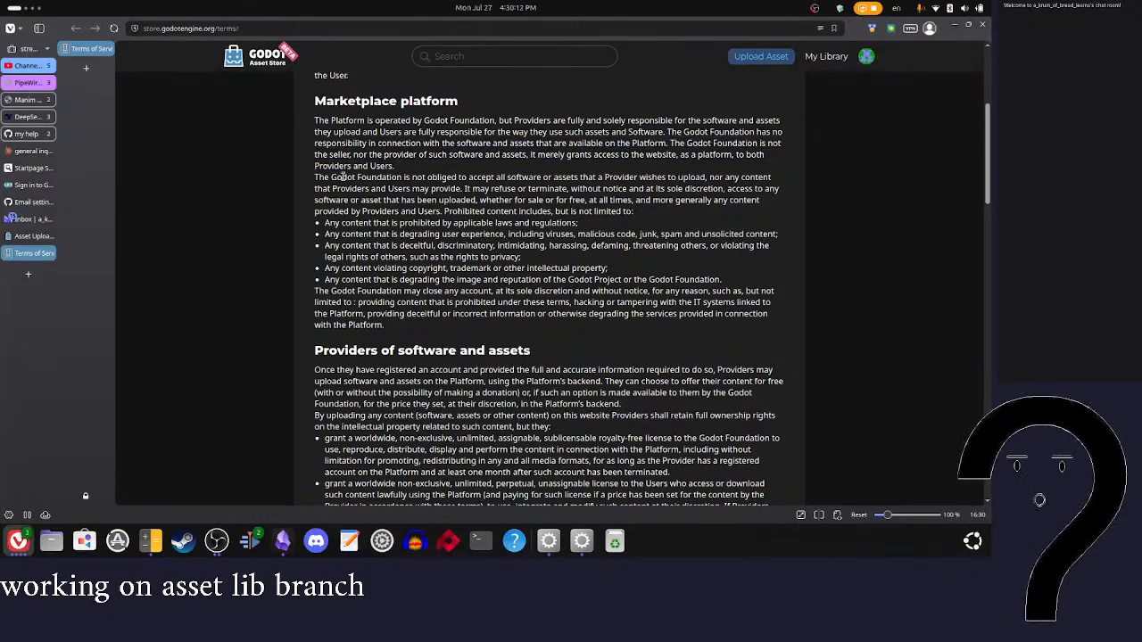
left_click_drag(530, 155, 660, 172)
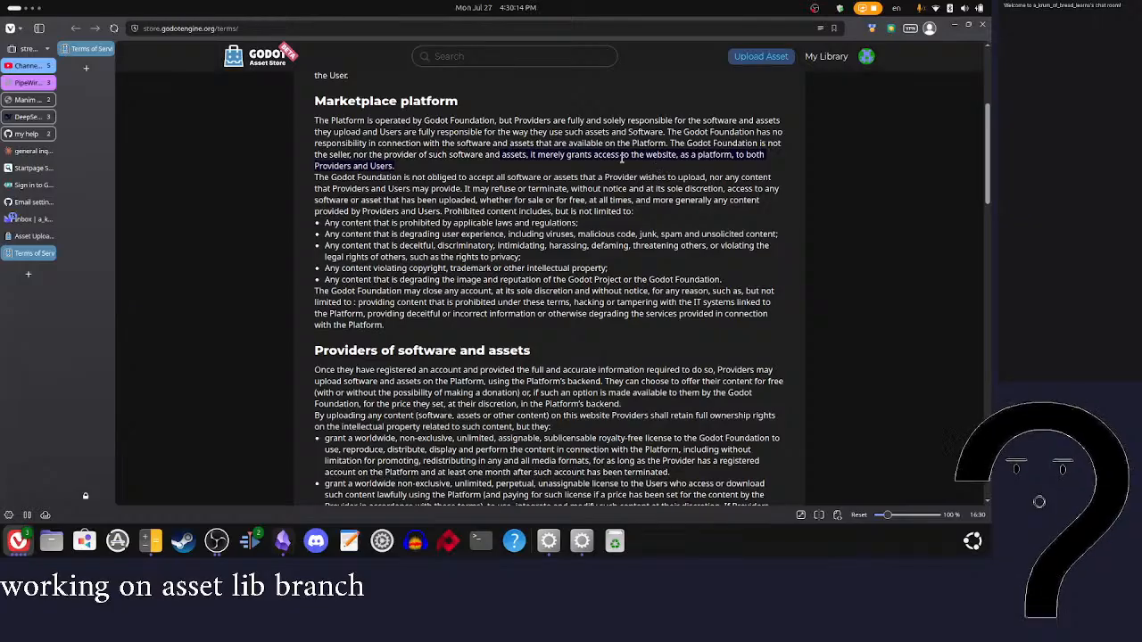
left_click(624, 166)
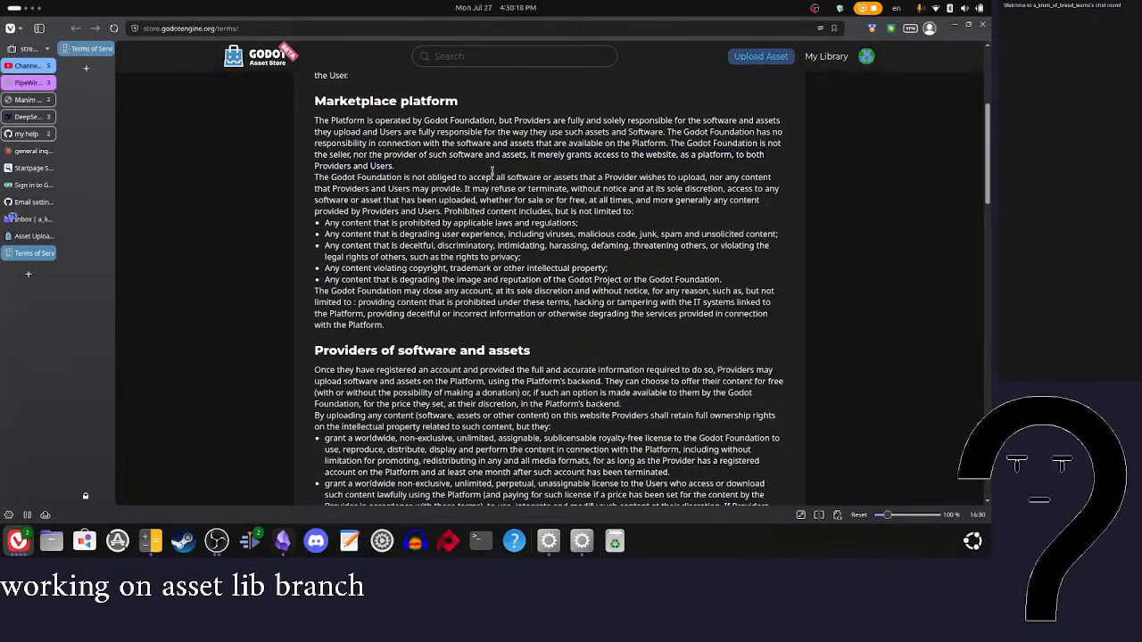
Step: Review the Godot Foundation's right to refuse content and the list of prohibited content under Marketplace platform
left_click_drag(440, 177, 722, 192)
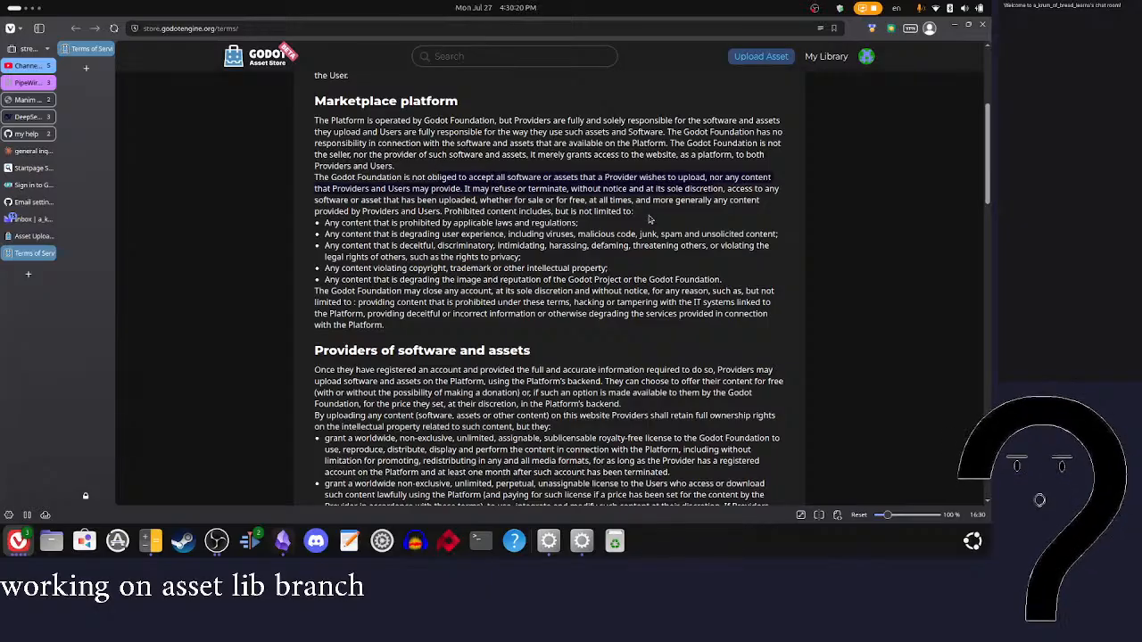
left_click(650, 220)
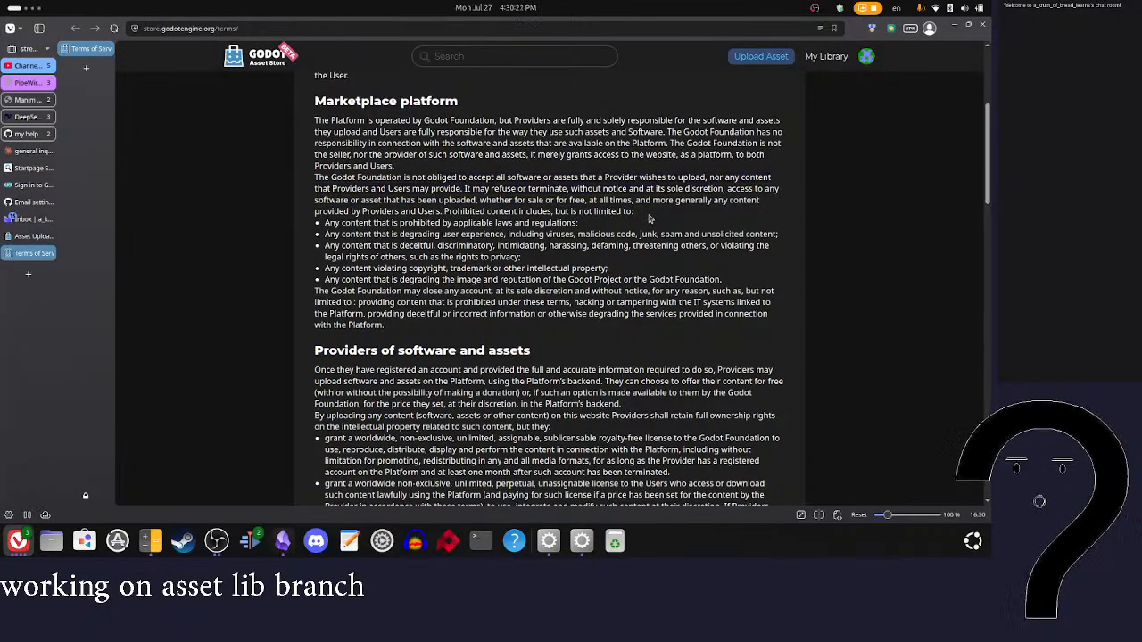
left_click_drag(323, 223, 522, 257)
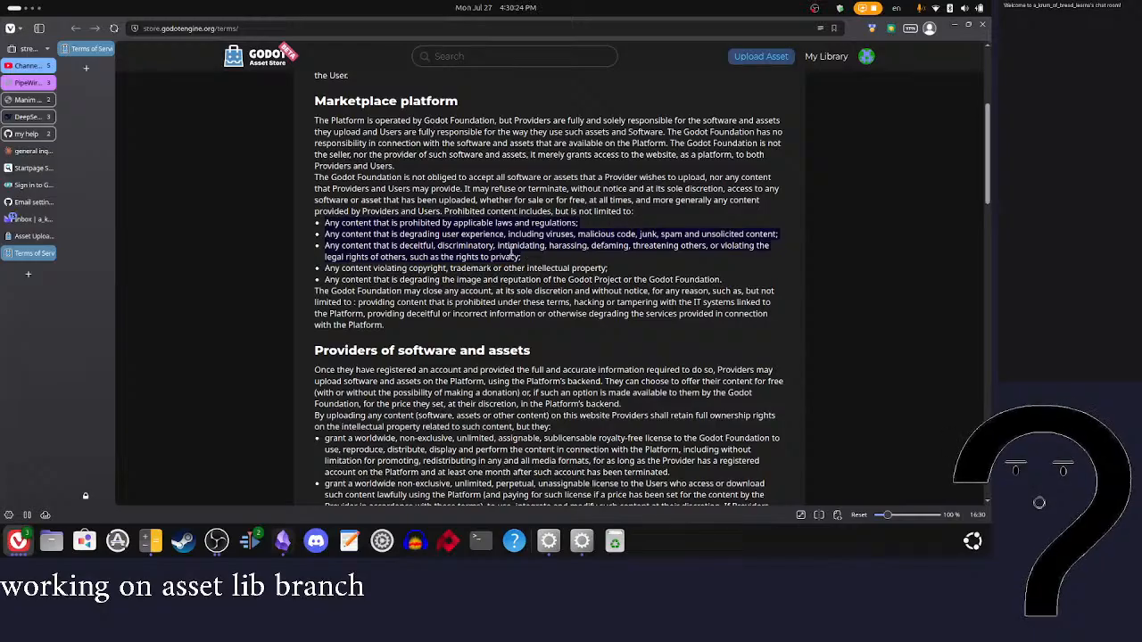
left_click(360, 237)
left_click_drag(327, 233, 575, 234)
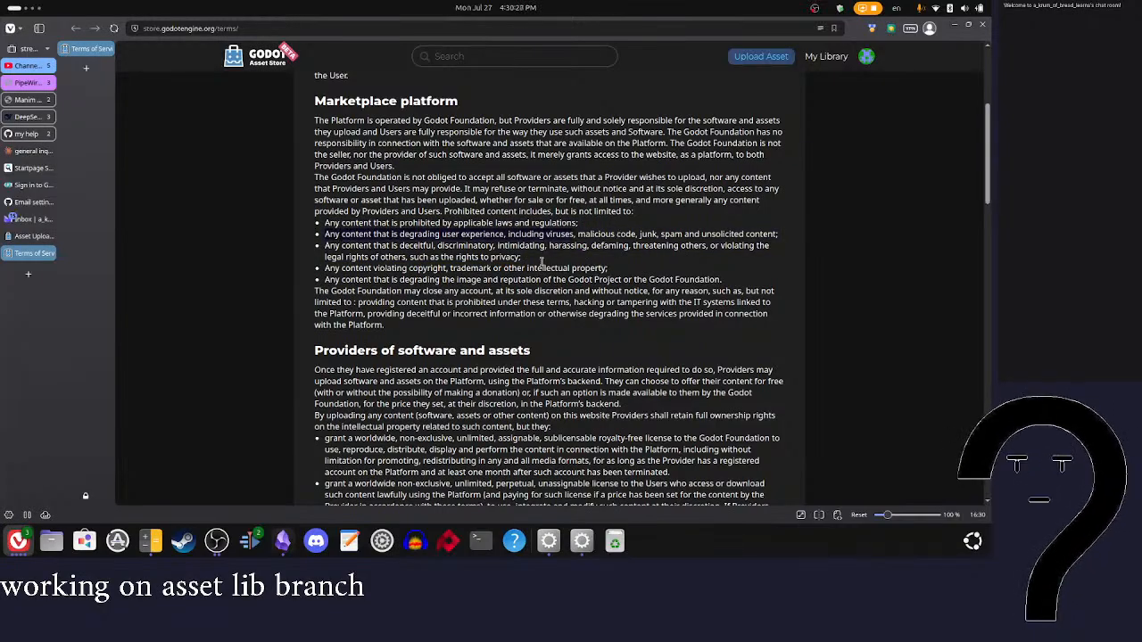
left_click(496, 250)
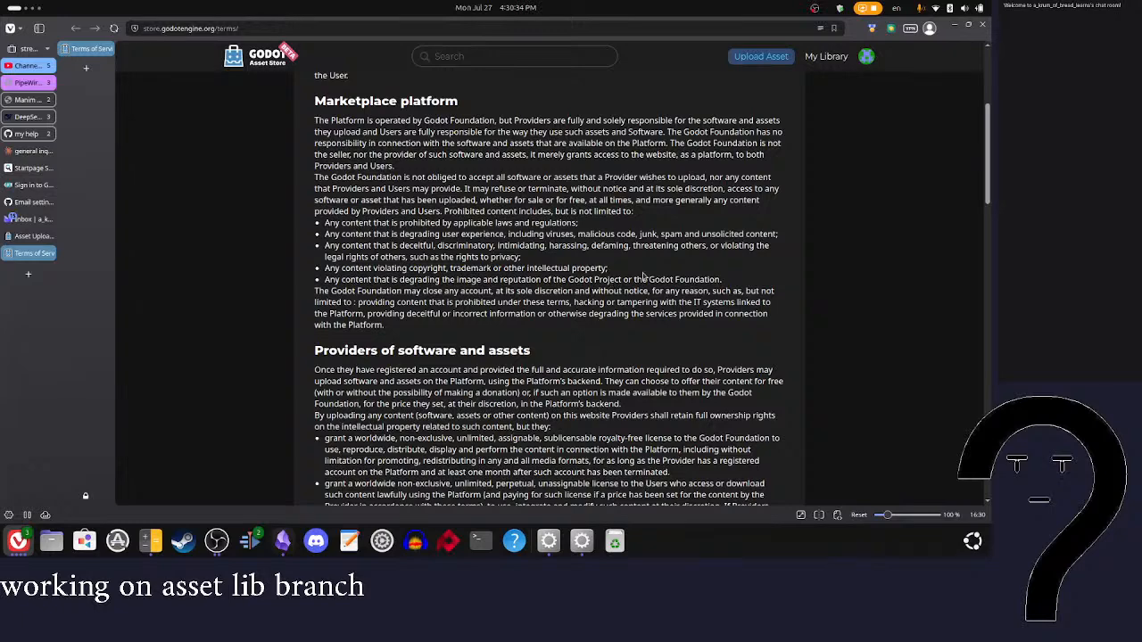
Step: Read the grounds on which the Godot Foundation may close an account, at the end of the Marketplace platform section
scroll(666, 278, "down", 1)
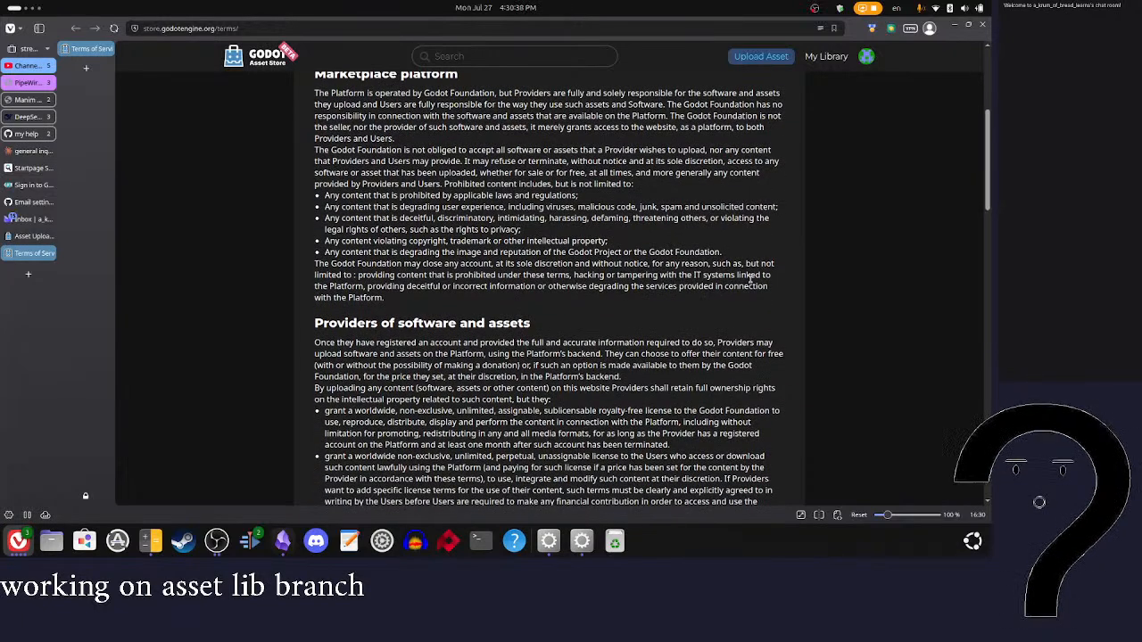
left_click_drag(357, 266, 543, 271)
left_click(585, 312)
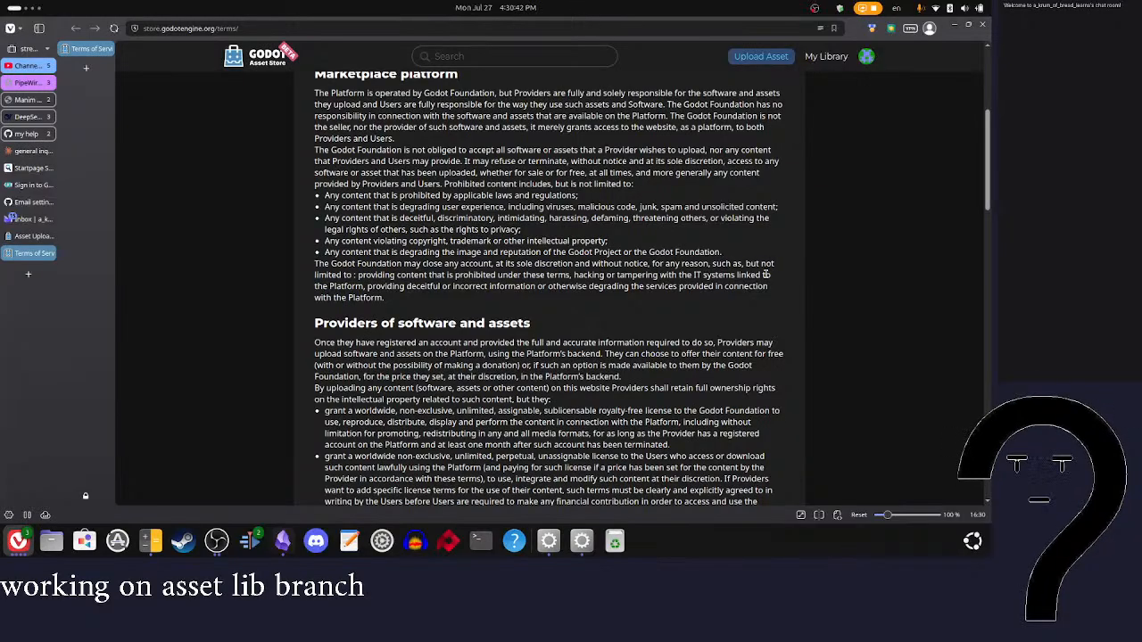
scroll(804, 296, "down", 2)
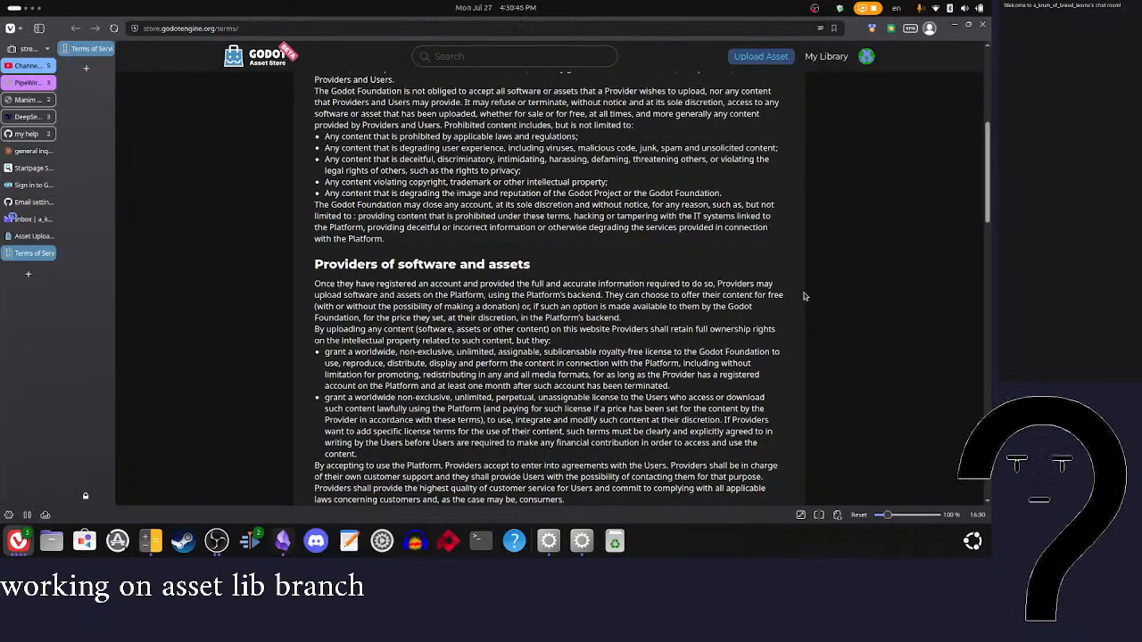
left_click_drag(357, 217, 575, 227)
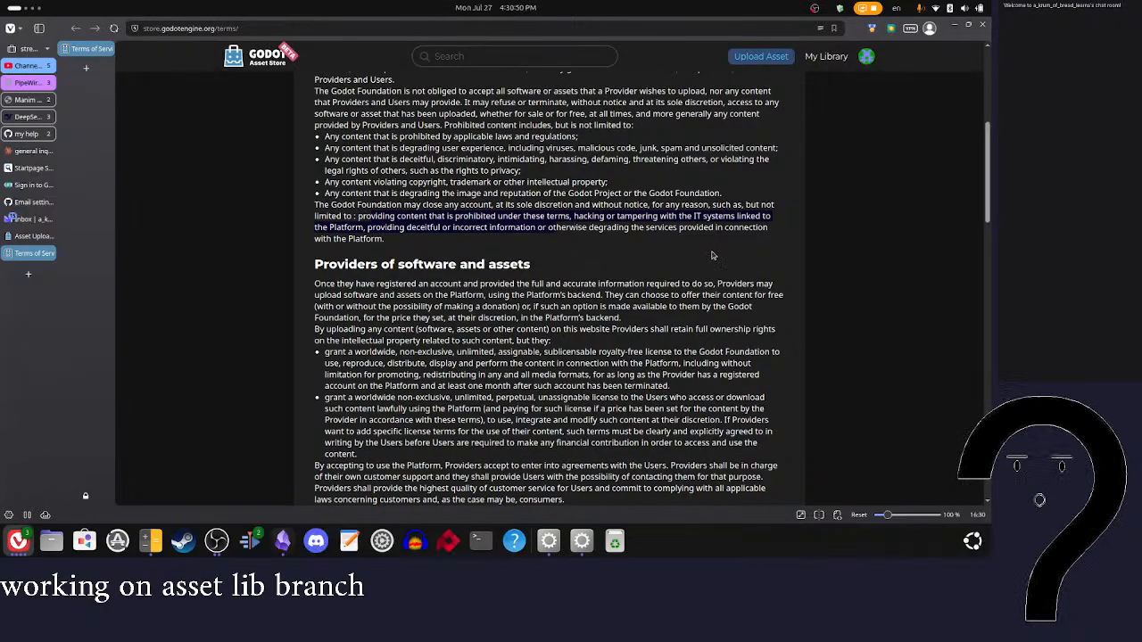
Step: Examine the ownership rights and licence grants for uploaded content in the Providers of software and assets section
scroll(776, 266, "down", 1)
scroll(784, 313, "down", 3)
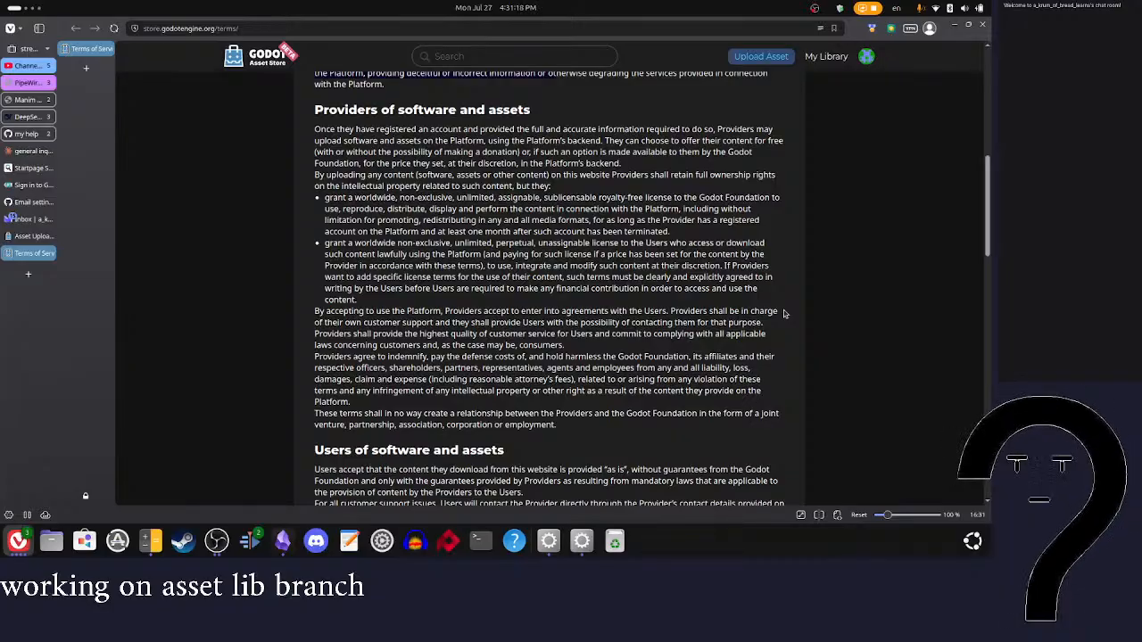
left_click_drag(378, 188, 571, 175)
left_click_drag(326, 198, 544, 199)
left_click(653, 219)
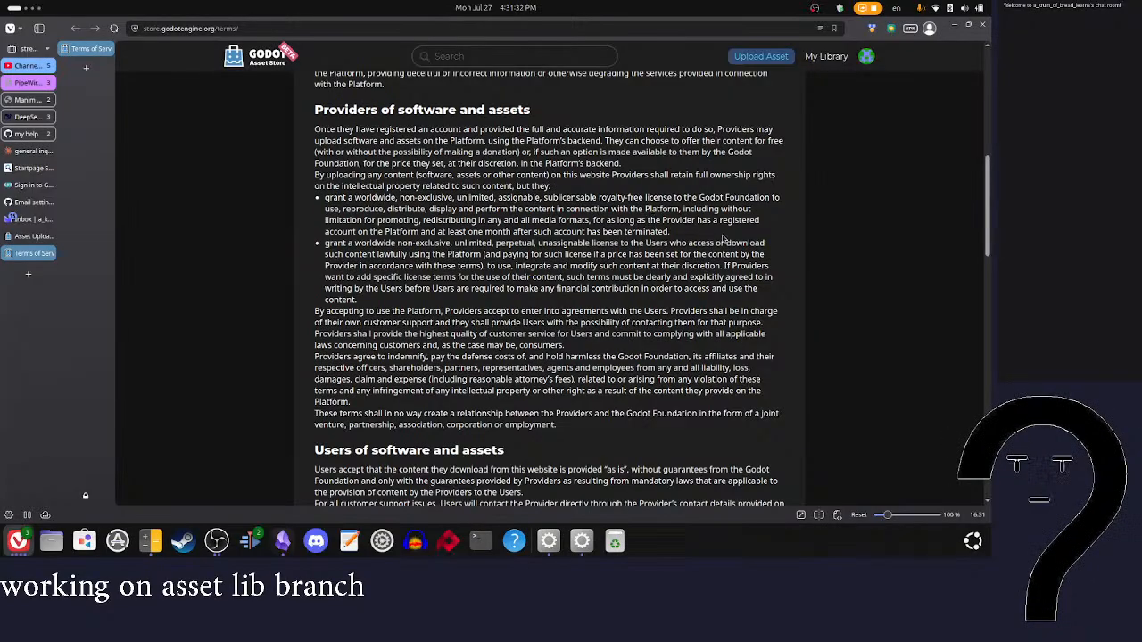
Step: Read the Providers' obligations on user agreements, customer support and compliance with consumer laws
scroll(723, 237, "down", 2)
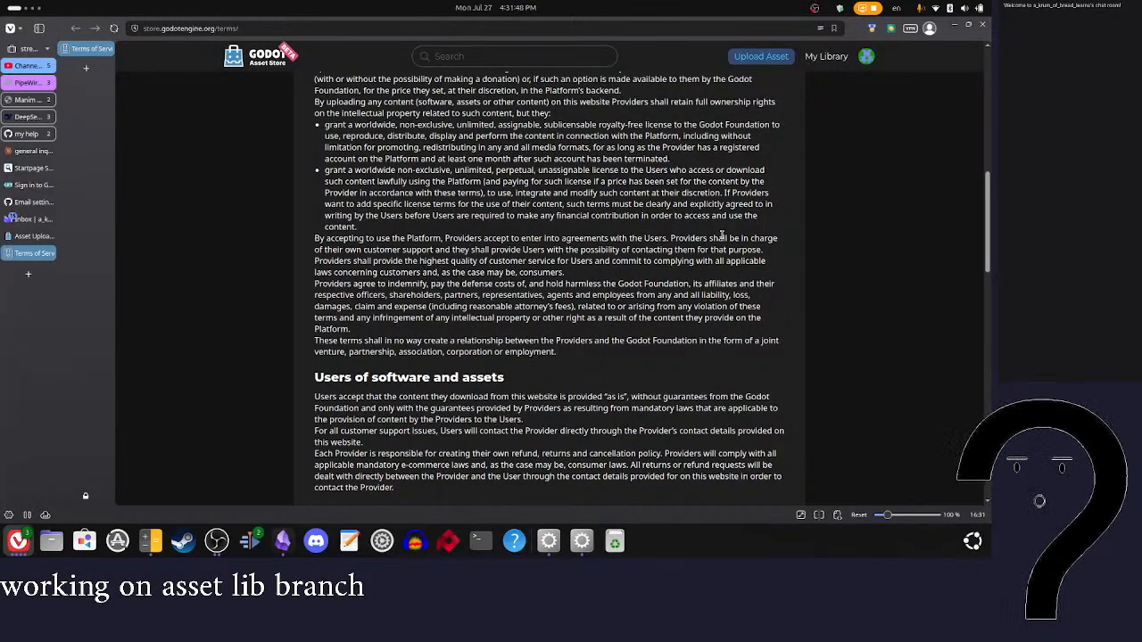
scroll(752, 264, "down", 1)
left_click_drag(406, 205, 498, 206)
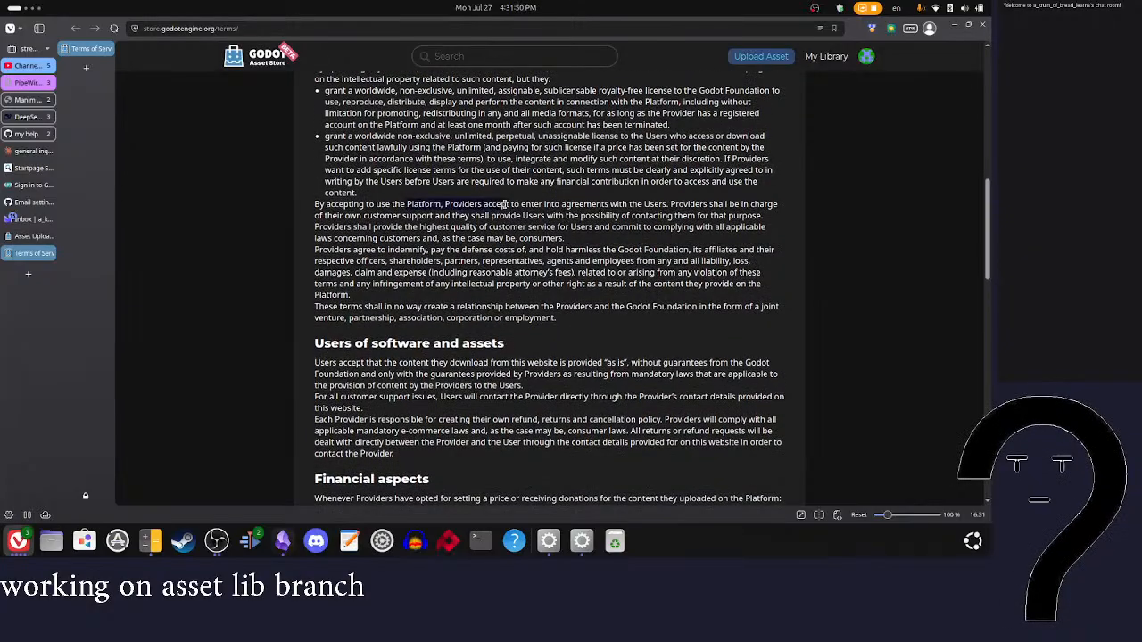
left_click(539, 235)
scroll(616, 248, "down", 2)
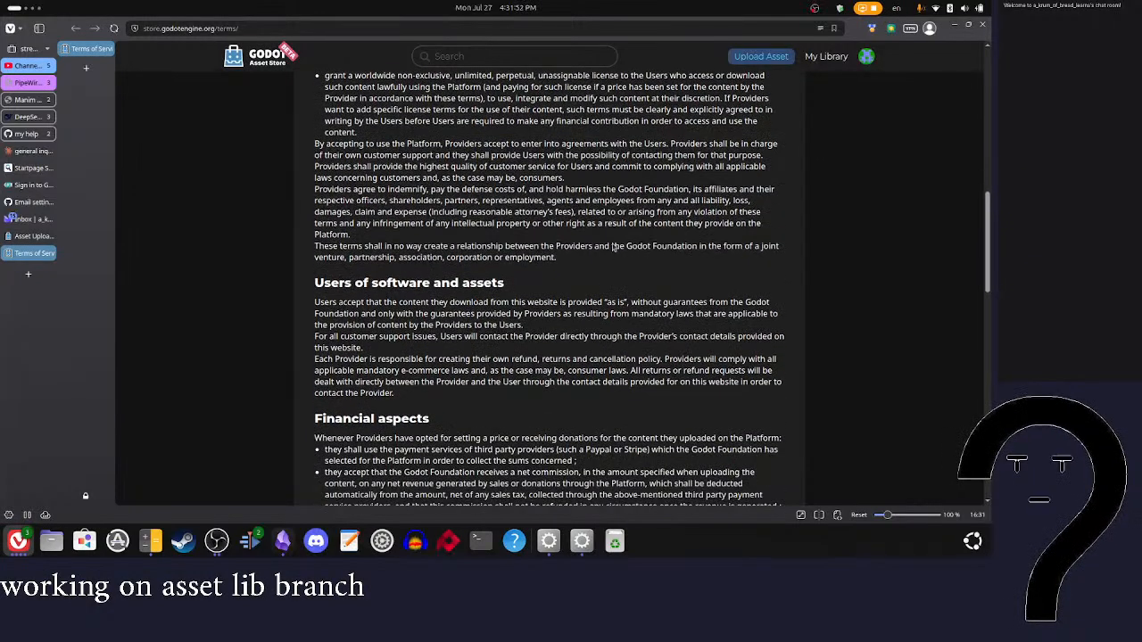
scroll(614, 248, "down", 1)
left_click_drag(550, 127, 661, 134)
left_click(650, 162)
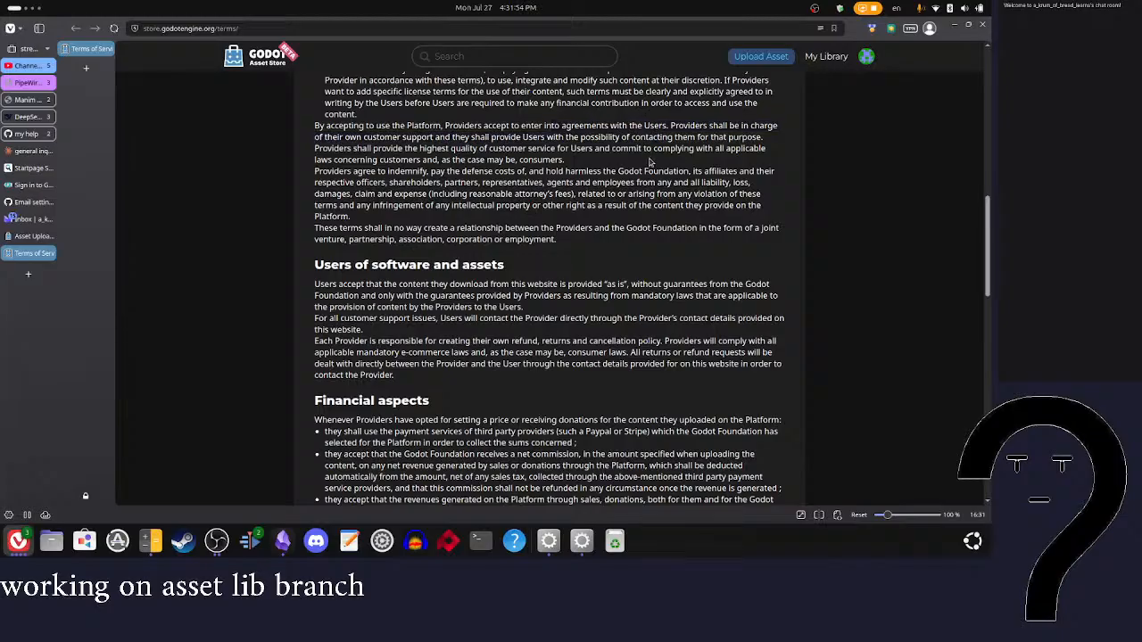
left_click_drag(319, 147, 617, 169)
left_click(580, 169)
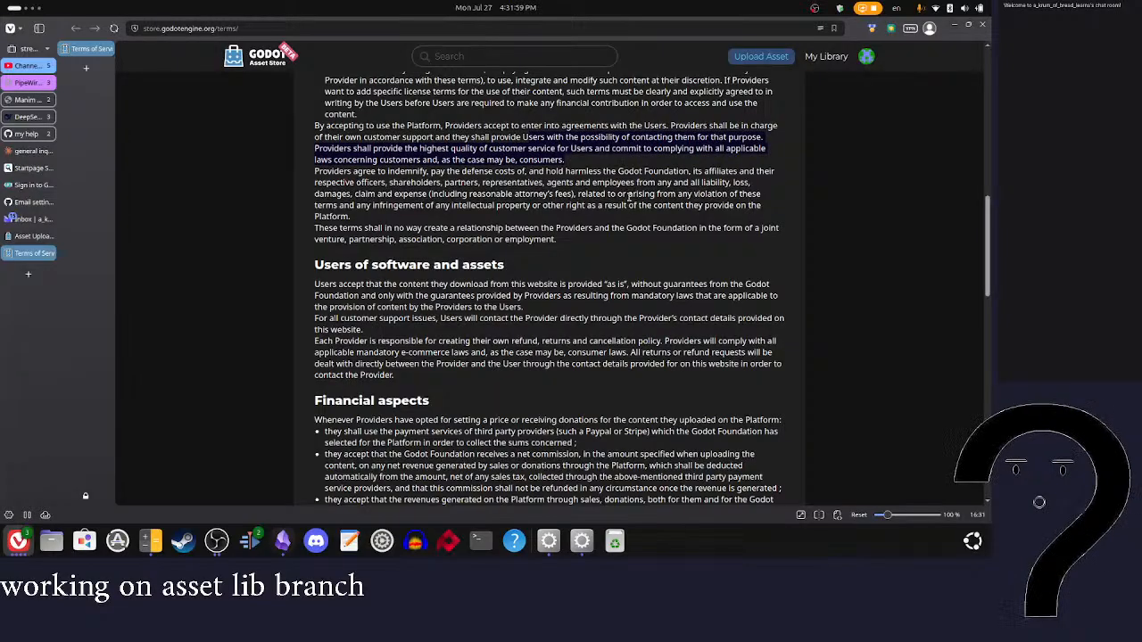
Step: Highlight and read the paragraph on Providers indemnifying the Godot Foundation
left_click(615, 241)
triple_click(519, 219)
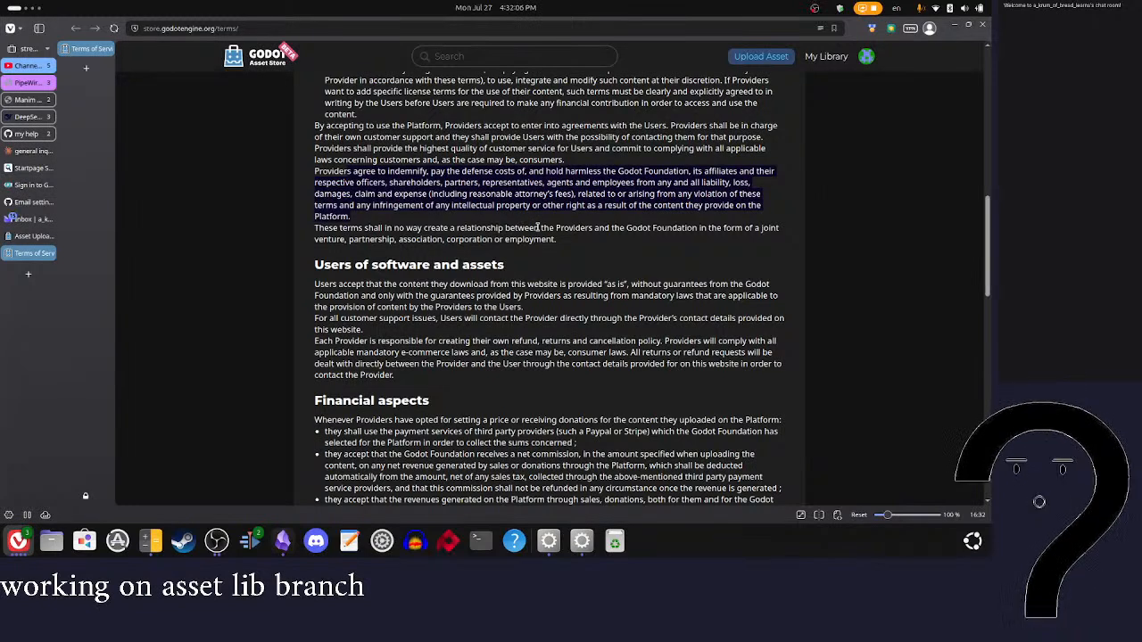
left_click(555, 220)
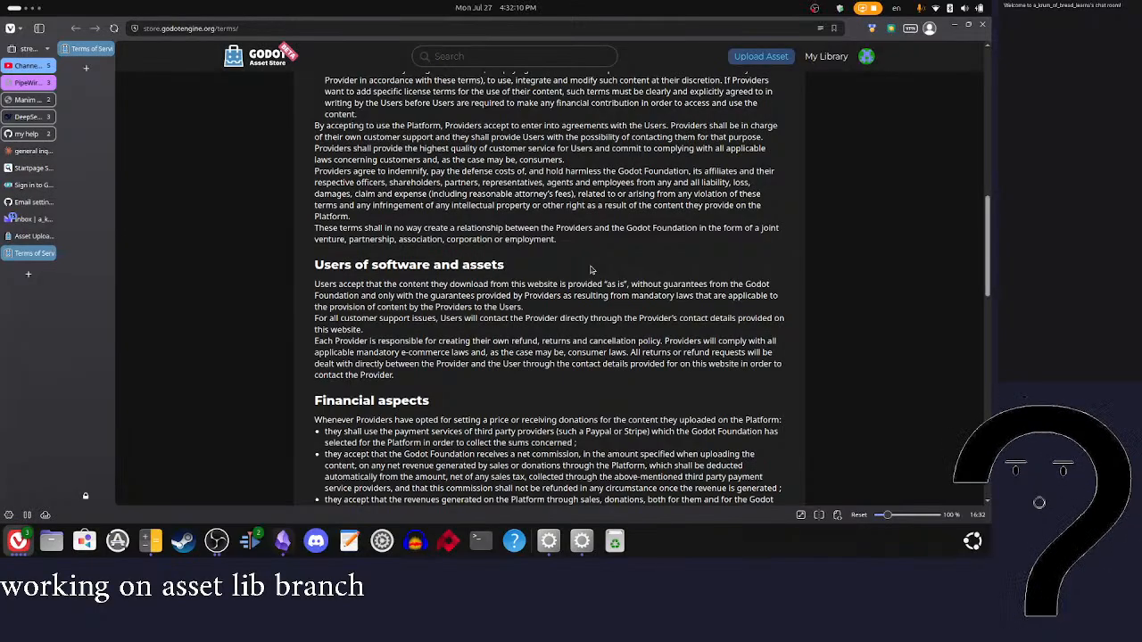
Step: Read the Users of software and assets section on guarantees, support contact and refund policies
scroll(571, 272, "down", 3)
scroll(569, 272, "up", 2)
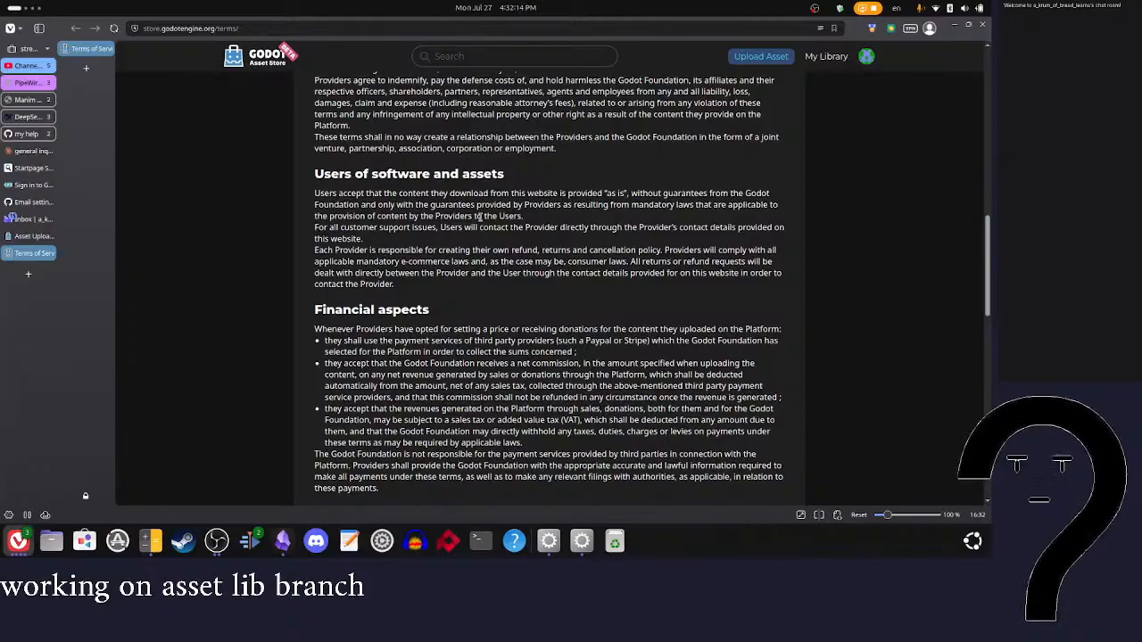
left_click_drag(323, 193, 491, 260)
left_click(492, 261)
Step: Read the opening of Financial aspects on setting prices, receiving donations and using third-party payment services
scroll(601, 288, "down", 2)
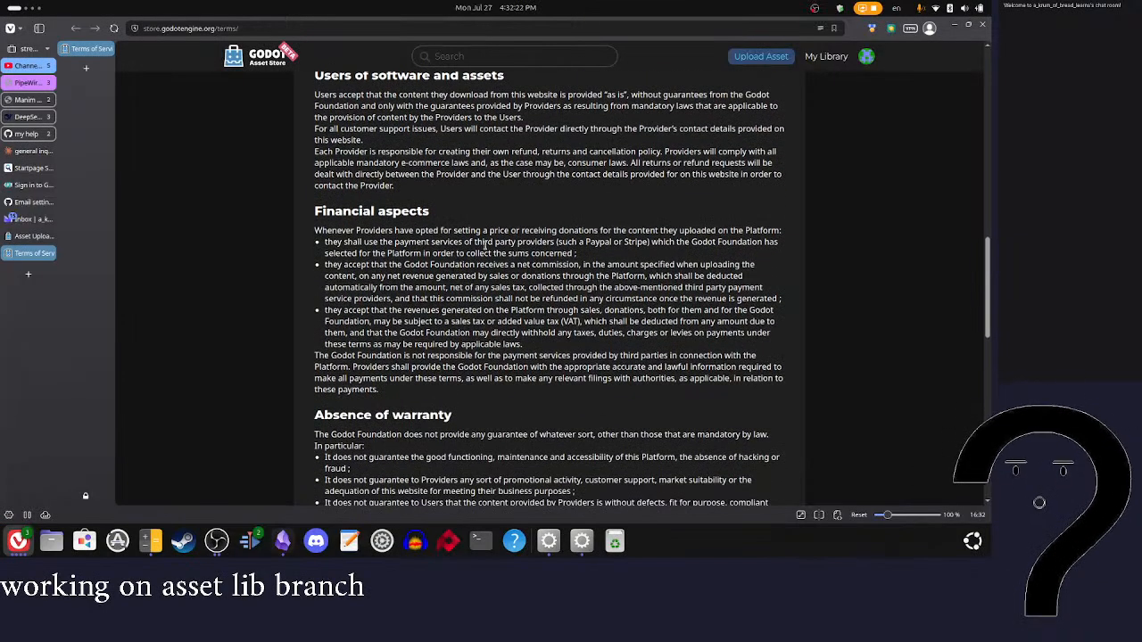
left_click_drag(394, 232, 590, 242)
left_click(622, 260)
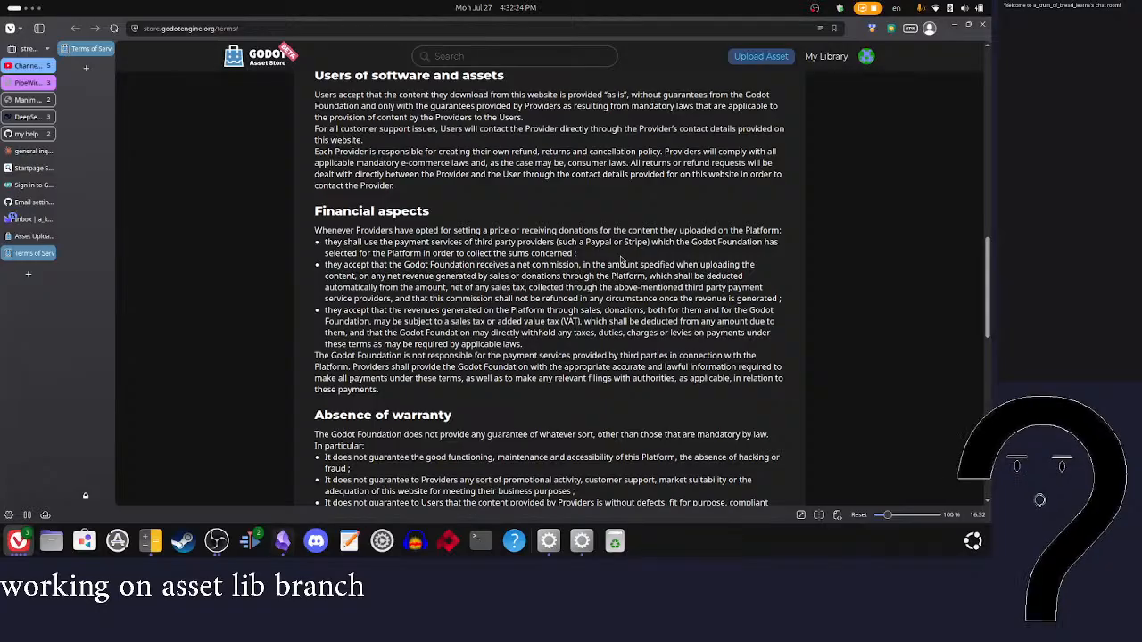
left_click_drag(327, 243, 556, 243)
left_click(588, 253)
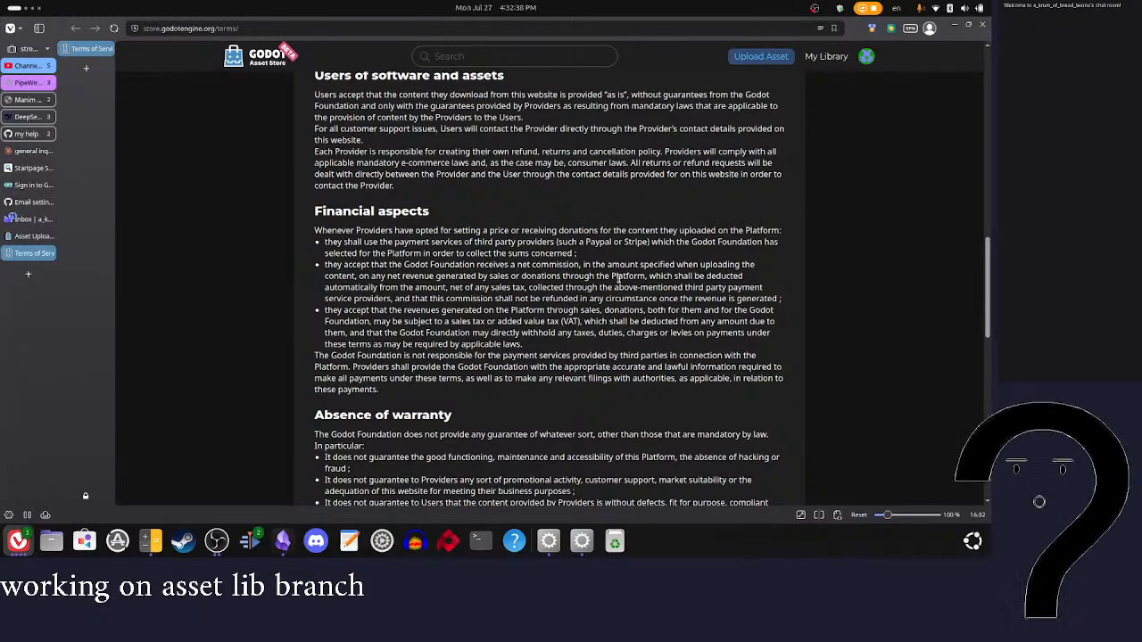
Step: Review the commission, sales tax and payment responsibility clauses in the rest of the Financial aspects section
scroll(696, 326, "down", 1)
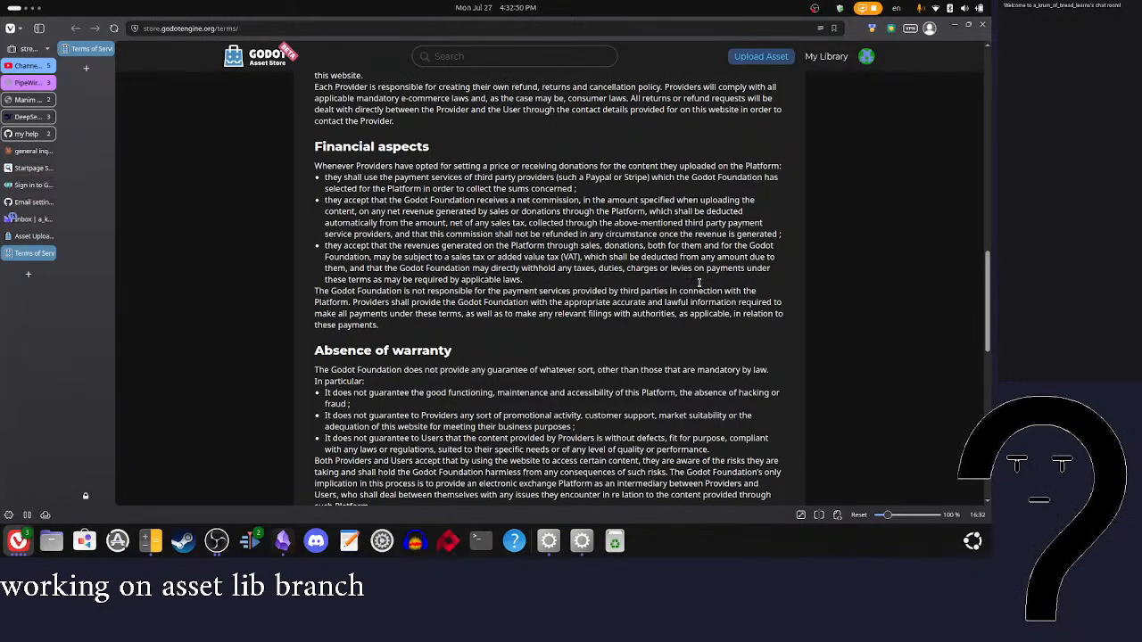
scroll(698, 279, "down", 1)
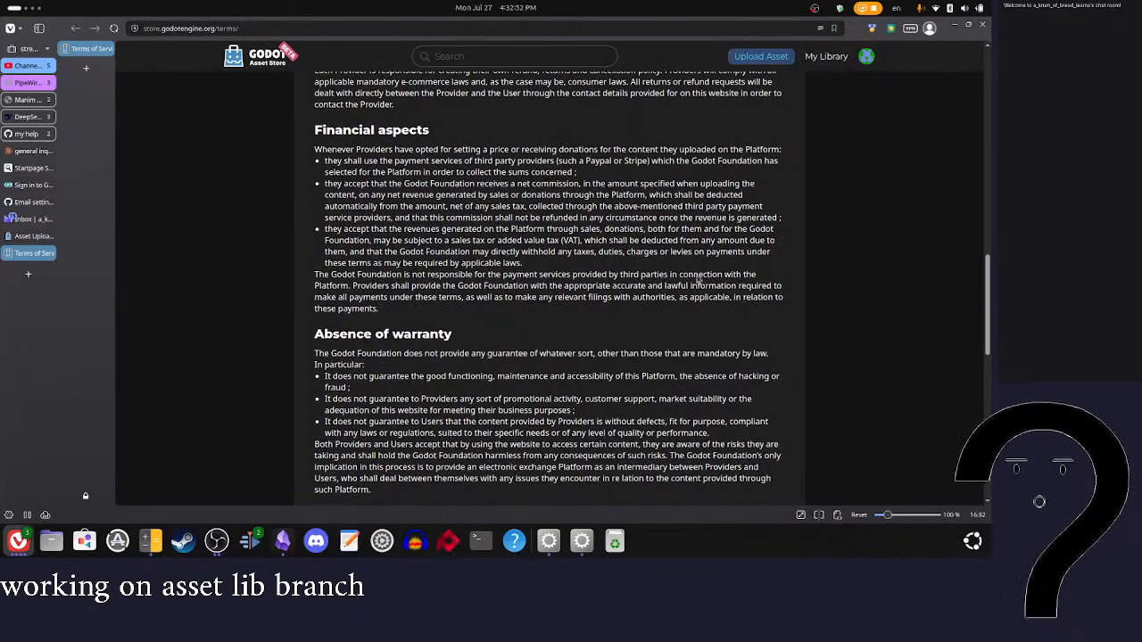
scroll(697, 275, "down", 5)
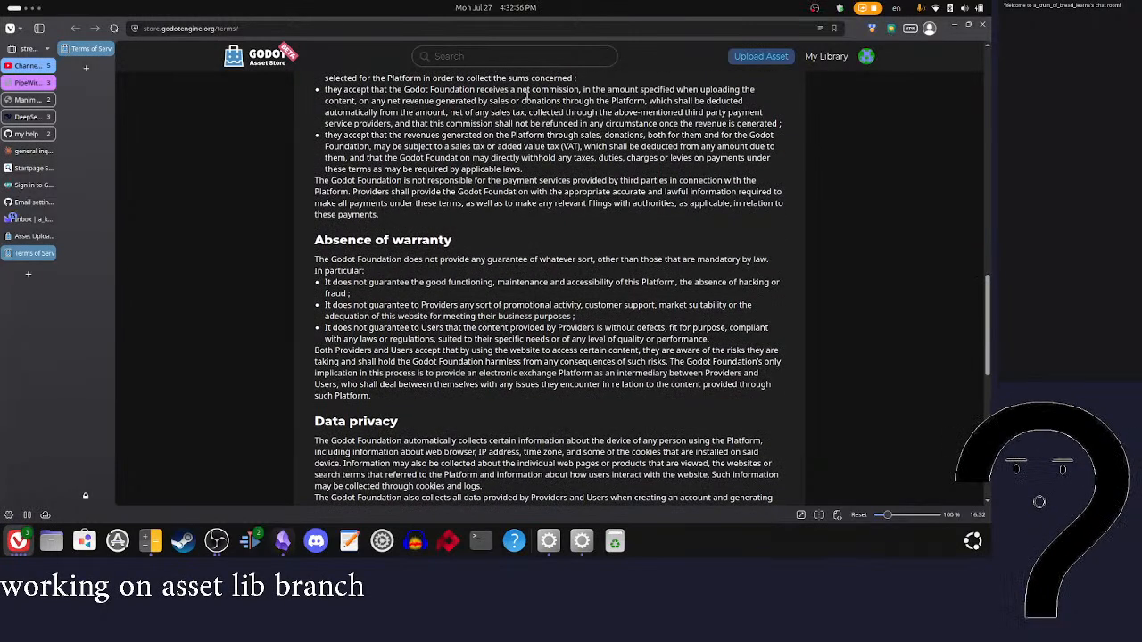
scroll(533, 241, "down", 4)
scroll(533, 239, "up", 1)
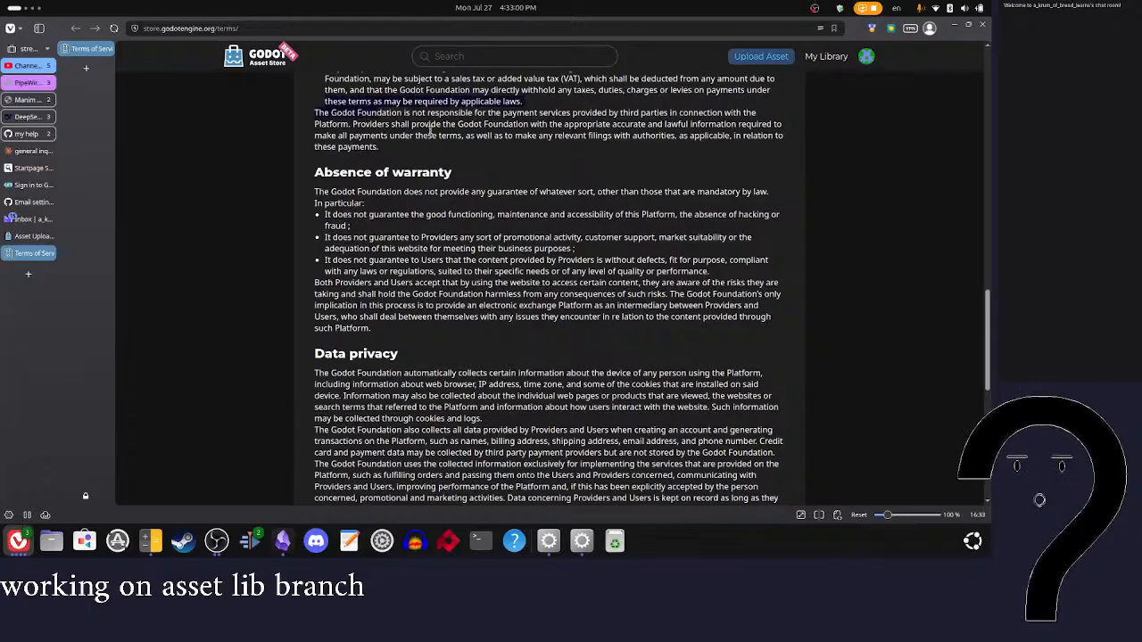
Step: Highlight and read the Absence of warranty bullets on platform functioning, promotional activity and guarantees about Provider content
left_click_drag(315, 189, 553, 270)
left_click_drag(335, 220, 596, 250)
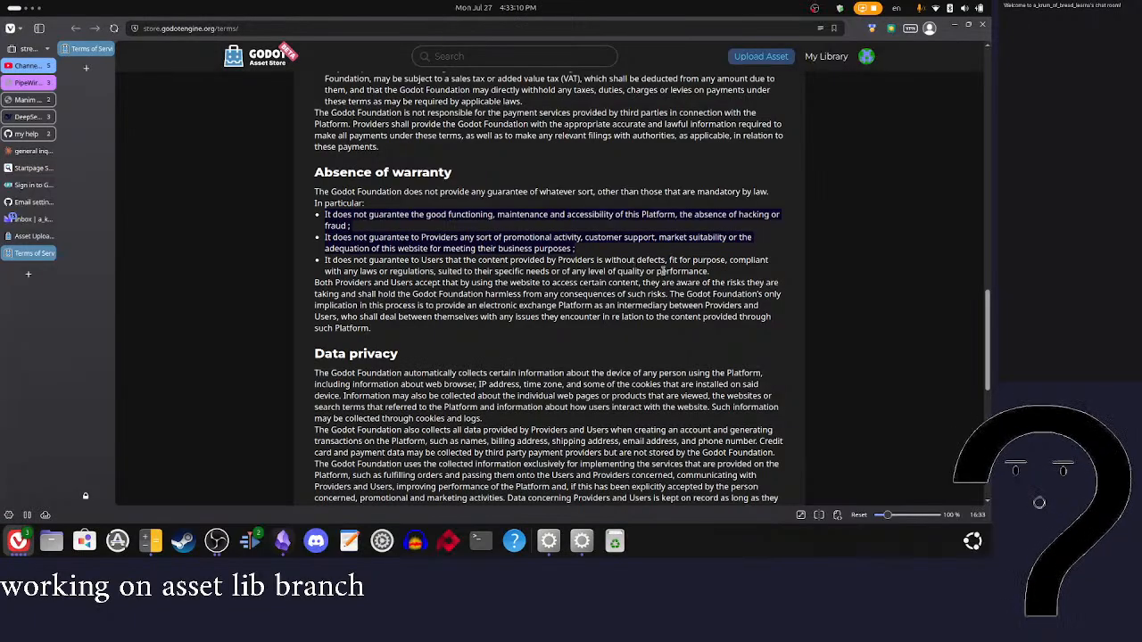
left_click(606, 248)
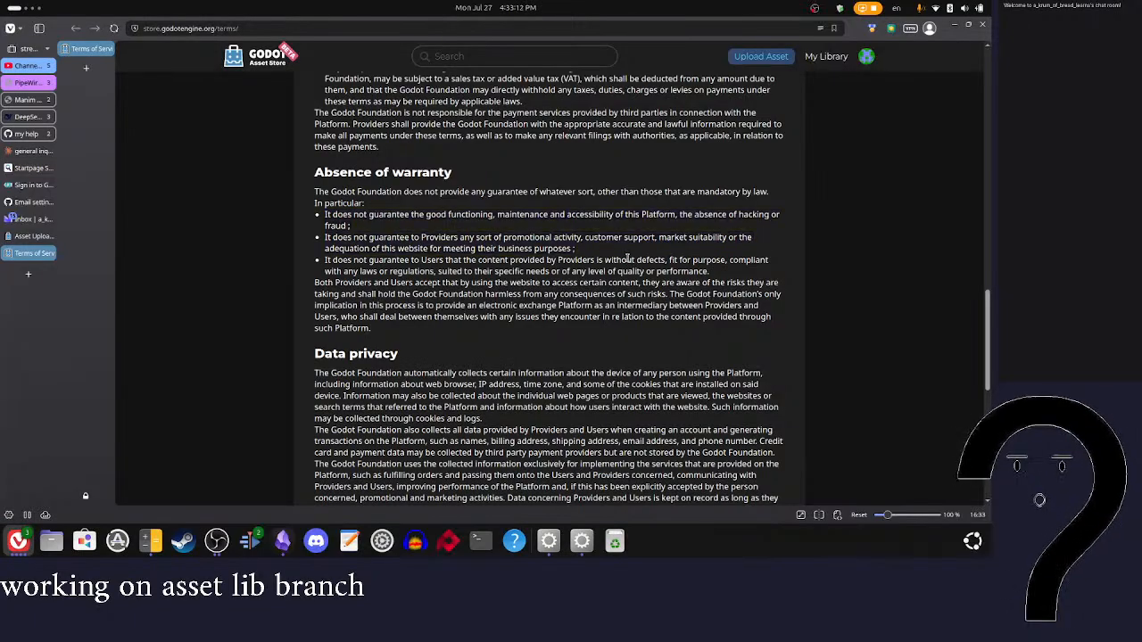
Step: Read the opening Data privacy paragraphs on the device, account and payment information the Godot Foundation collects
scroll(668, 272, "down", 3)
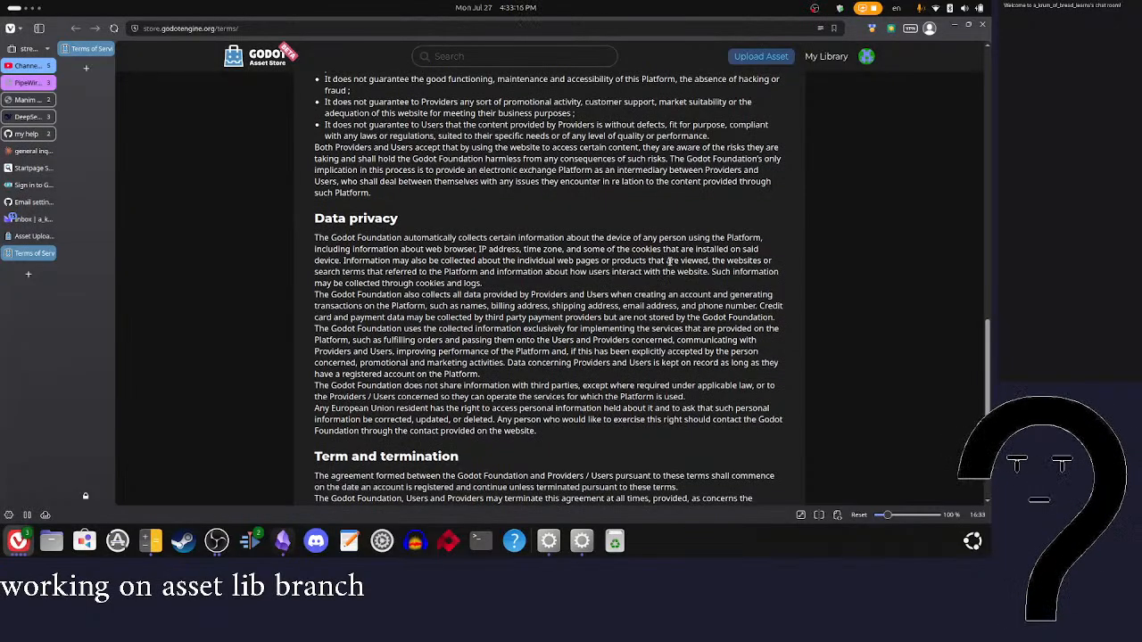
scroll(670, 267, "down", 2)
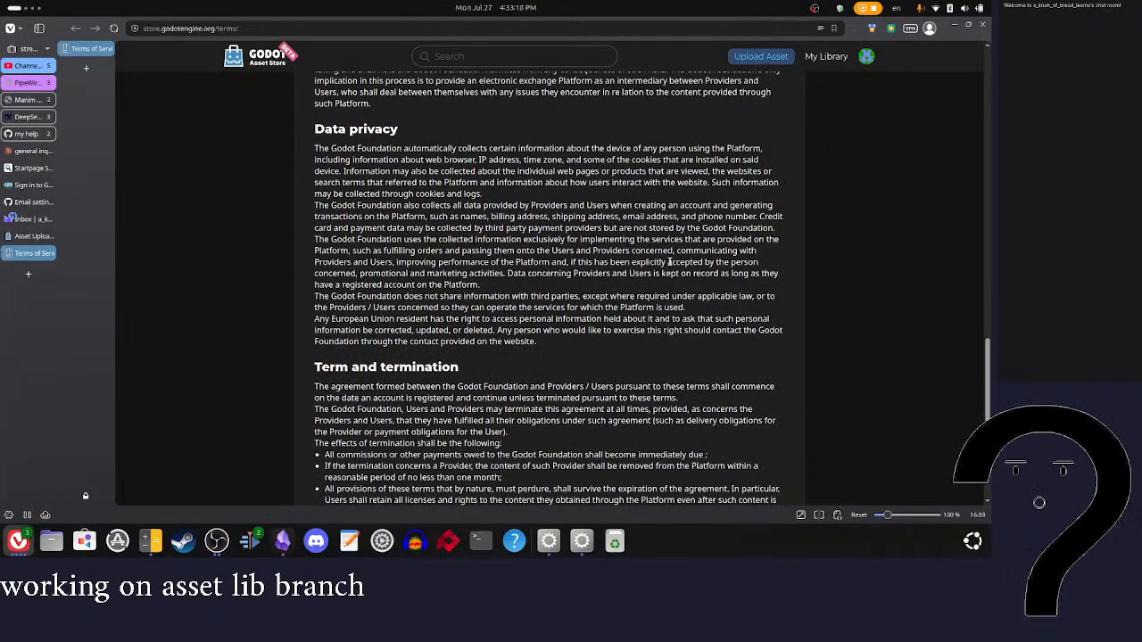
left_click_drag(316, 162, 526, 174)
left_click(543, 193)
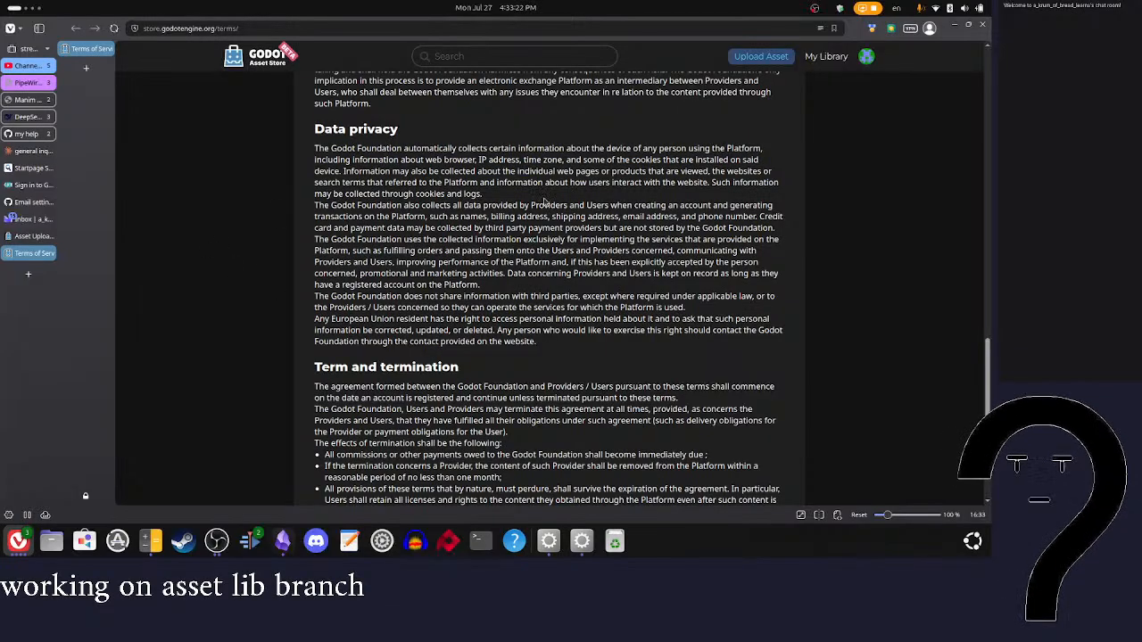
left_click_drag(302, 208, 659, 235)
scroll(659, 235, "down", 1)
left_click(582, 260)
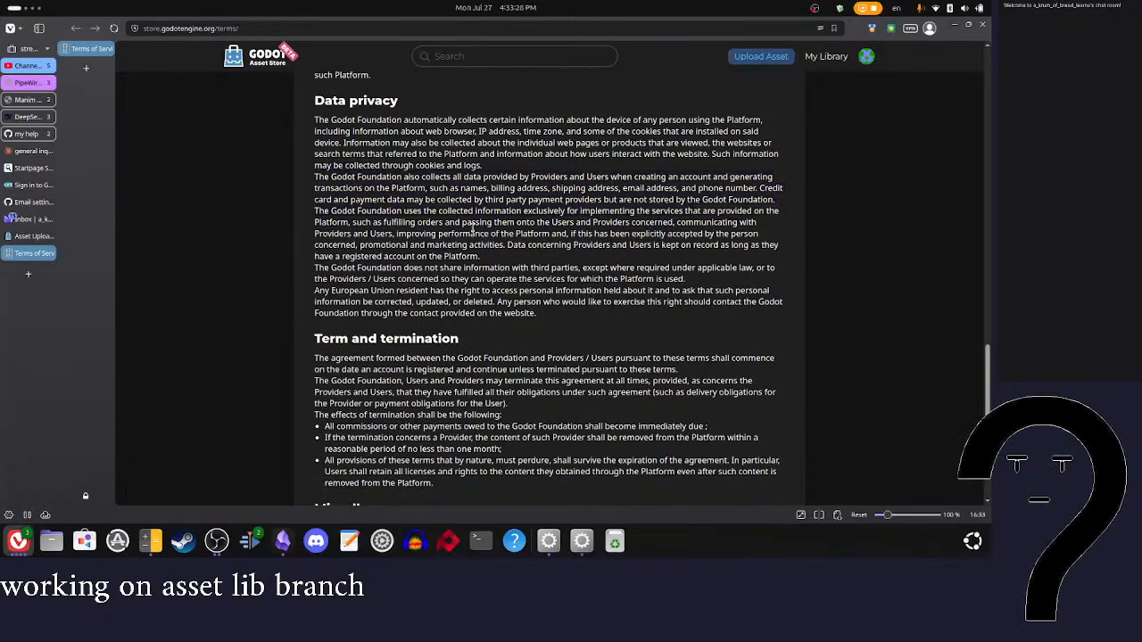
Step: Read the remaining Data privacy paragraphs on information use, third-party sharing and European Union residents' rights
left_click_drag(329, 242, 514, 251)
left_click(514, 251)
left_click_drag(325, 277, 585, 294)
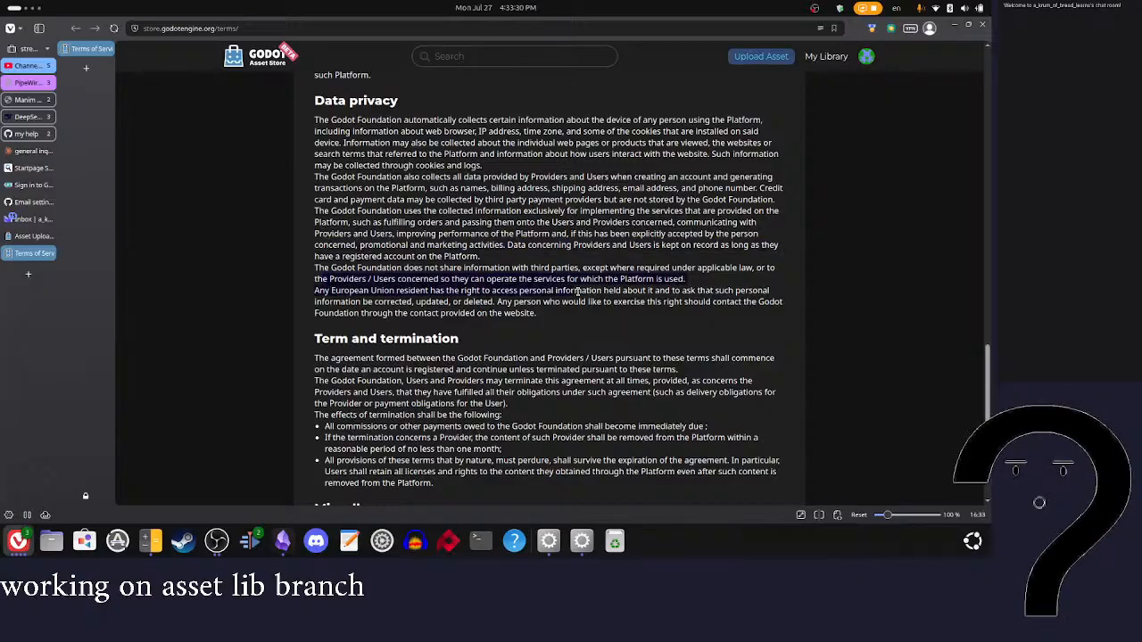
scroll(607, 306, "down", 5)
scroll(607, 305, "up", 3)
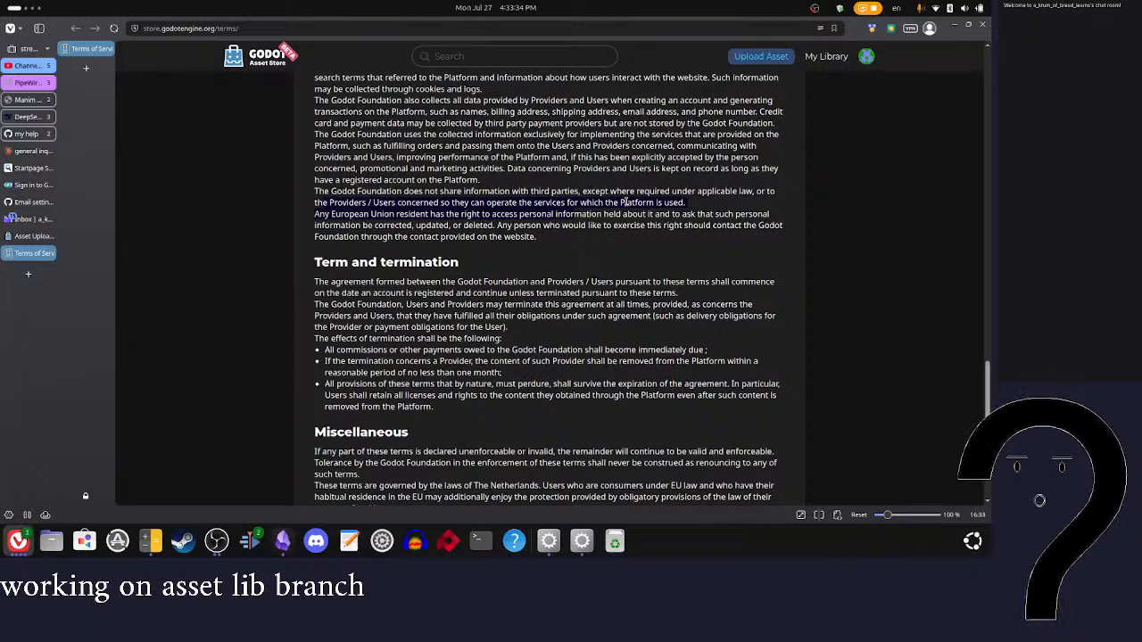
left_click_drag(582, 191, 778, 194)
left_click(530, 261)
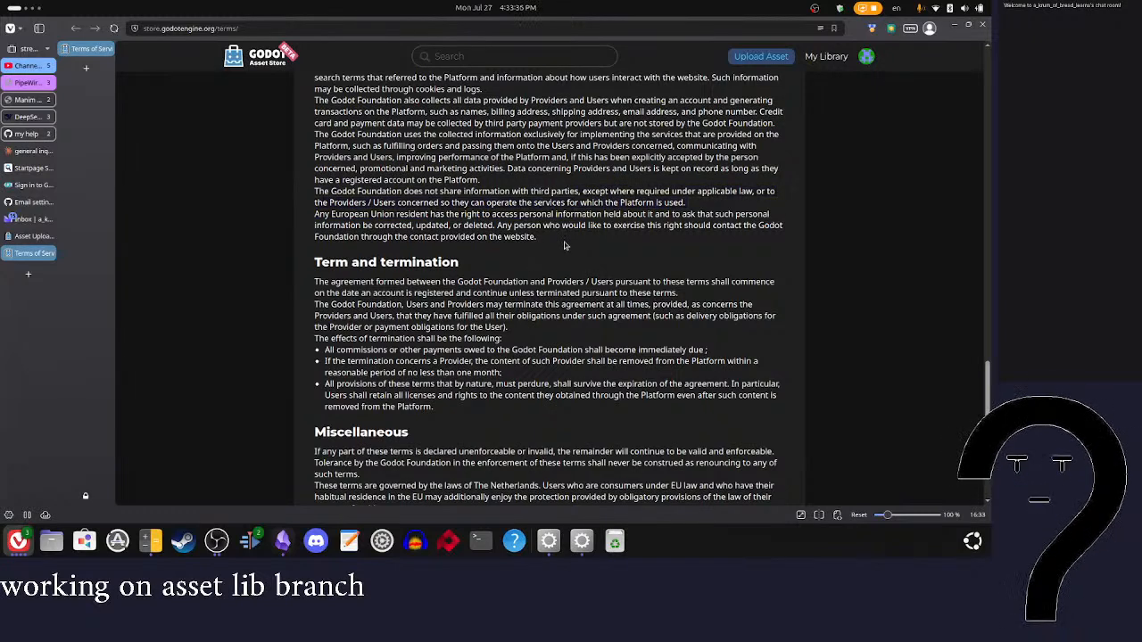
left_click_drag(314, 214, 548, 246)
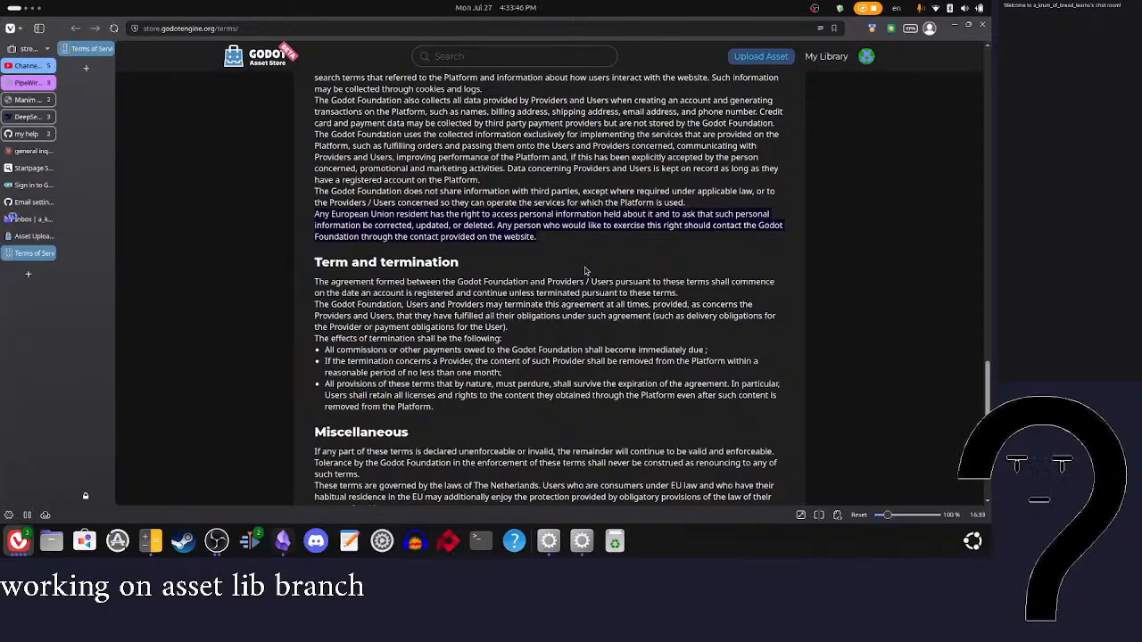
Step: Highlight and read the Term and termination section, including the obligations and the listed effects of termination
scroll(585, 270, "down", 2)
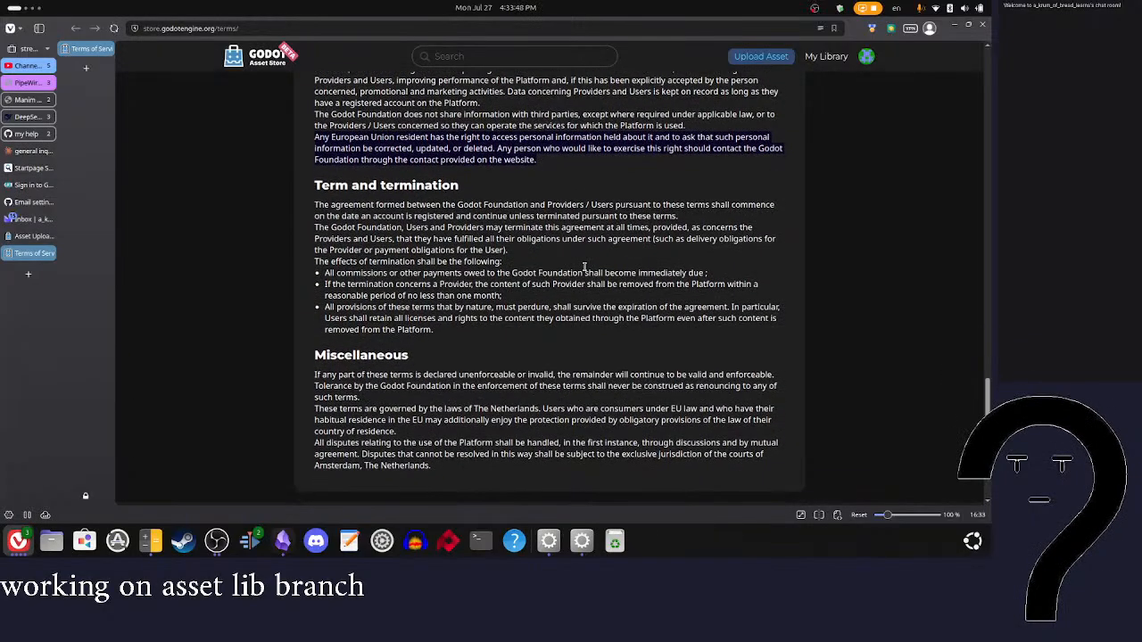
left_click_drag(316, 205, 574, 260)
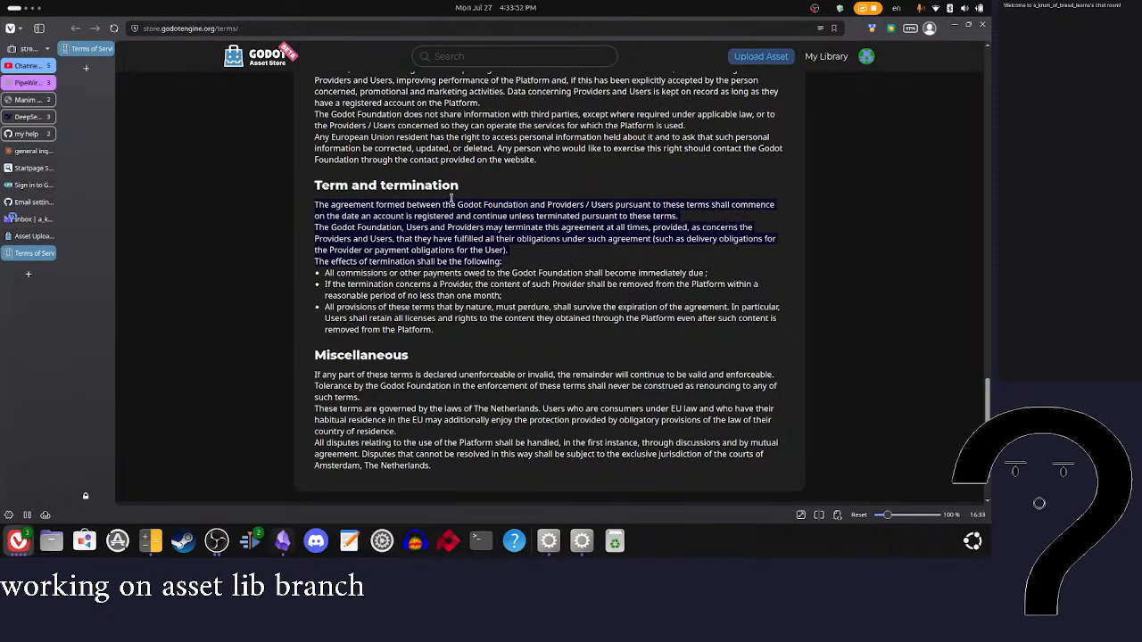
left_click(555, 248)
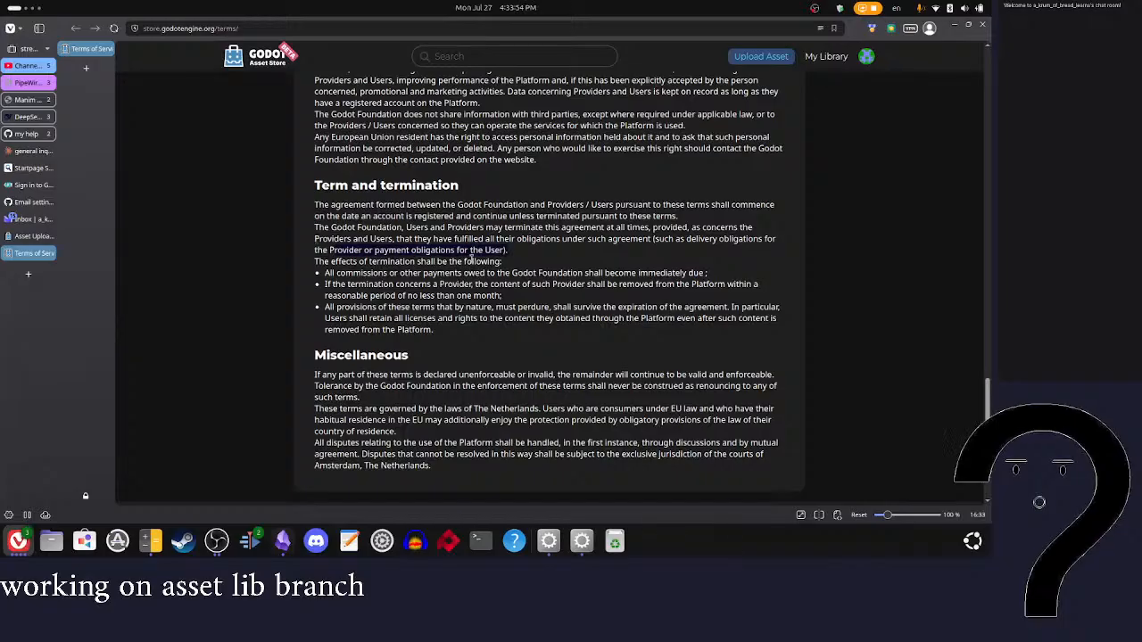
left_click_drag(326, 273, 564, 297)
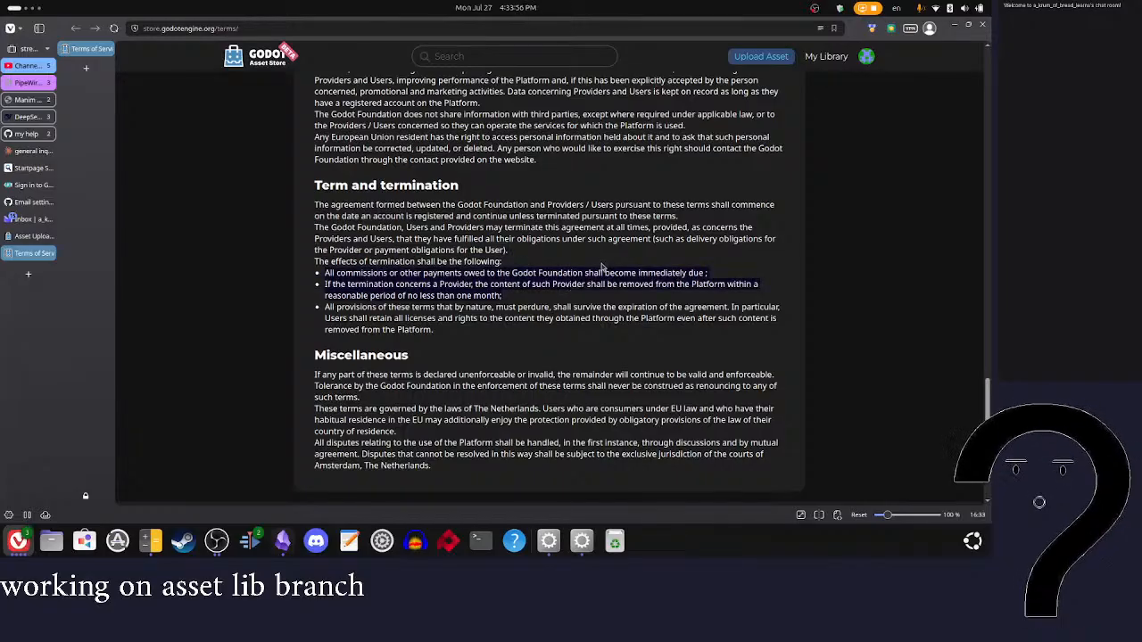
left_click(603, 266)
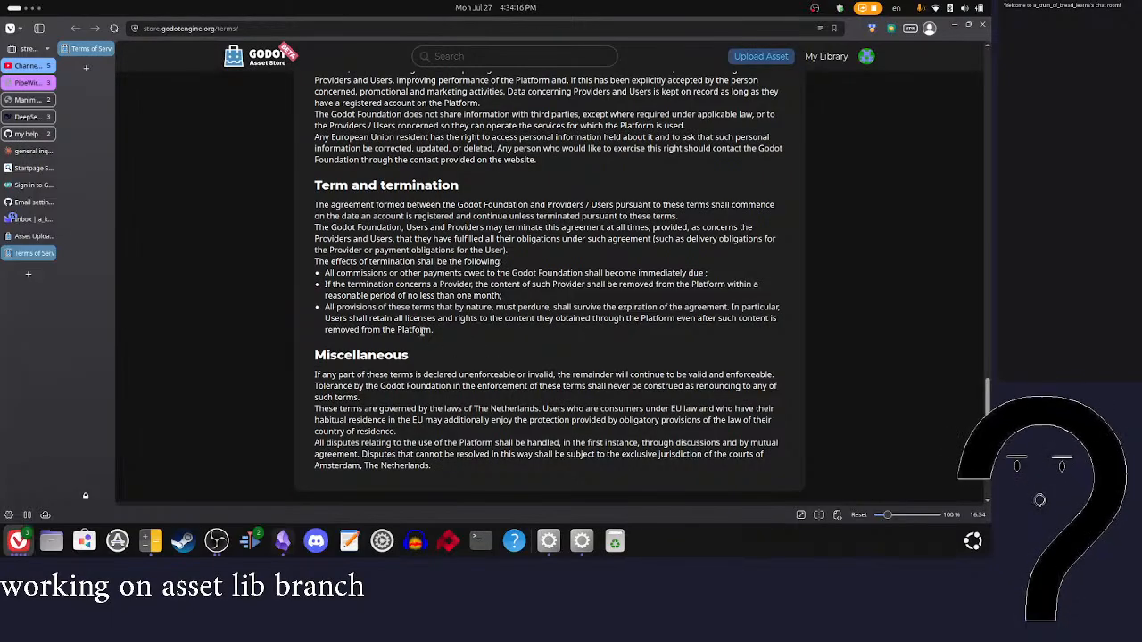
Step: Read the Miscellaneous section on enforceability, governing law and the handling of disputes
scroll(399, 410, "down", 2)
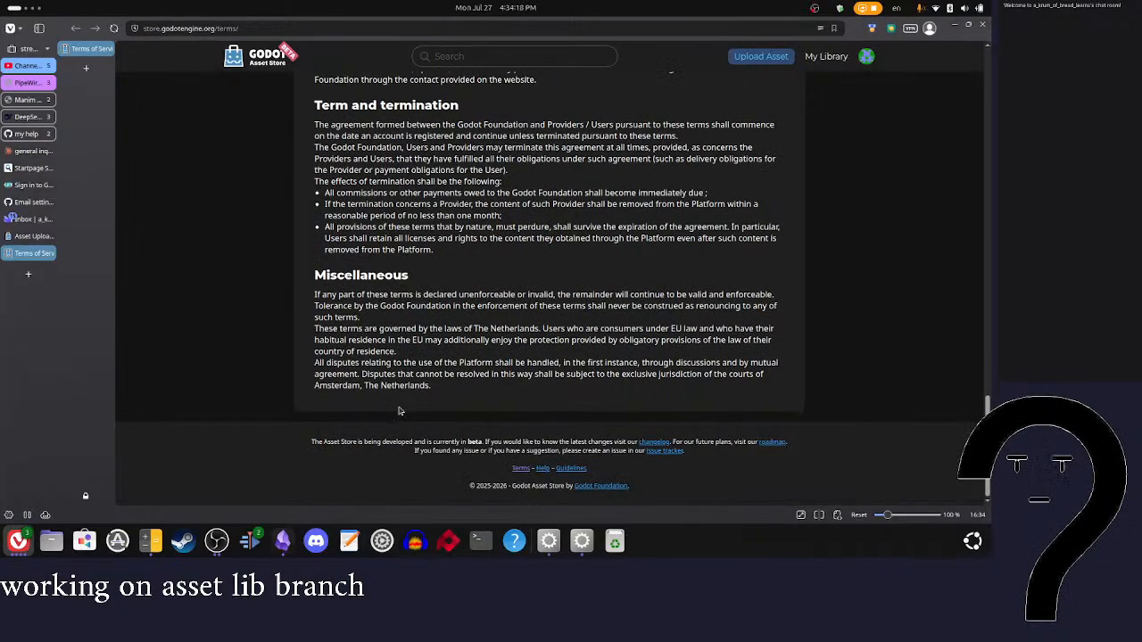
left_click_drag(393, 306, 536, 325)
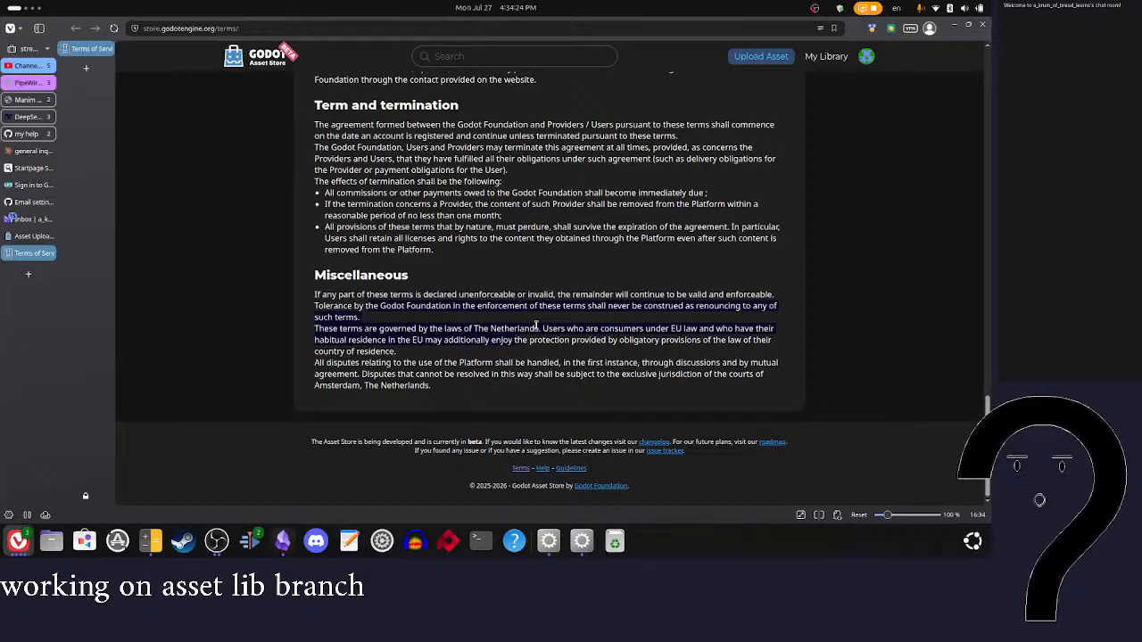
left_click(493, 326)
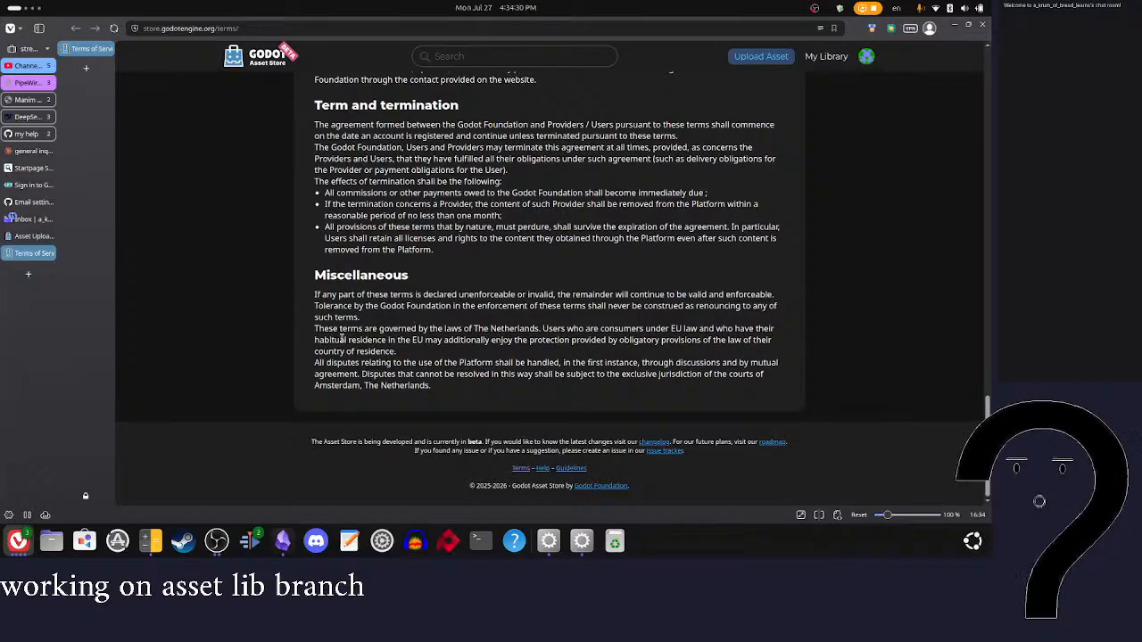
left_click_drag(317, 330, 490, 357)
left_click(532, 357)
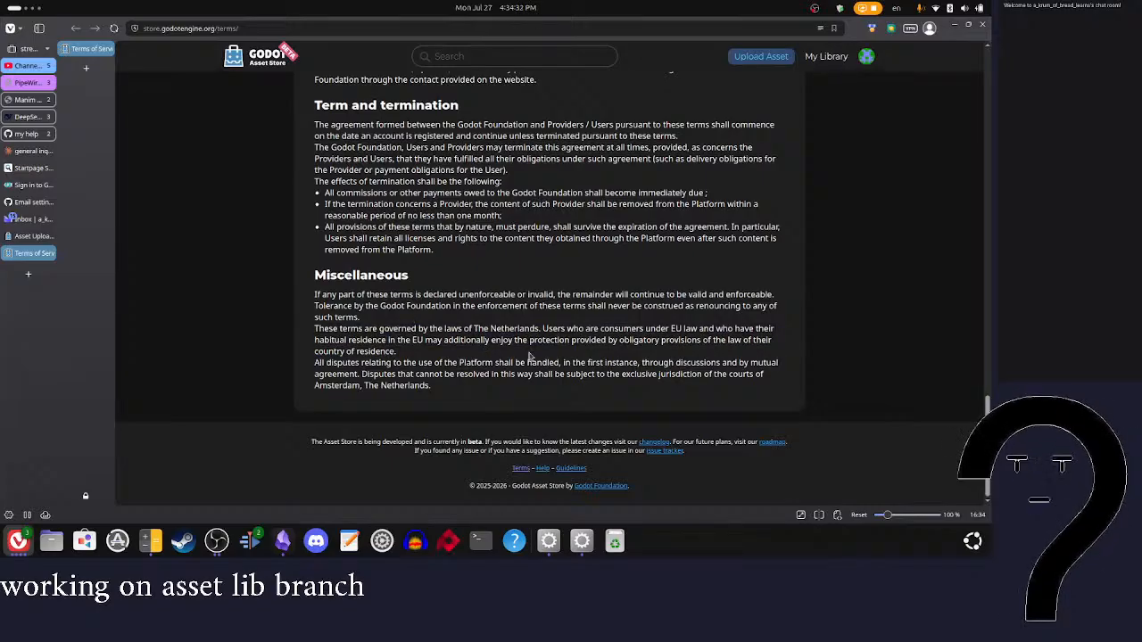
left_click_drag(317, 361, 450, 386)
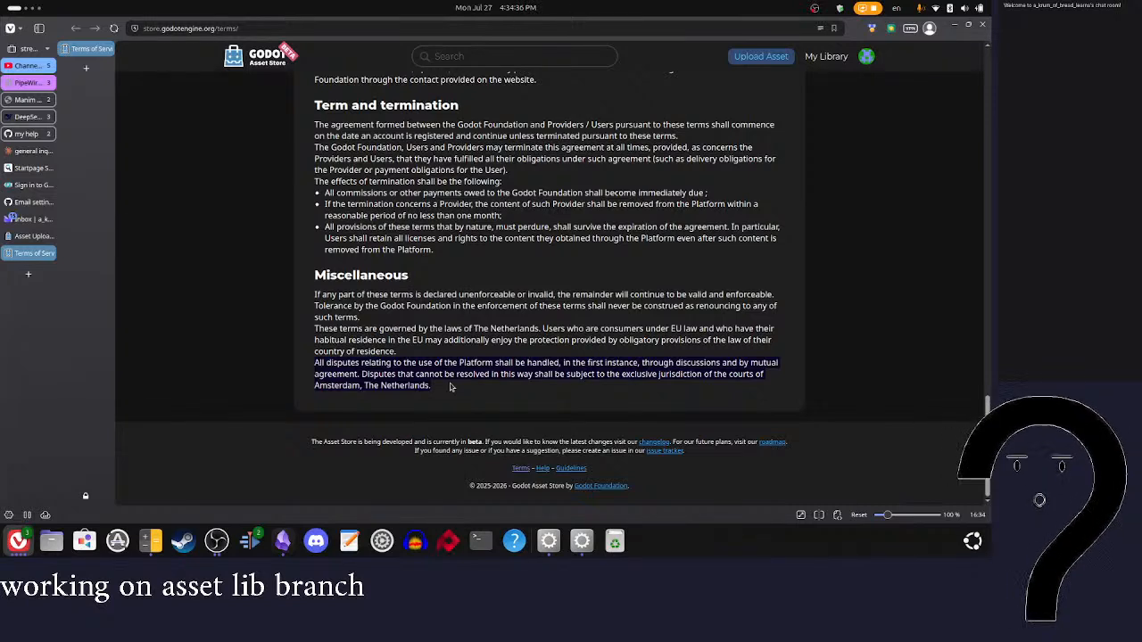
left_click(548, 391)
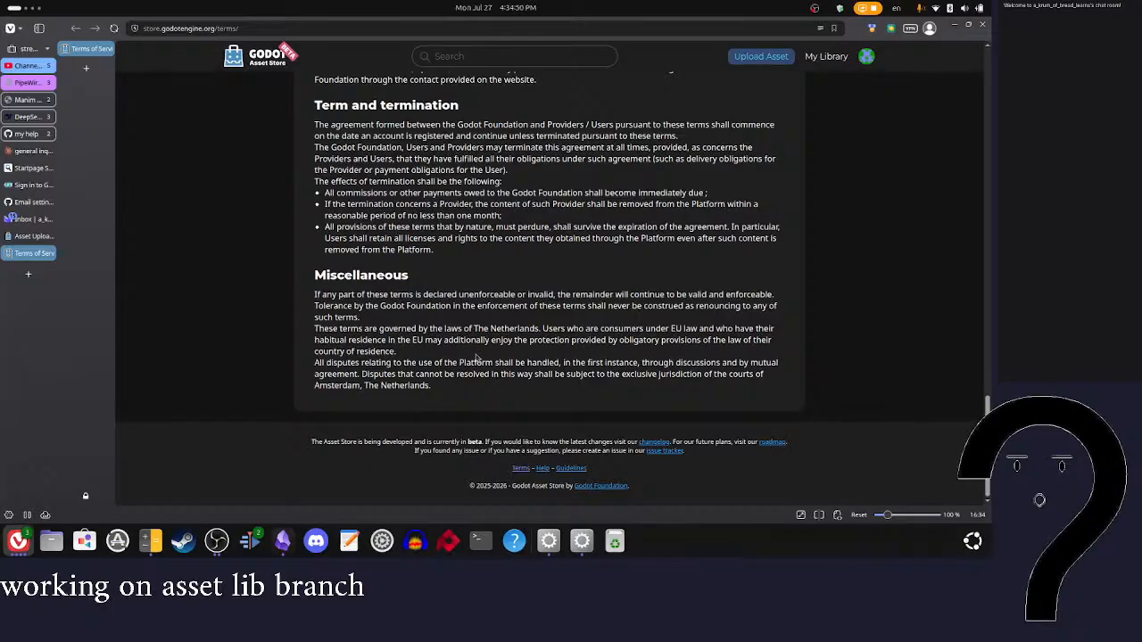
Step: Close the legal terms page, agree to the Terms of Service on the Fightvainia upload form and continue to asset editing
scroll(476, 358, "up", 10)
scroll(475, 358, "up", 5)
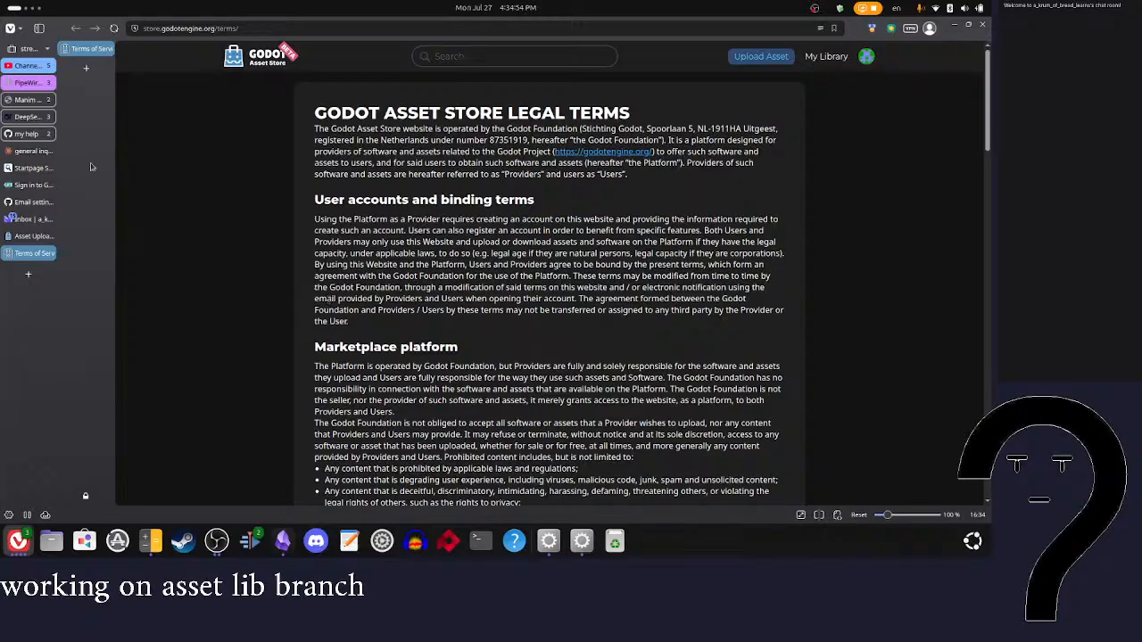
left_click(33, 236)
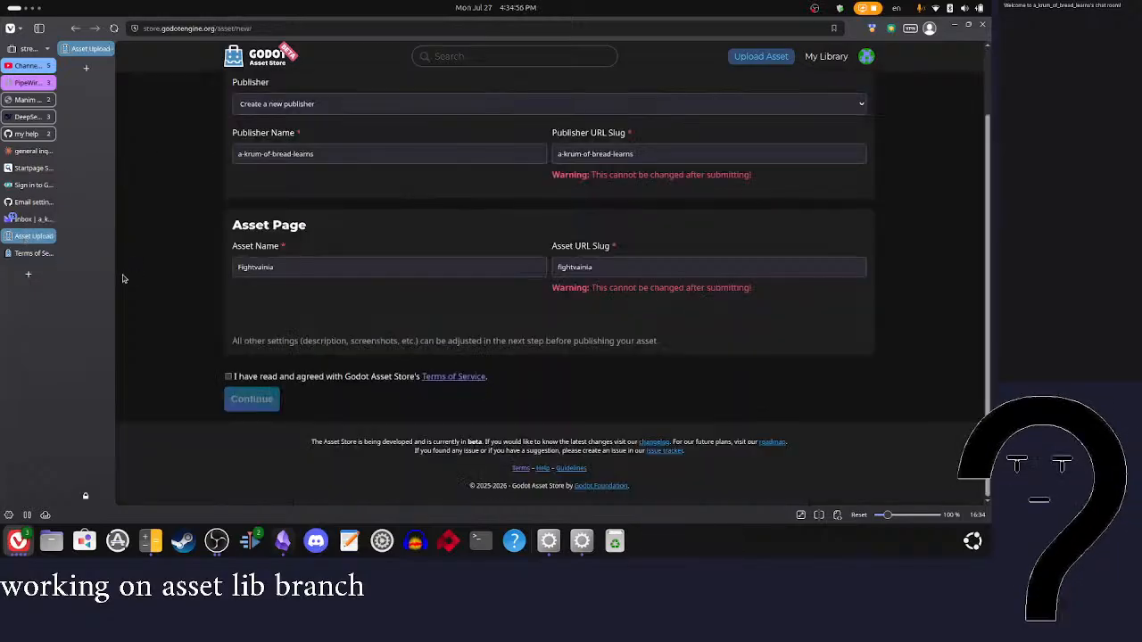
left_click(49, 256)
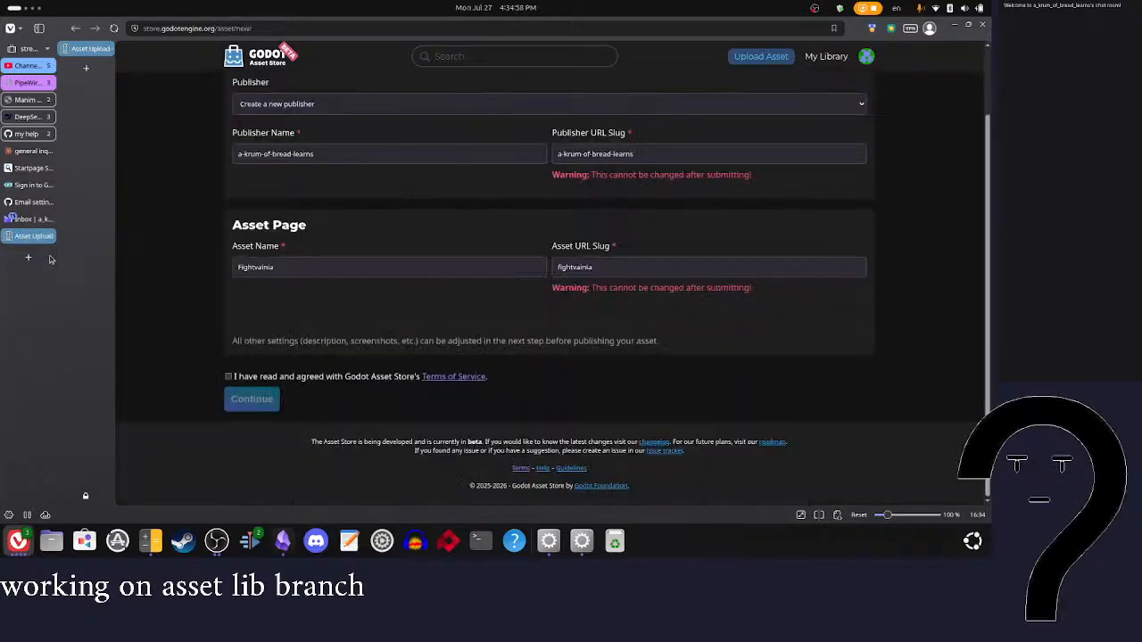
left_click(237, 377)
left_click(256, 406)
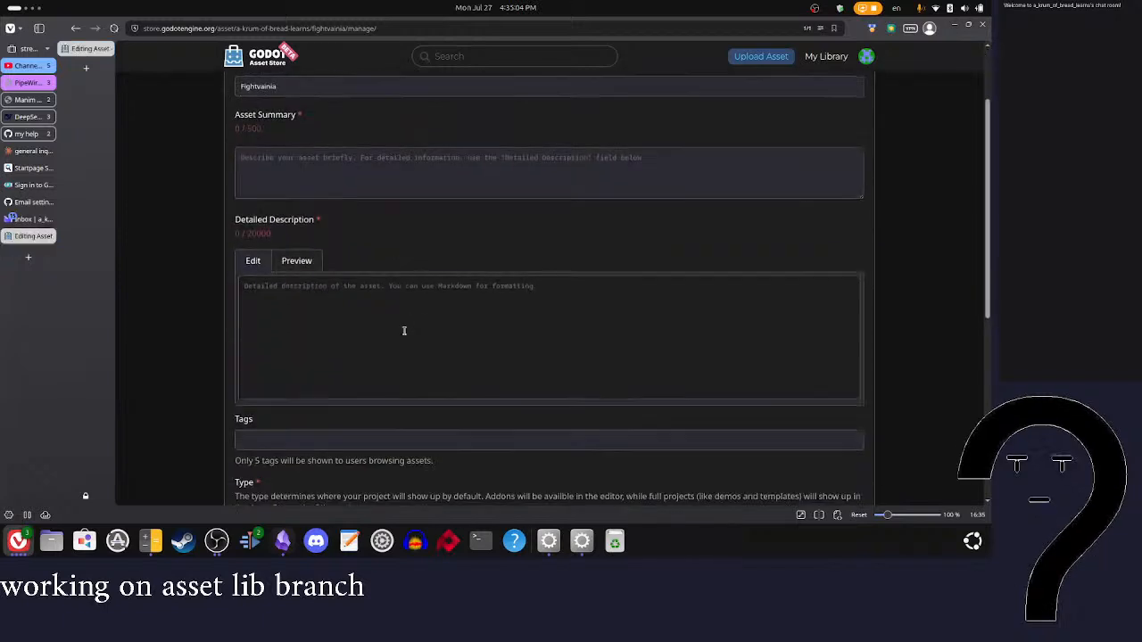
Step: Mark the asset as using AI generated assets and/or code, and begin its AI usage explanation
scroll(469, 268, "down", 10)
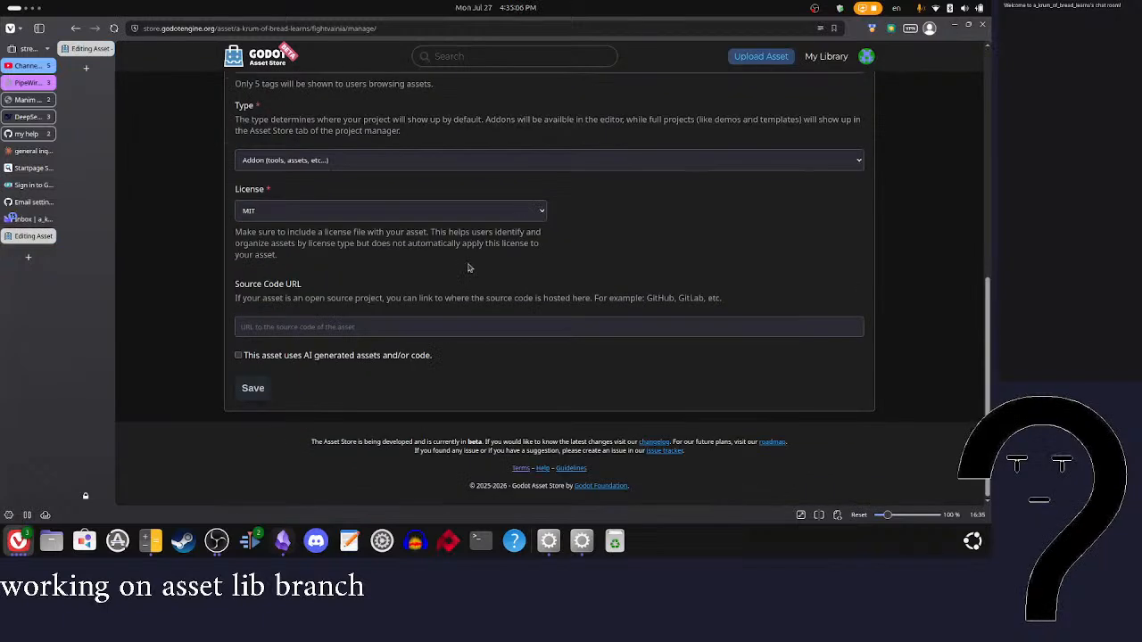
left_click(253, 388)
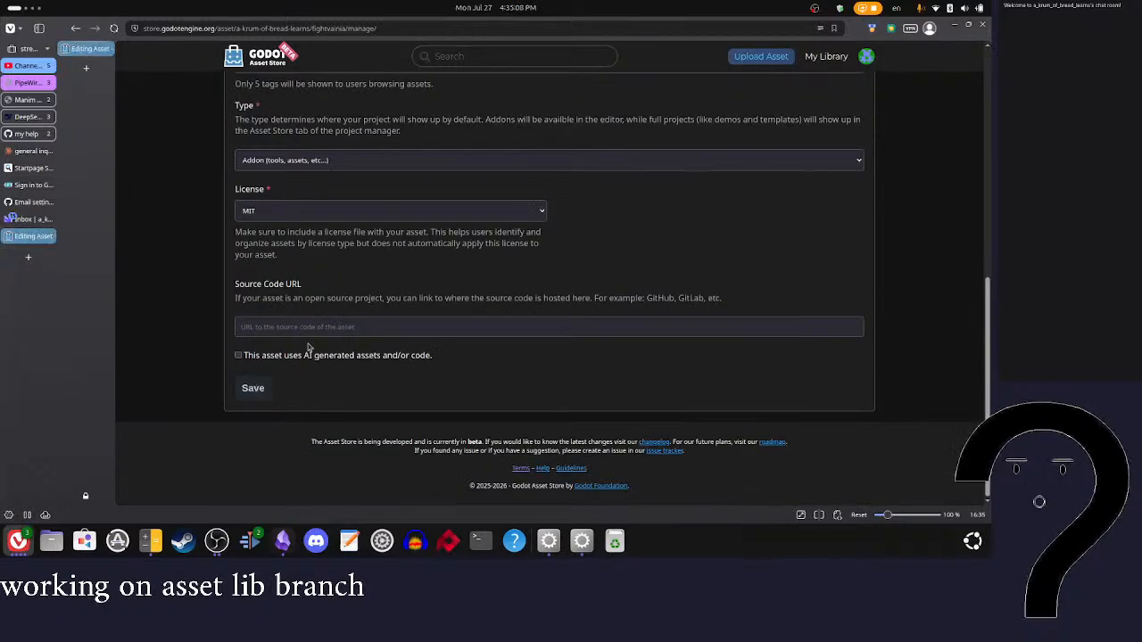
left_click(238, 356)
left_click(350, 398)
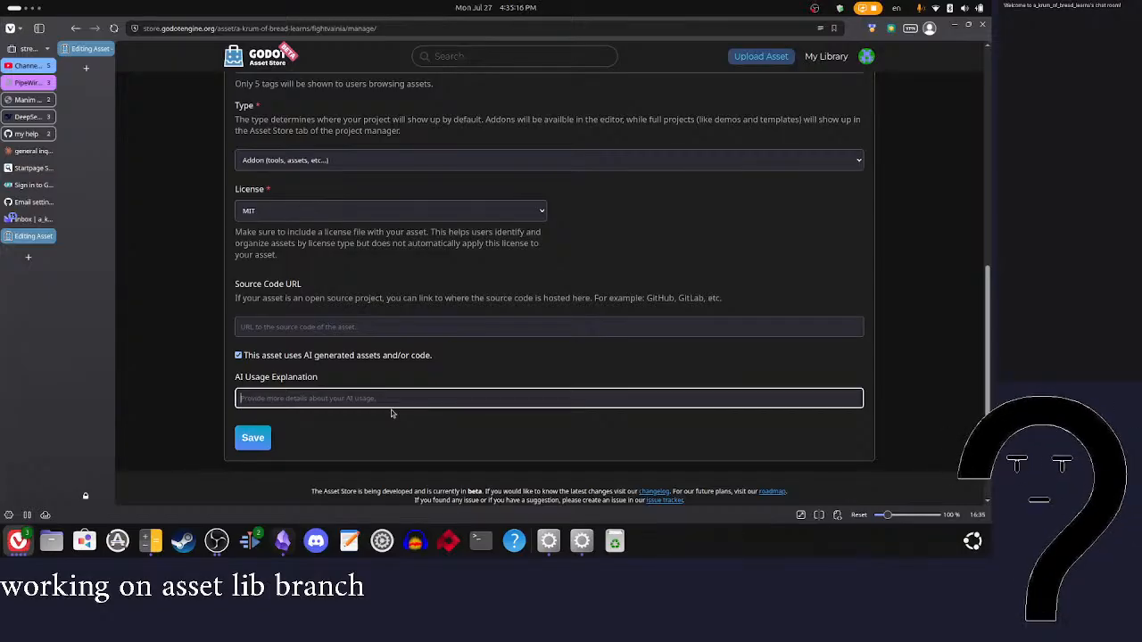
Step: Enter "free usage of AI is used for consuttion and" as the AI usage explanation
type("free us")
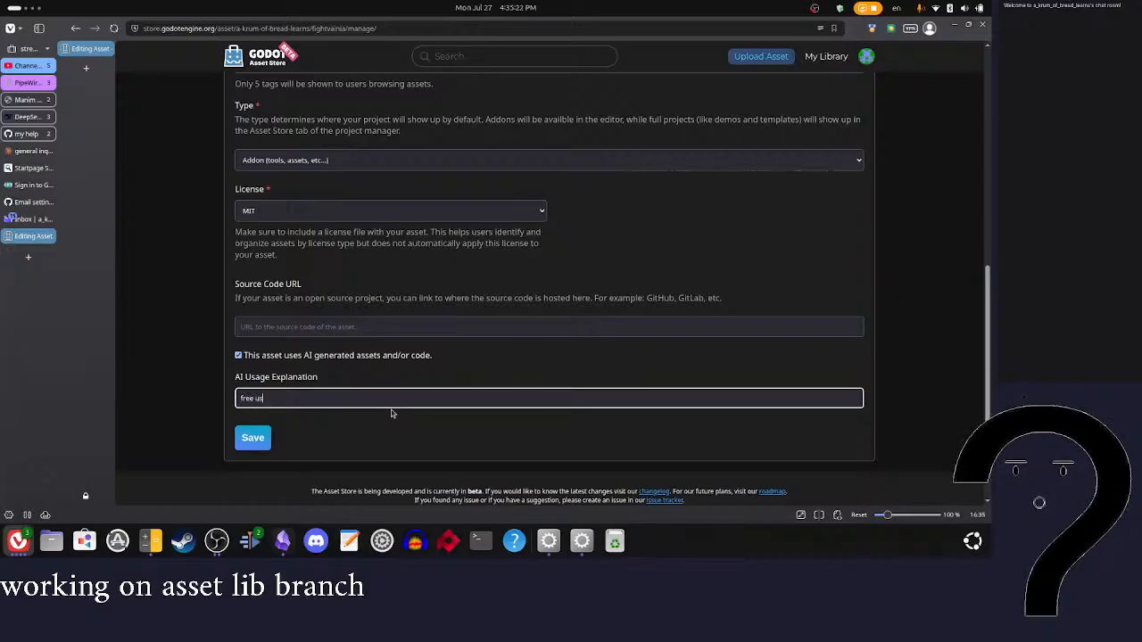
type("age of ai is used to")
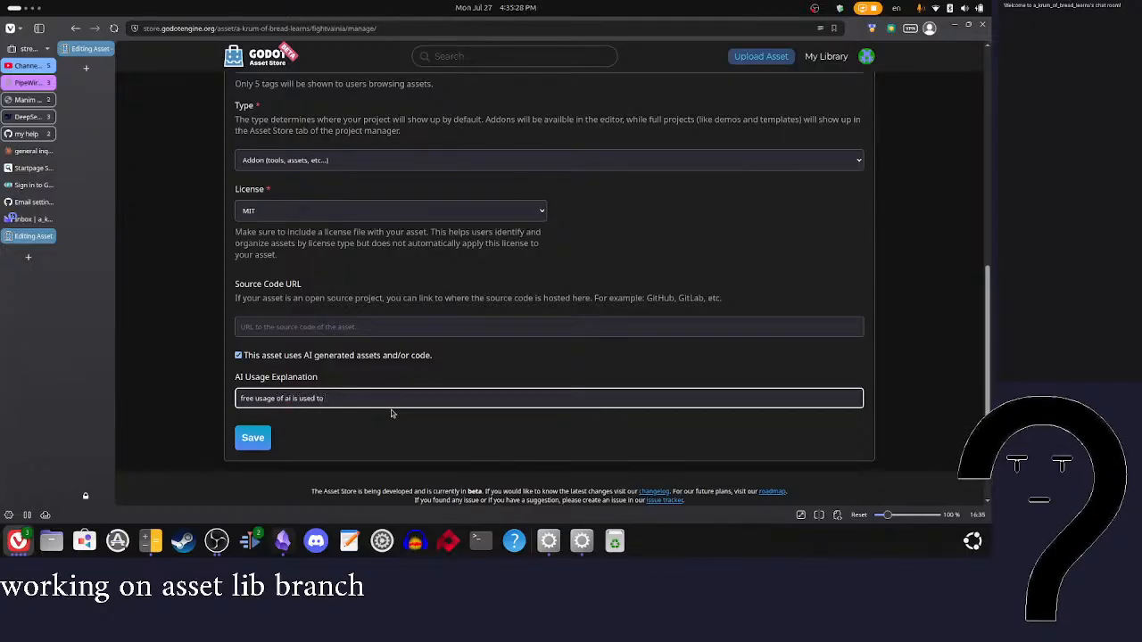
key("BackSpace")
key("BackSpace")
key("BackSpace")
key("BackSpace")
key("BackSpace")
key("BackSpace")
key("BackSpace")
key("BackSpace")
key("BackSpace")
key("BackSpace")
key("BackSpace")
key("BackSpace")
key("BackSpace")
key("BackSpace")
type("AI is used for consultio")
Step: Set the asset's license to Other with the license type "GNU 3"
scroll(548, 325, "up", 2)
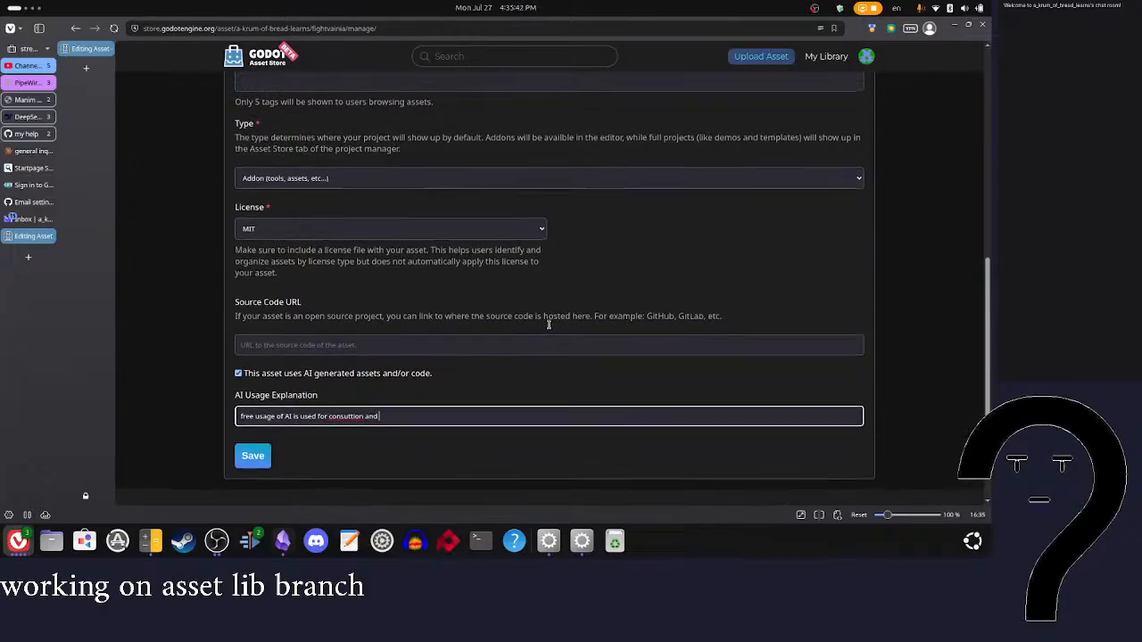
left_click(469, 322)
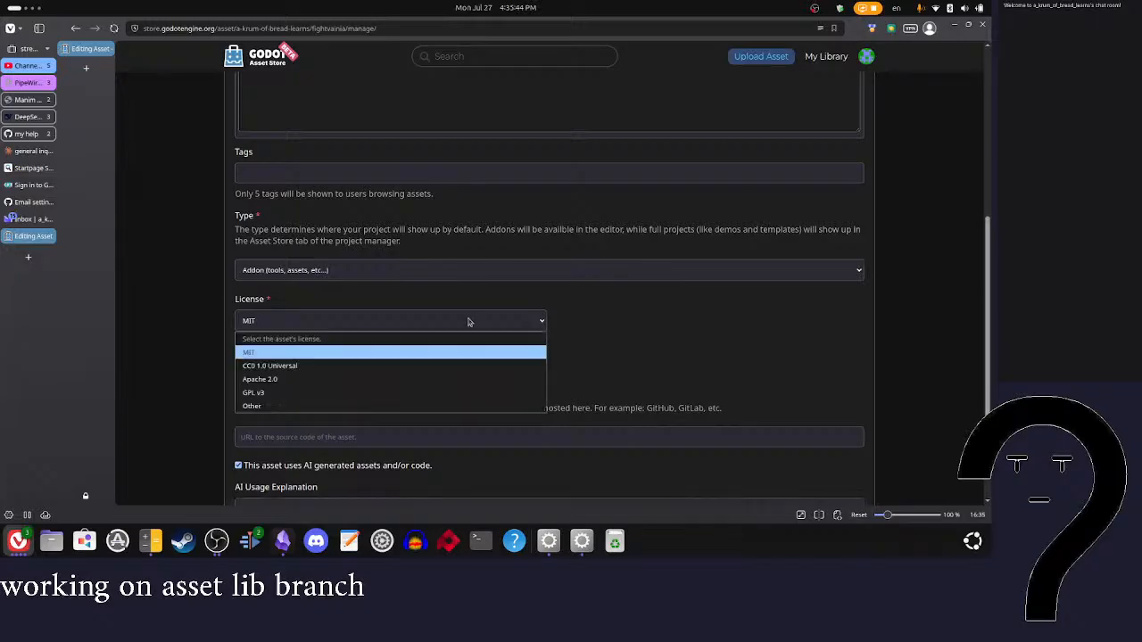
left_click(316, 408)
left_click(607, 321)
type("GNU")
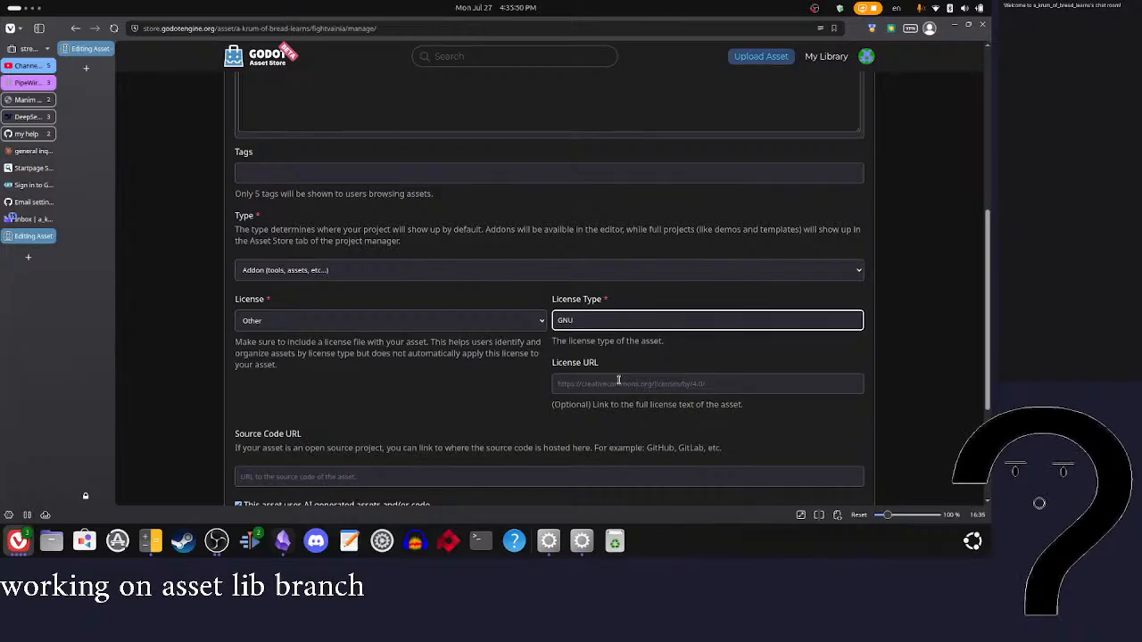
type(" 3")
Step: Open the fightvainia GitHub repository in a new tab and look through its README
mouse_move(25, 134)
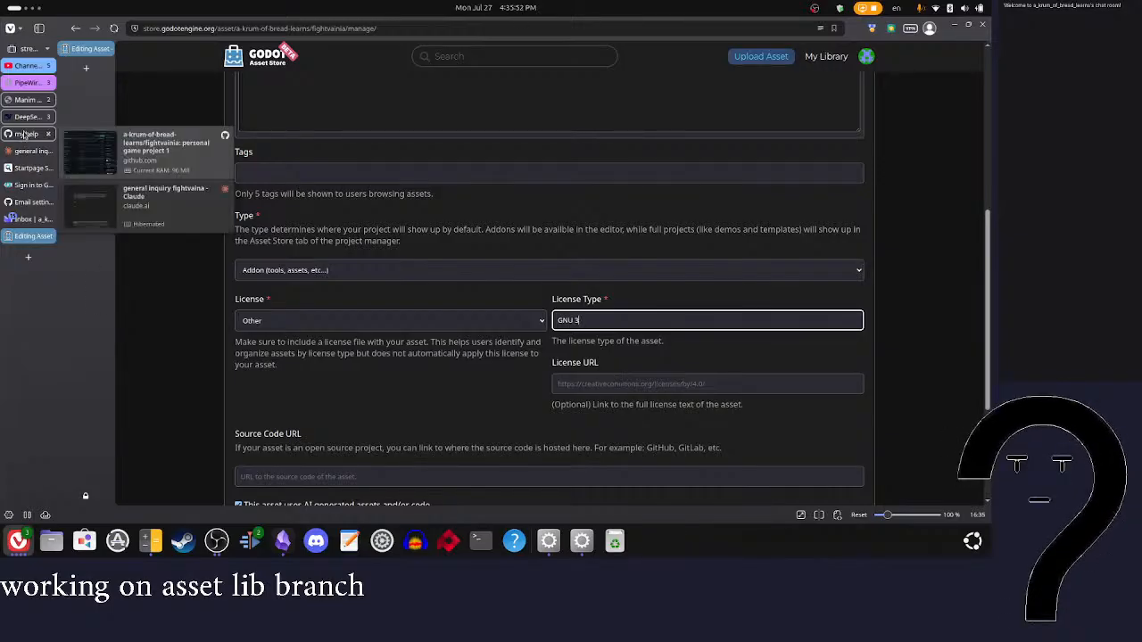
left_click(27, 261)
type("git")
key("Return")
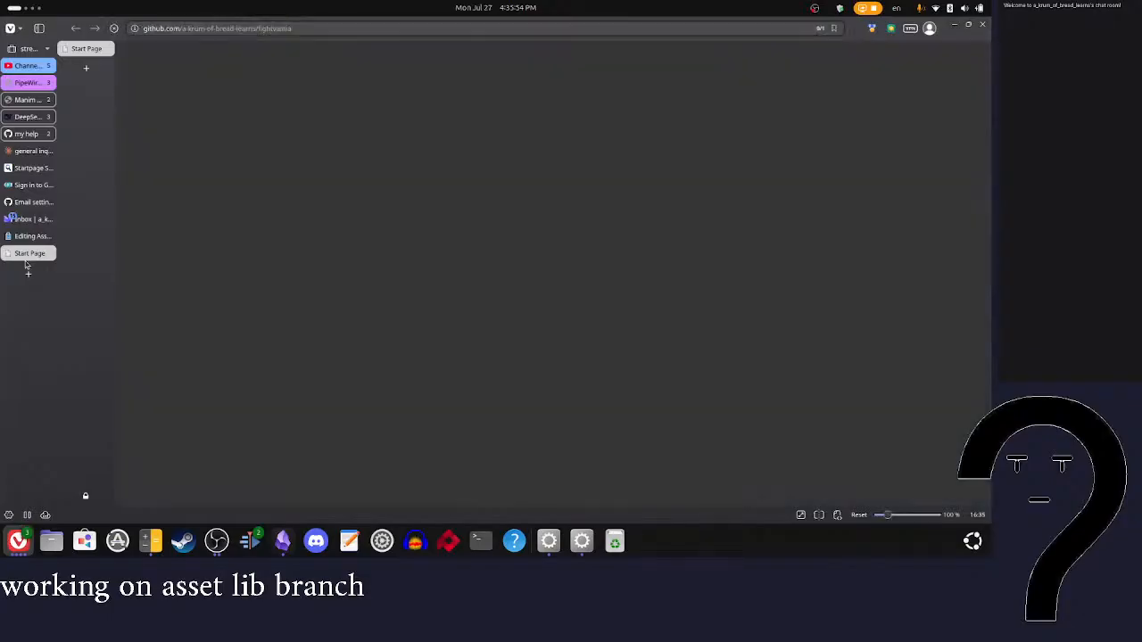
scroll(269, 255, "down", 20)
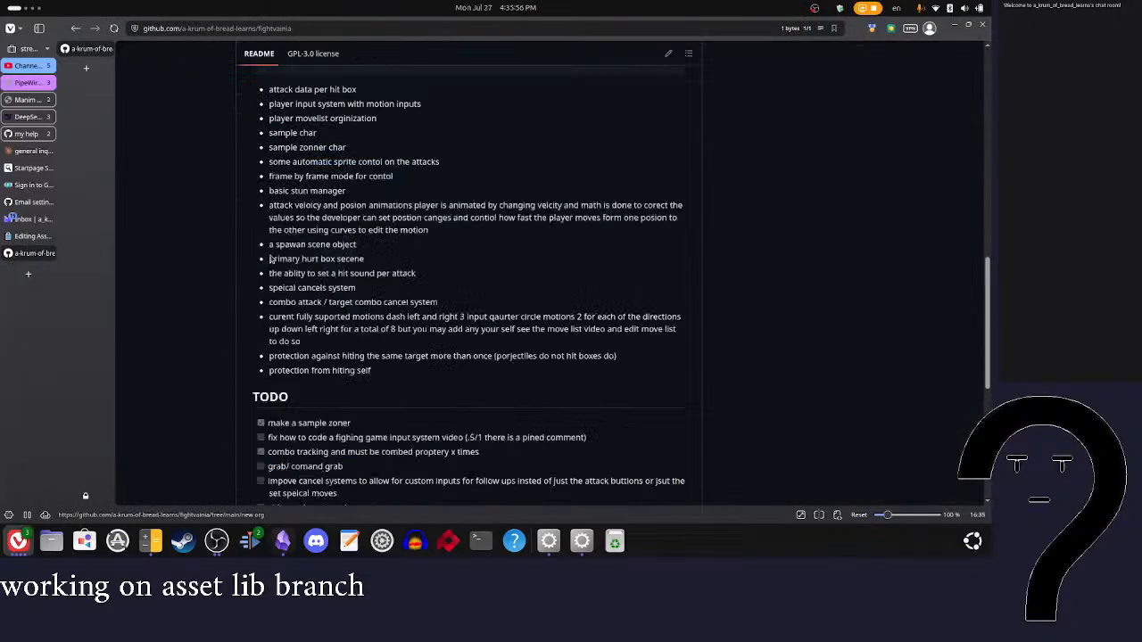
Step: Copy the license name from the repository's LICENSE file and set the asset's license type to "GNU General Public License v3.0"
scroll(270, 255, "up", 15)
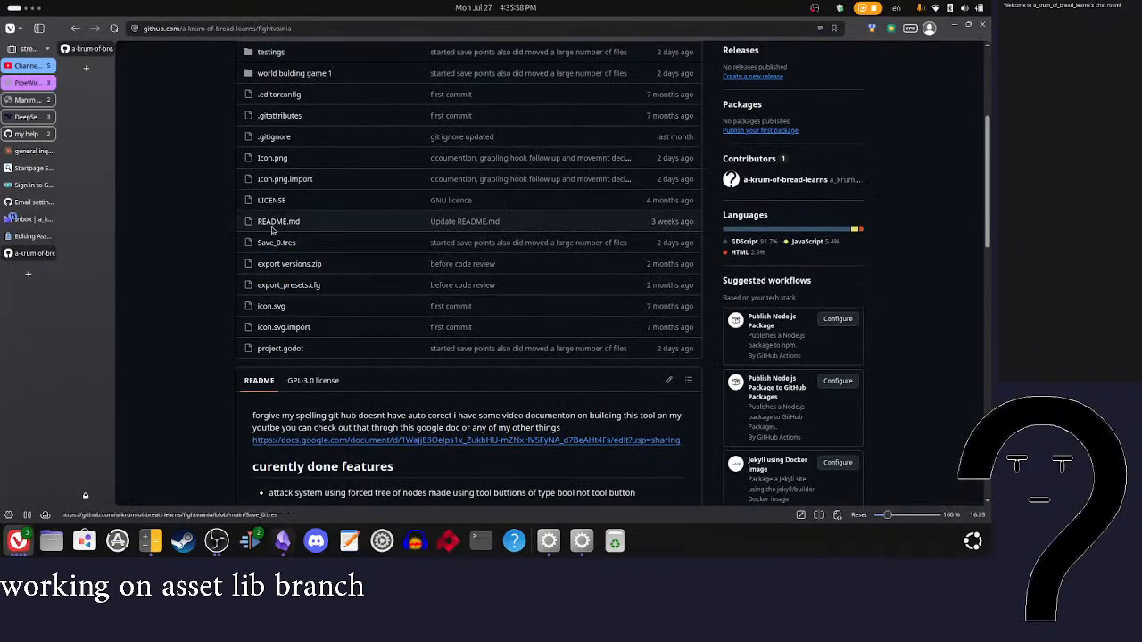
left_click(269, 201)
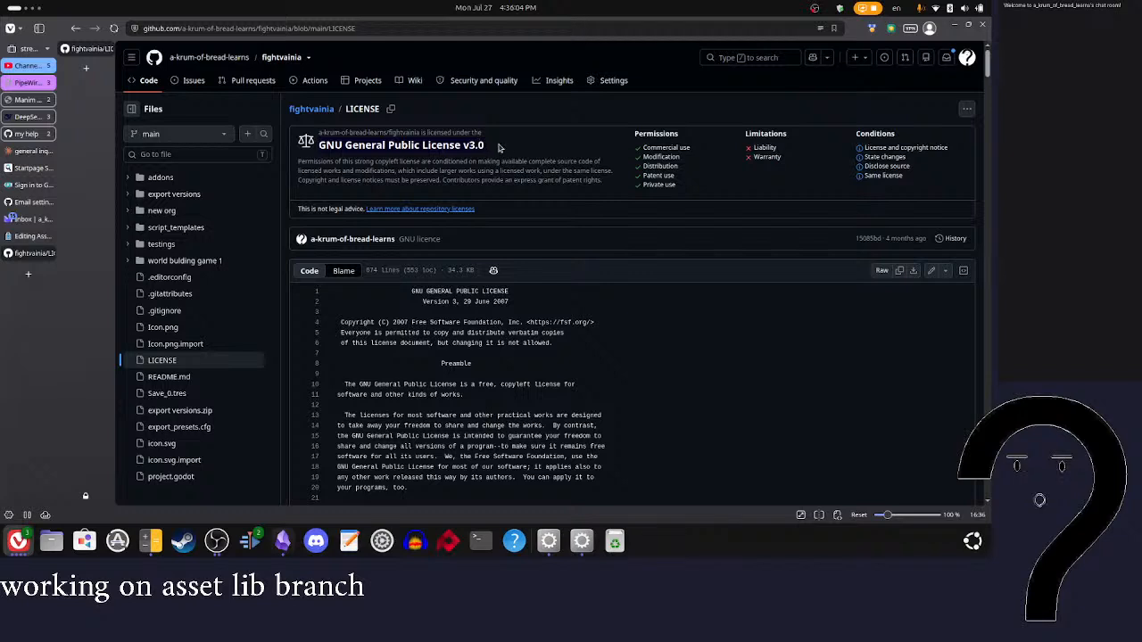
left_click(31, 237)
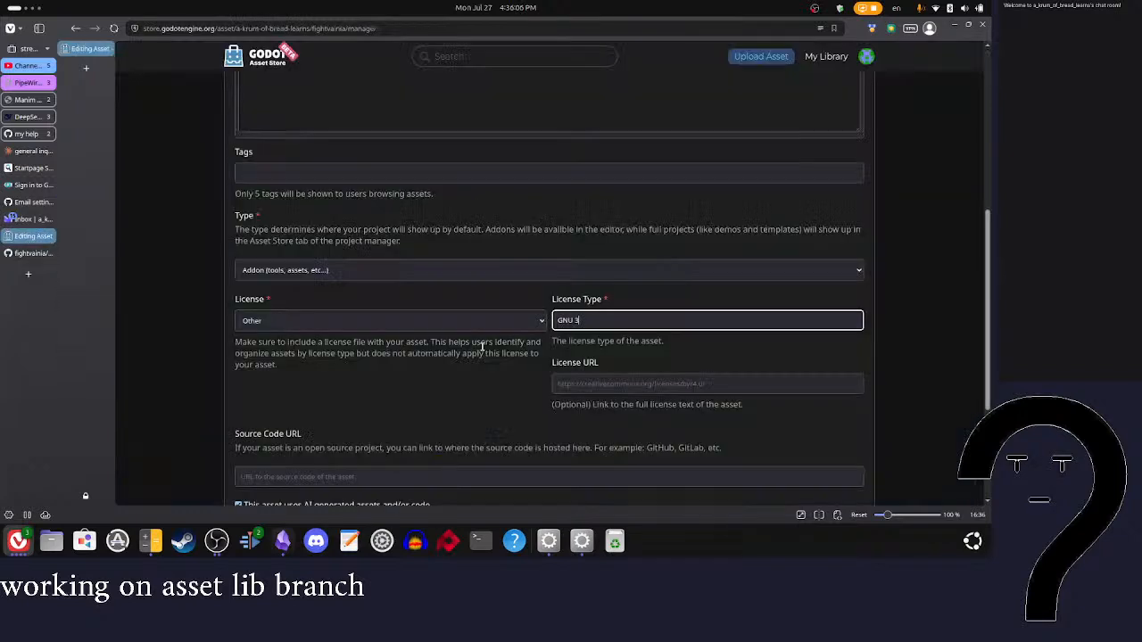
key("ctrl+a")
key("ctrl+v")
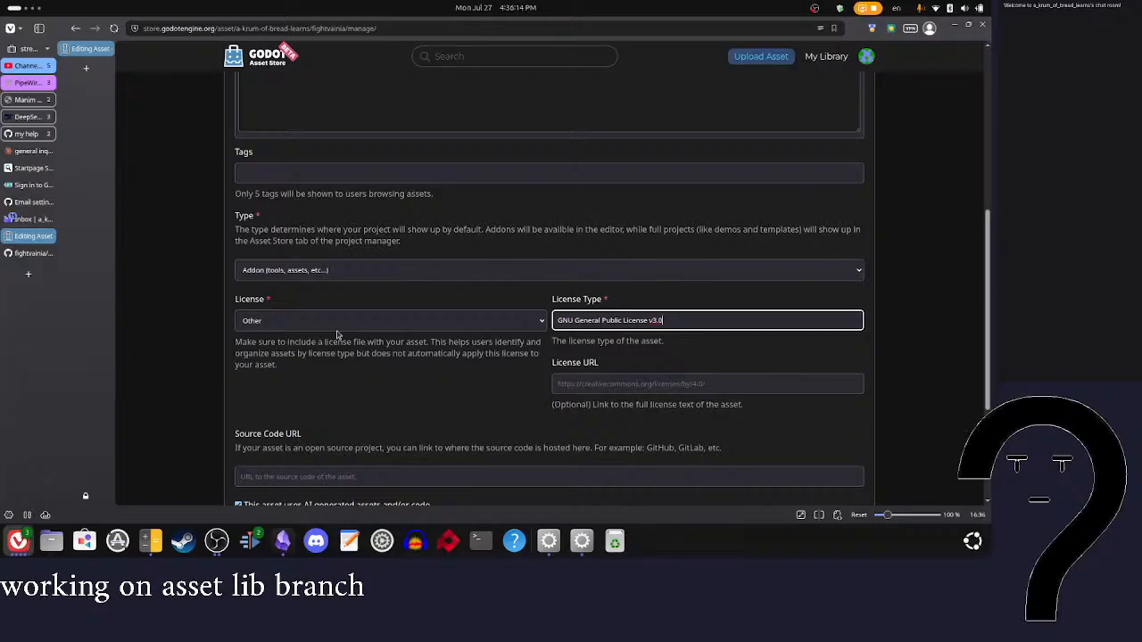
Step: Set the asset's type to Full project (templates, demos, etc...) and add the tag 2D
left_click(359, 269)
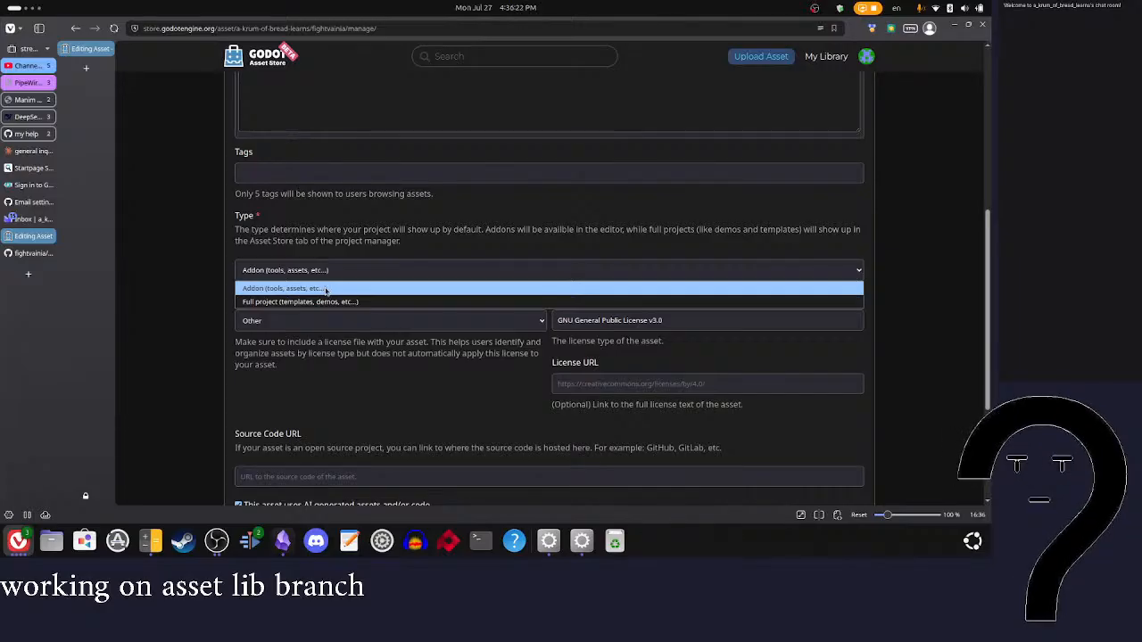
scroll(364, 270, "up", 1)
left_click(357, 239)
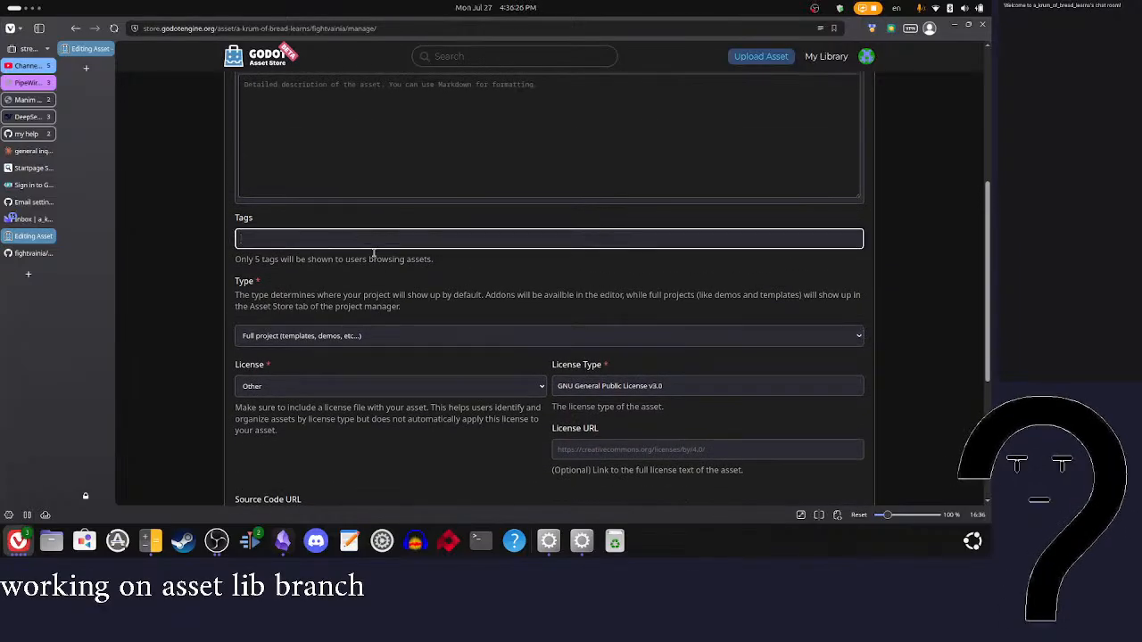
type("#")
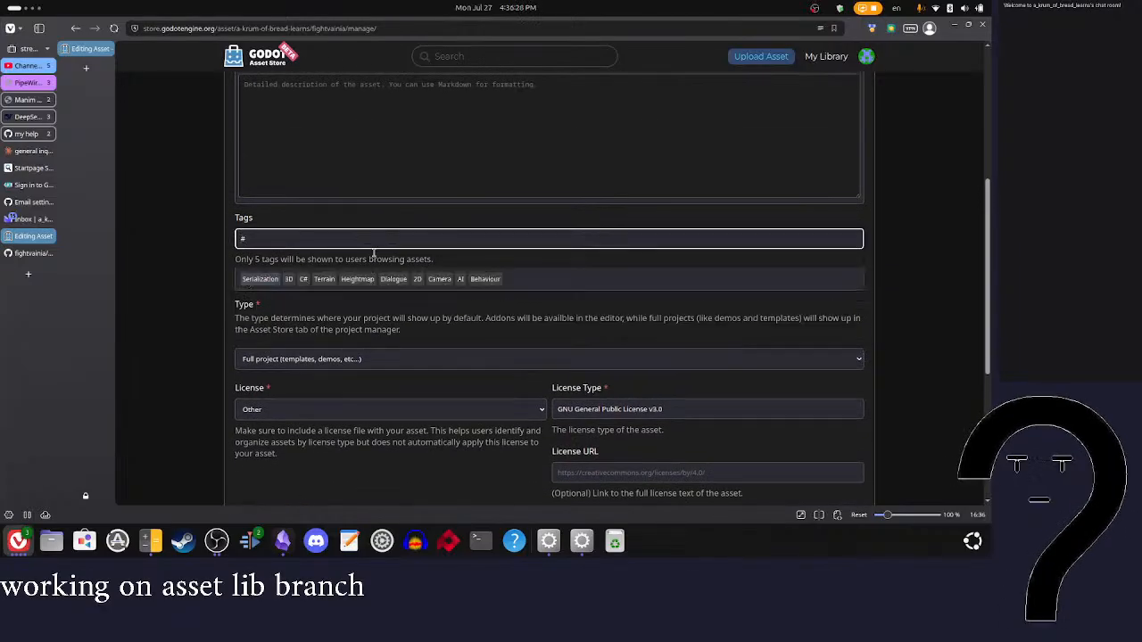
left_click(415, 279)
Step: Add Fighting as a second tag for the asset
left_click(387, 256)
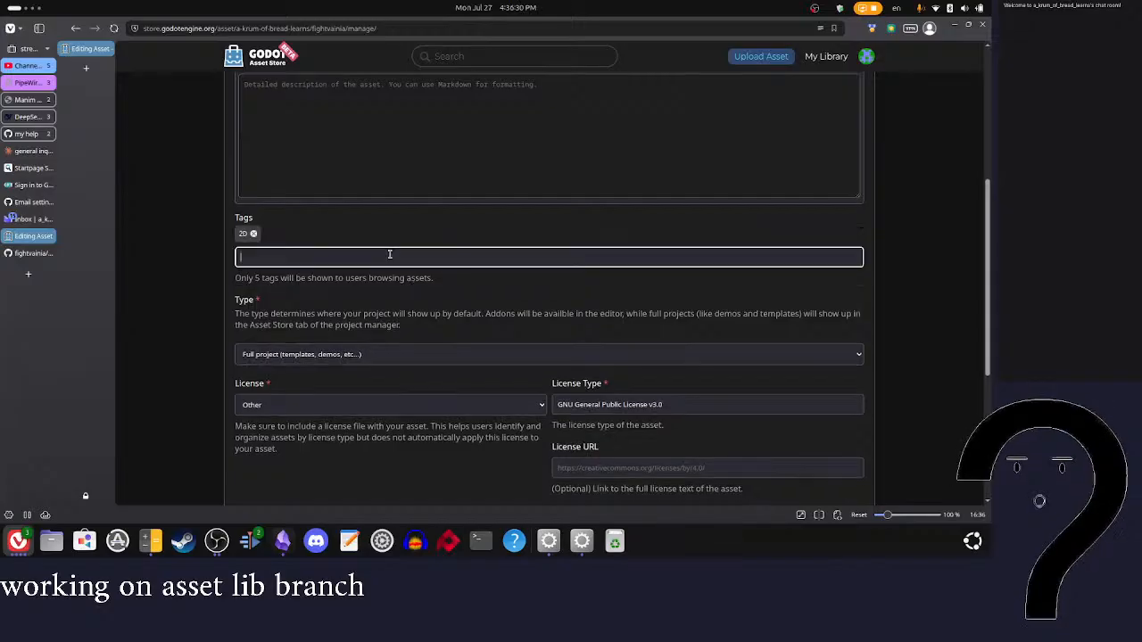
type("#fig")
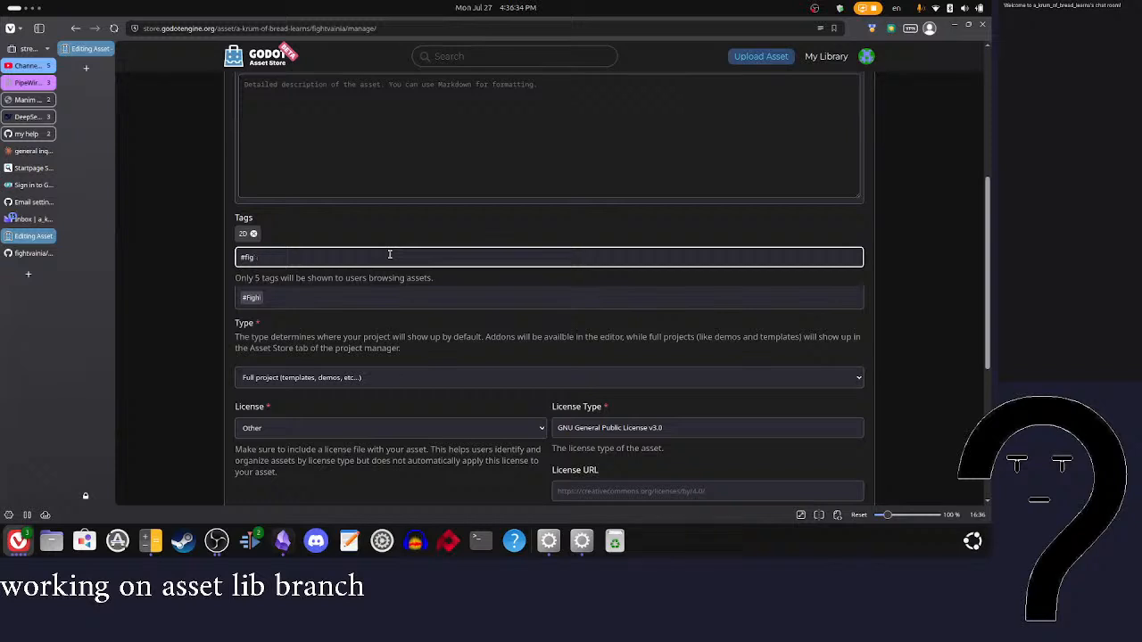
type("hiigh")
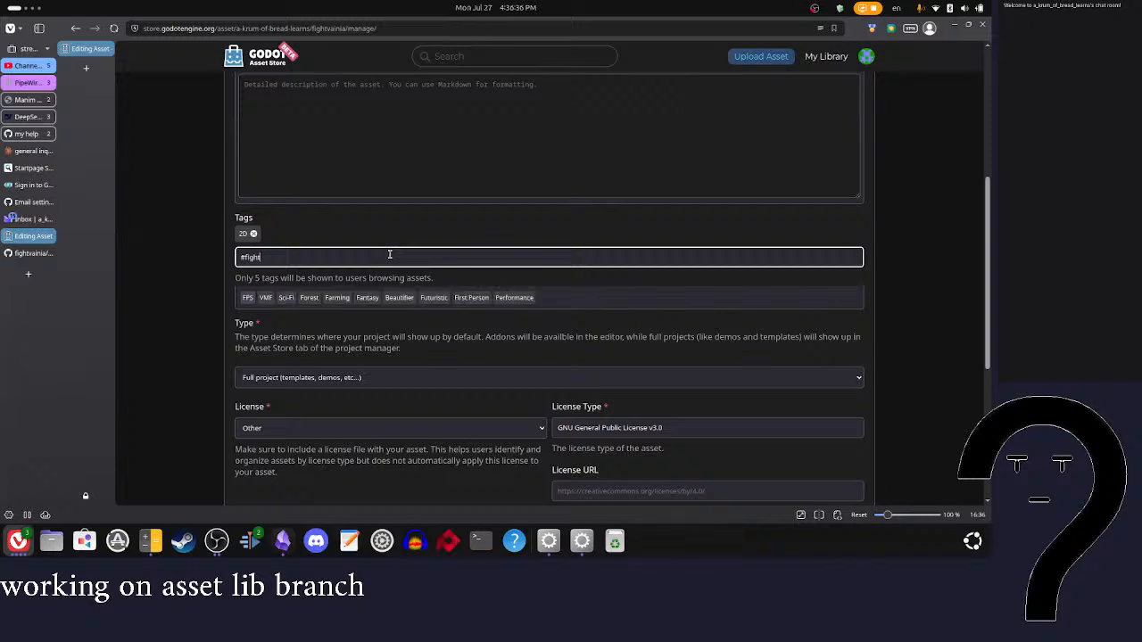
type("t")
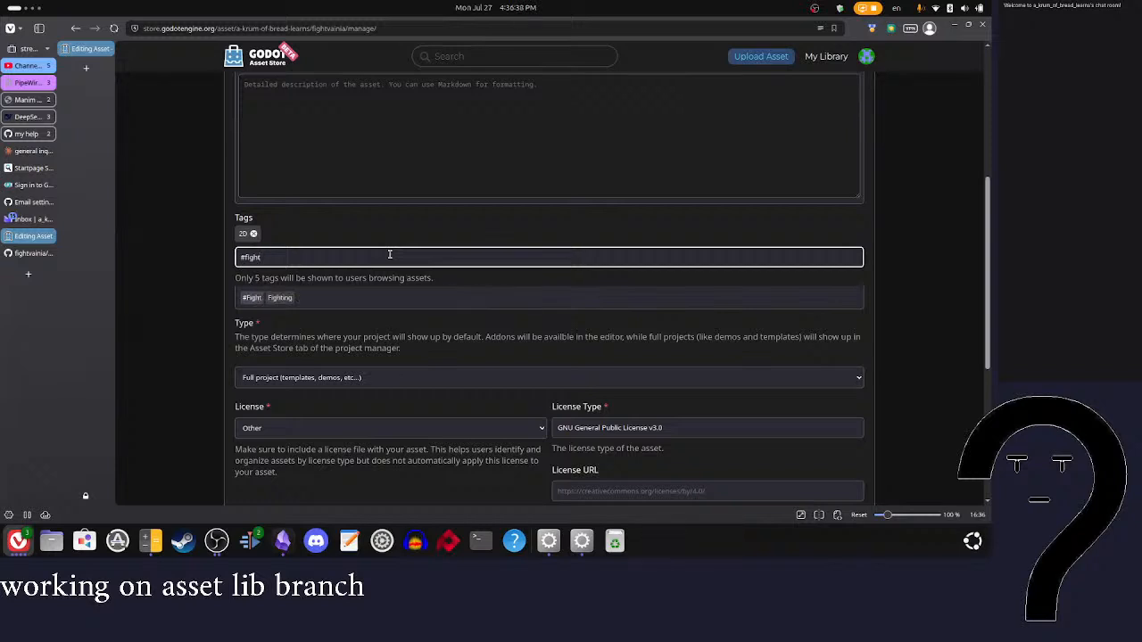
left_click(278, 298)
left_click(282, 256)
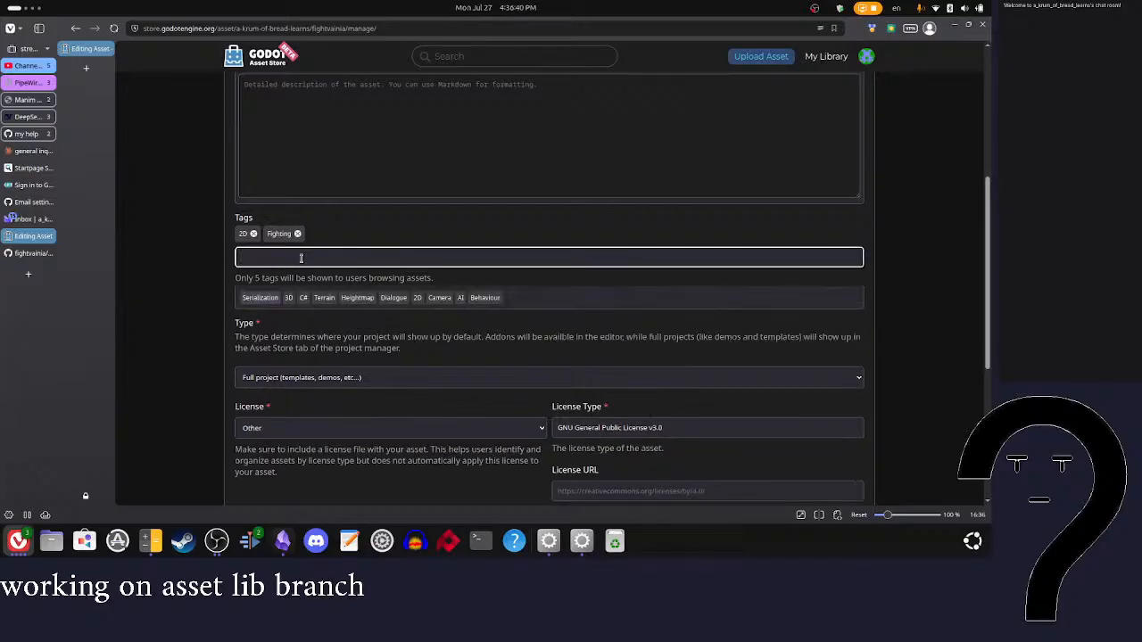
scroll(362, 250, "up", 3)
scroll(359, 289, "up", 2)
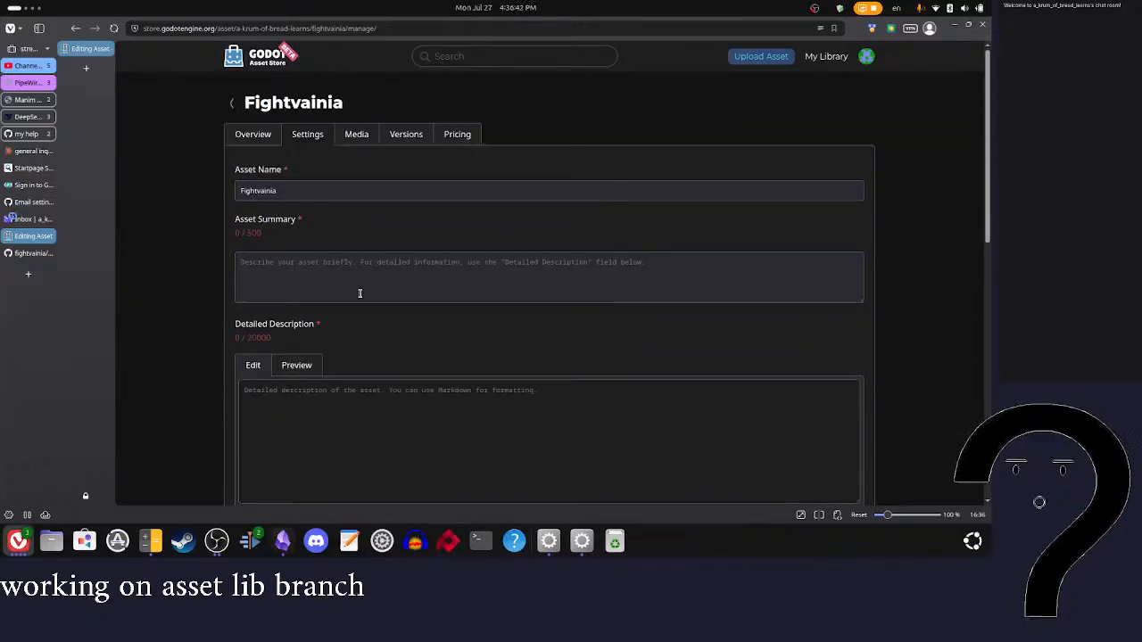
left_click(352, 266)
type("a flexable ")
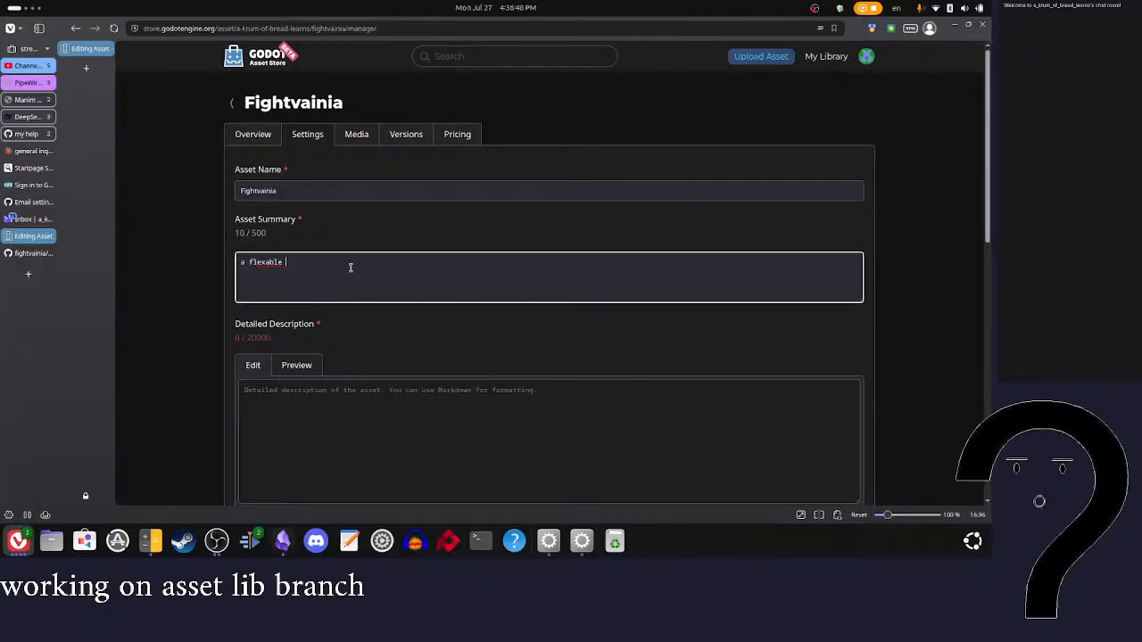
type("too to allow for")
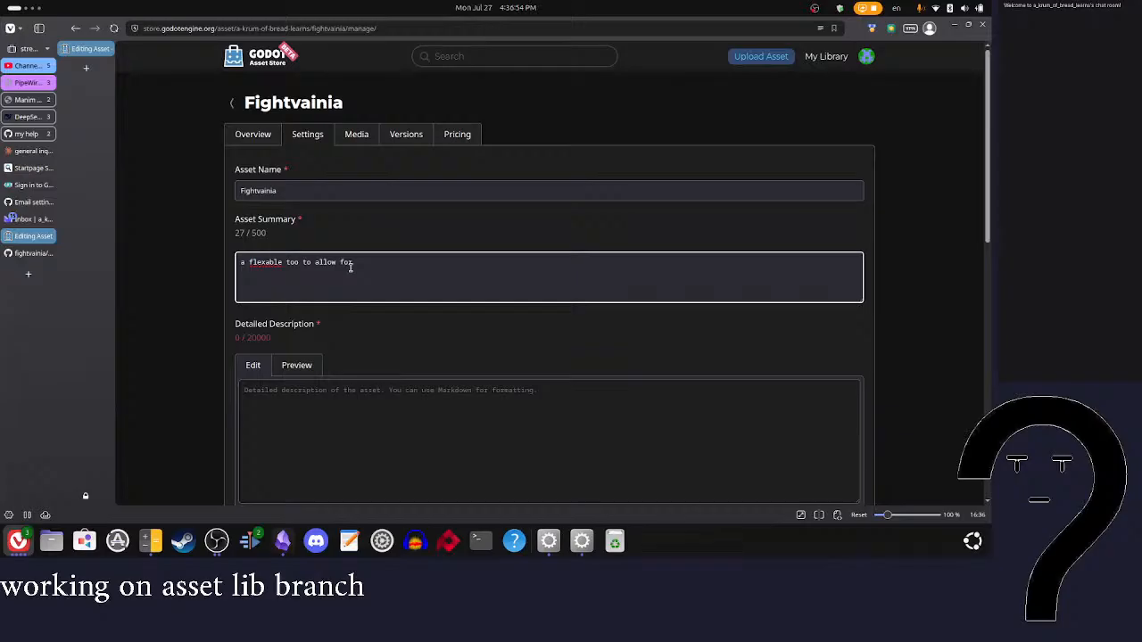
type("frame by frame con")
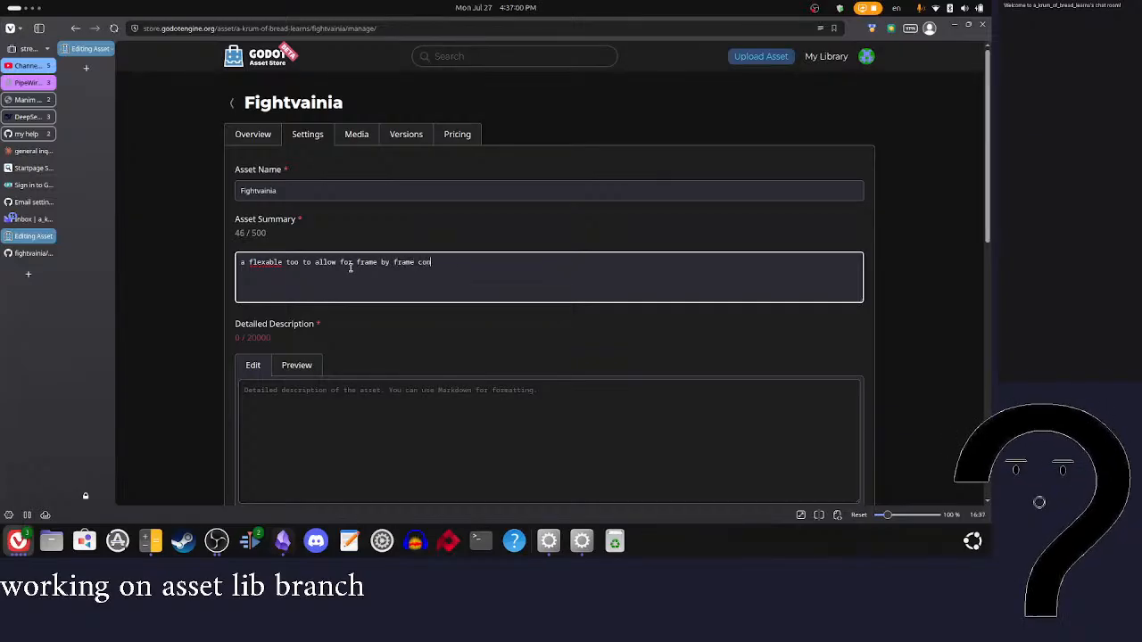
type("tol of attack")
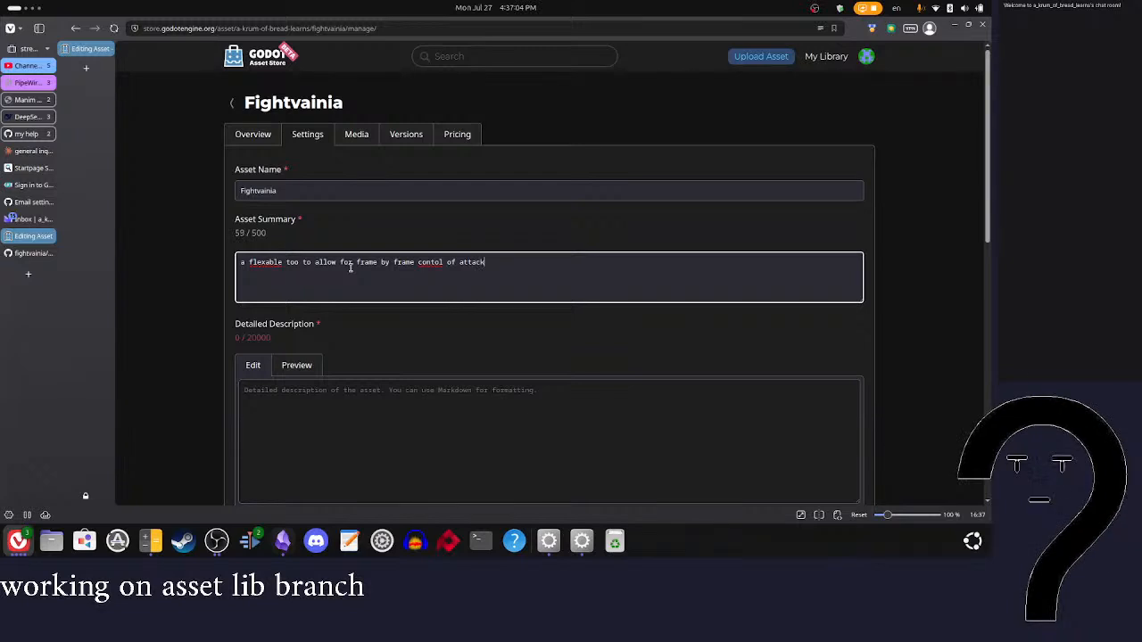
key("ctrl+a")
key("BackSpace")
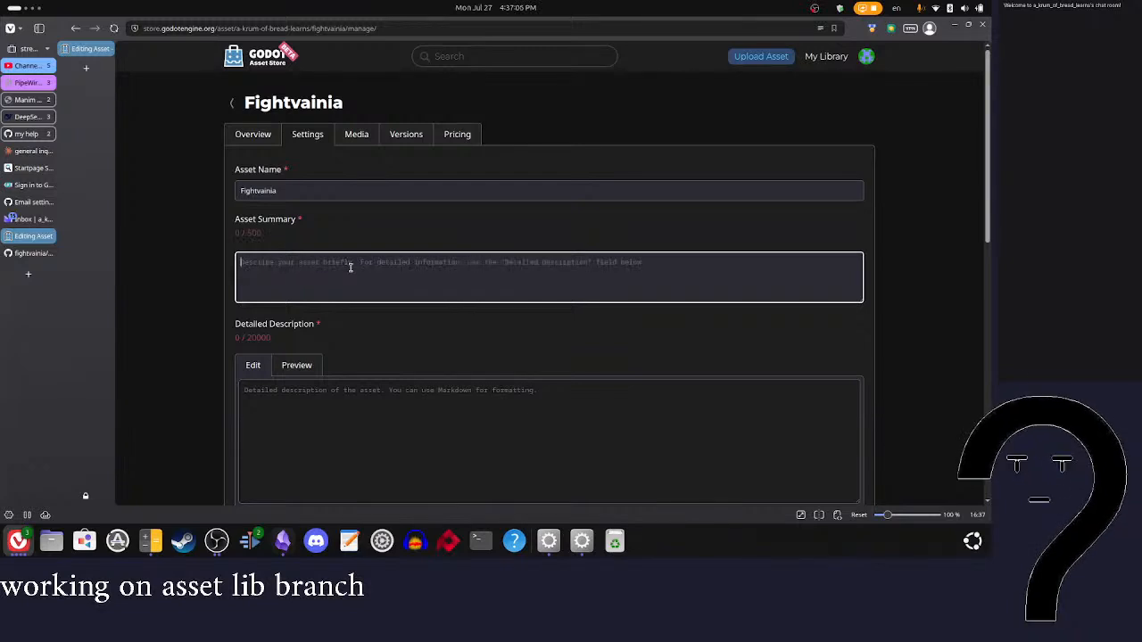
Step: Enter "a tool to make very complex fighing game charater (wip)" as the asset summary
type("a to")
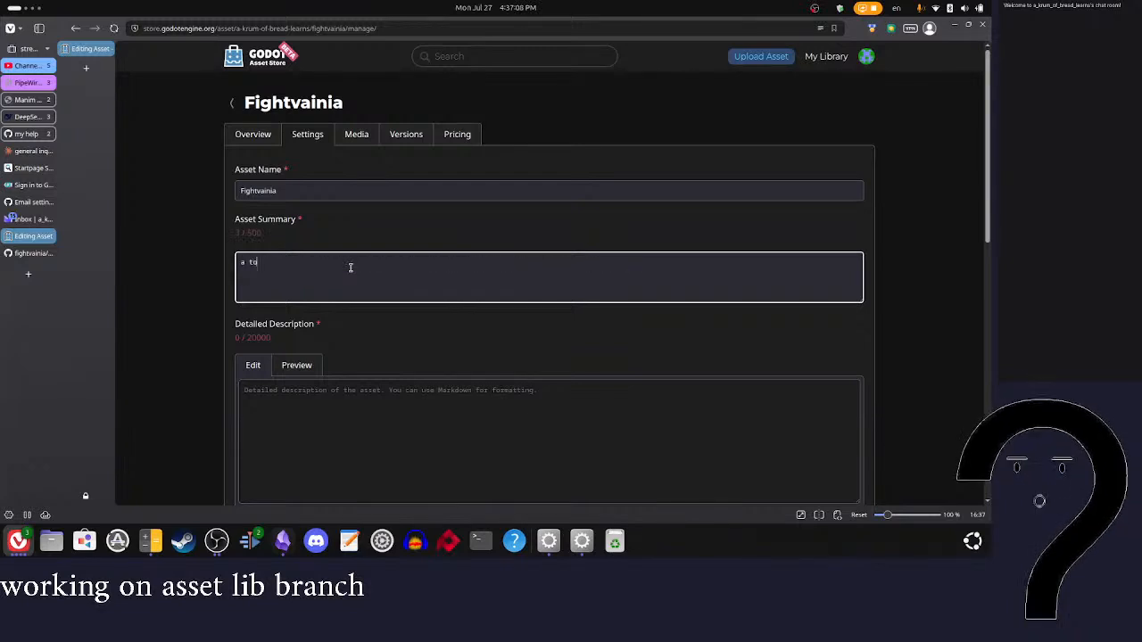
type("ol to make")
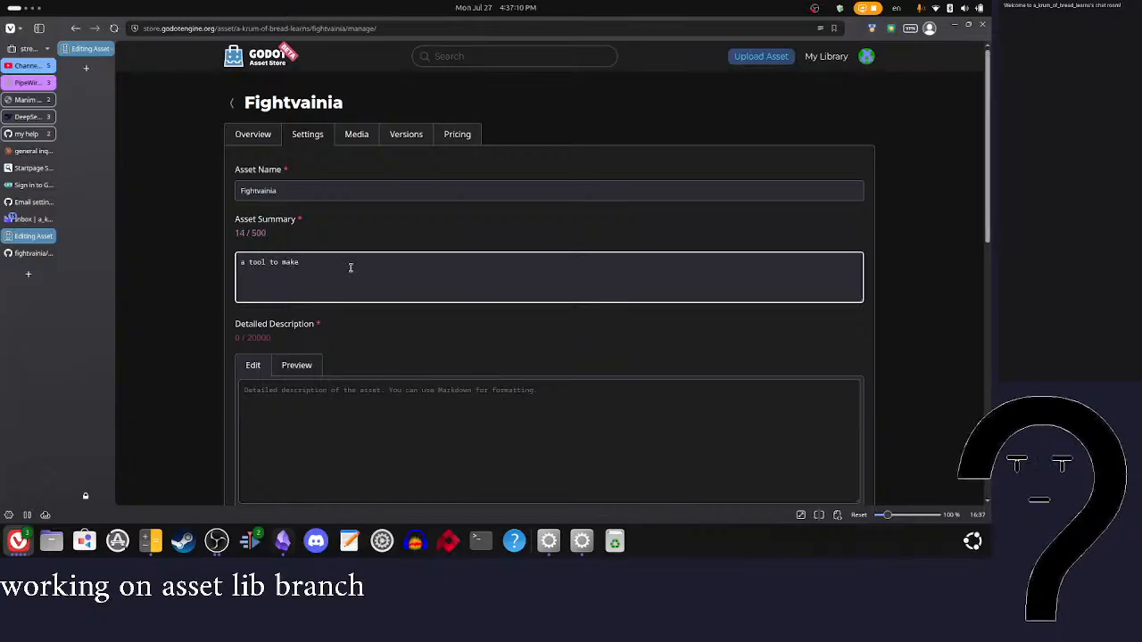
type(" very")
type(" complex")
type(" fighting g")
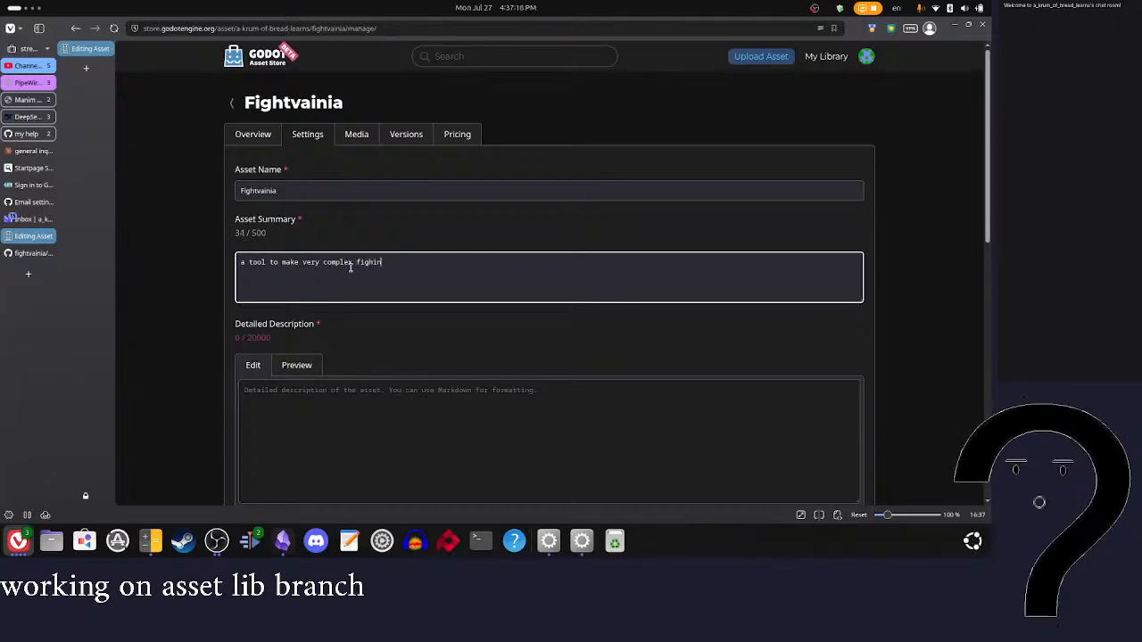
type("ame charater ):")
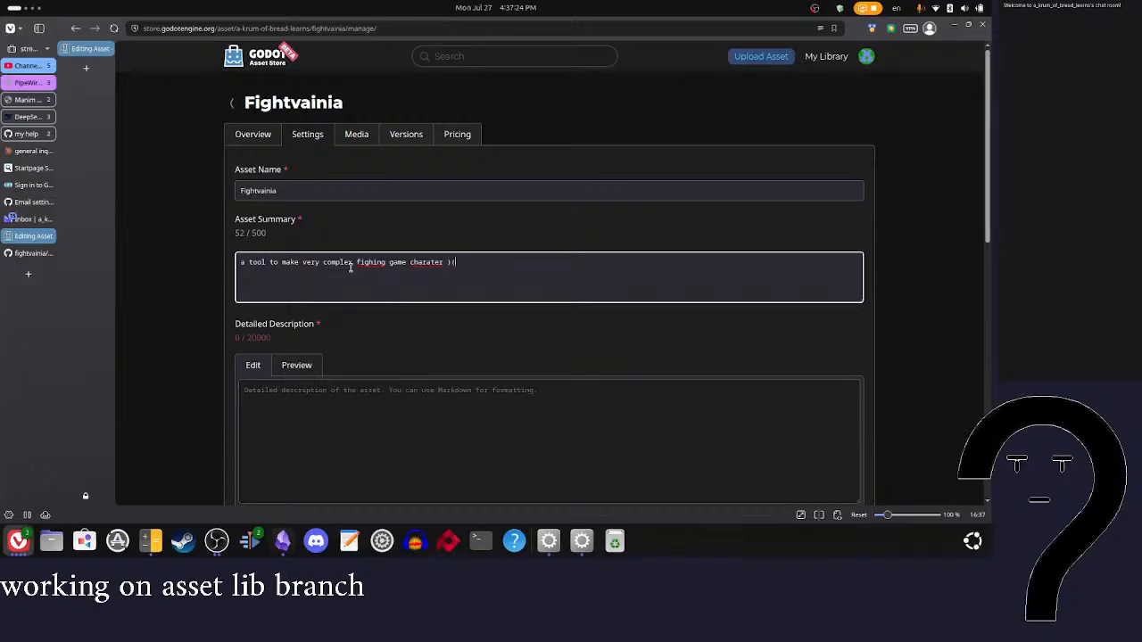
type(" ()")
key("Left")
type("wip")
Step: Correct the misspelled words in the asset summary to "character" and "fighting" using the spelling suggestions
right_click(431, 264)
left_click(482, 295)
right_click(368, 263)
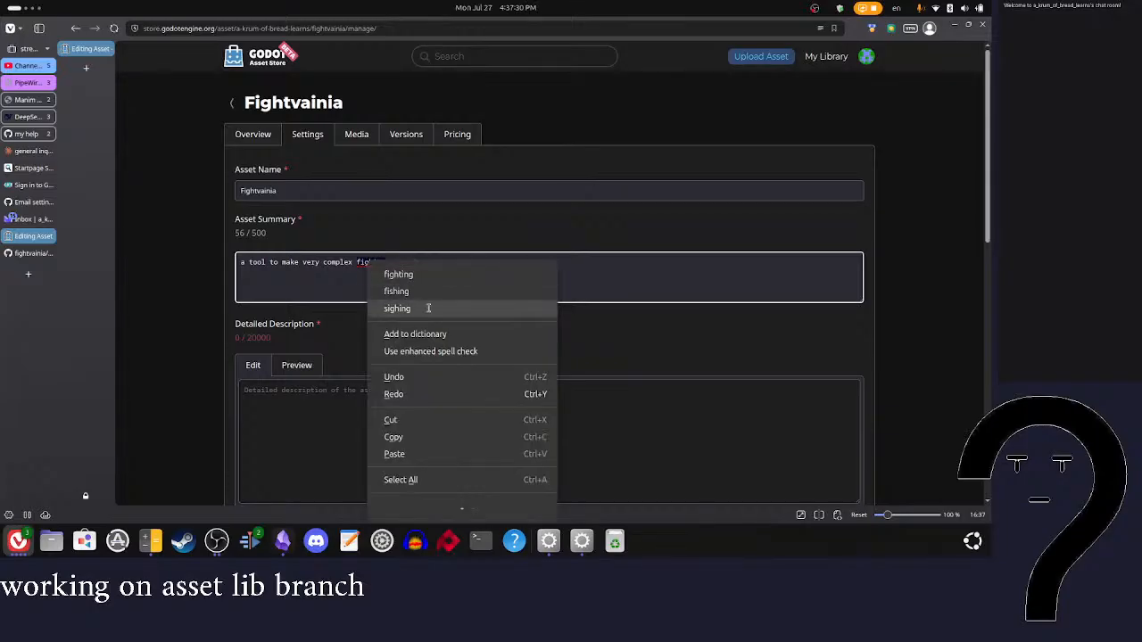
left_click(398, 274)
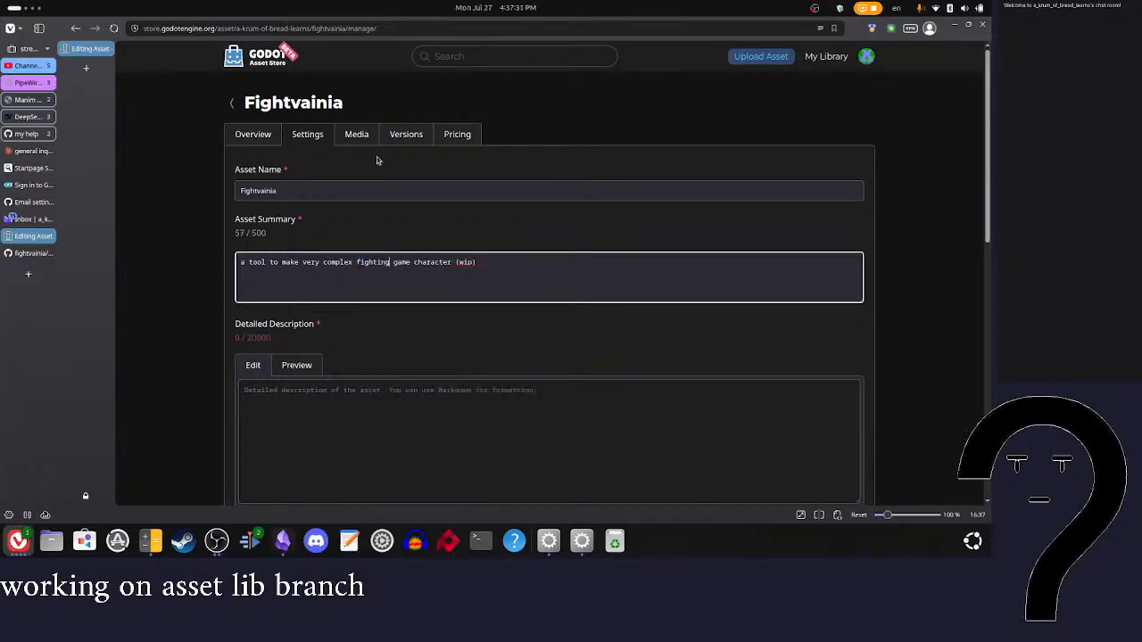
Step: Check the publishing requirements in the asset's overview against the fields of its settings form
left_click(248, 133)
scroll(407, 312, "down", 3)
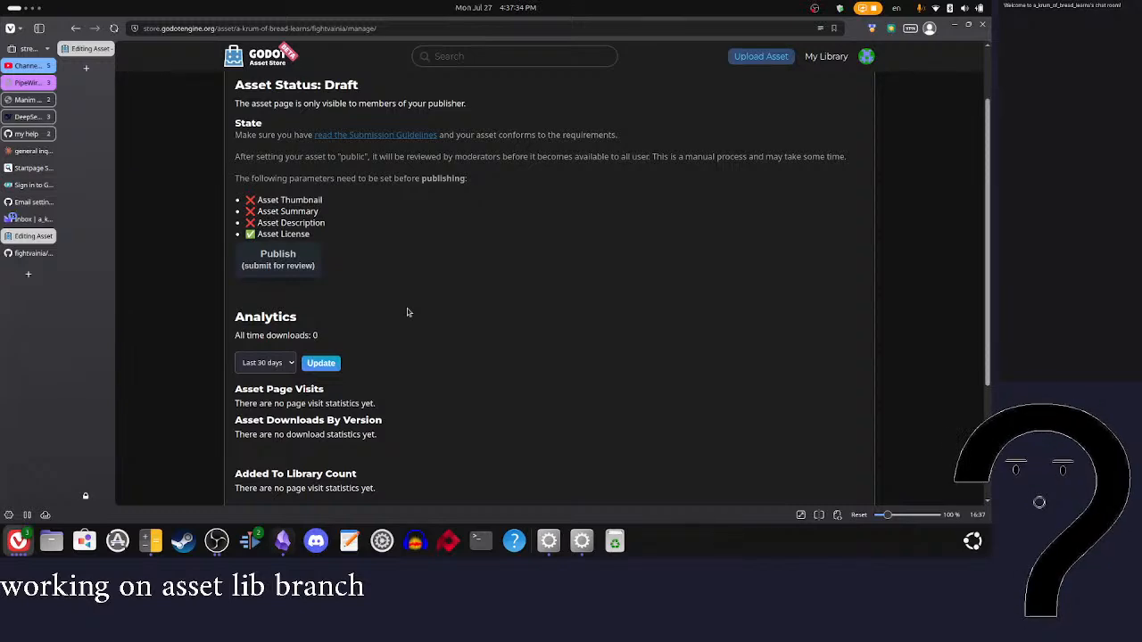
scroll(407, 313, "up", 3)
left_click(312, 136)
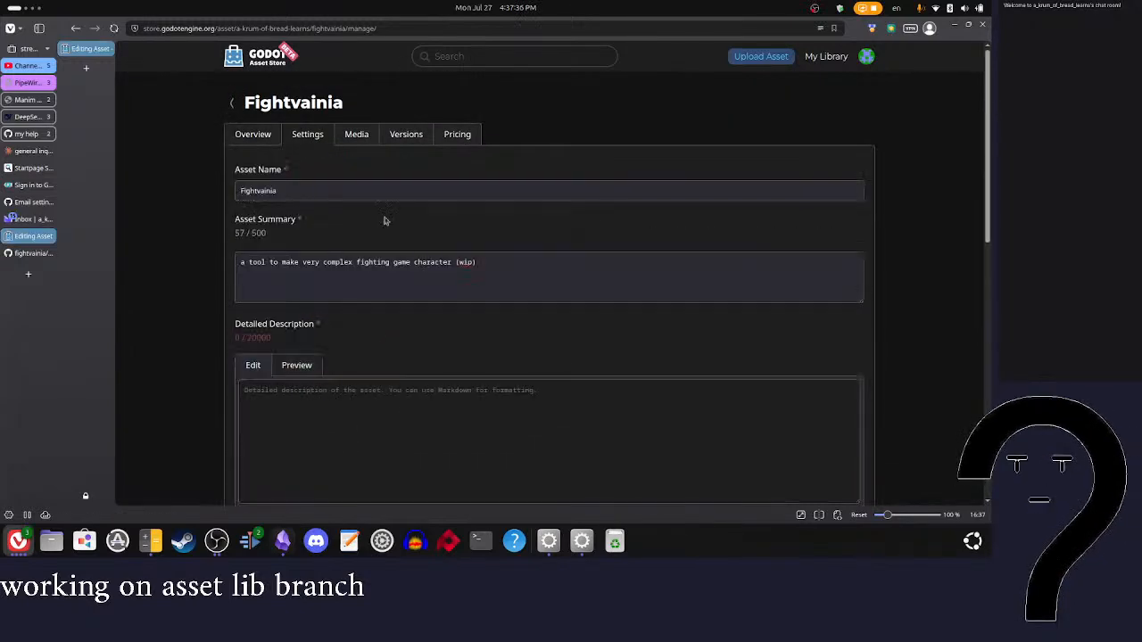
scroll(268, 357, "down", 10)
left_click(252, 388)
scroll(359, 316, "up", 5)
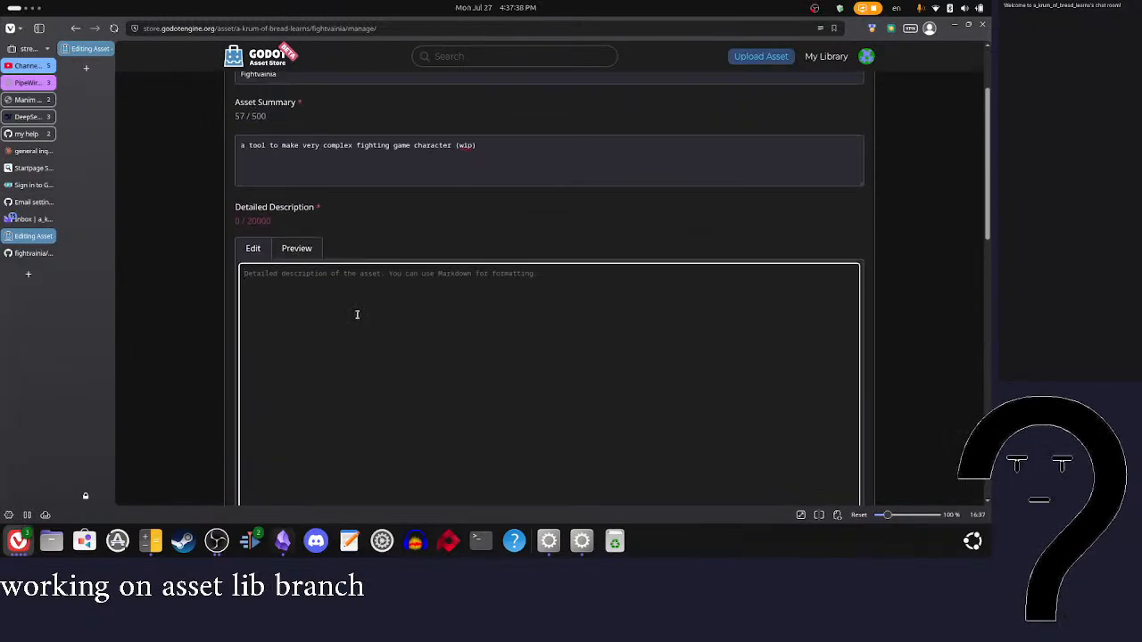
left_click(253, 134)
scroll(362, 230, "down", 3)
scroll(362, 230, "up", 3)
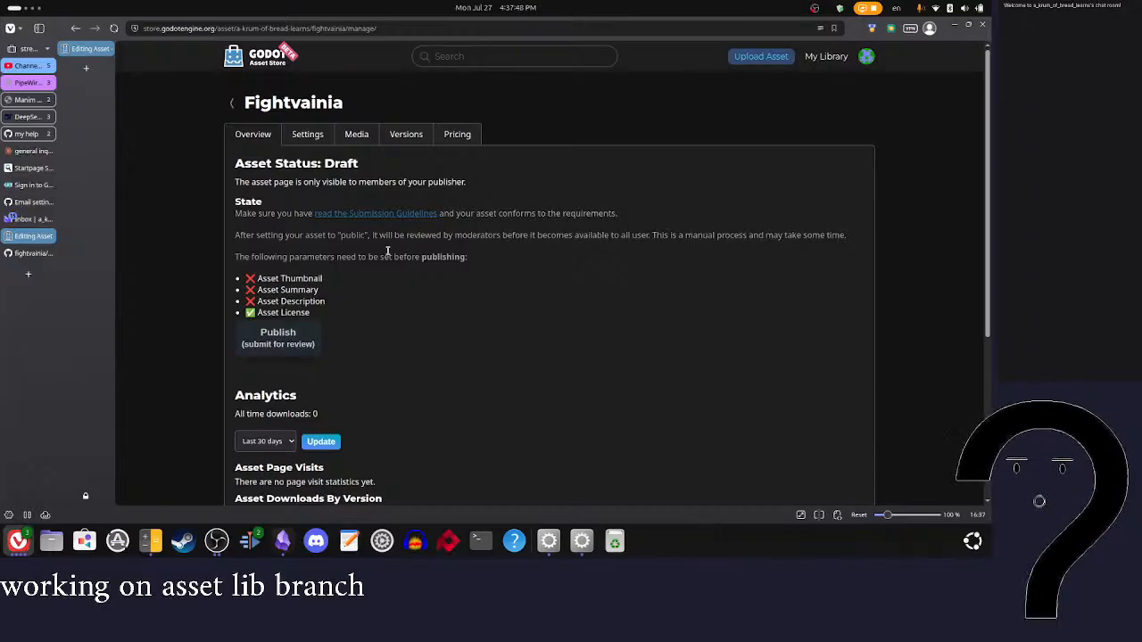
Step: Add "with a copyleft licence" to the end of the asset summary and change "character" to "characters"
left_click(305, 136)
left_click(500, 262)
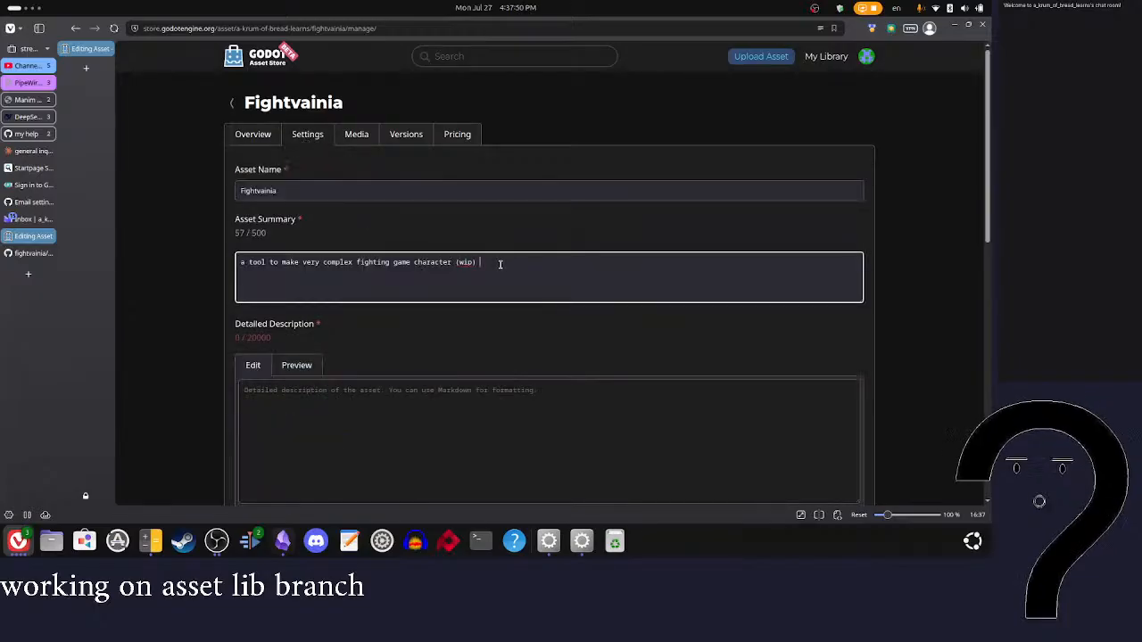
type("a copy l")
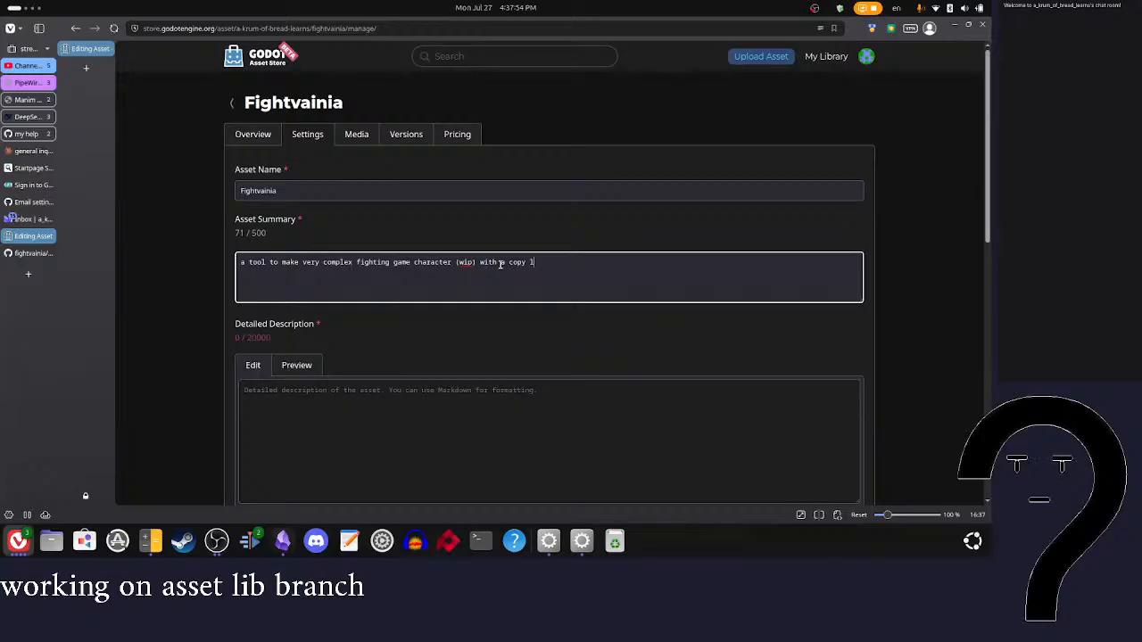
type("eft licence")
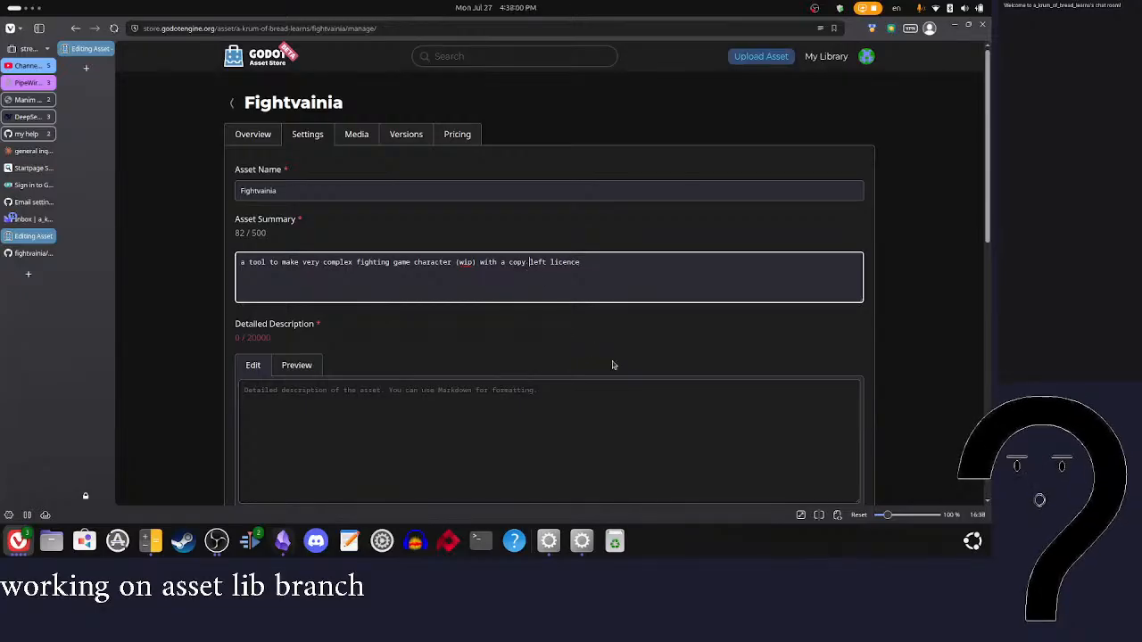
key("BackSpace")
type("s")
left_click(581, 262)
Step: Look through the remaining asset settings and preview the detailed description, returning it to editing
scroll(651, 281, "down", 2)
scroll(651, 281, "down", 3)
scroll(652, 283, "up", 4)
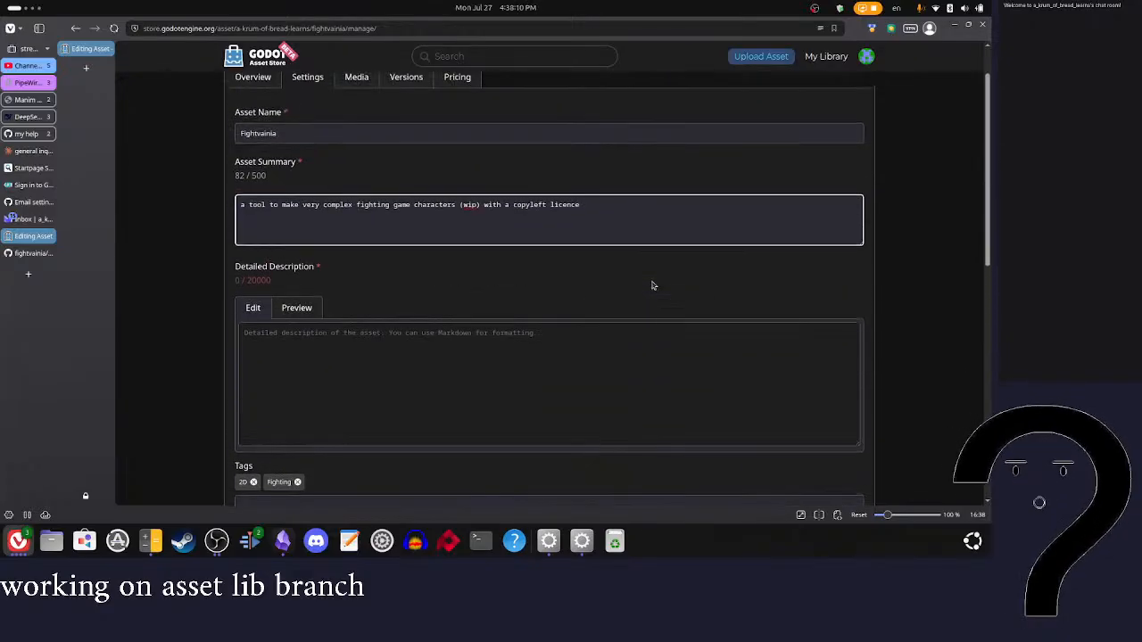
scroll(614, 303, "down", 2)
left_click(313, 188)
left_click(259, 186)
scroll(357, 179, "up", 3)
Step: Open the asset's media settings and review the requirements for the thumbnail, video and media files
left_click(350, 136)
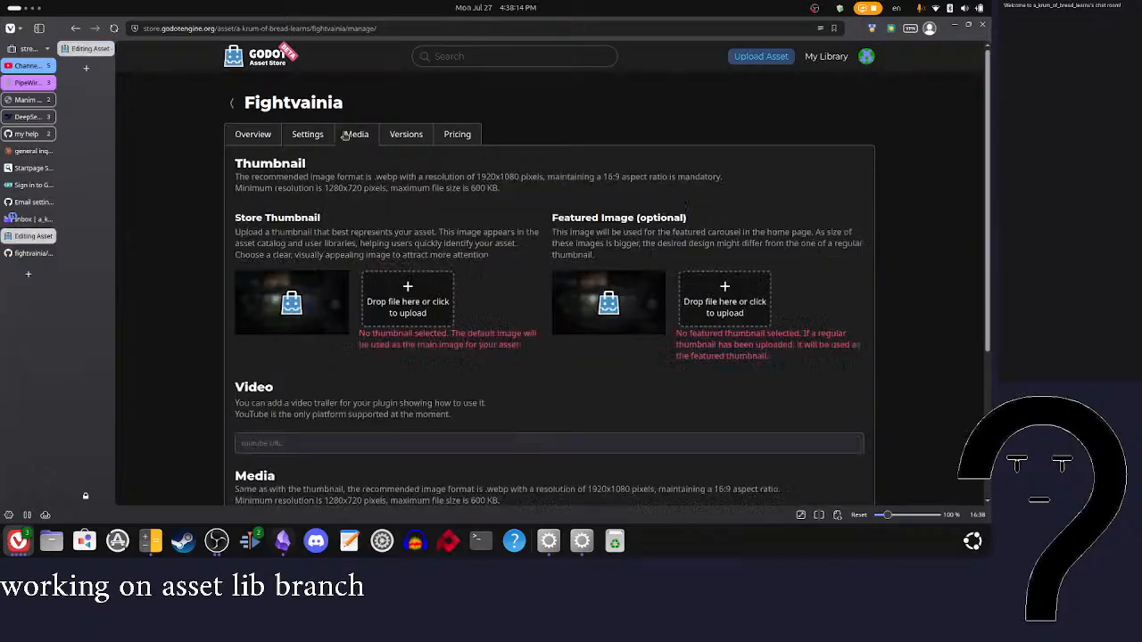
scroll(462, 210, "down", 2)
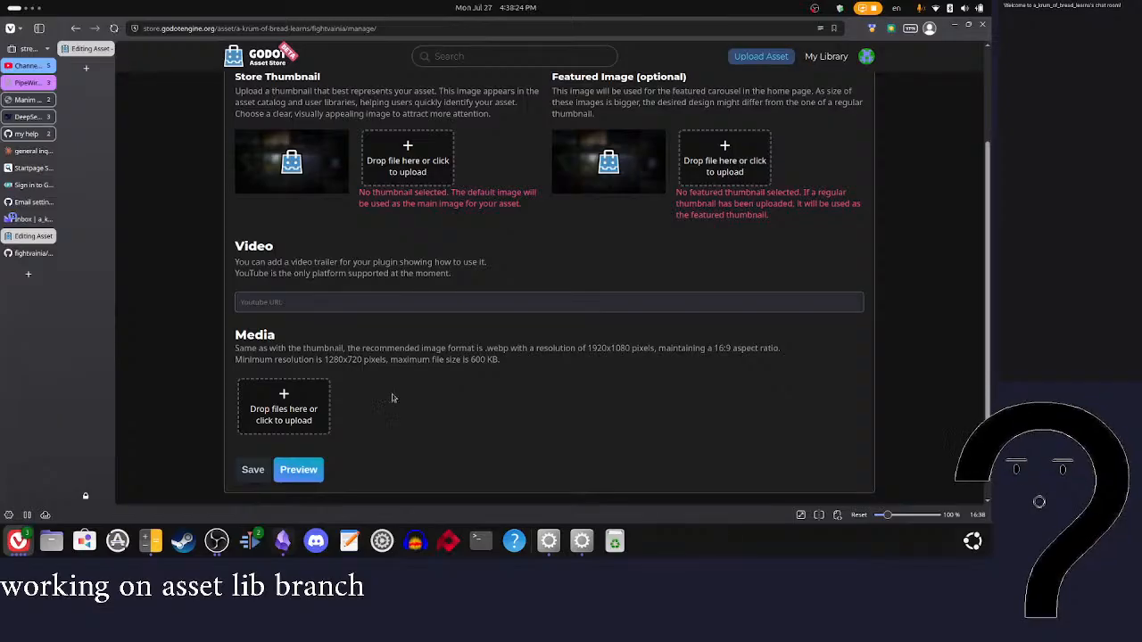
scroll(447, 403, "up", 3)
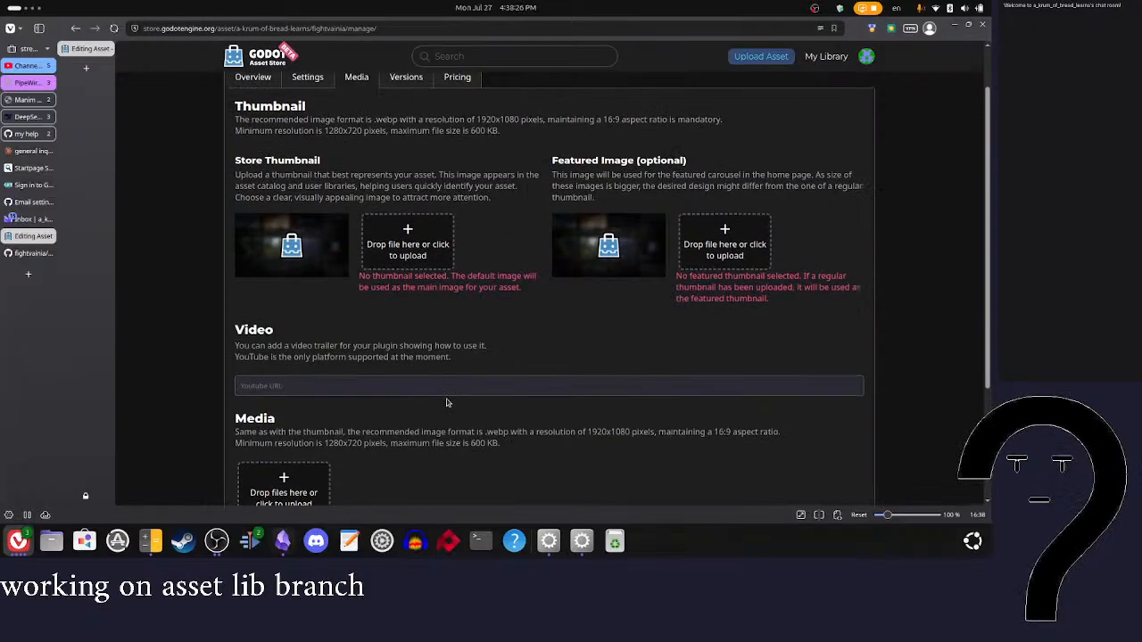
Step: Open the asset's version settings and review the requirements for uploading a new version
left_click(406, 134)
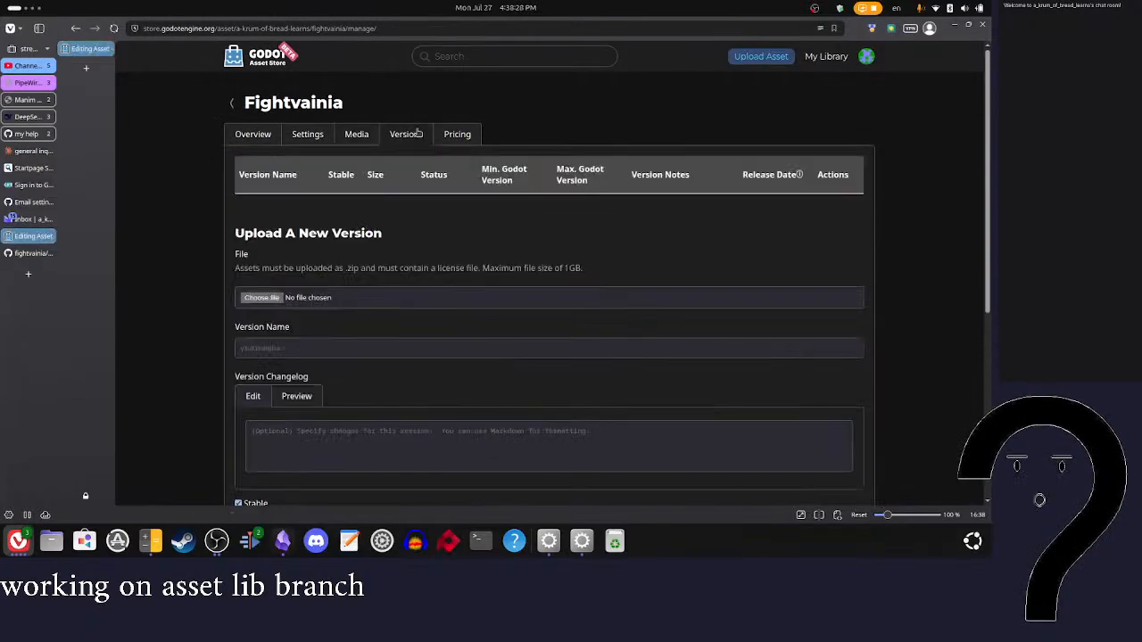
scroll(470, 303, "down", 3)
scroll(469, 303, "up", 2)
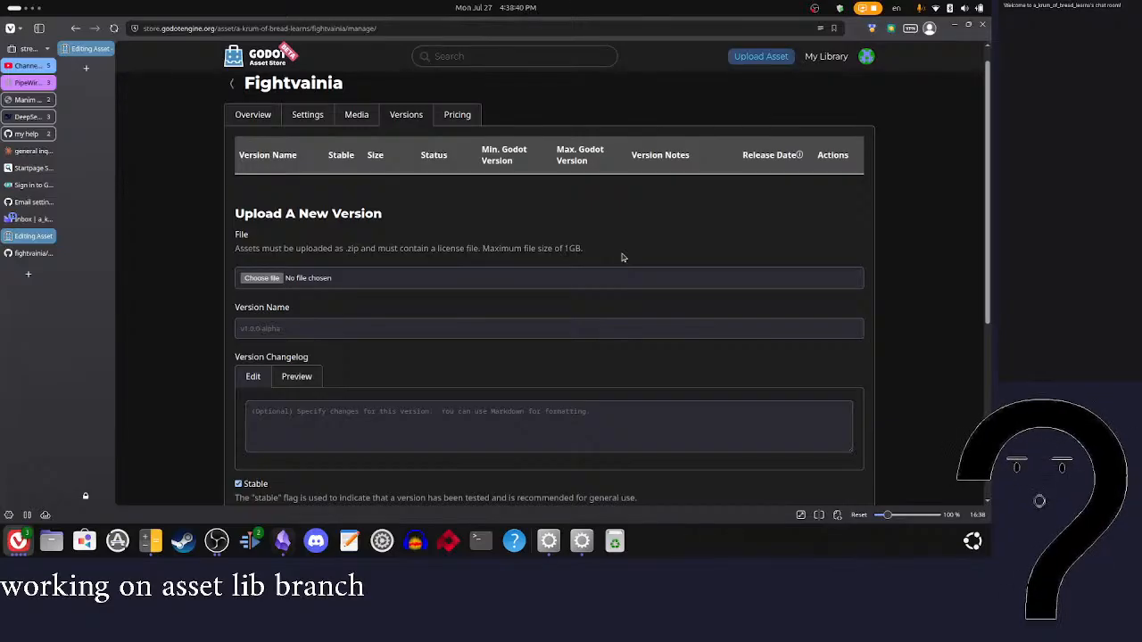
scroll(622, 258, "down", 1)
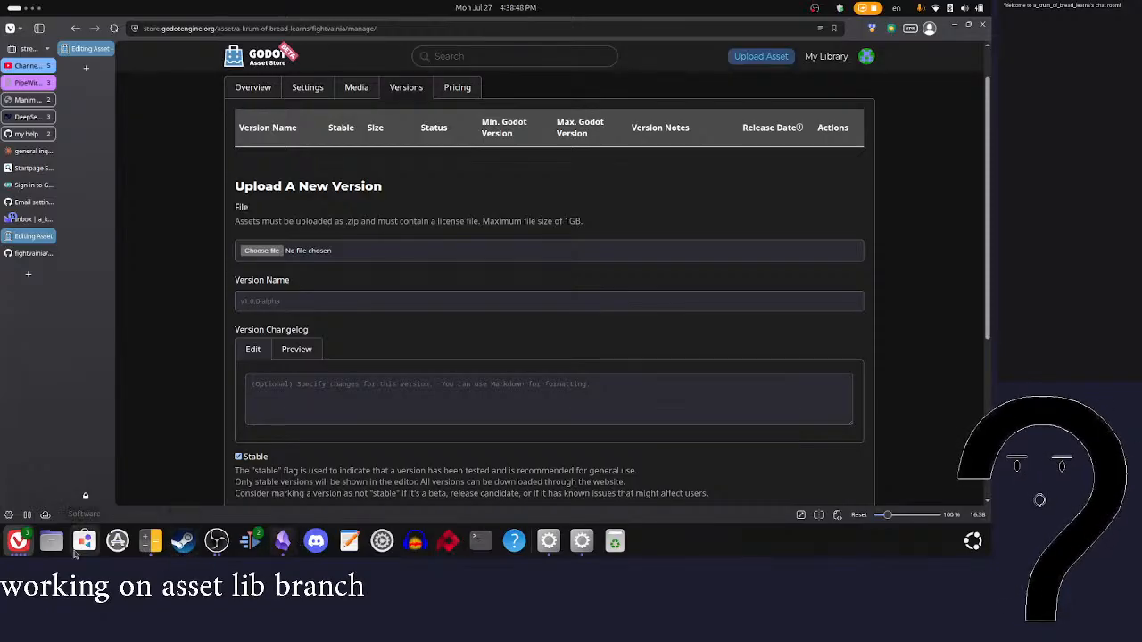
Step: Check the size of the "fightingvaina" project folder inside "[01-01] godot games" in the file manager
left_click(51, 541)
double_click(173, 100)
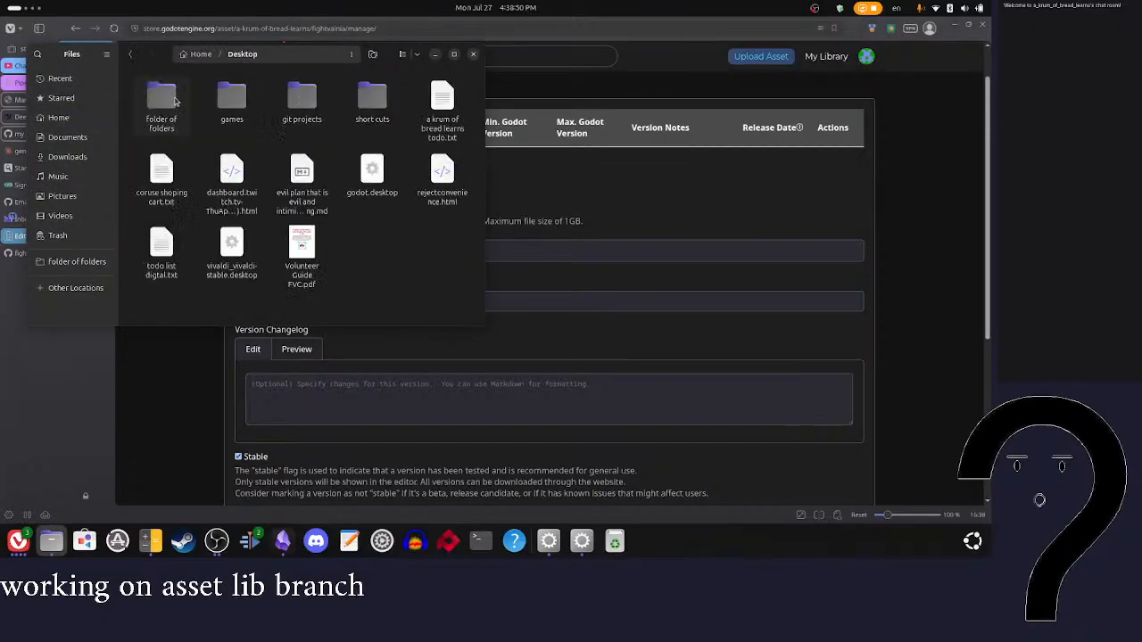
double_click(174, 100)
double_click(294, 100)
double_click(162, 98)
right_click(305, 111)
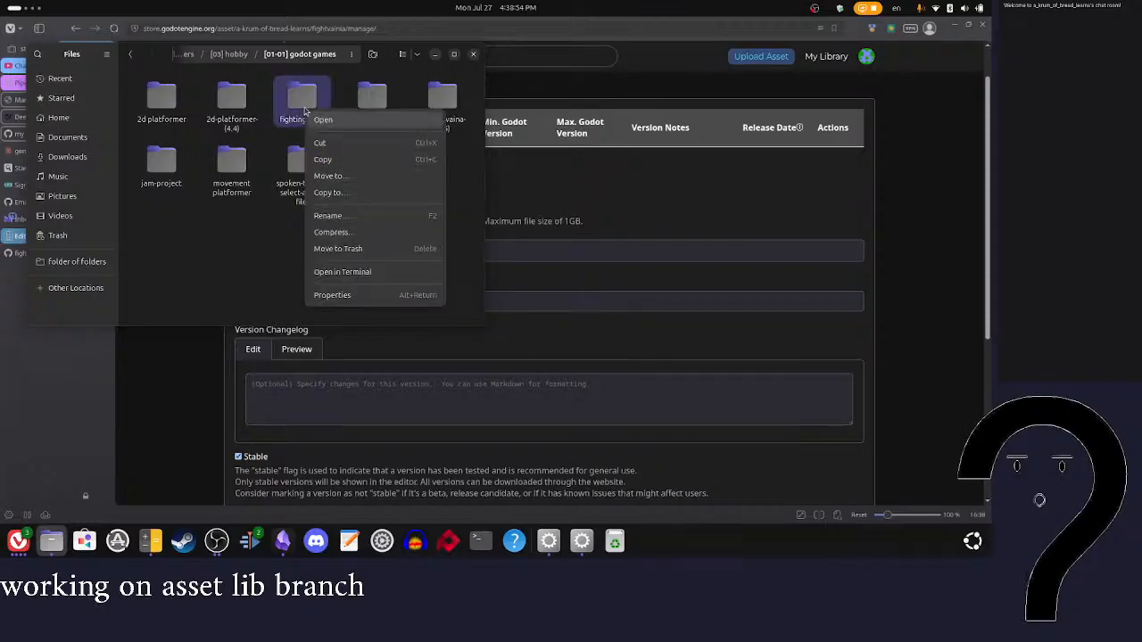
left_click(332, 294)
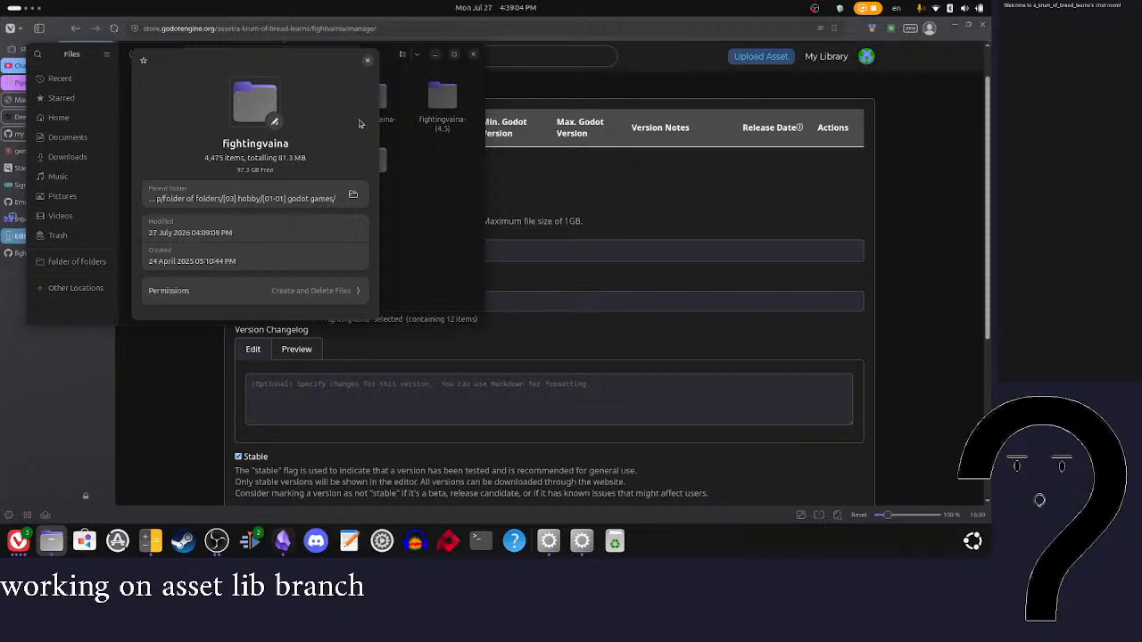
left_click(367, 61)
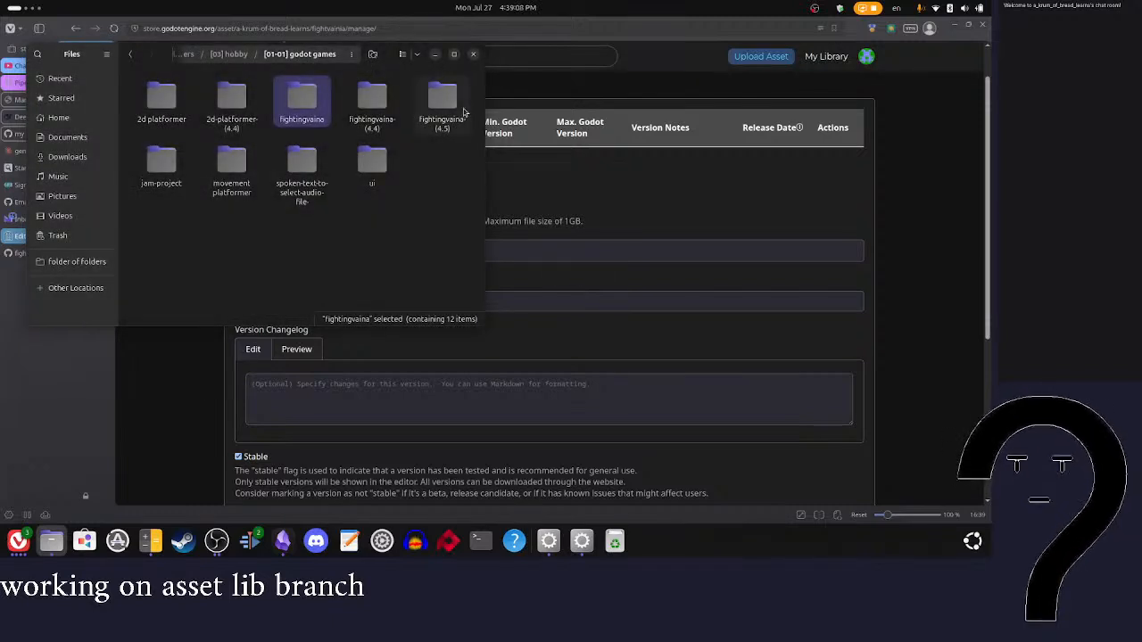
left_click(473, 54)
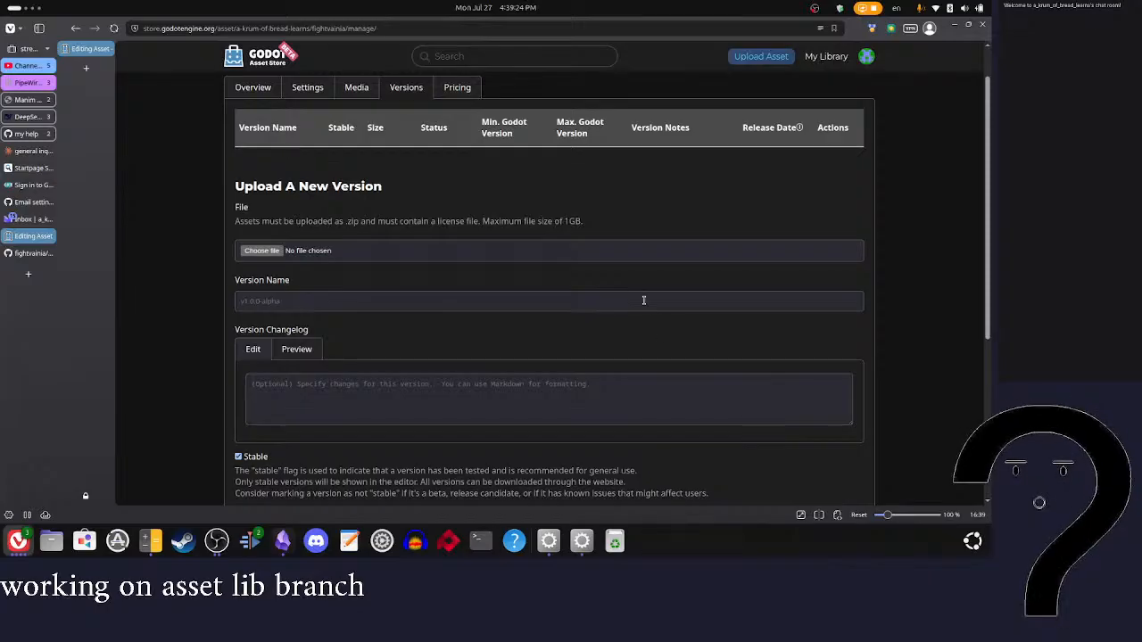
Step: Review the new-version form and unmark the version as stable
scroll(642, 301, "down", 1)
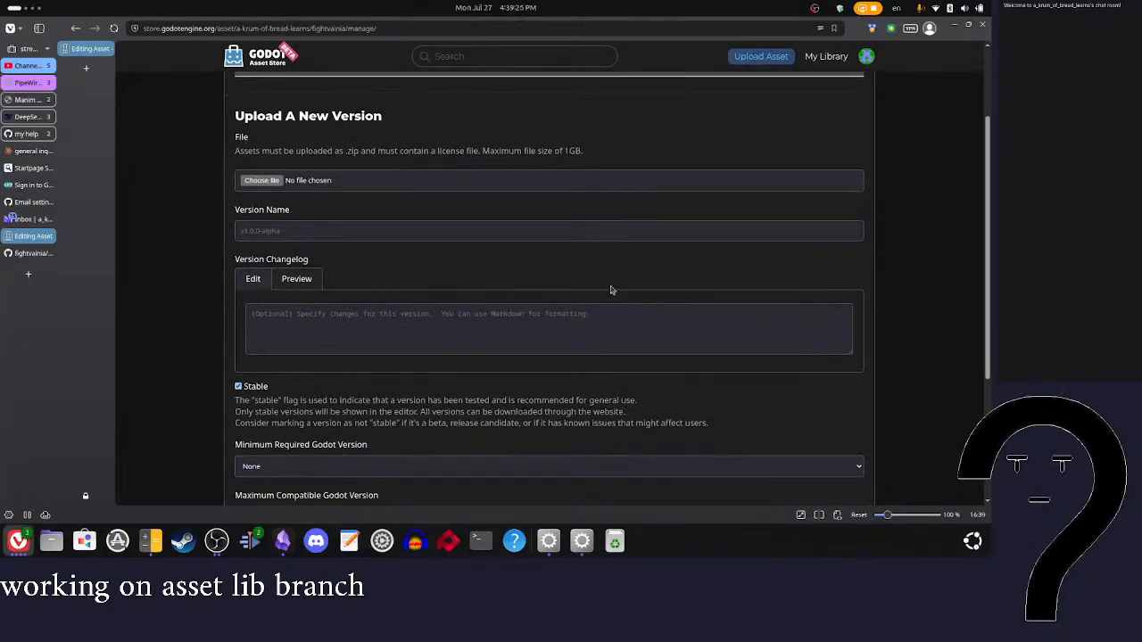
scroll(596, 262, "down", 1)
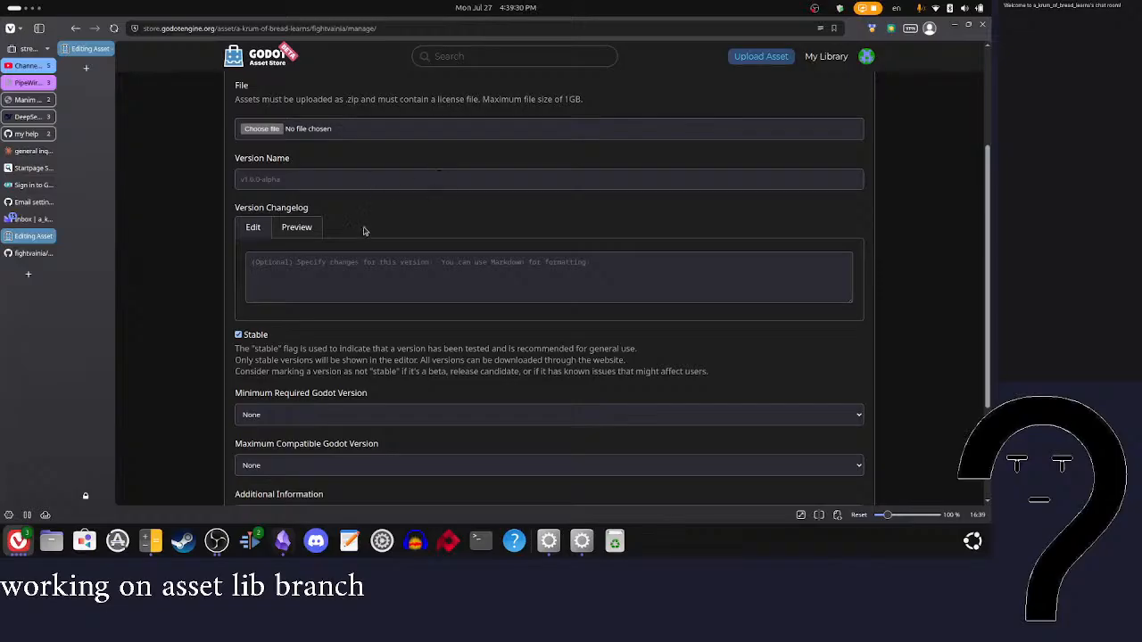
scroll(364, 230, "down", 2)
scroll(364, 230, "up", 2)
scroll(395, 232, "up", 1)
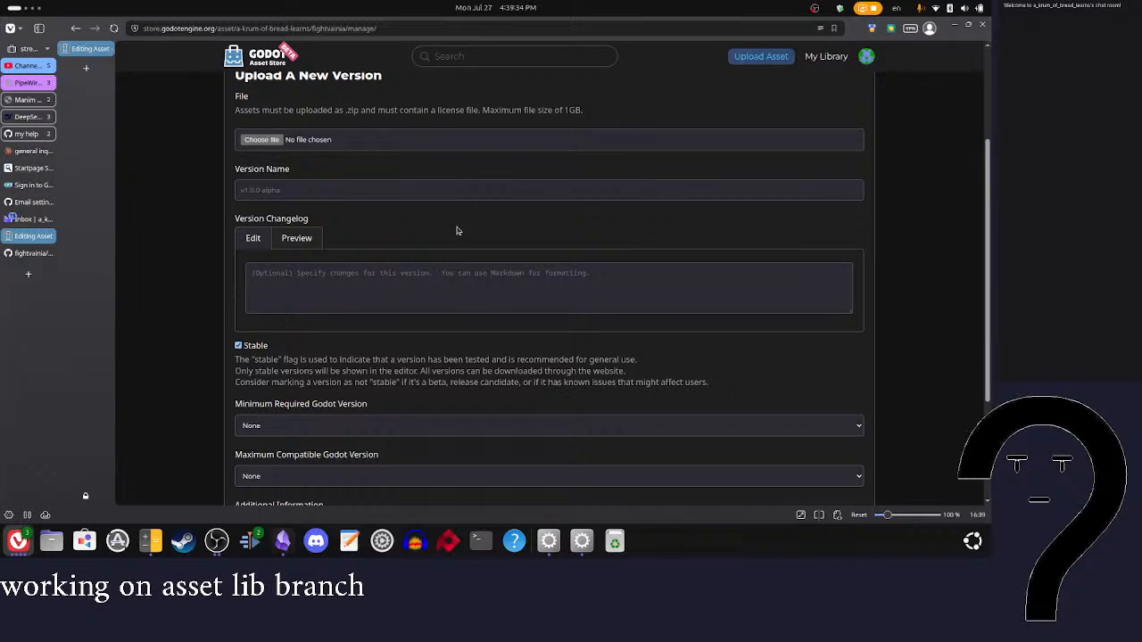
scroll(486, 263, "down", 1)
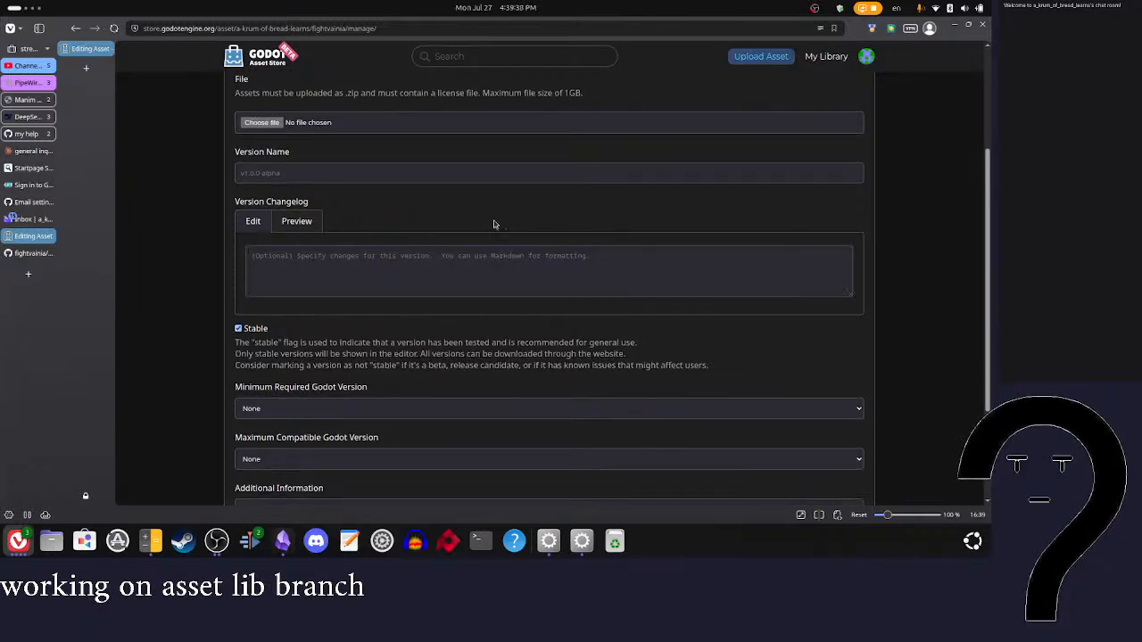
left_click_drag(442, 342, 622, 348)
left_click(238, 328)
left_click(528, 263)
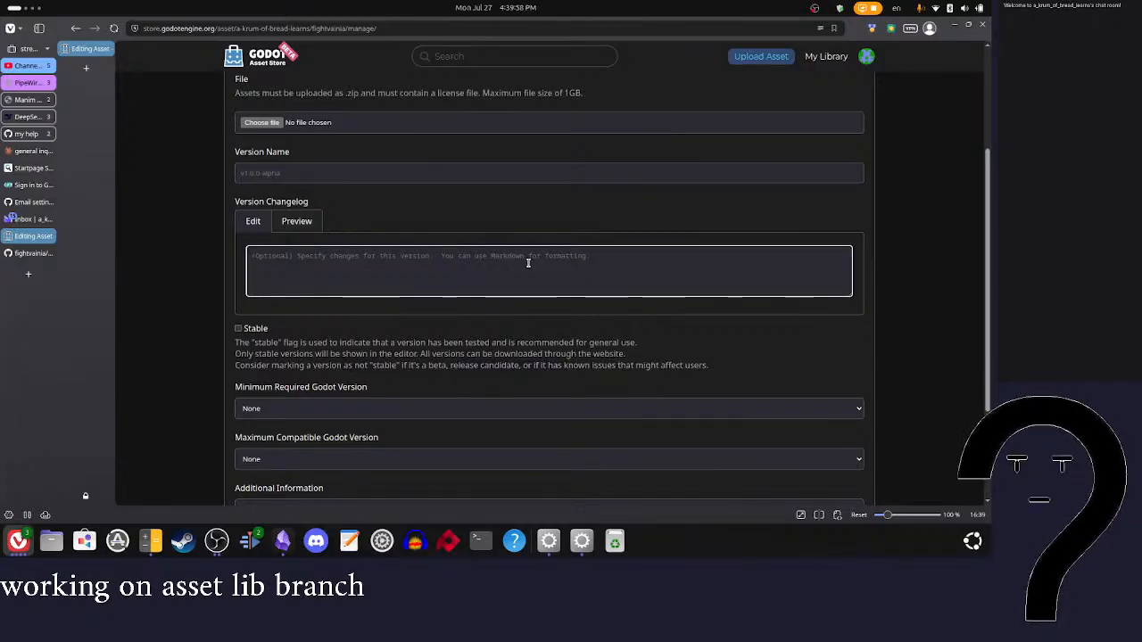
Step: Look through the available minimum required and maximum compatible Godot versions without choosing one
scroll(486, 231, "up", 1)
scroll(486, 230, "down", 3)
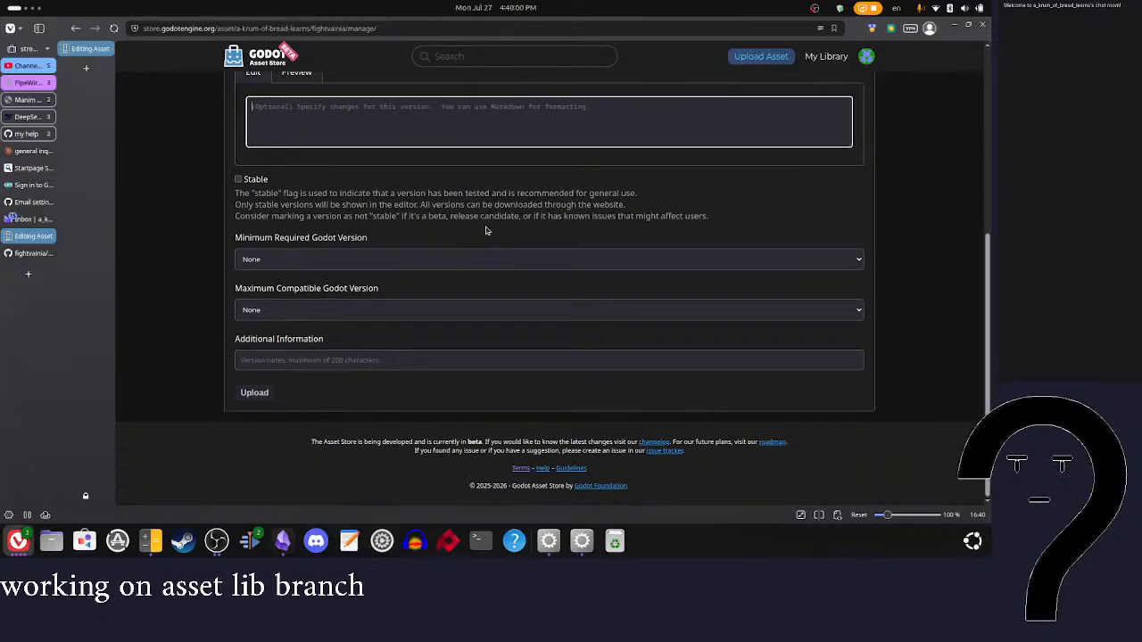
left_click(437, 260)
left_click(434, 261)
left_click(432, 261)
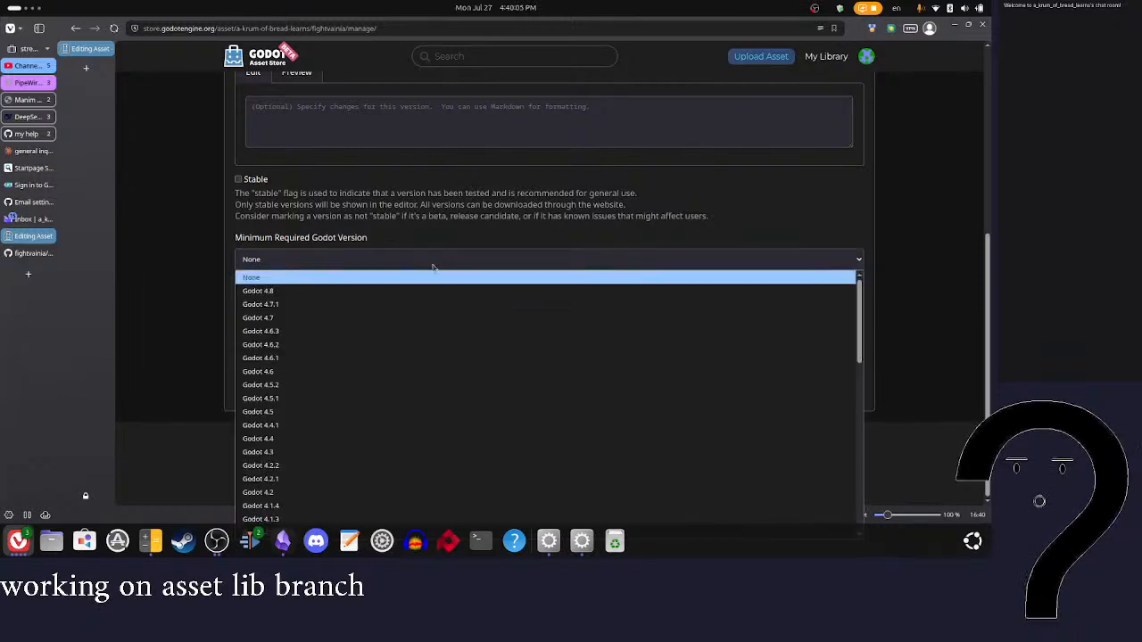
left_click(882, 434)
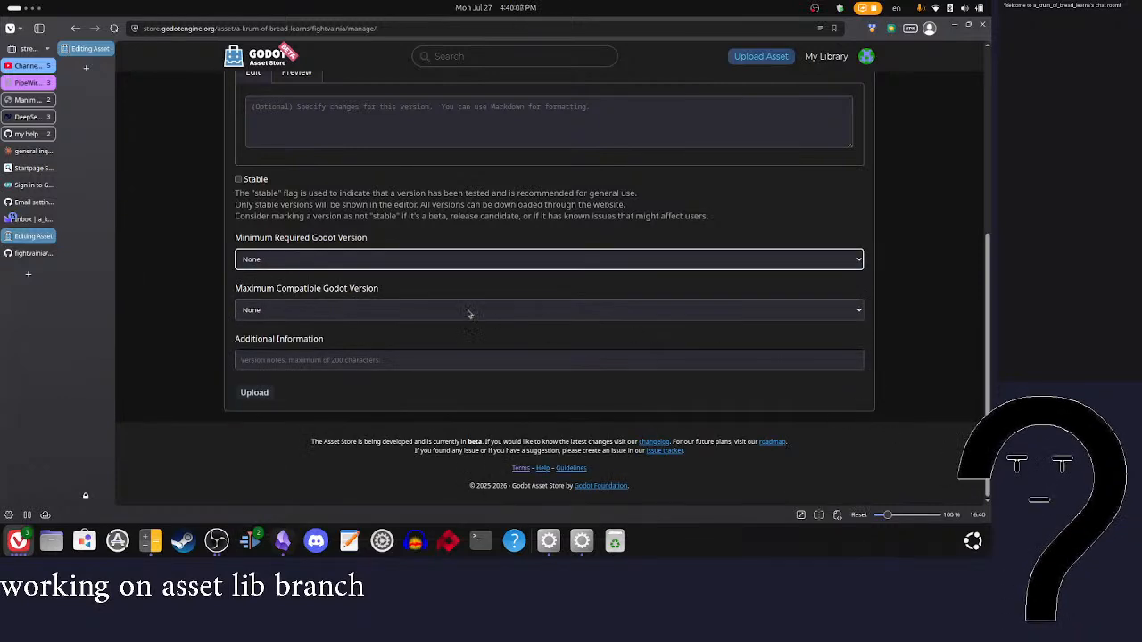
left_click(410, 308)
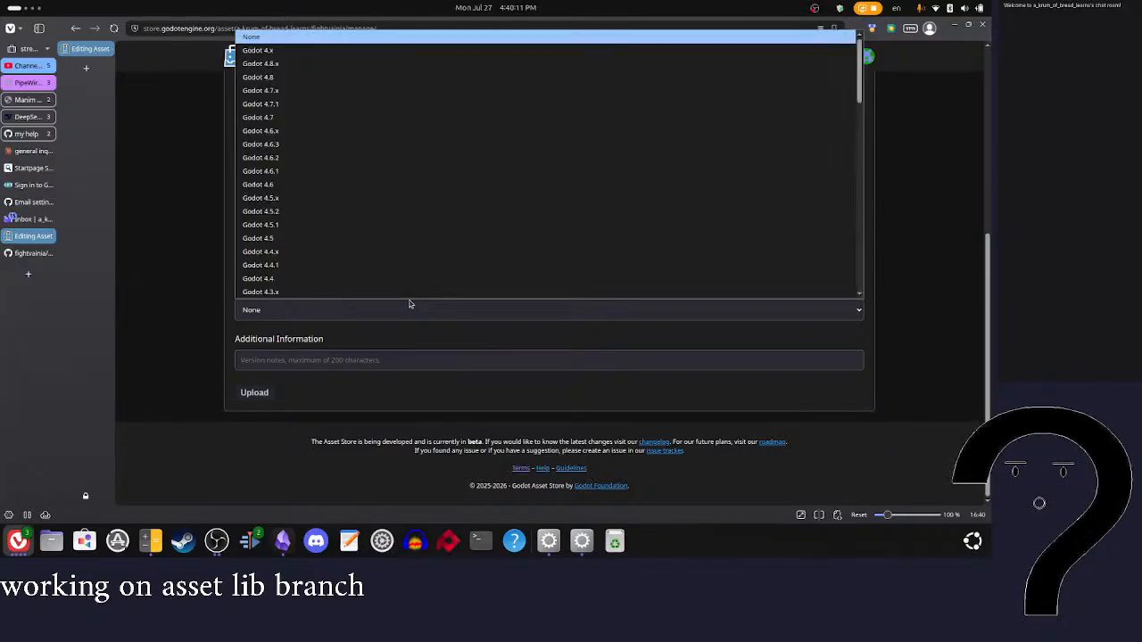
left_click(946, 313)
scroll(924, 301, "up", 10)
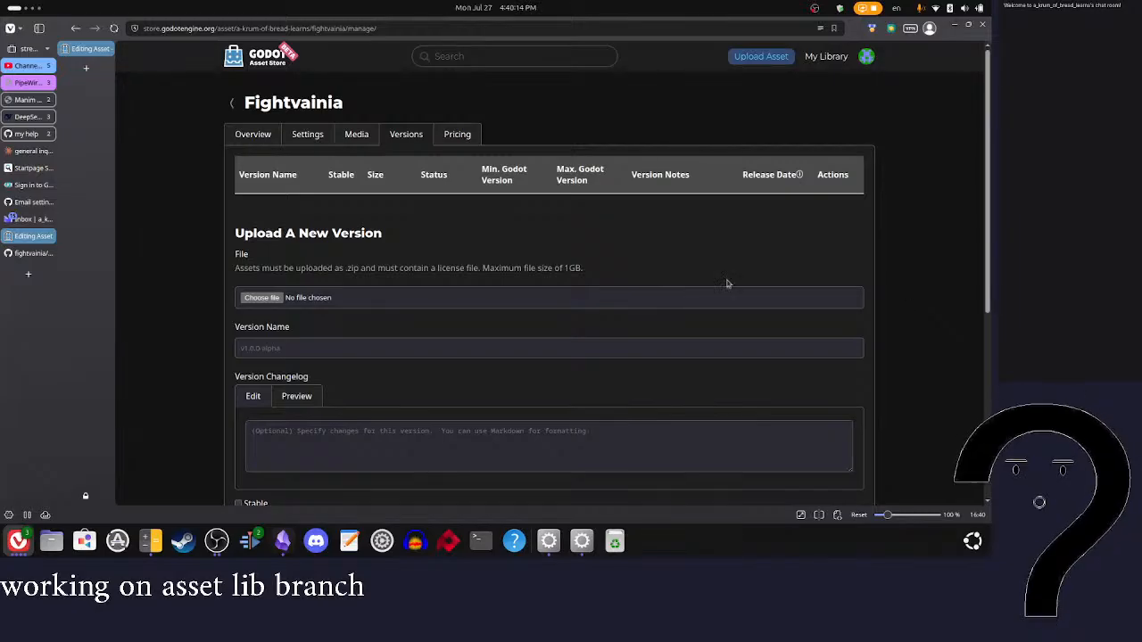
Step: Open the pricing settings and try the donation text "if you want to donate here", clearing it again
left_click(460, 135)
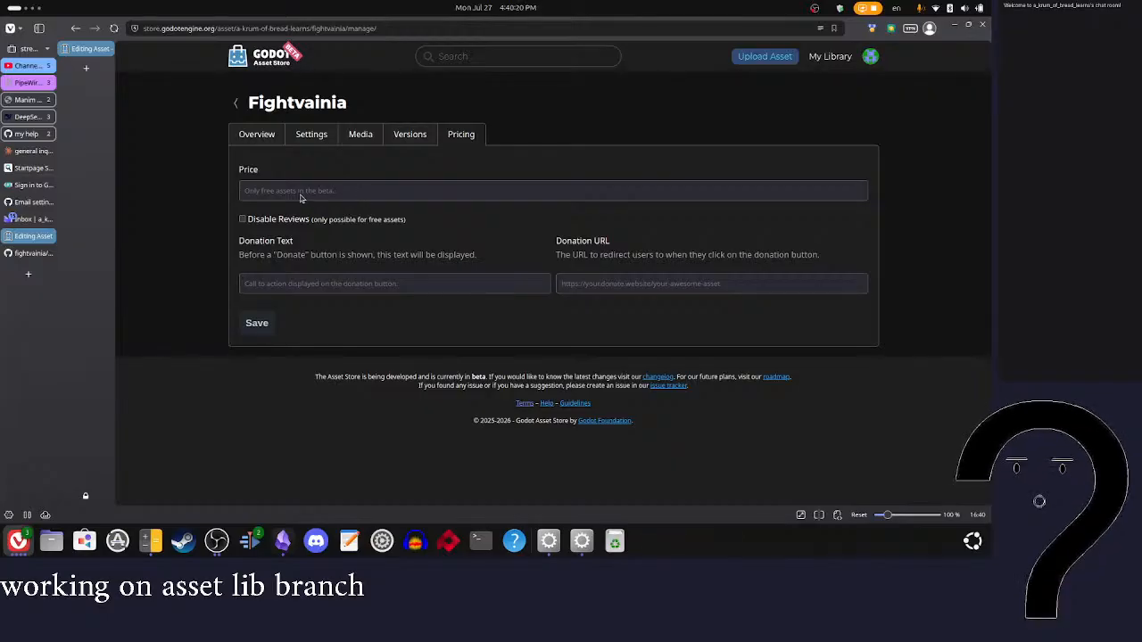
left_click(312, 284)
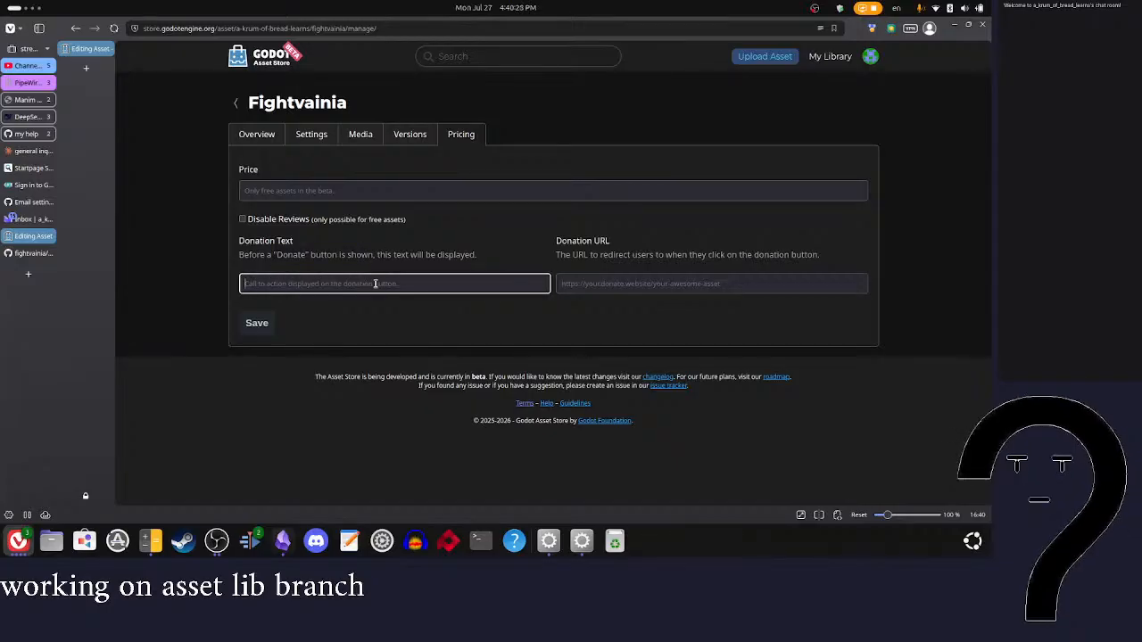
type("If you want to do")
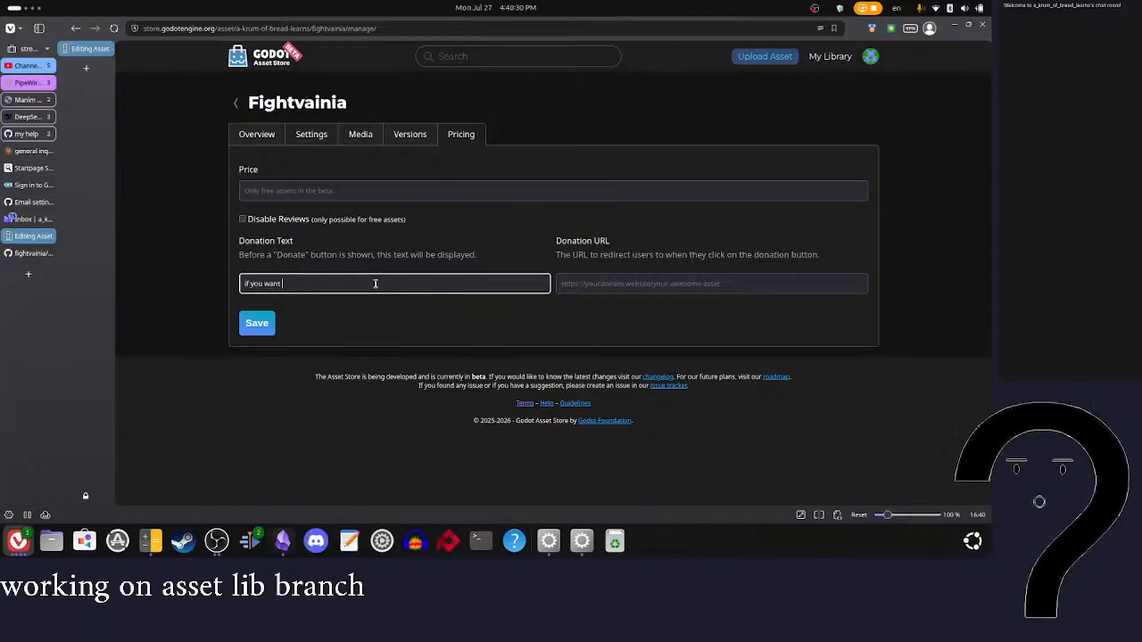
type("nate")
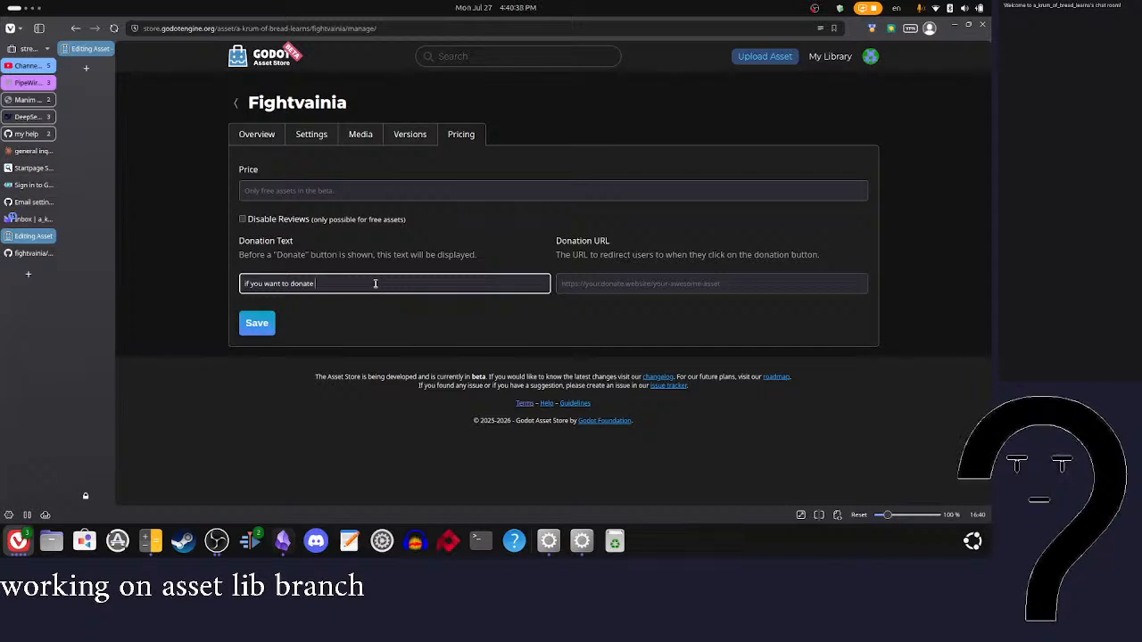
type("here")
triple_click(321, 283)
key("BackSpace")
left_click(759, 285)
left_click(857, 324)
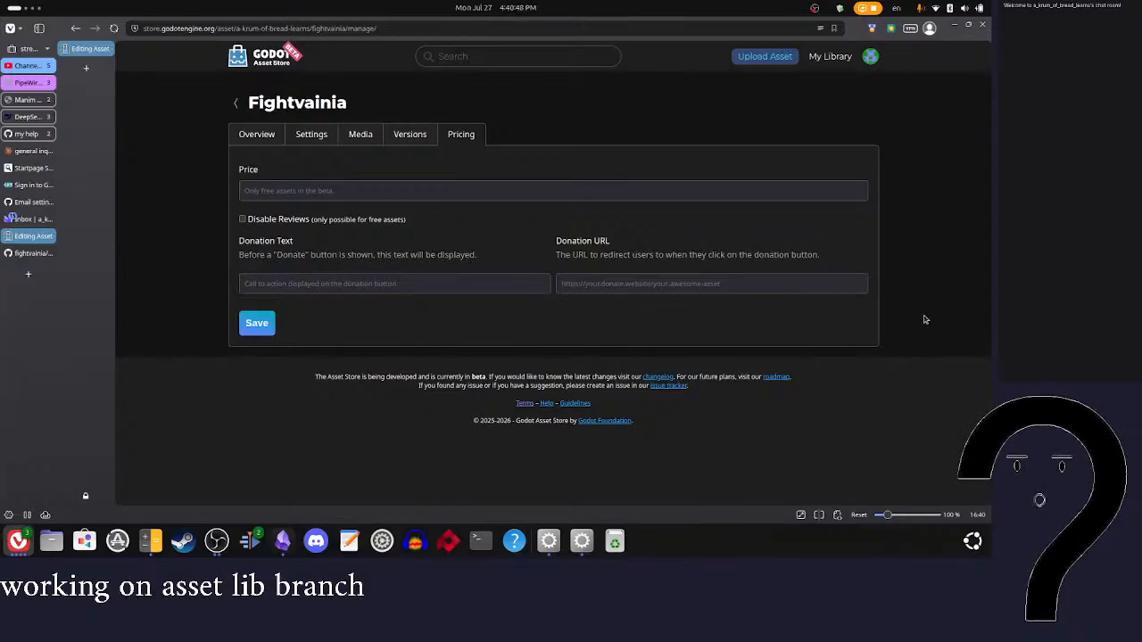
Step: Check the publishing requirements in the asset's overview, and look over the summary, description and tags in its settings
left_click(268, 132)
scroll(442, 311, "down", 3)
scroll(440, 299, "up", 3)
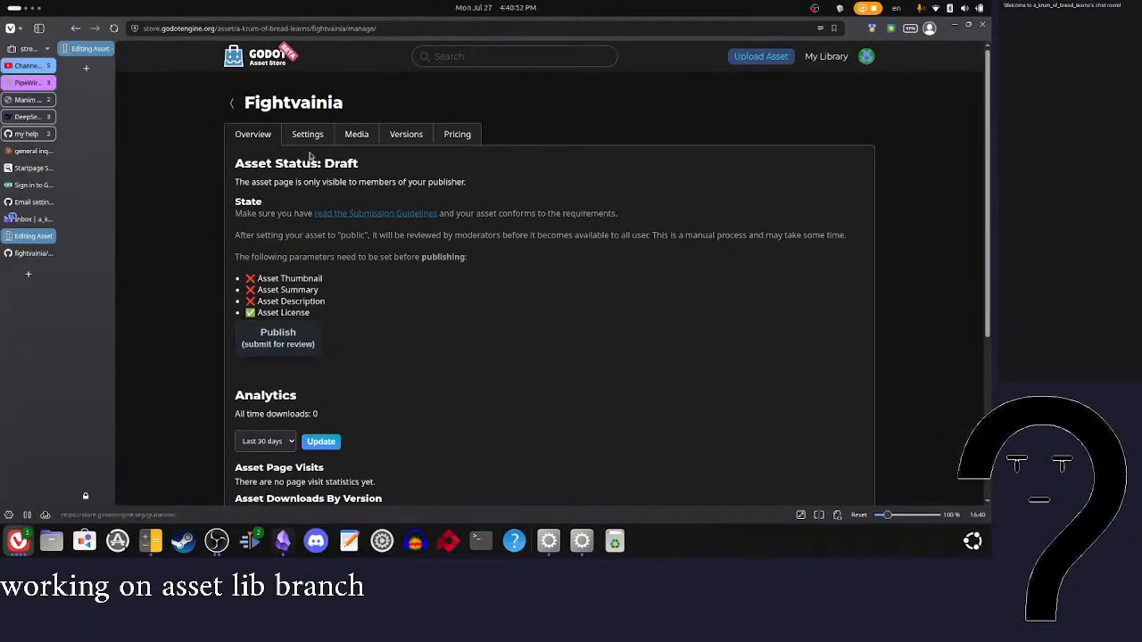
left_click(307, 136)
scroll(458, 290, "down", 1)
left_click(434, 294)
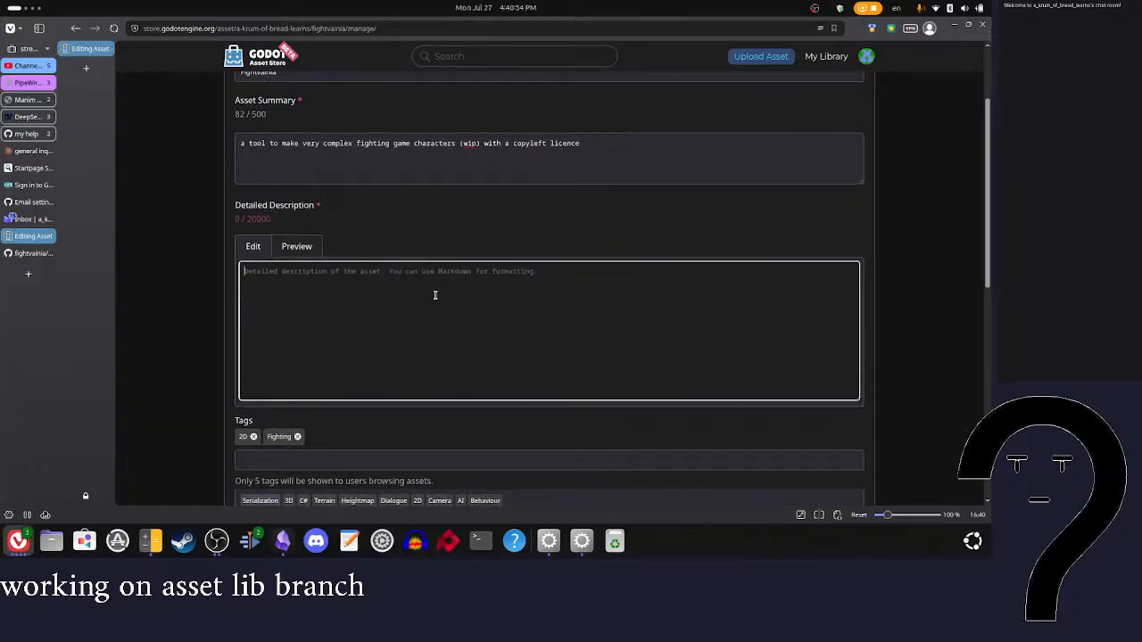
scroll(510, 196, "down", 2)
scroll(511, 195, "up", 3)
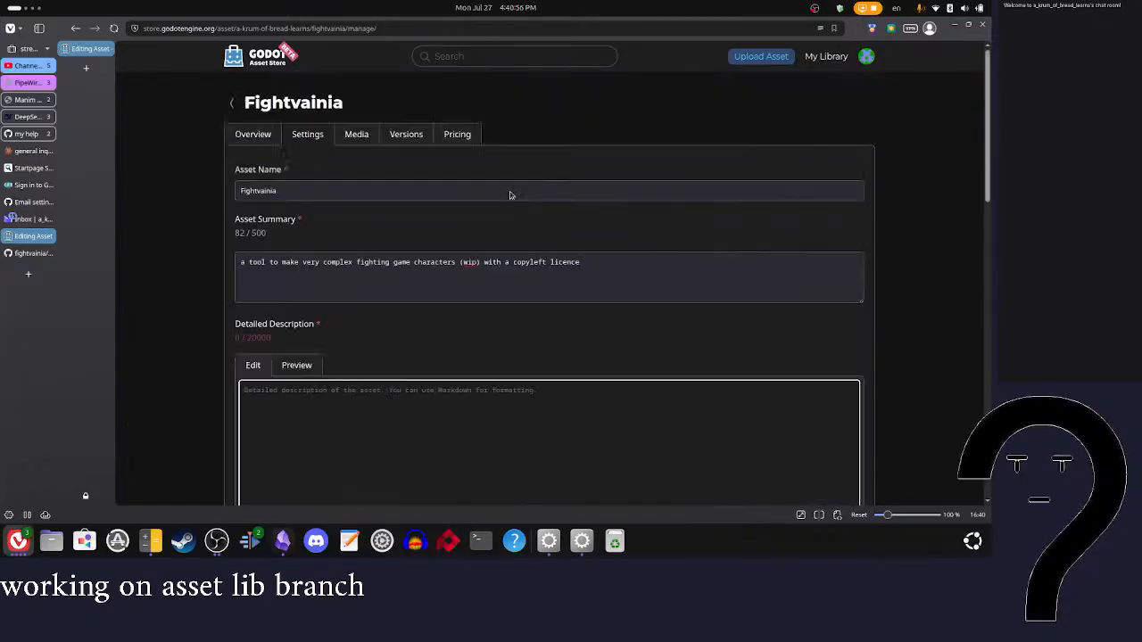
scroll(510, 195, "down", 1)
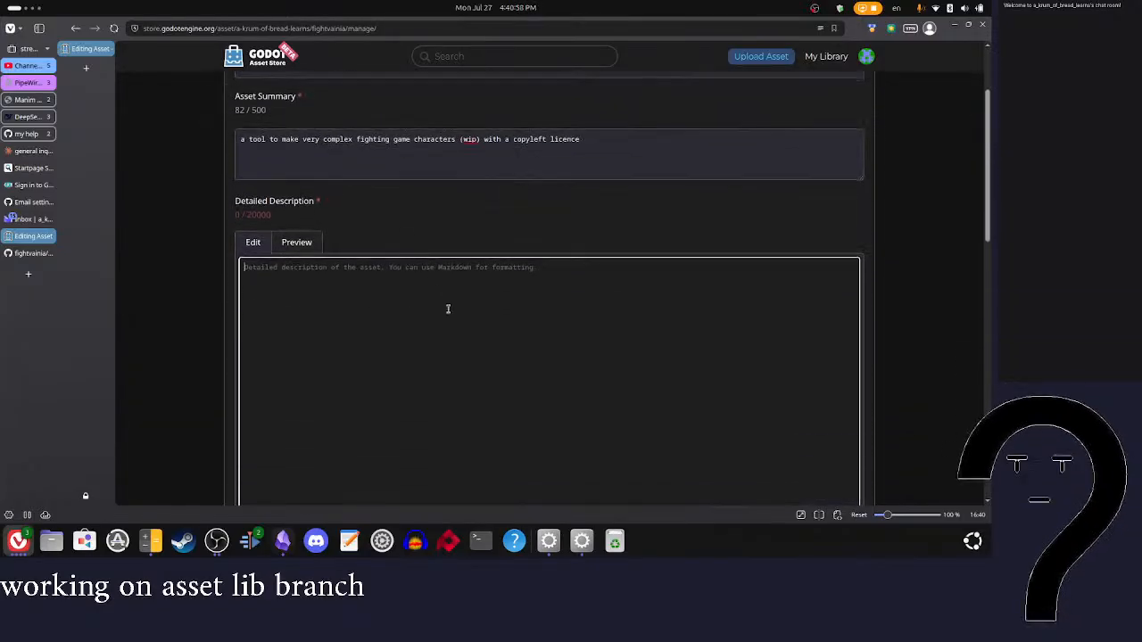
Step: Switch to the fightvainia GitHub repository and read through its README and wiki home page for description material
left_click(29, 253)
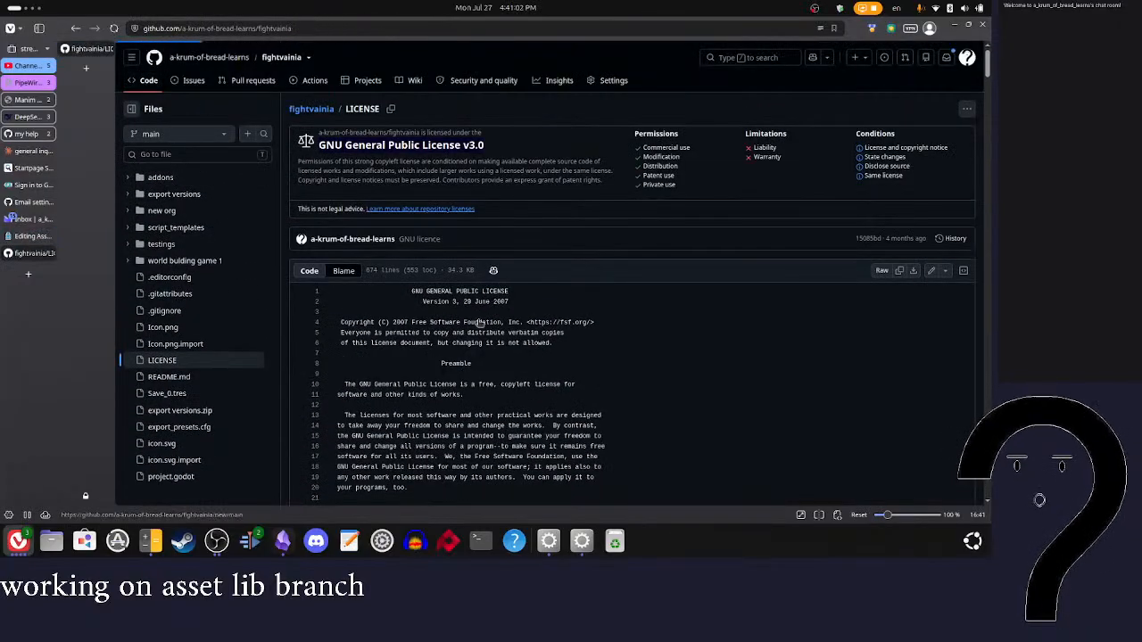
left_click(146, 79)
scroll(483, 366, "down", 10)
scroll(483, 366, "down", 5)
scroll(482, 366, "up", 10)
scroll(483, 366, "down", 5)
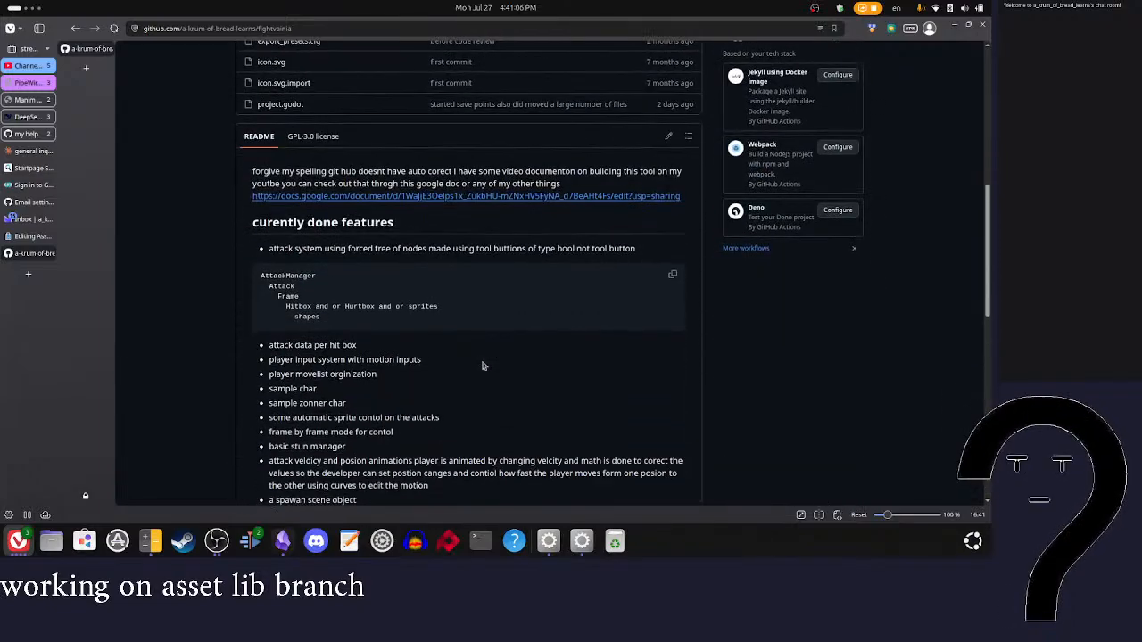
scroll(483, 366, "down", 5)
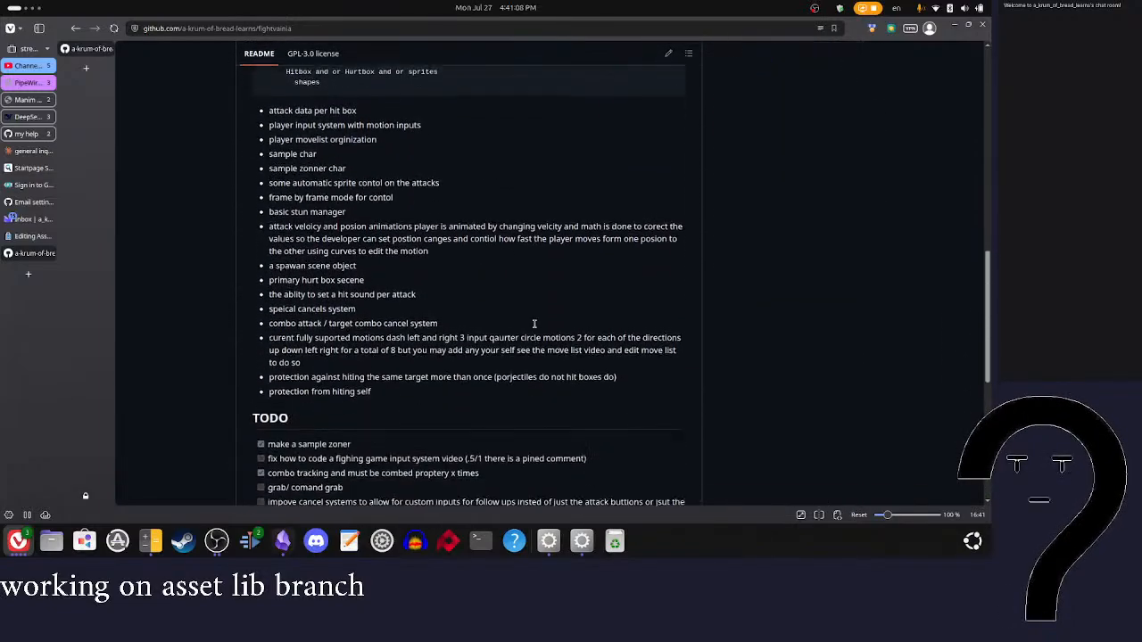
scroll(534, 324, "up", 10)
scroll(534, 324, "down", 10)
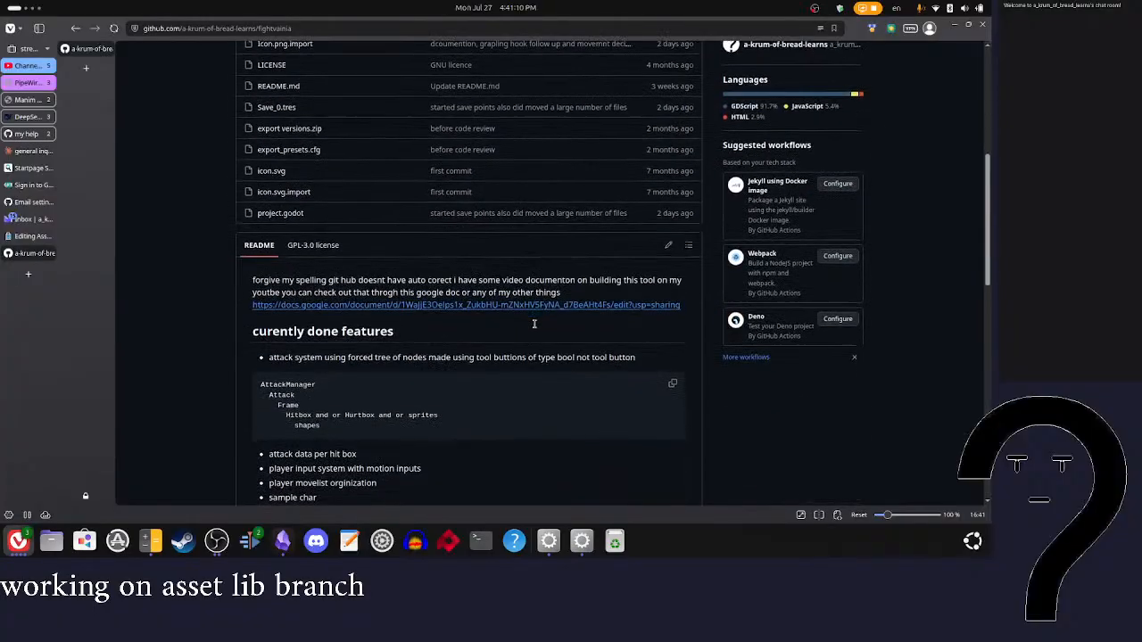
scroll(534, 324, "up", 10)
scroll(535, 326, "down", 5)
scroll(534, 326, "down", 2)
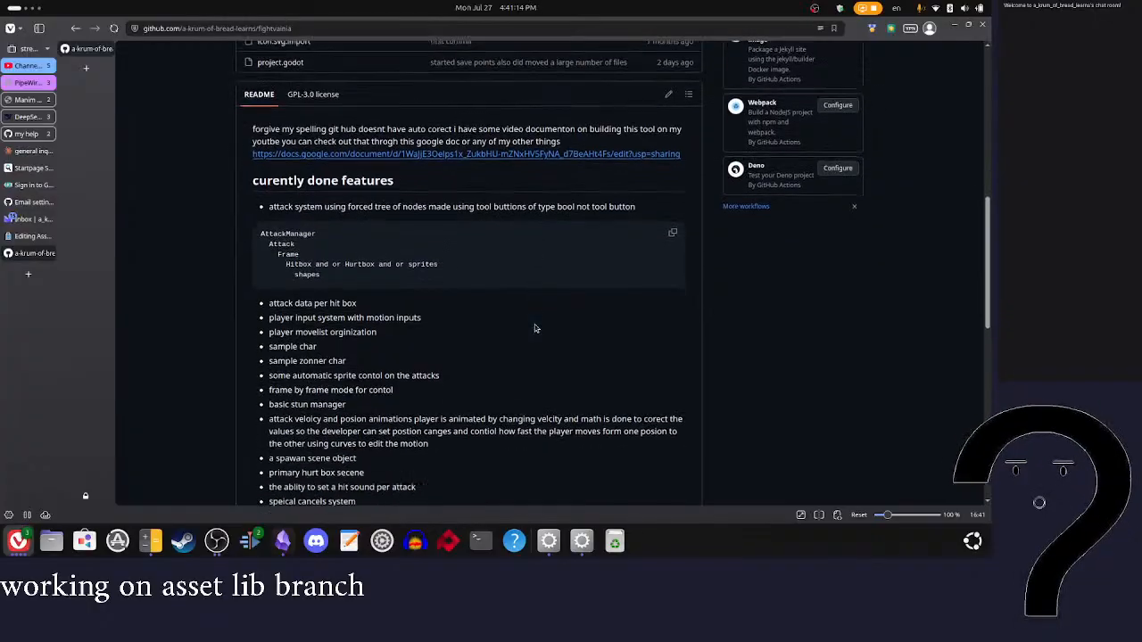
scroll(535, 326, "up", 6)
left_click(411, 81)
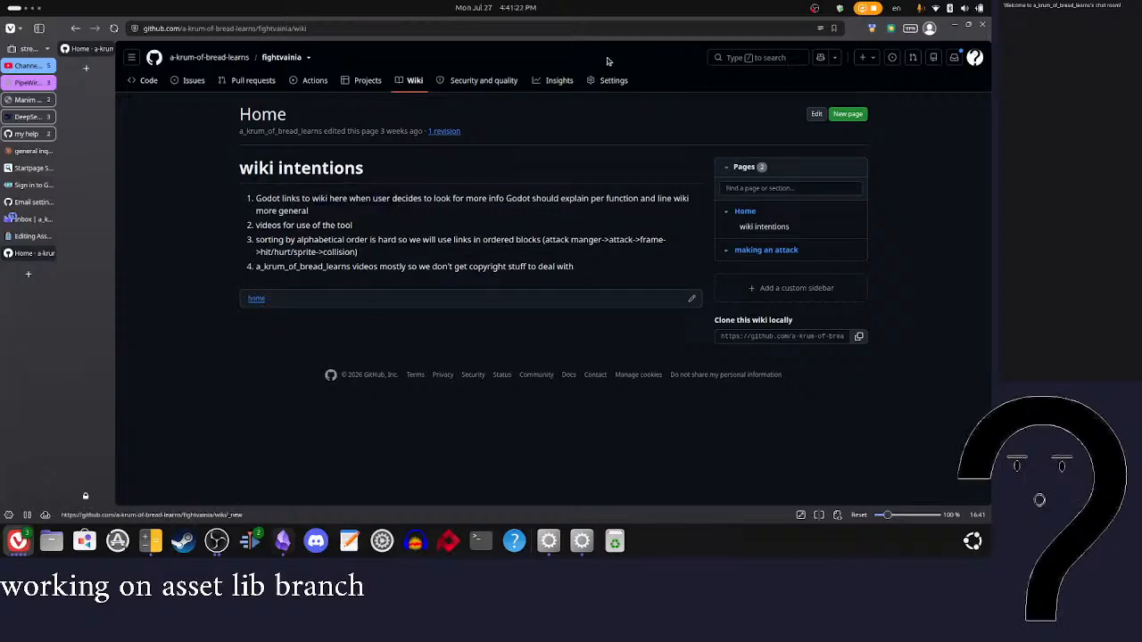
Step: Switch back to the Fightvainia settings in the Godot Asset Store and resume editing at the end of the asset summary
left_click(33, 236)
scroll(354, 296, "up", 3)
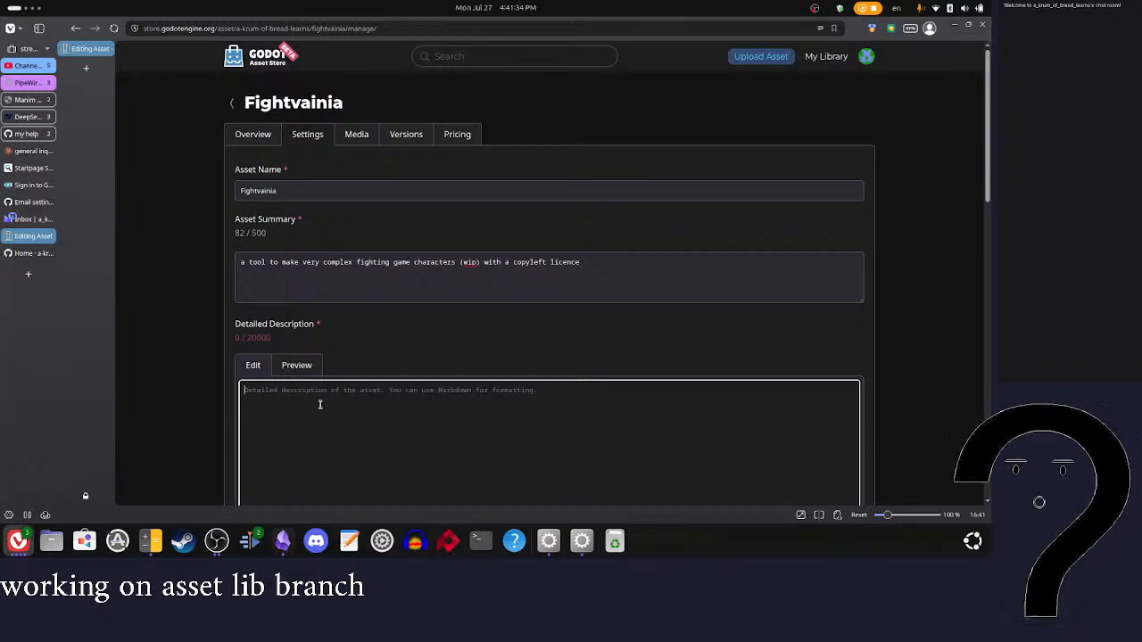
left_click(456, 264)
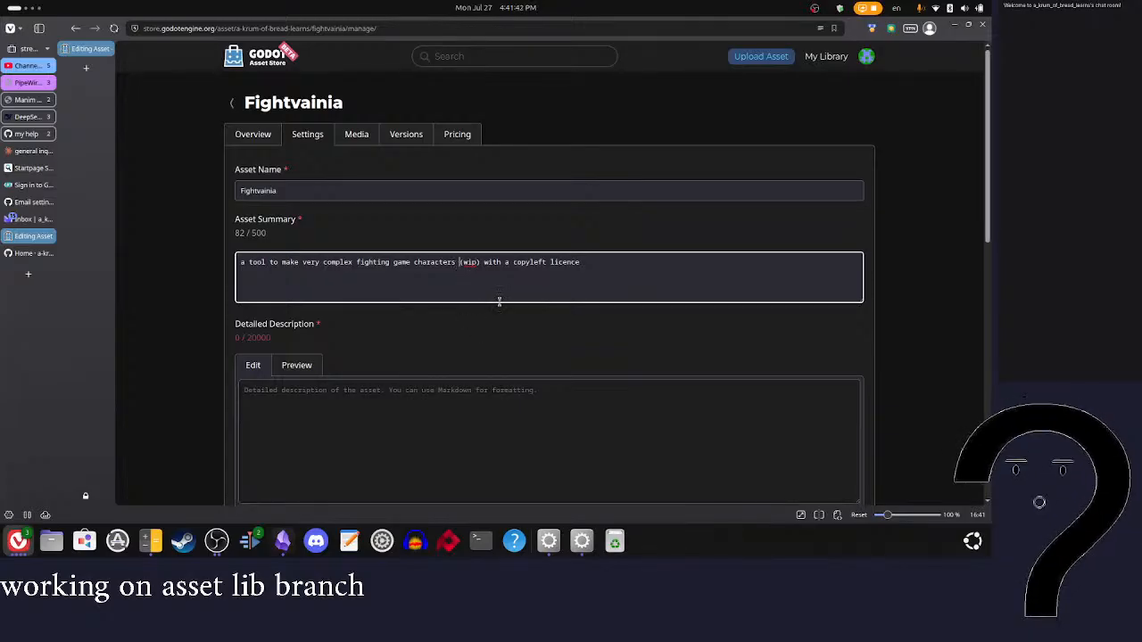
left_click(634, 283)
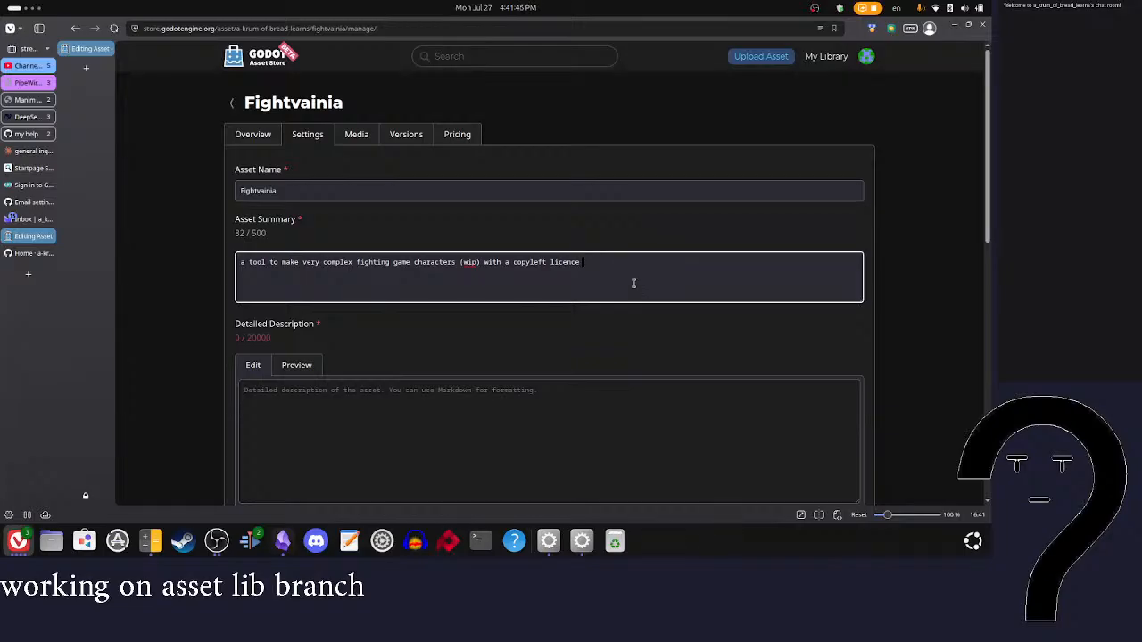
Step: Append "the goal is to have a tool that can make any existing fighing game" to the asset summary
type("teh goal to to have")
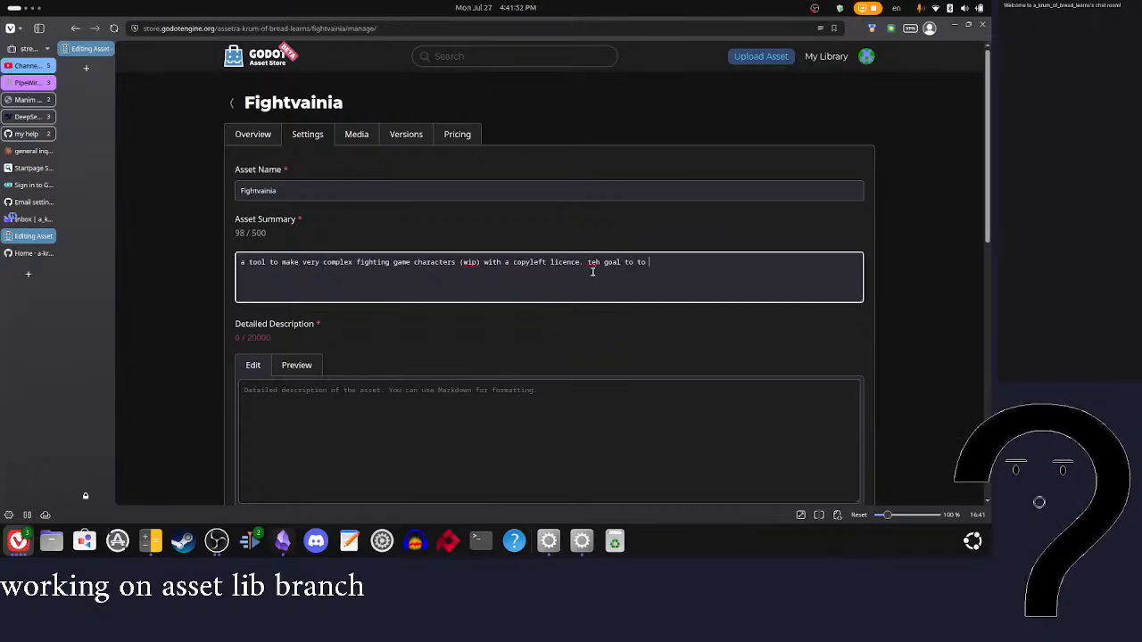
key("BackSpace")
key("BackSpace")
key("BackSpace")
key("BackSpace")
key("BackSpace")
key("BackSpace")
key("BackSpace")
key("BackSpace")
key("BackSpace")
key("BackSpace")
key("BackSpace")
key("BackSpace")
key("BackSpace")
key("BackSpace")
key("BackSpace")
key("BackSpace")
key("BackSpace")
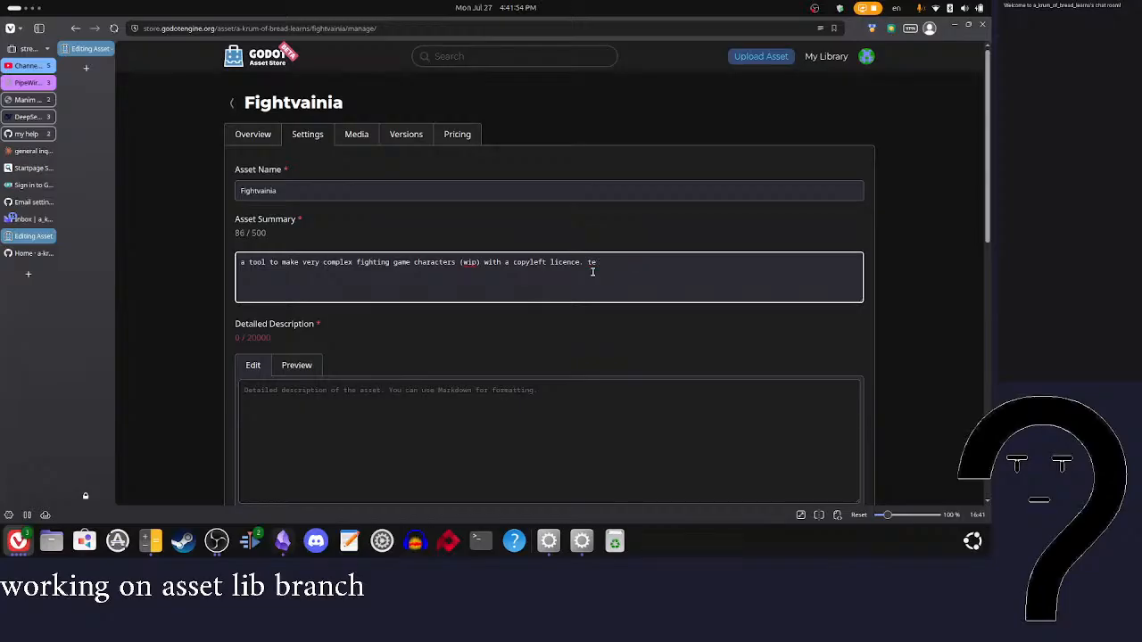
type("goal is to have a")
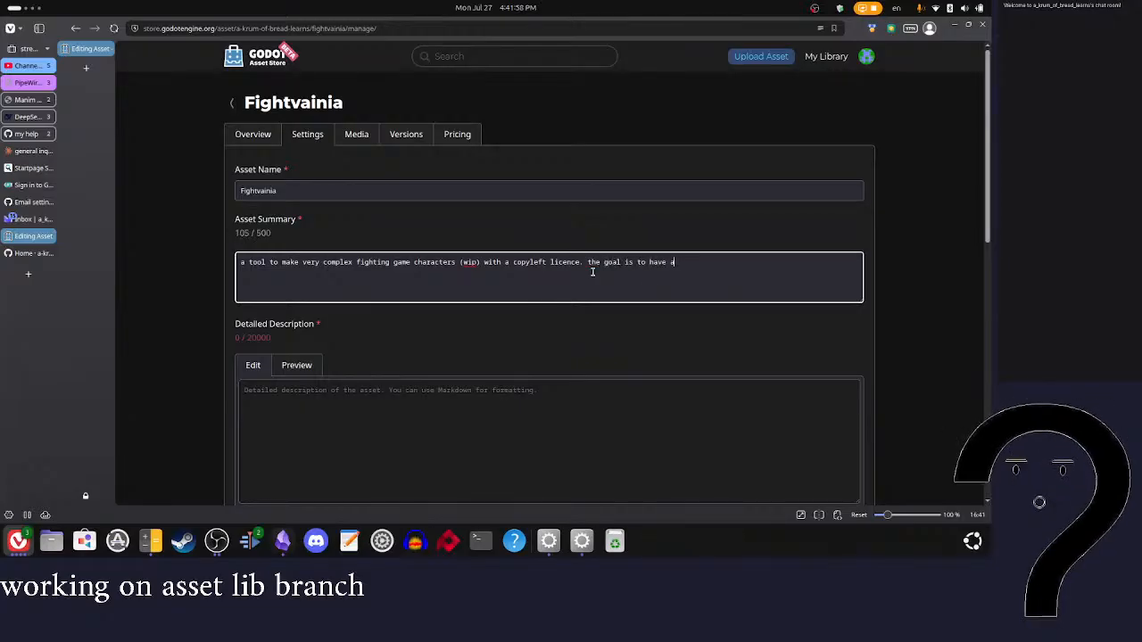
type(" tool that")
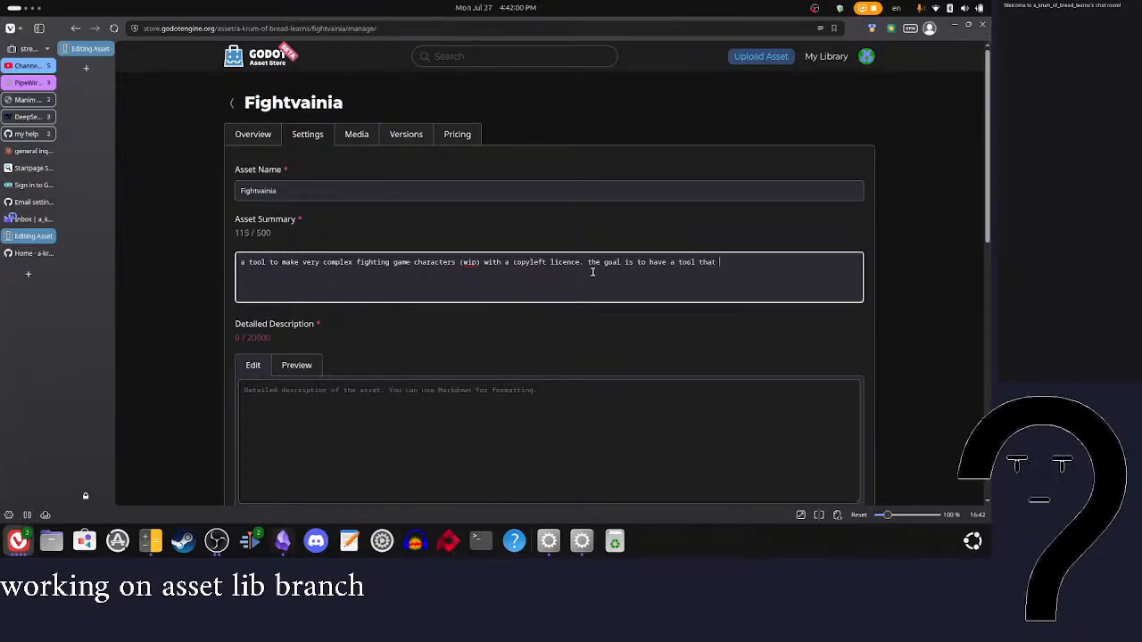
type(" can mak")
type("e any existhing")
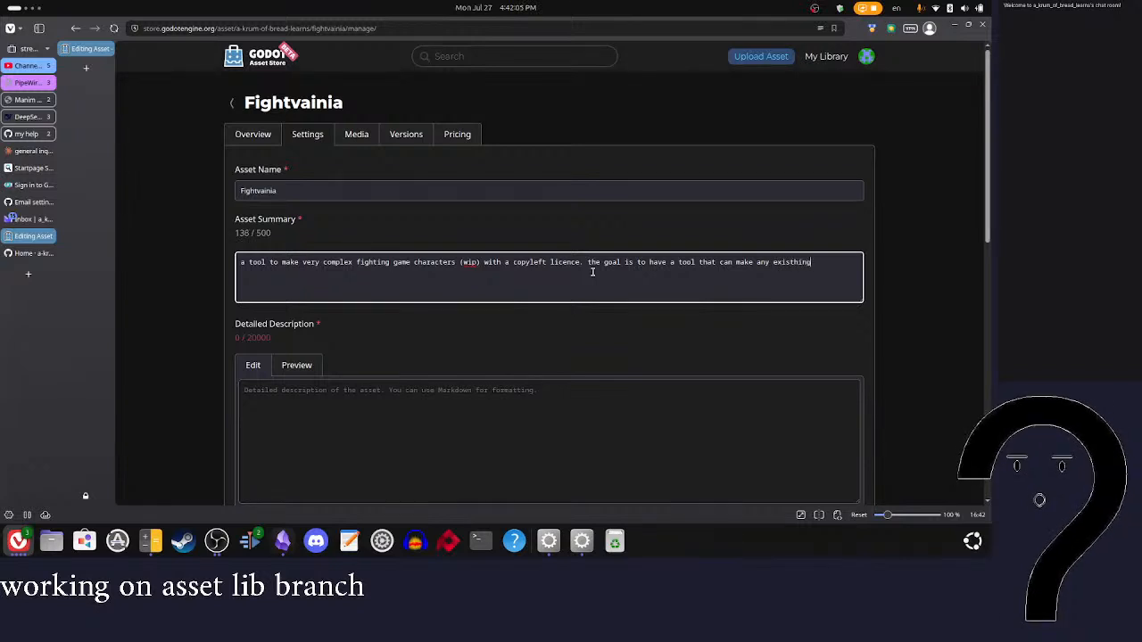
key("BackSpace")
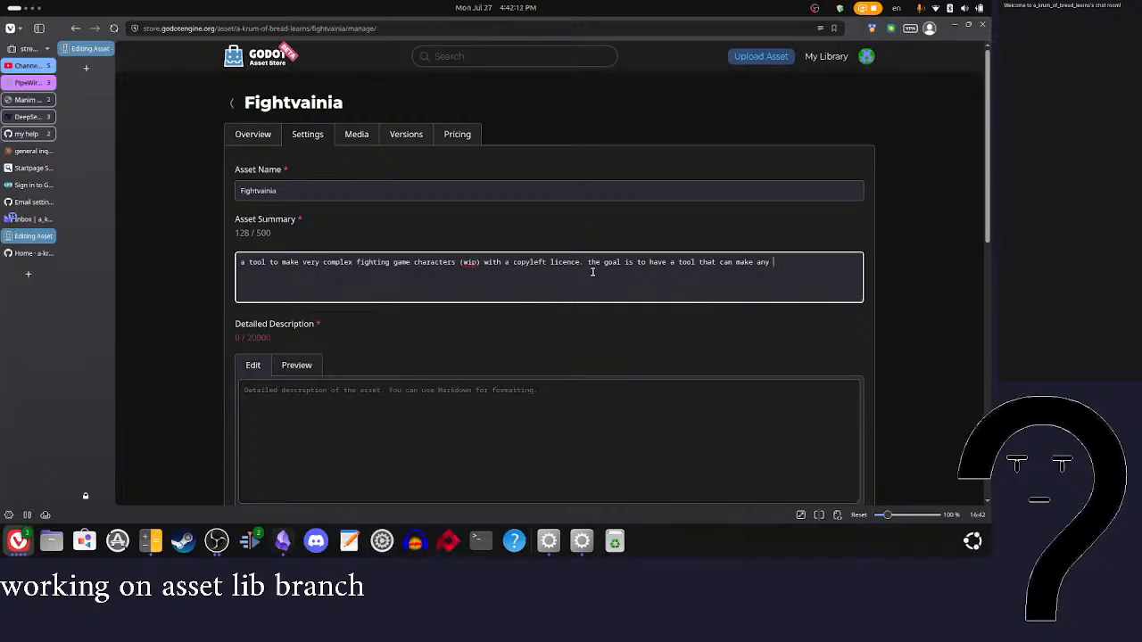
type("isting fighing")
type(" gam")
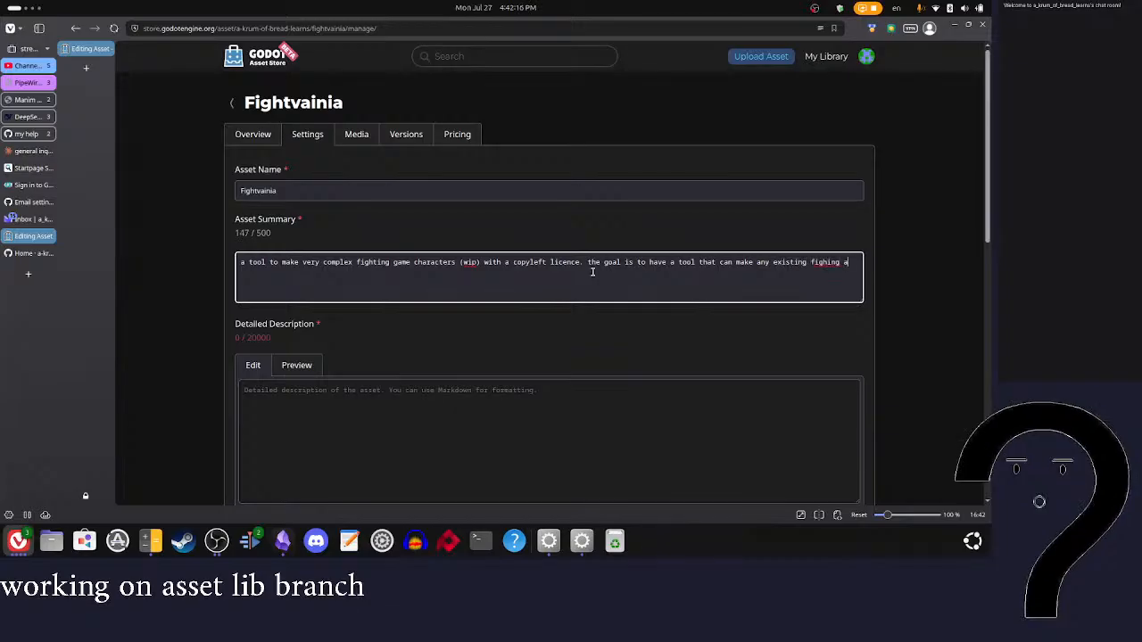
type("e")
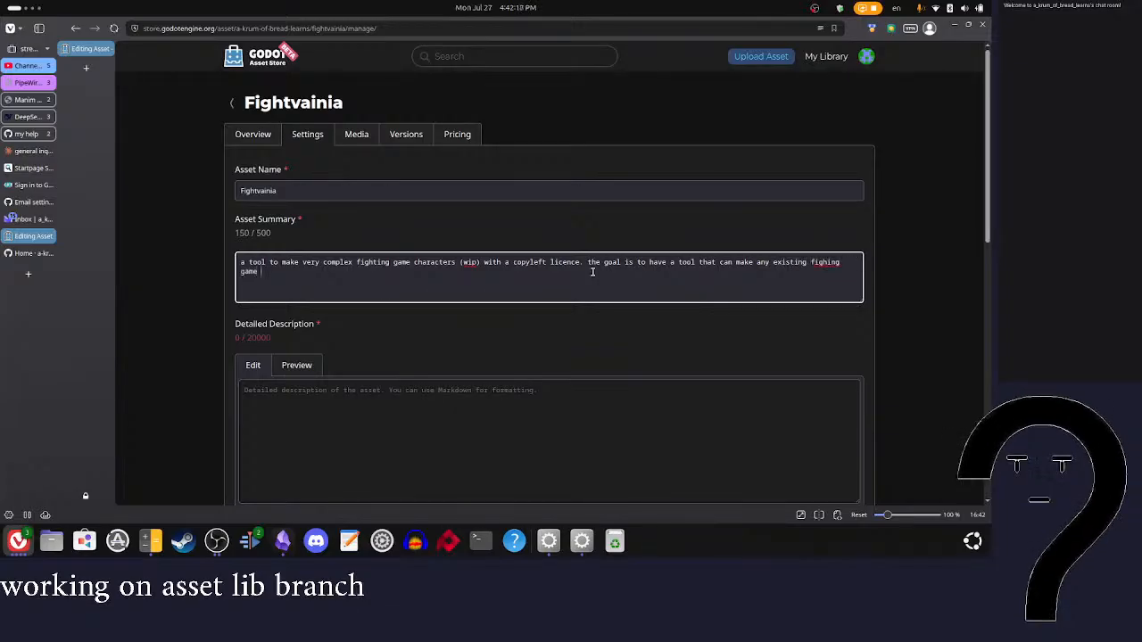
Step: Correct the misspelled "fighing" in the summary and delete the new sentence's wording after "the goal"
right_click(823, 262)
left_click(832, 276)
key("BackSpace")
key("BackSpace")
key("BackSpace")
key("BackSpace")
key("BackSpace")
key("BackSpace")
key("BackSpace")
key("BackSpace")
key("BackSpace")
key("BackSpace")
key("BackSpace")
key("BackSpace")
key("BackSpace")
key("BackSpace")
key("BackSpace")
key("BackSpace")
key("BackSpace")
key("BackSpace")
key("BackSpace")
key("BackSpace")
key("BackSpace")
key("BackSpace")
key("BackSpace")
key("BackSpace")
key("BackSpace")
key("BackSpace")
key("BackSpace")
key("BackSpace")
key("BackSpace")
key("BackSpace")
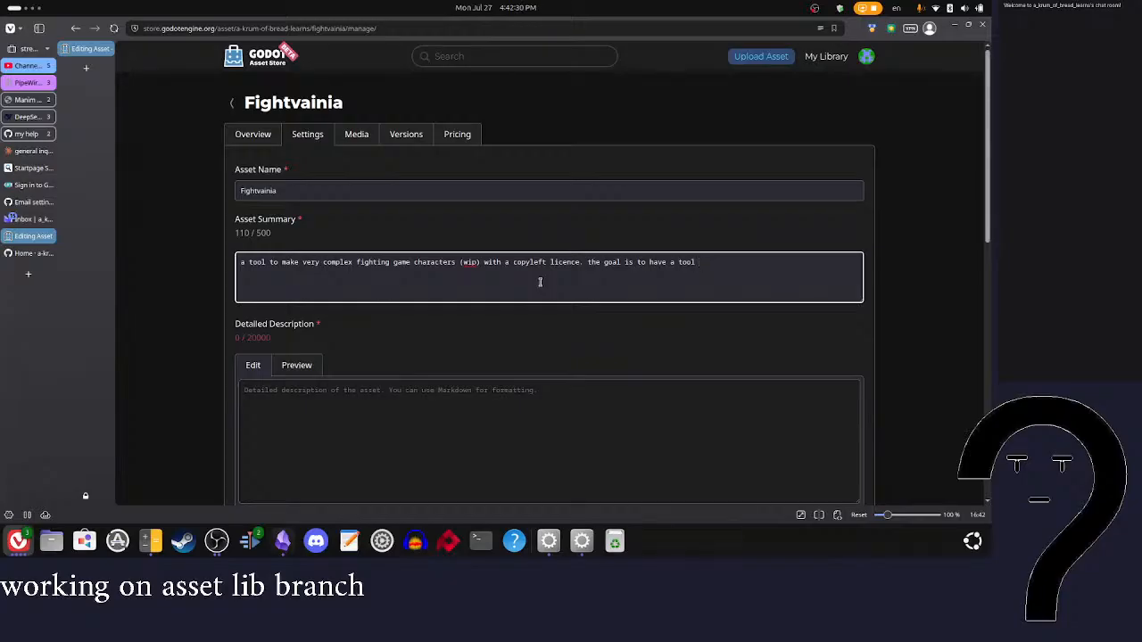
key("BackSpace")
key("BackSpace")
key("BackSpace")
key("BackSpace")
key("BackSpace")
key("BackSpace")
key("BackSpace")
key("BackSpace")
key("BackSpace")
key("BackSpace")
key("BackSpace")
key("BackSpace")
key("BackSpace")
key("BackSpace")
key("BackSpace")
key("BackSpace")
key("BackSpace")
key("BackSpace")
Step: Complete the summary's second sentence as "the goal is to have the tool be useable with low or no code"
type("is to a")
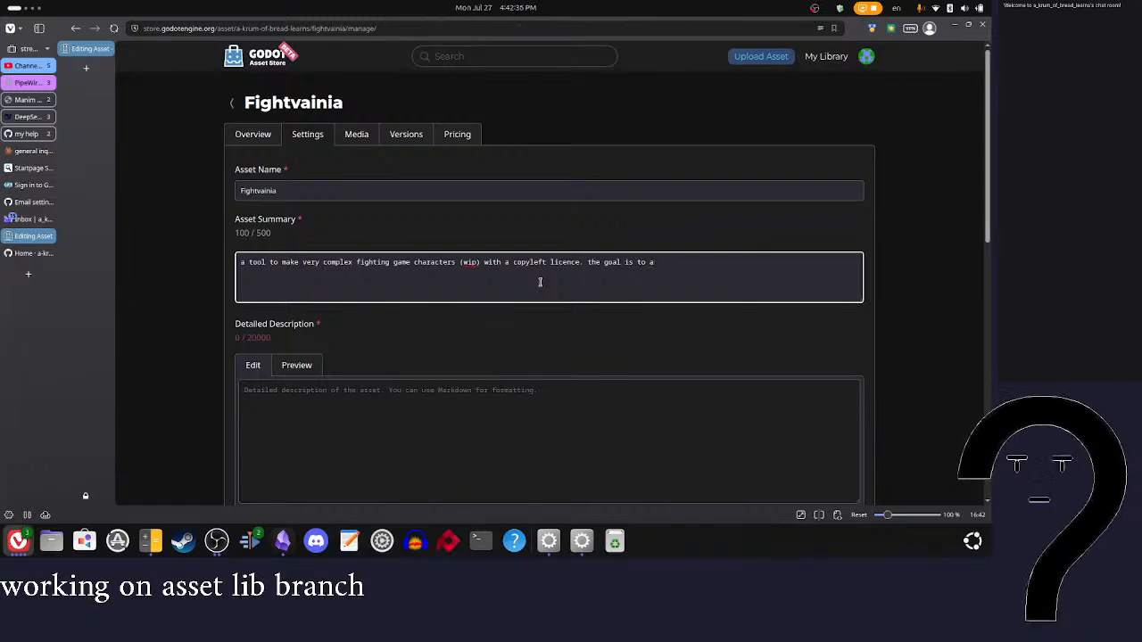
key("BackSpace")
type("have the tool")
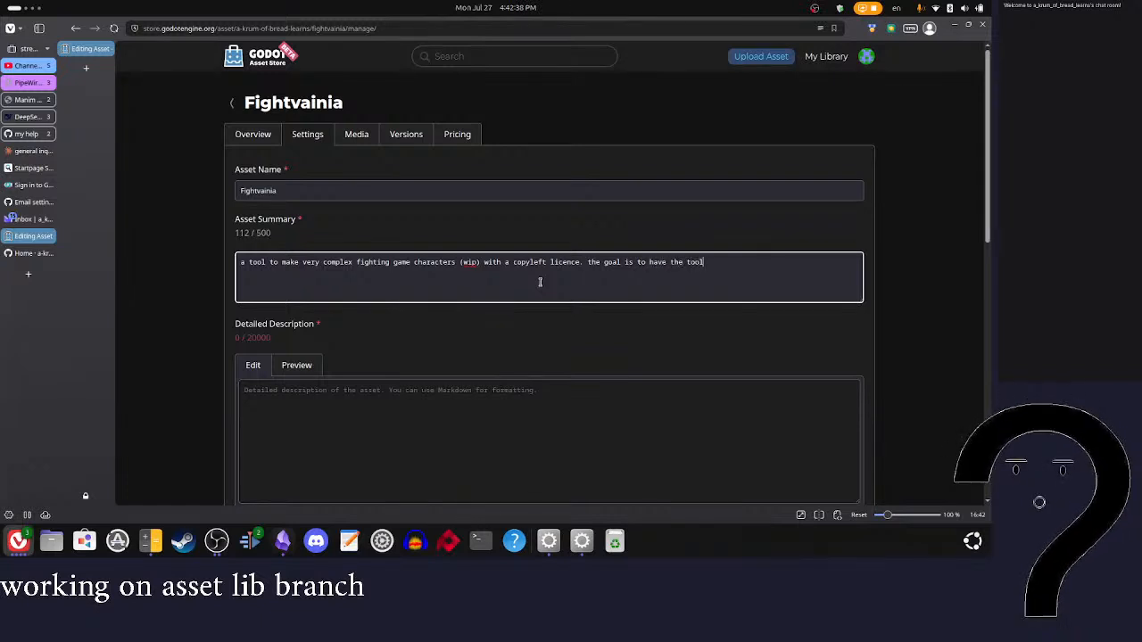
type(" be useable with low or no code")
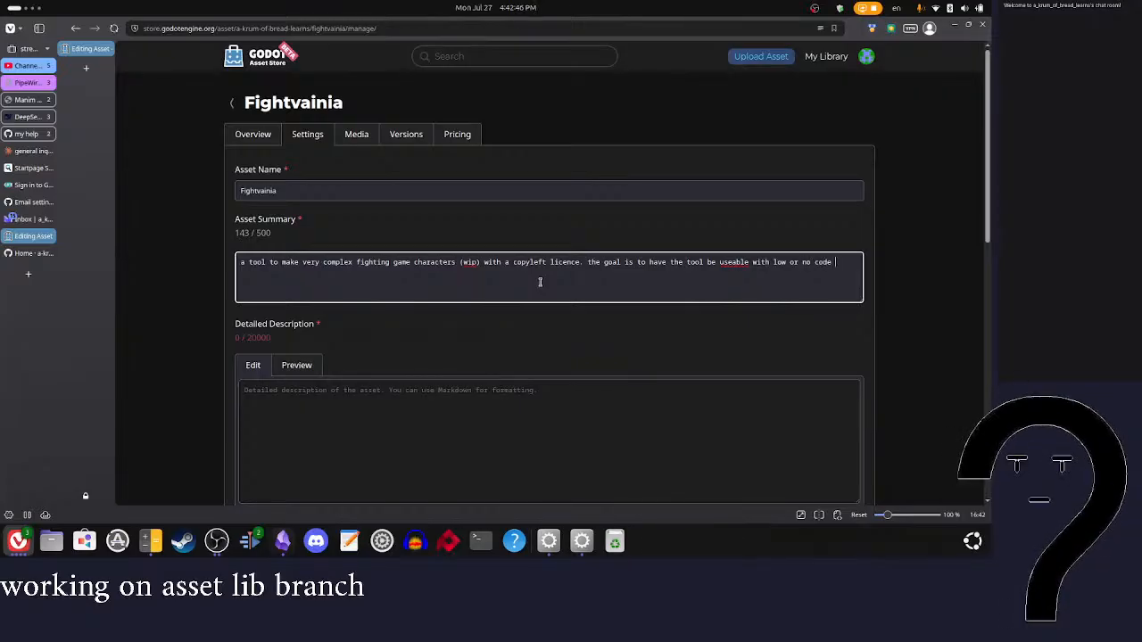
left_click(322, 265)
key("shift+End")
key("BackSpace")
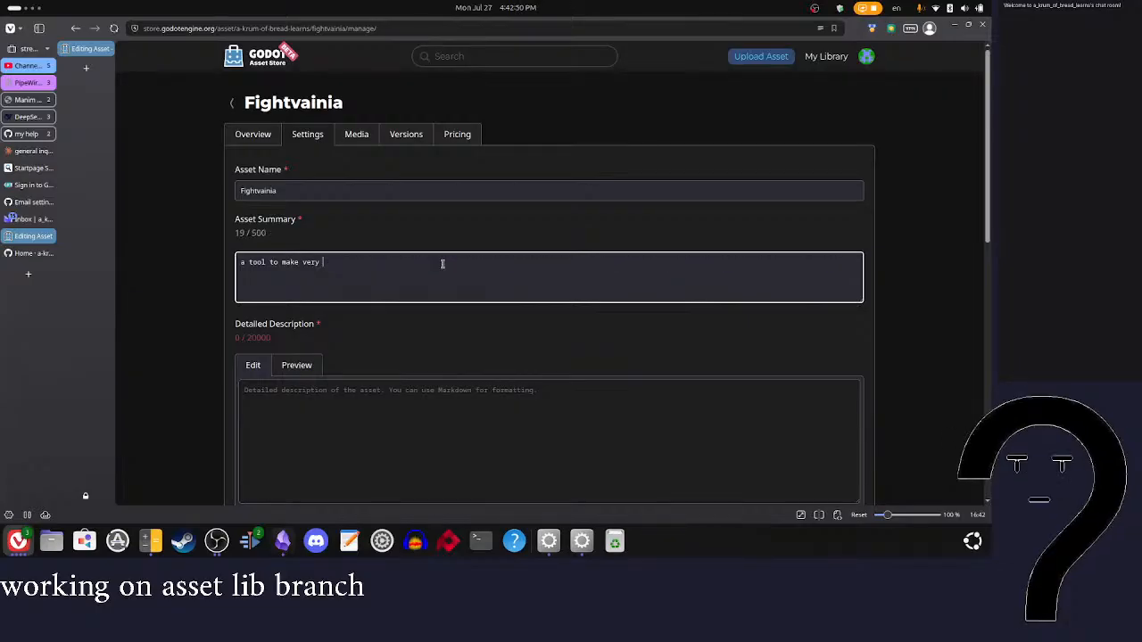
key("ctrl+z")
Step: Remove "a tool to make very complex" from the start of the summary and shorten "characters" to "character"
left_click(312, 264)
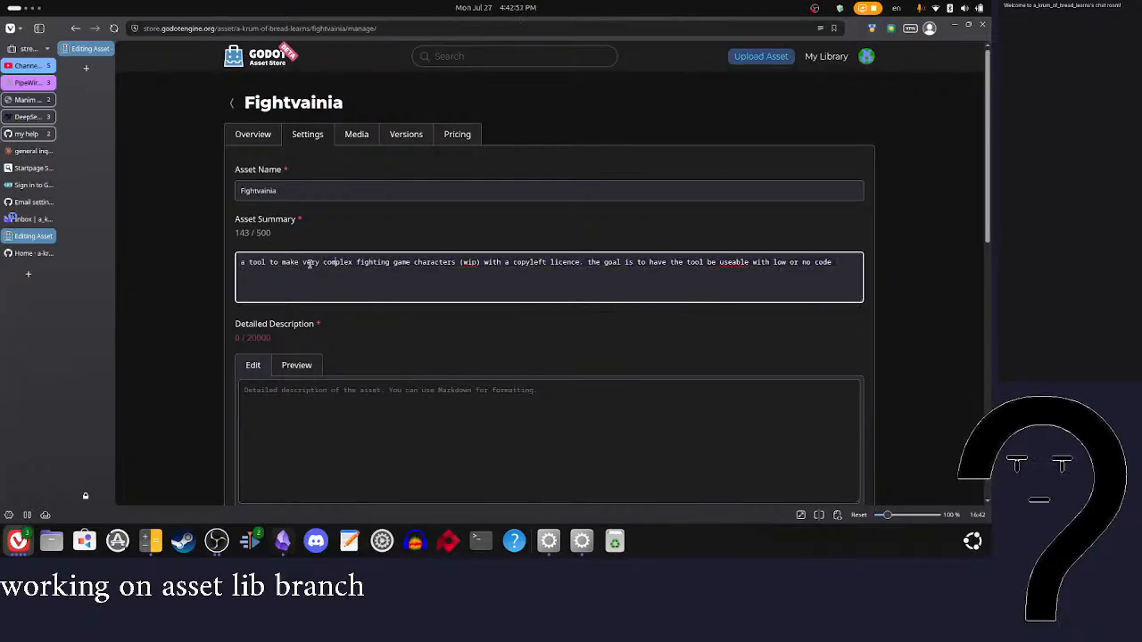
left_click_drag(355, 265, 271, 264)
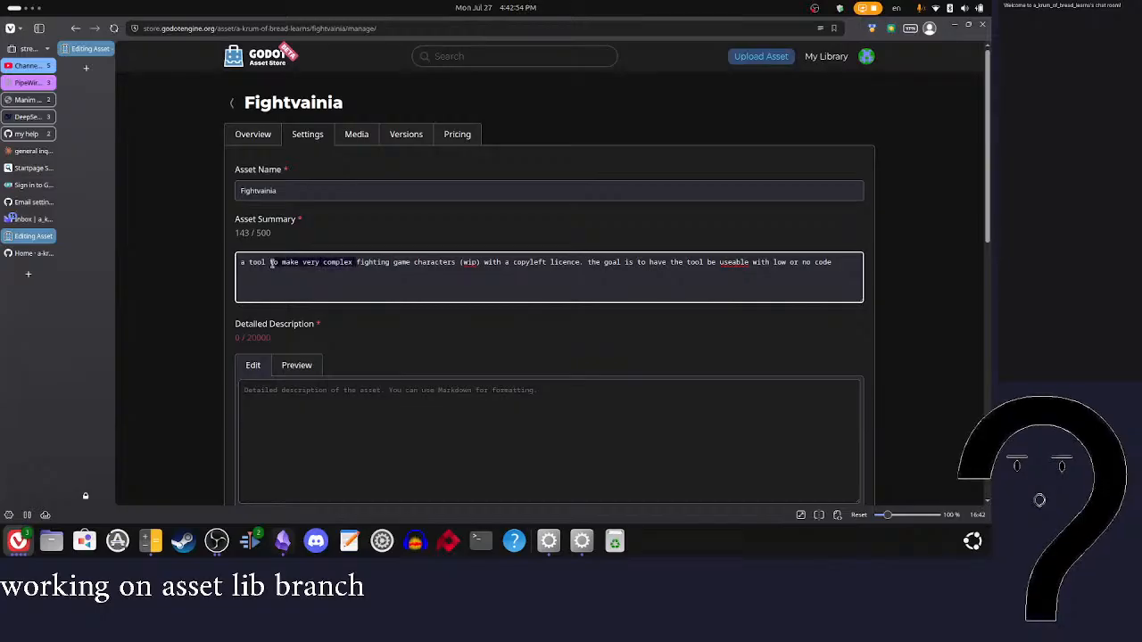
key("BackSpace")
key("BackSpace")
key("BackSpace")
key("BackSpace")
key("BackSpace")
key("BackSpace")
key("BackSpace")
key("BackSpace")
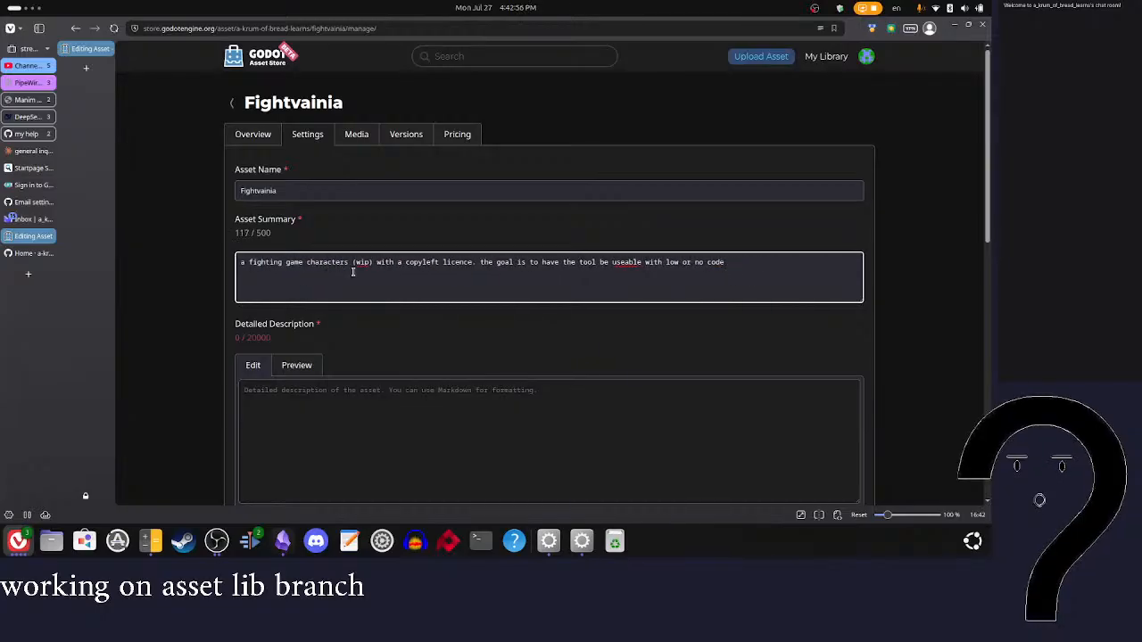
left_click(353, 273)
key("BackSpace")
key("BackSpace")
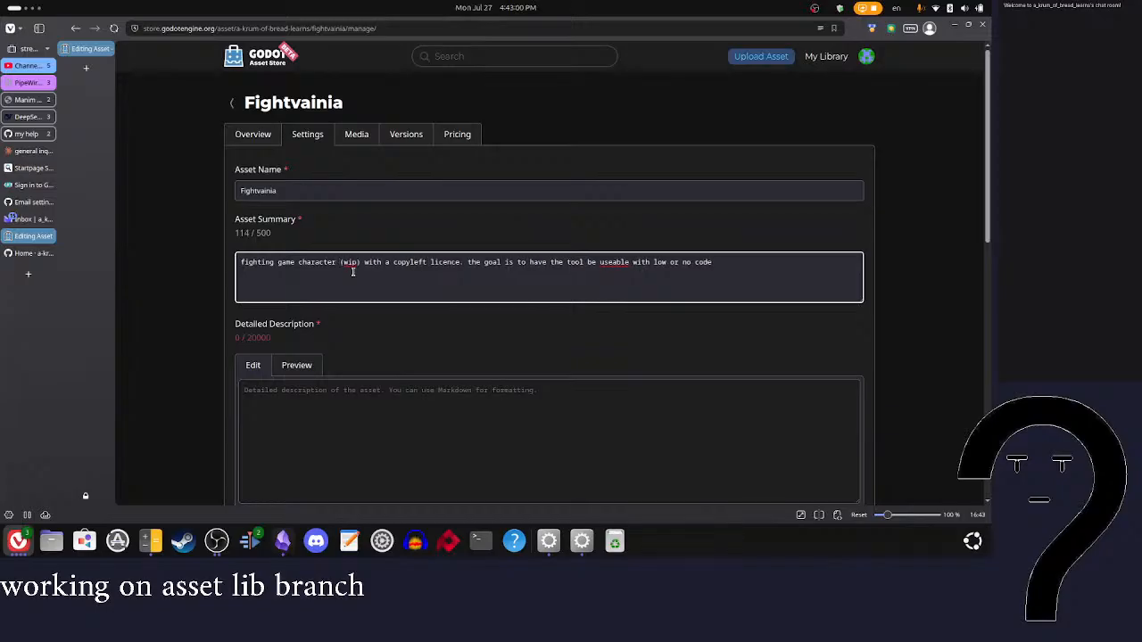
Step: Insert "creater for godot with low code" after "fighting game character" in the asset summary
type("crea")
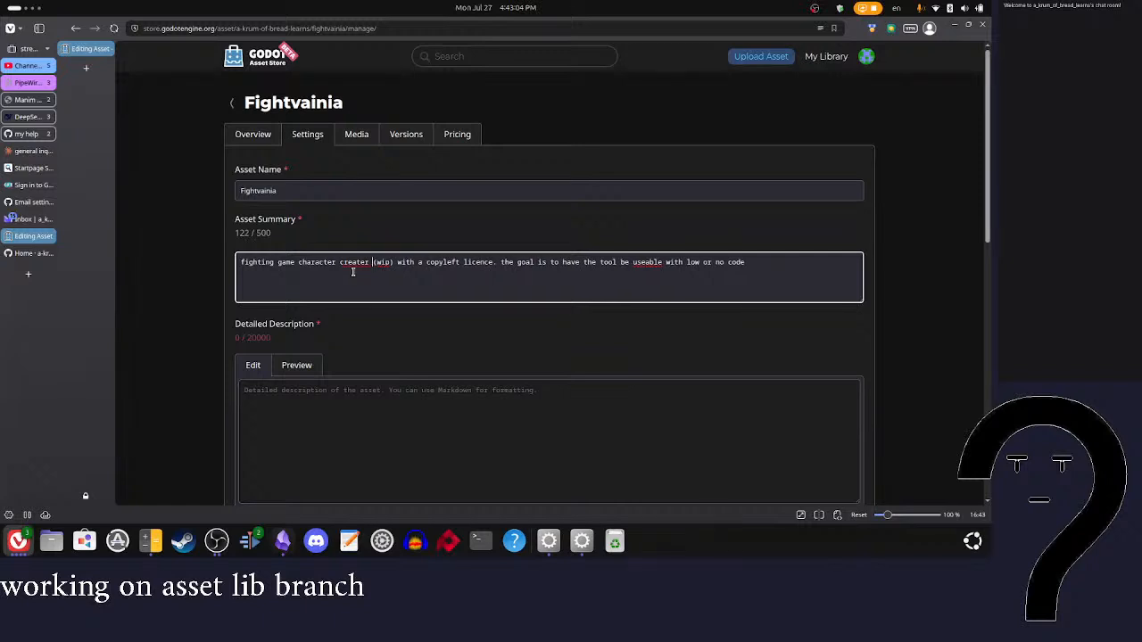
key("BackSpace")
key("BackSpace")
key("BackSpace")
type("er for go")
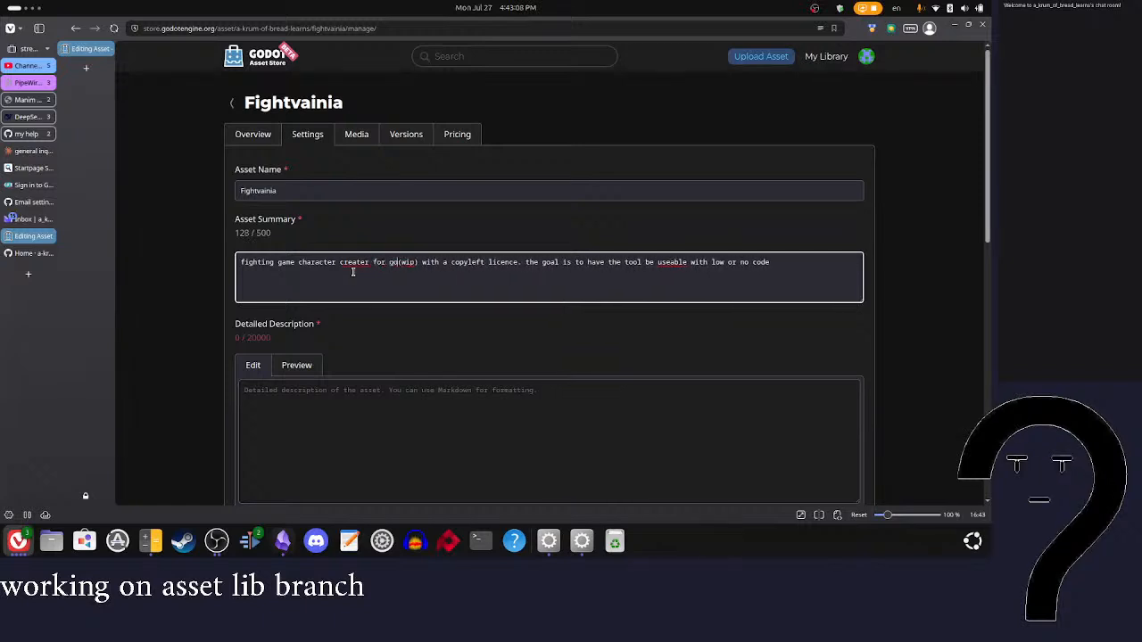
type("dot with loc")
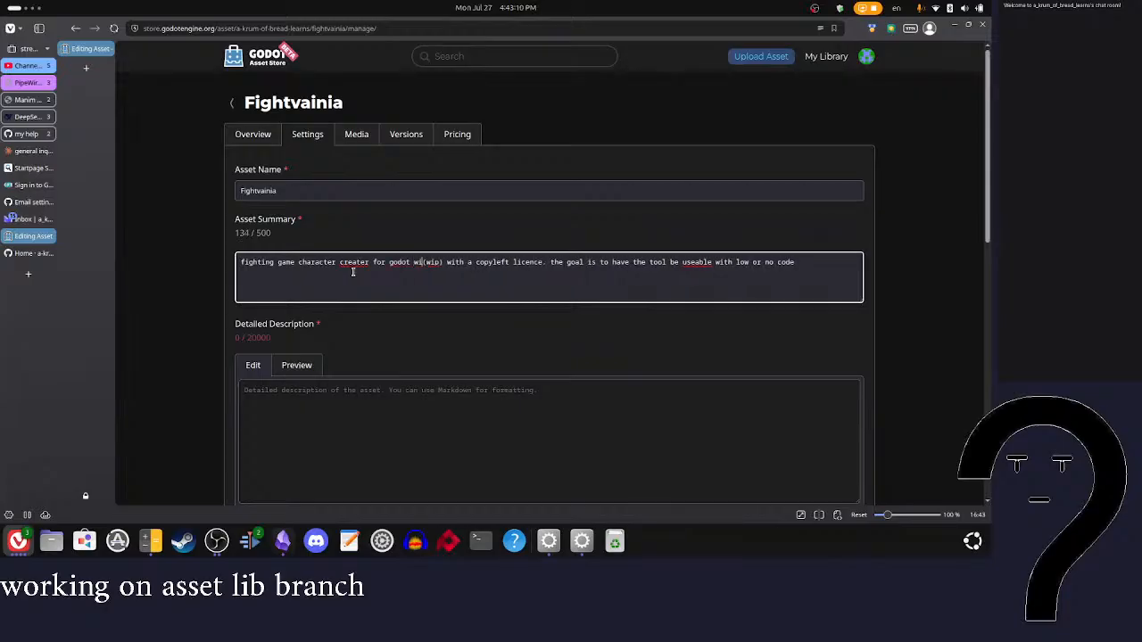
key("BackSpace")
type("w code")
Step: Correct the misspelled word after "character" to "creator" and add "tool" after it in the summary
right_click(353, 266)
left_click(395, 283)
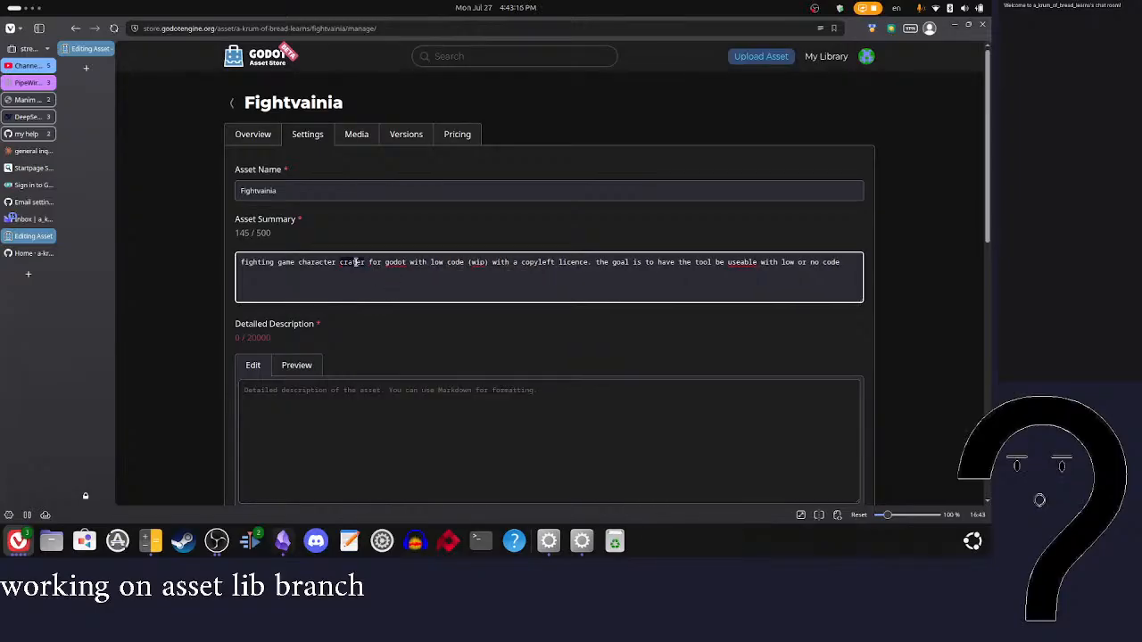
key("BackSpace")
key("BackSpace")
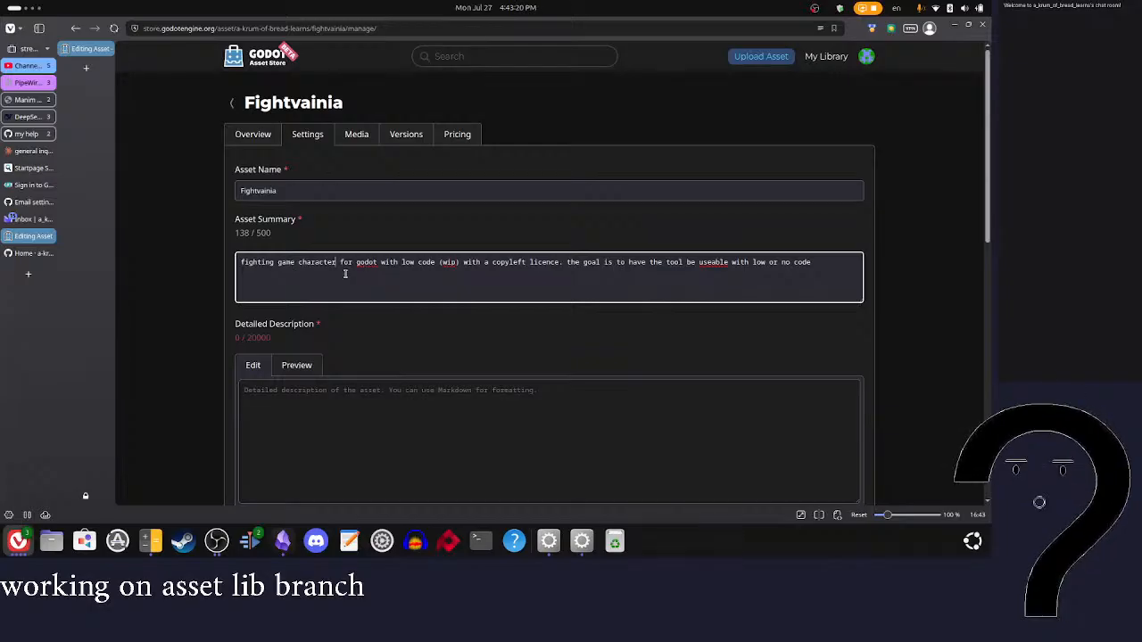
type("createor")
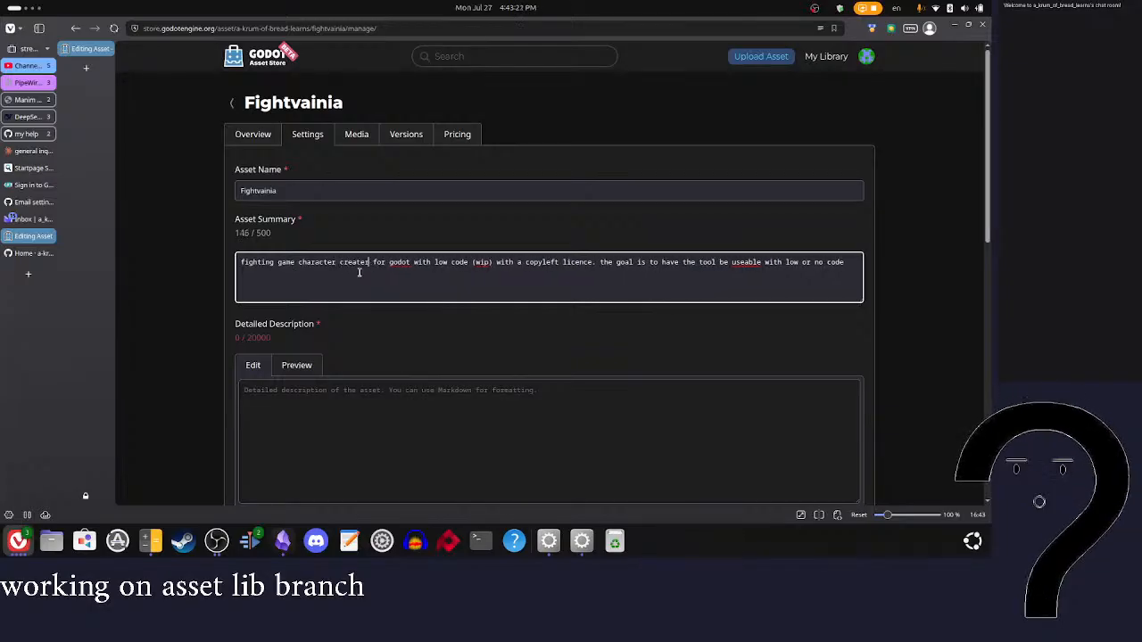
left_click(360, 273)
key("BackSpace")
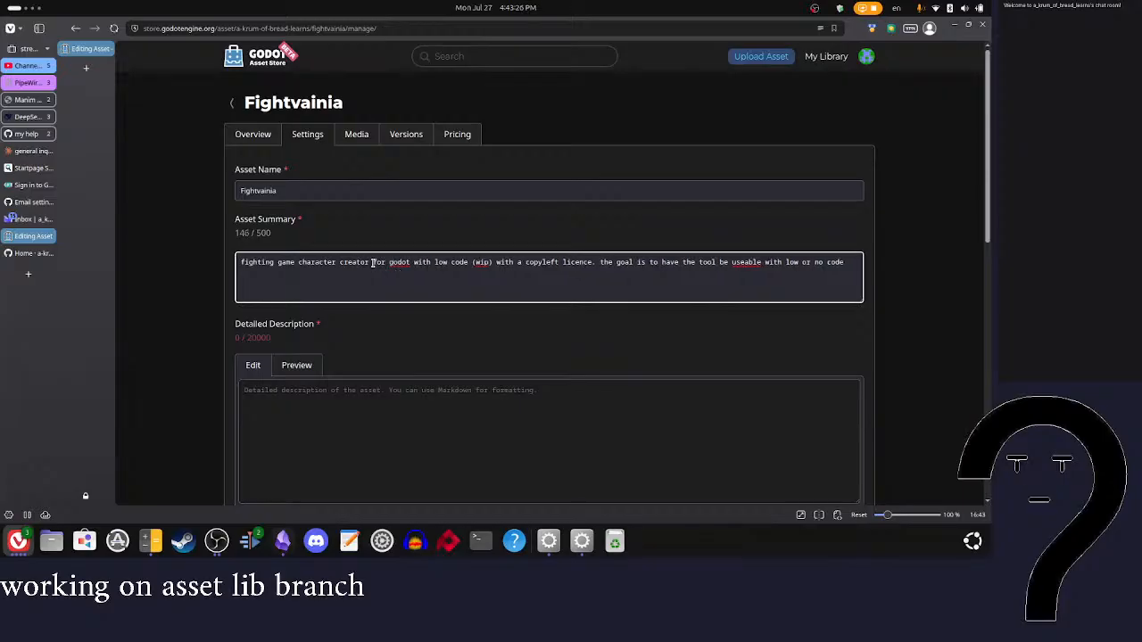
type("tool")
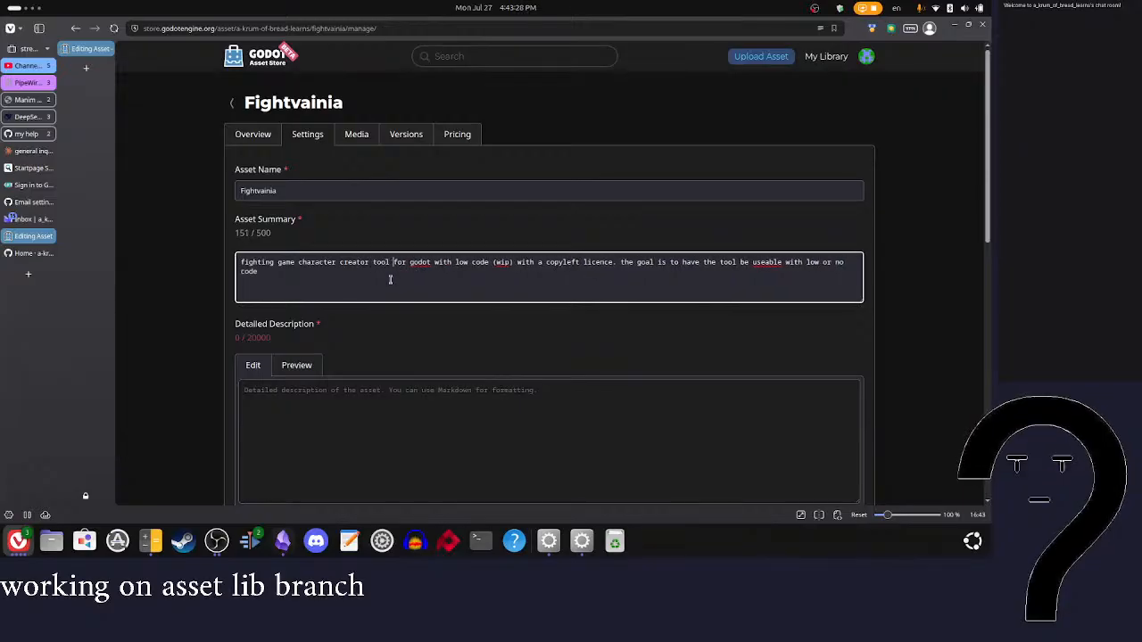
Step: Capitalize "Godot" in the summary and delete the closing sentence about the goal of the tool
key("BackSpace")
type("G")
left_click(505, 264)
left_click_drag(621, 262, 809, 279)
key("BackSpace")
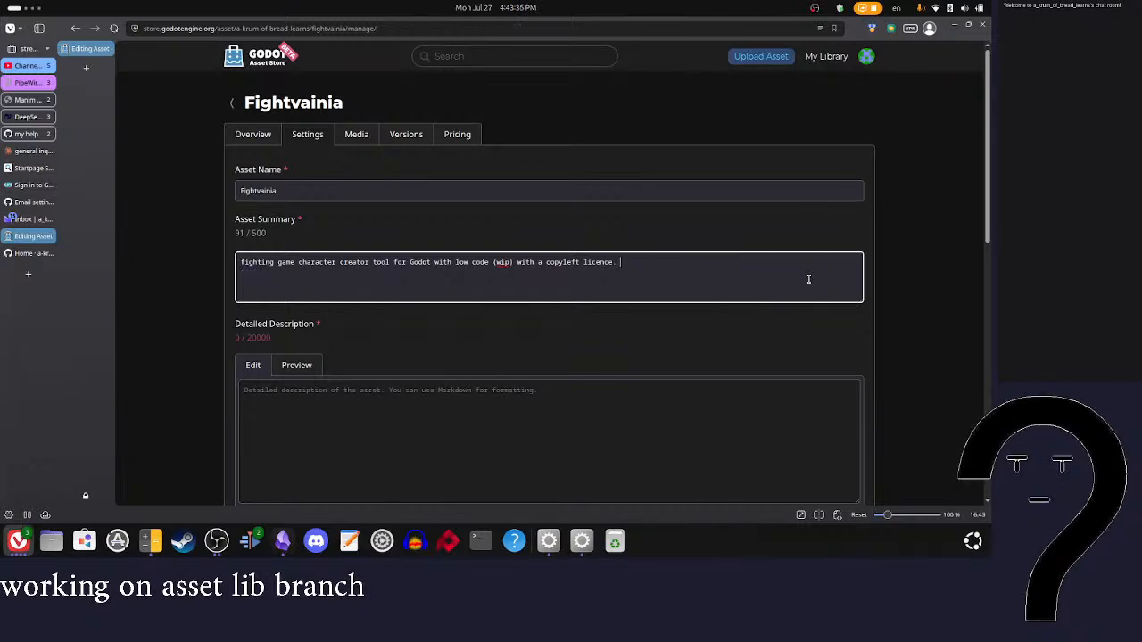
Step: Reword "low code" in the asset summary to "low or no coding required"
left_click(489, 262)
type("or no")
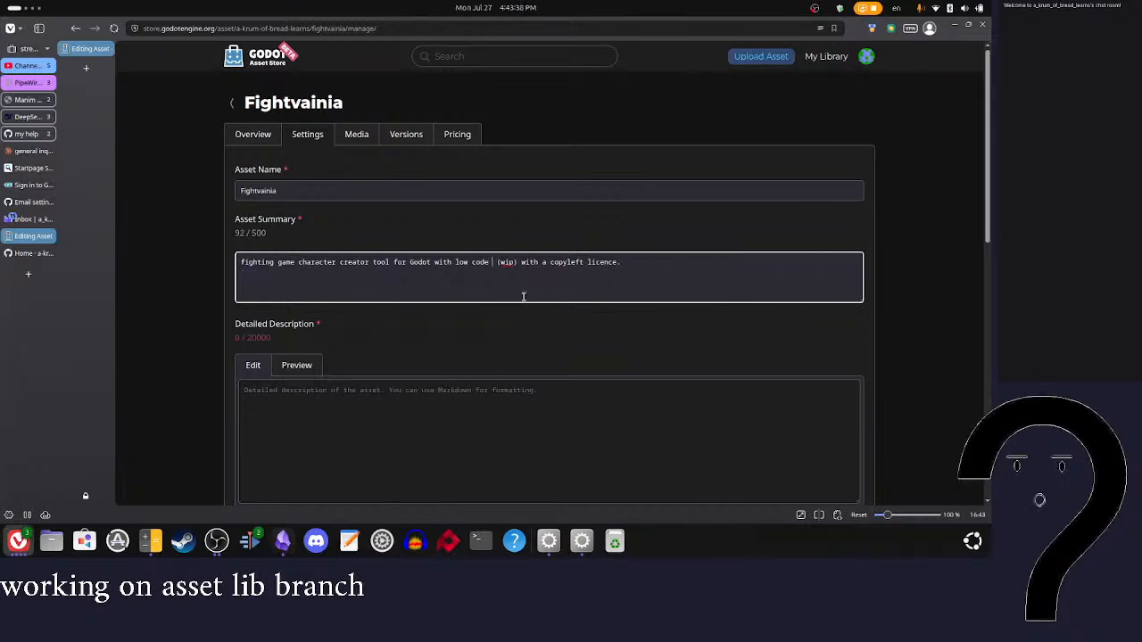
type(" code")
key("ctrl+Left")
key("BackSpace")
key("BackSpace")
key("BackSpace")
key("BackSpace")
key("BackSpace")
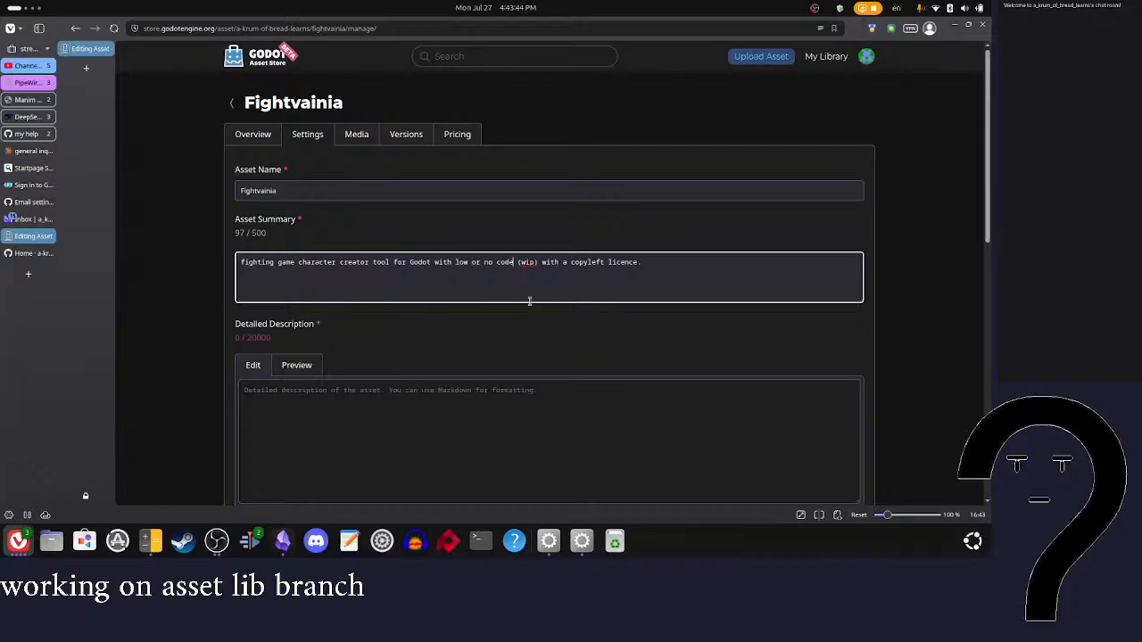
key("BackSpace")
type("ing required")
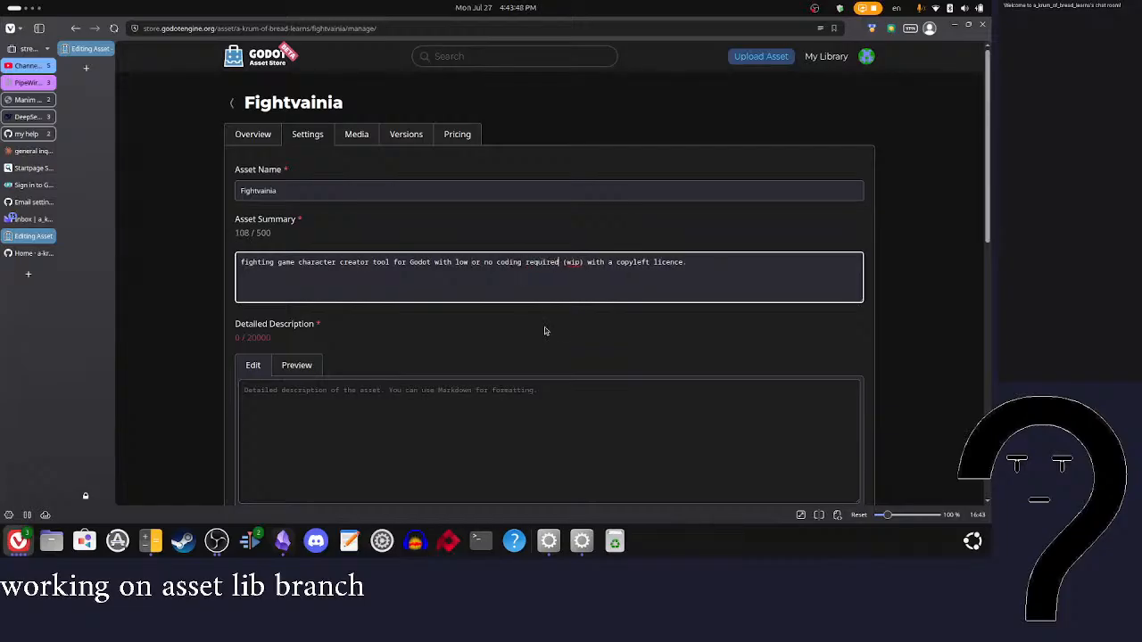
key("Delete")
Step: Clear the existing text from the AI usage explanation
scroll(603, 290, "down", 8)
left_click(497, 350)
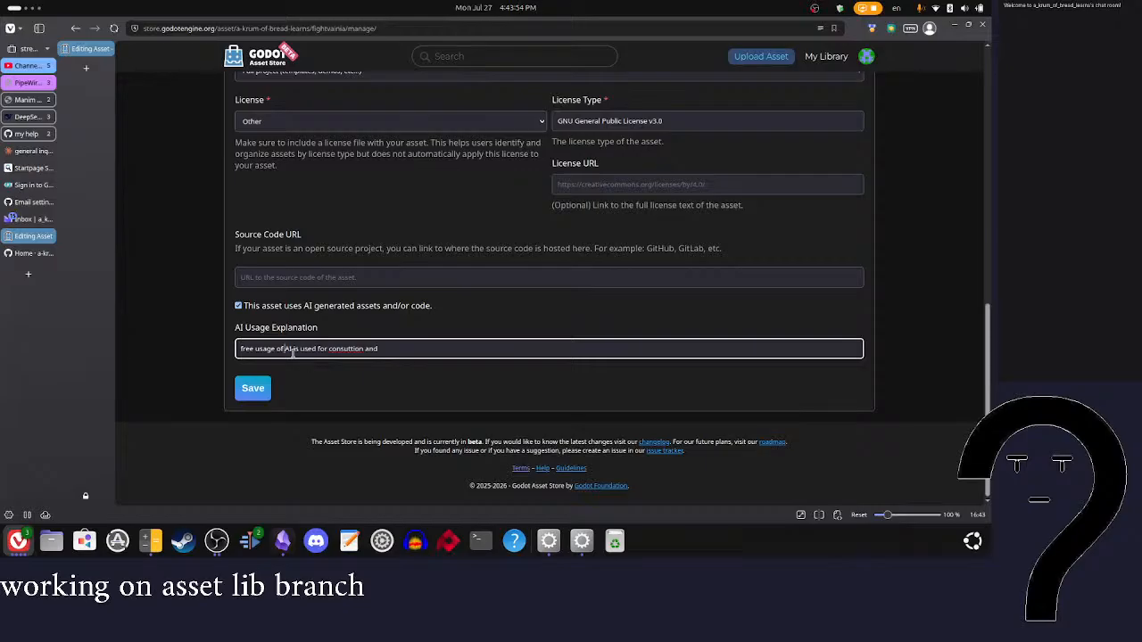
left_click_drag(397, 351, 203, 351)
type("fre")
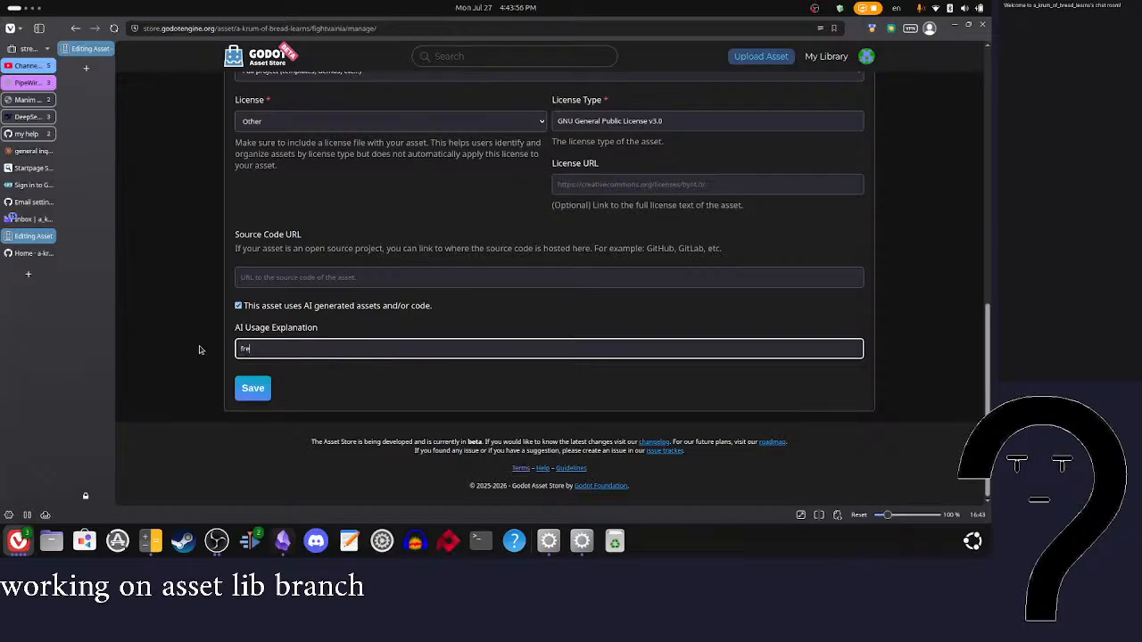
type("e")
key("BackSpace")
key("BackSpace")
key("BackSpace")
key("BackSpace")
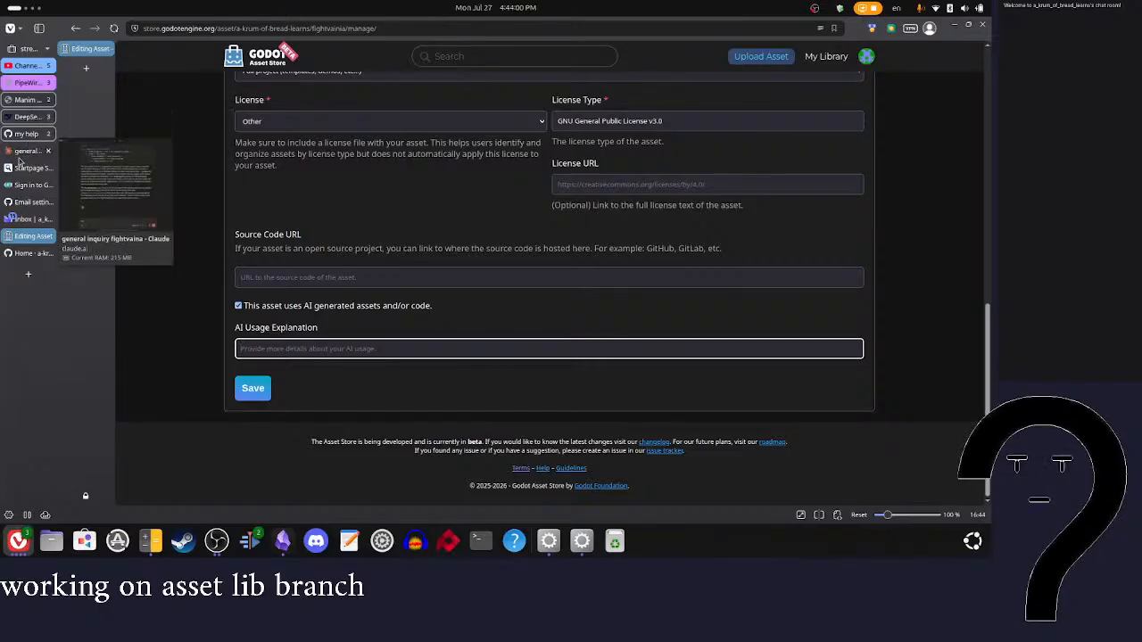
Step: Copy the AI disclosure paragraphs, starting at "TLDR", from the current live stream's description in YouTube Studio
left_click(27, 65)
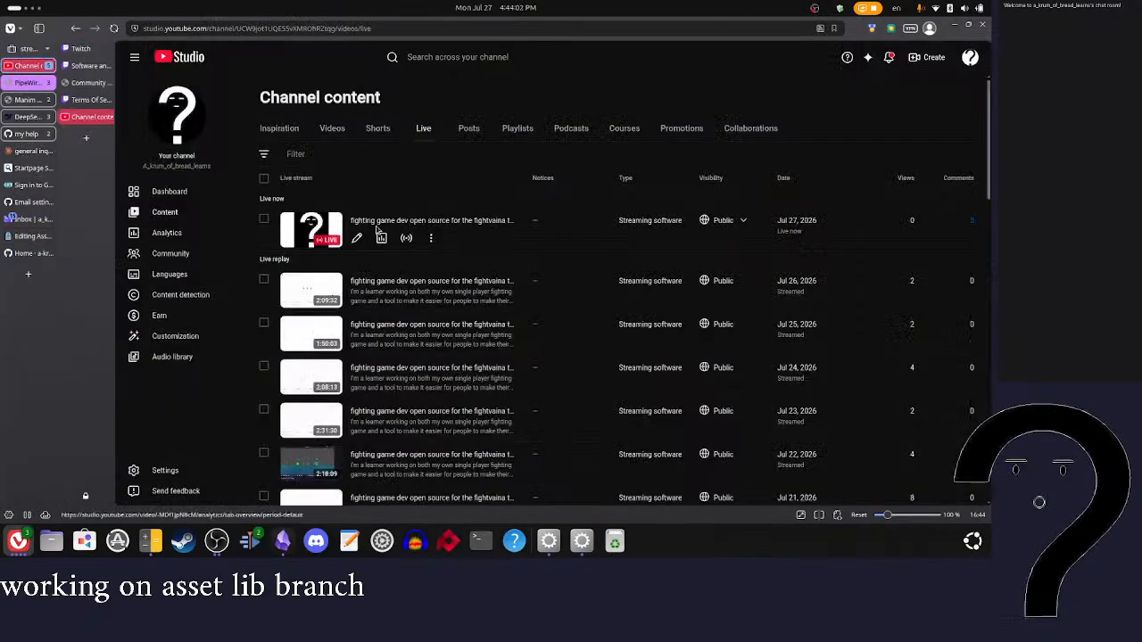
left_click(357, 238)
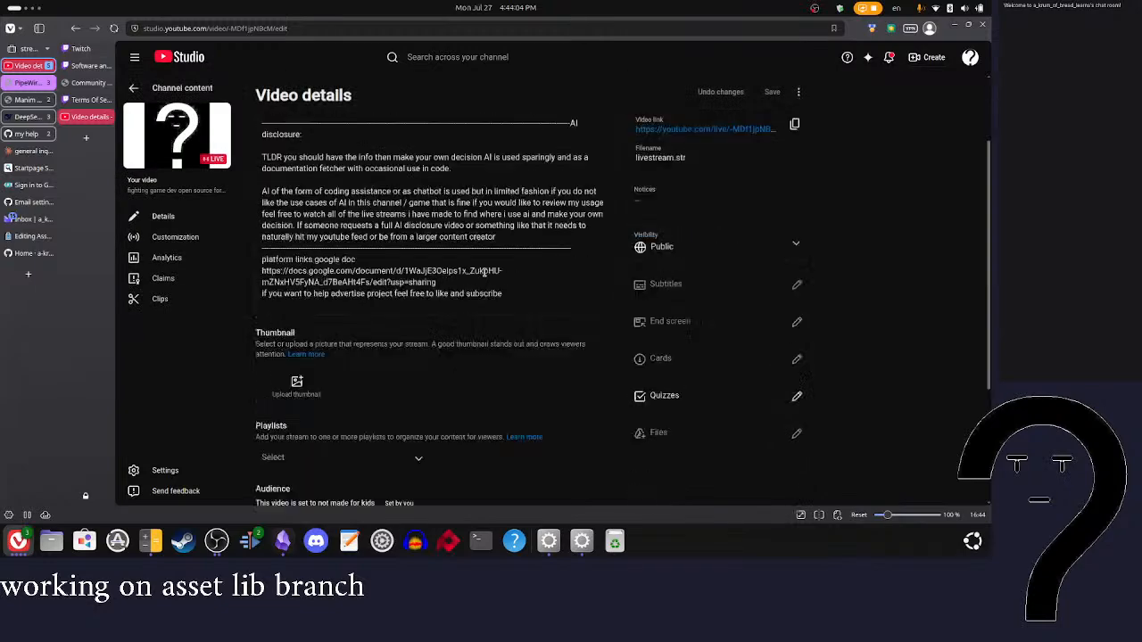
left_click_drag(520, 342, 262, 264)
left_click_drag(497, 343, 265, 259)
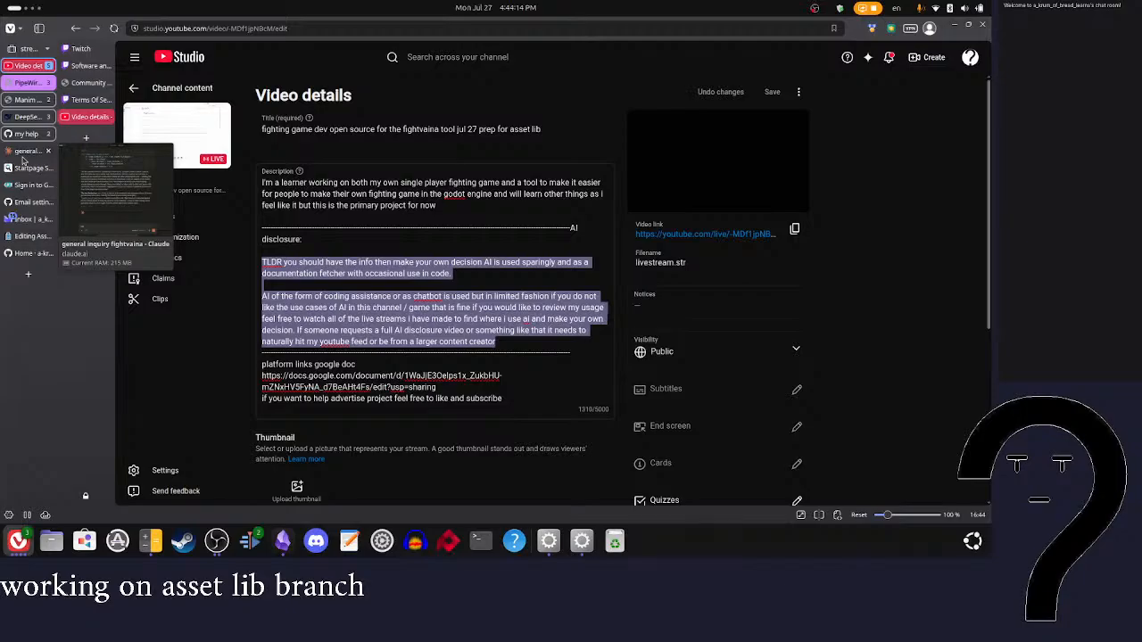
Step: Return to the Fightvainia asset settings and paste the copied disclosure as the AI usage explanation
left_click(27, 236)
key("ctrl+v")
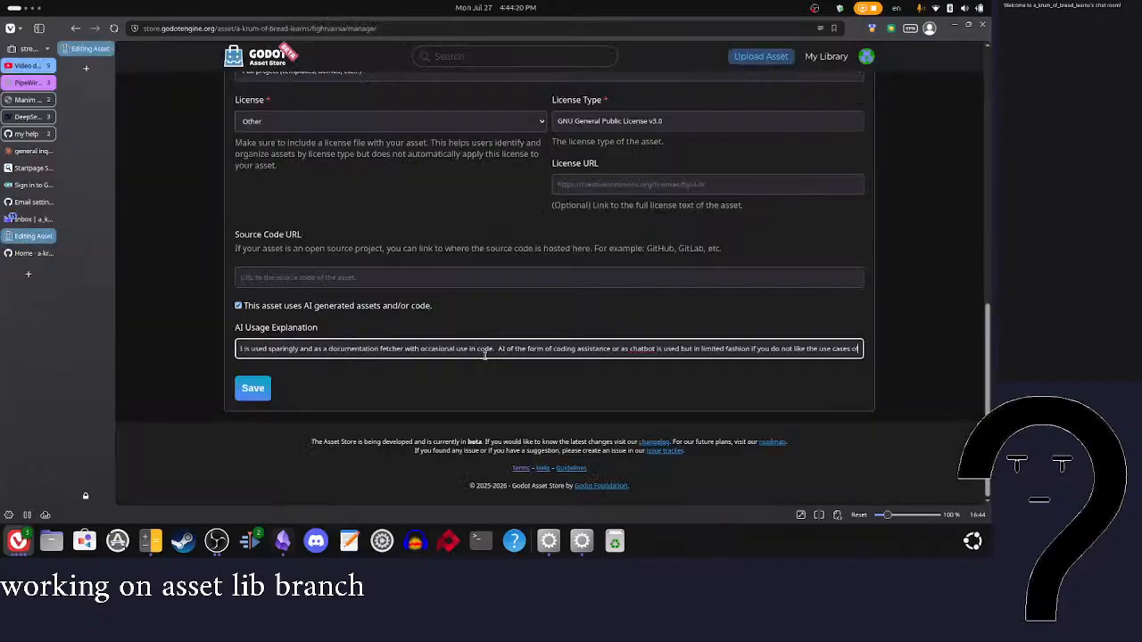
scroll(572, 338, "left", 5)
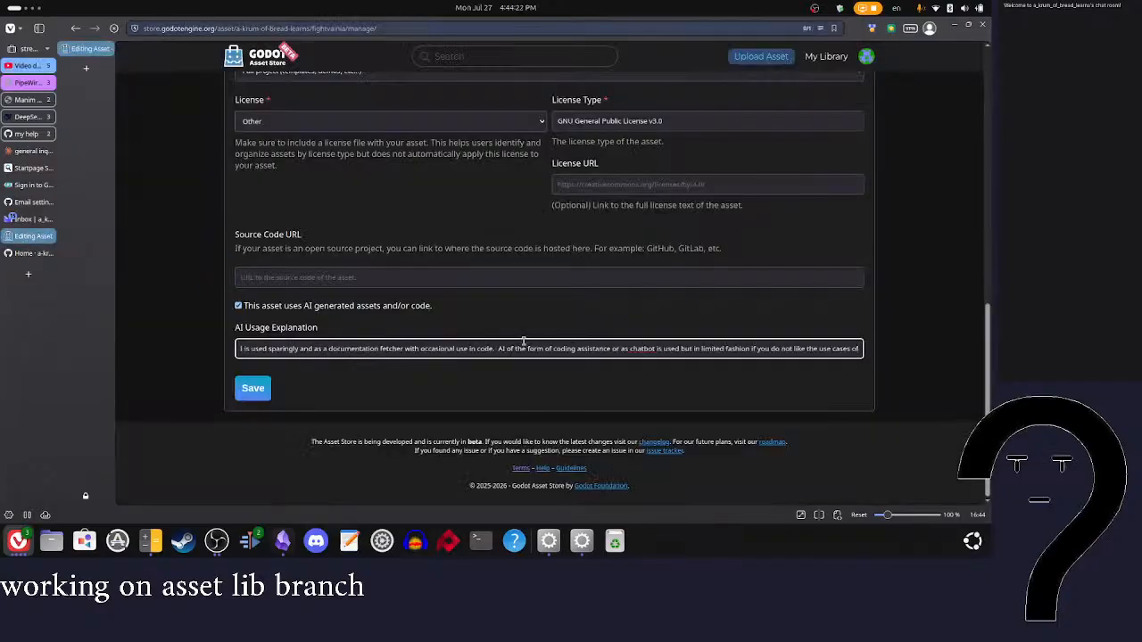
scroll(524, 345, "right", 5)
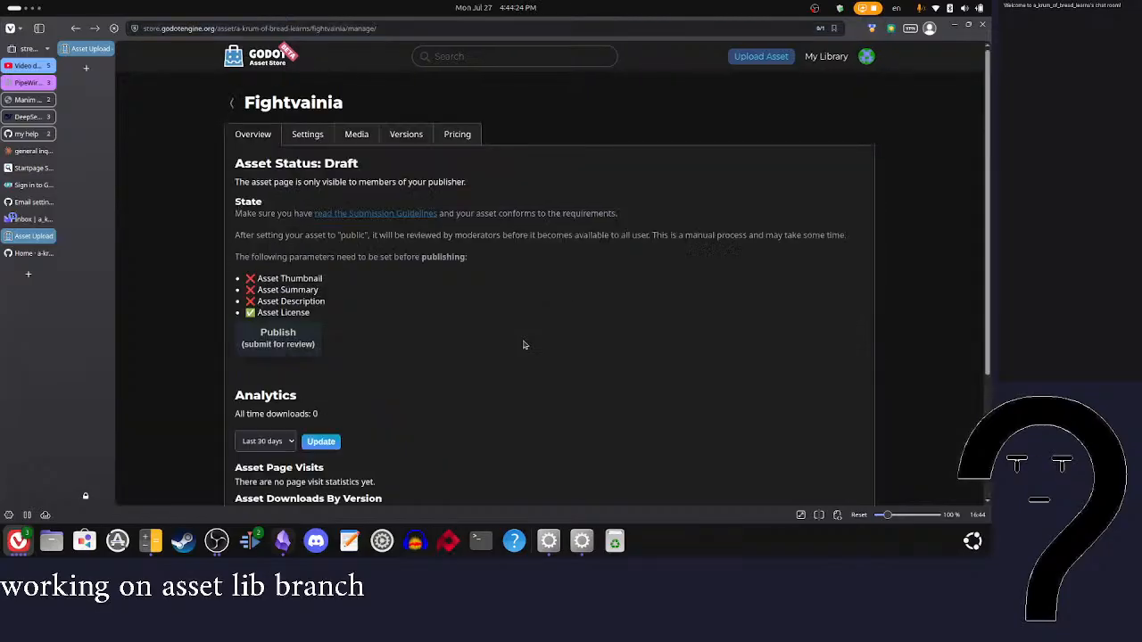
Step: Insert a space between "required" and "(wip)" in the asset summary
scroll(524, 346, "down", 15)
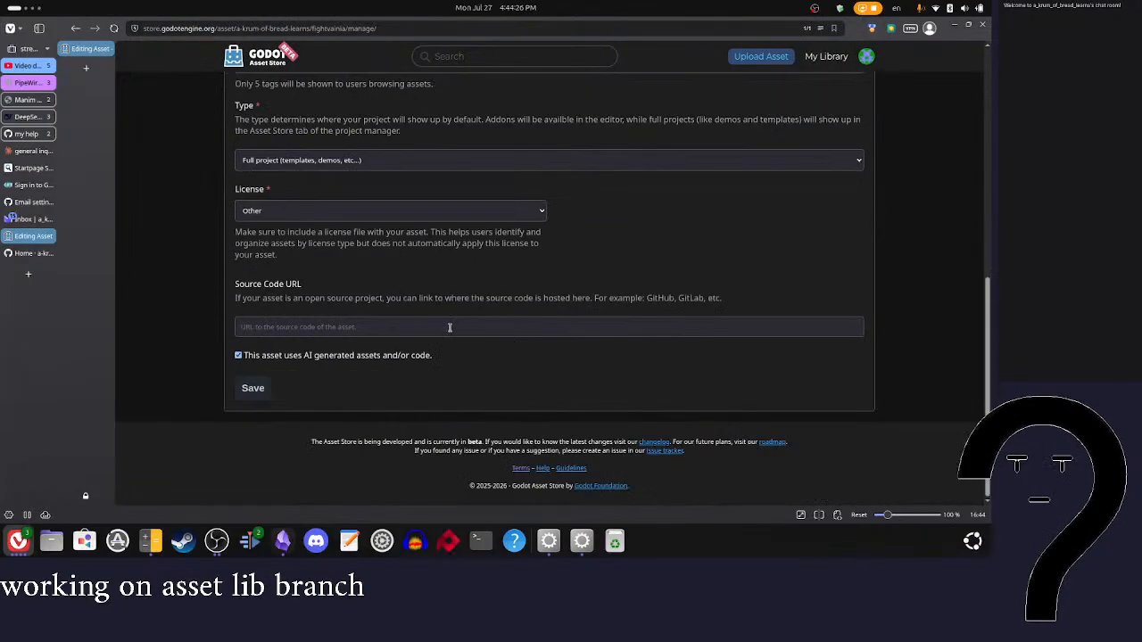
scroll(393, 362, "up", 15)
scroll(313, 212, "down", 3)
scroll(313, 212, "up", 3)
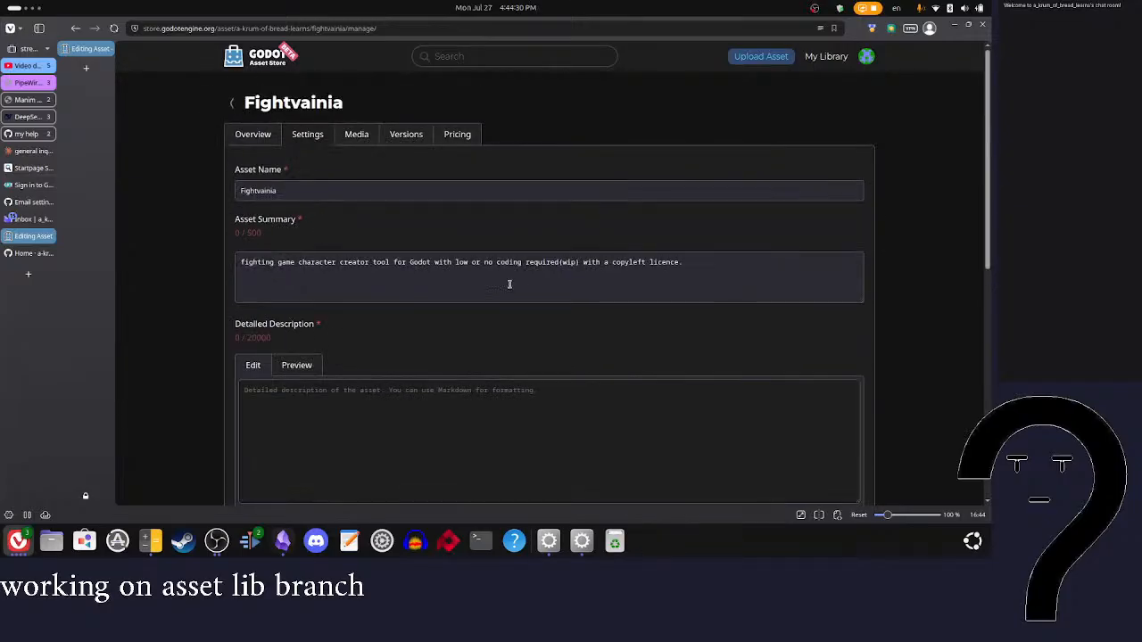
left_click(558, 262)
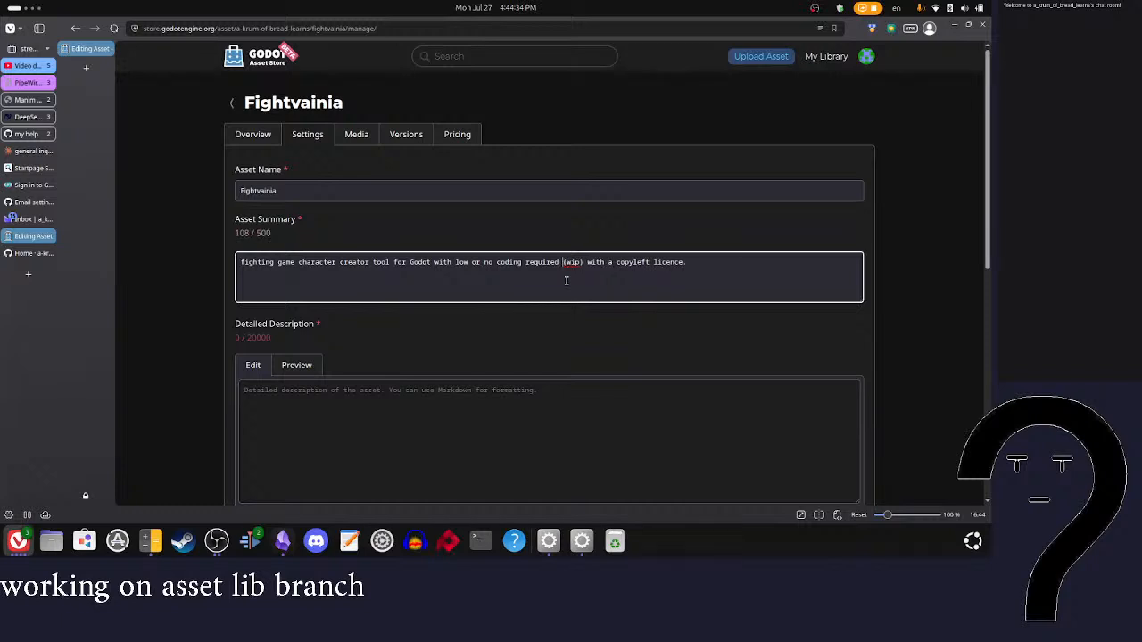
Step: Check the available license options for the asset and keep Other selected
scroll(567, 281, "down", 6)
scroll(469, 330, "up", 3)
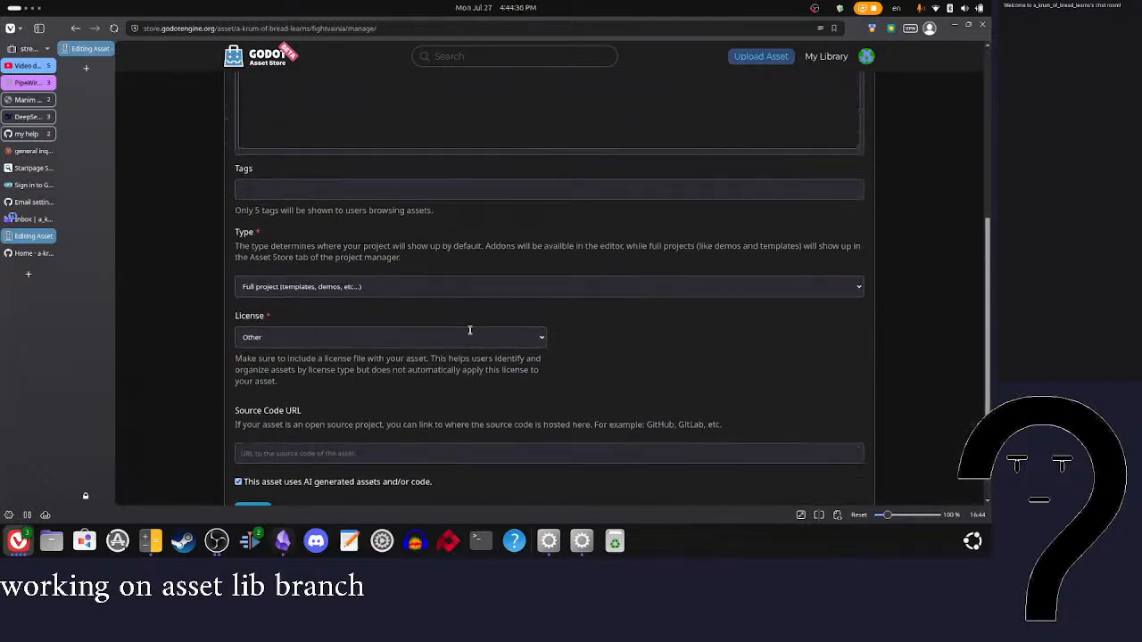
left_click(440, 343)
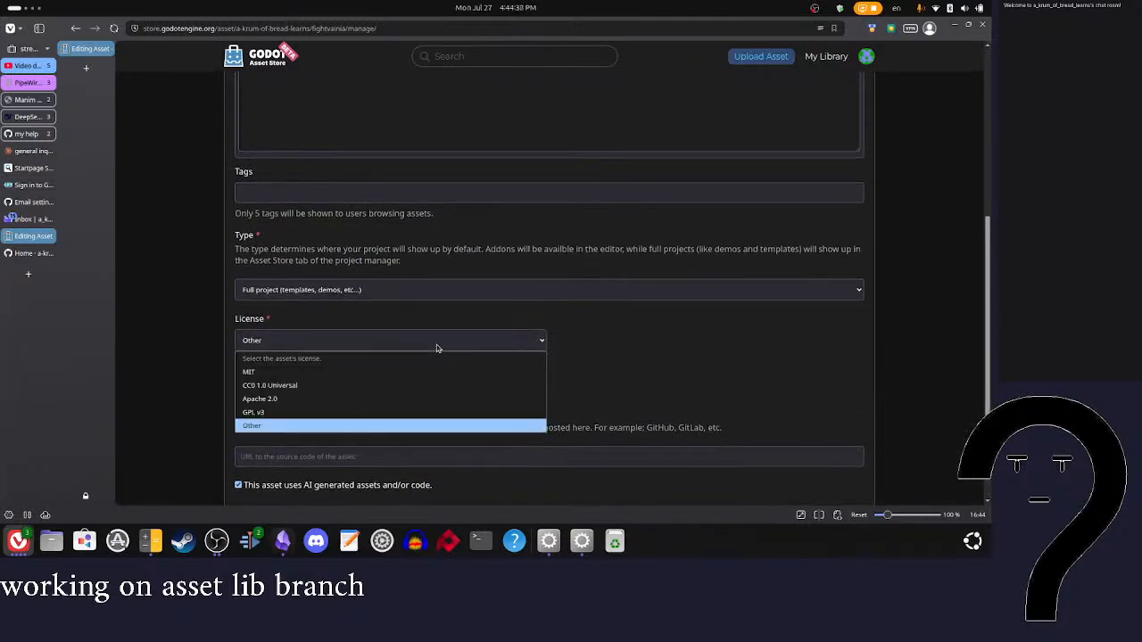
left_click(437, 340)
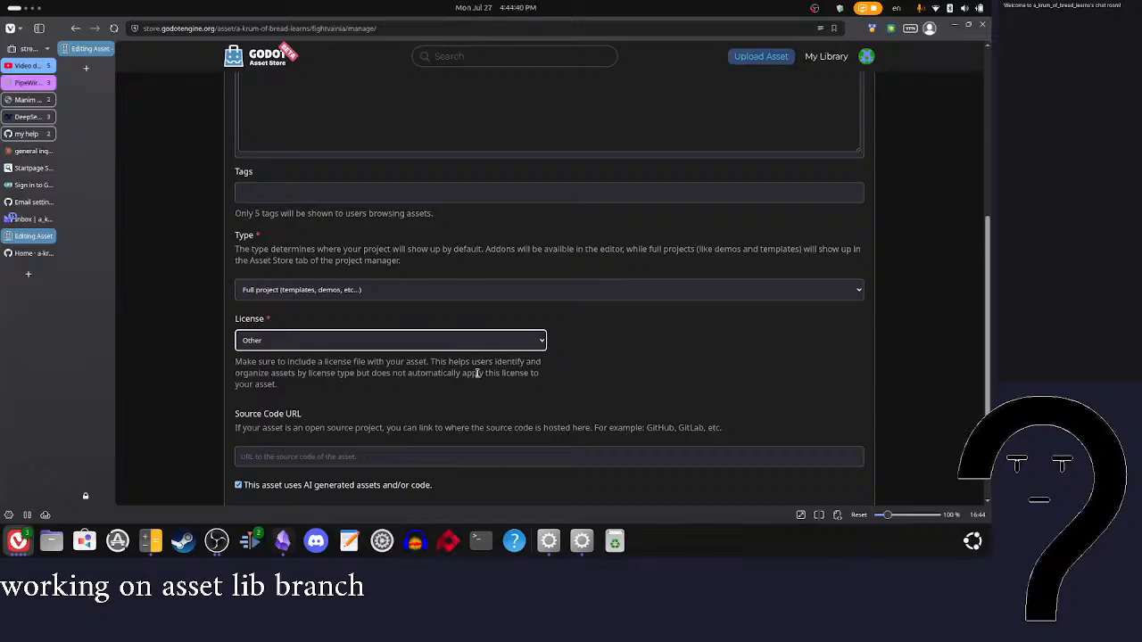
left_click(502, 336)
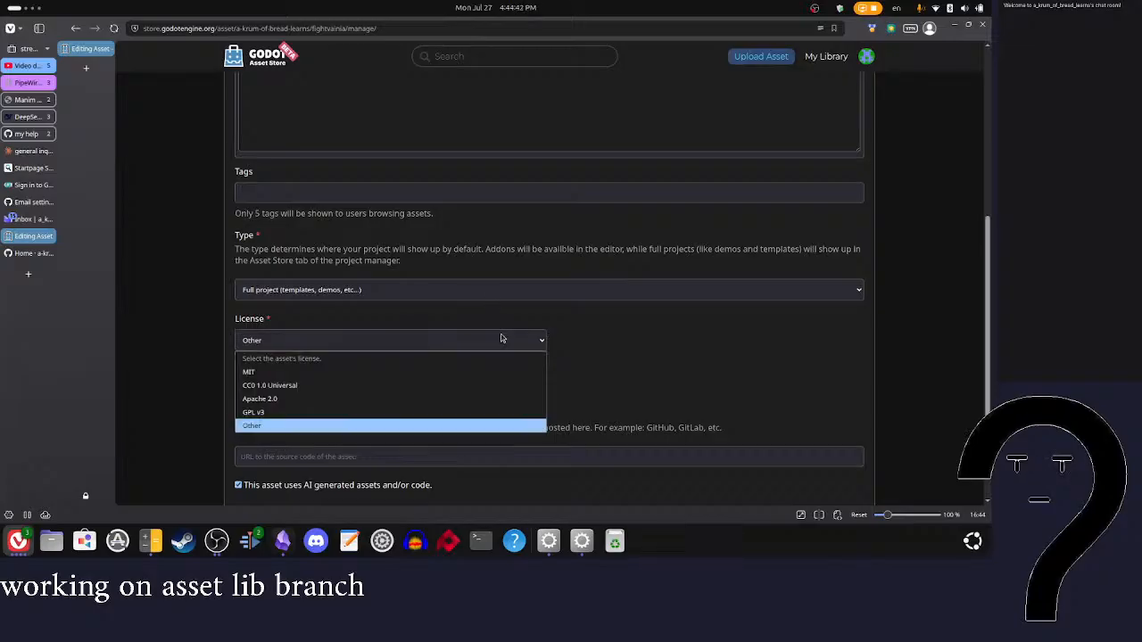
left_click(399, 419)
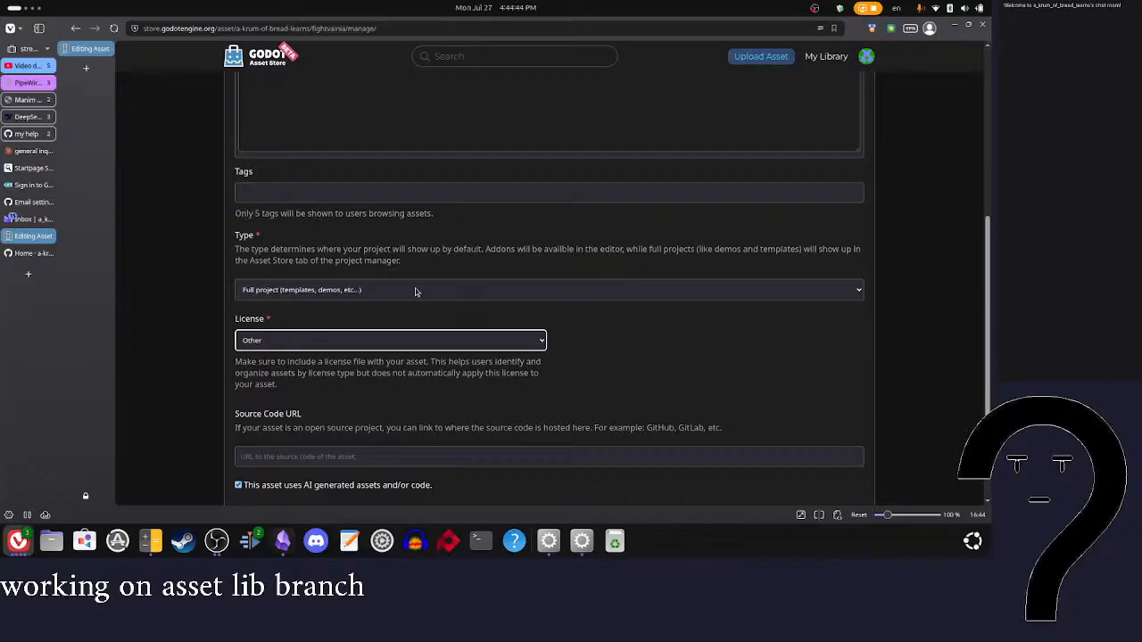
Step: Review the asset's media, overview and settings pages for what is still required before publishing
scroll(415, 292, "up", 5)
left_click(360, 138)
scroll(364, 147, "down", 5)
scroll(364, 147, "up", 5)
left_click(252, 134)
scroll(332, 178, "down", 3)
scroll(326, 172, "up", 3)
left_click(306, 135)
left_click(257, 139)
scroll(316, 179, "down", 3)
scroll(316, 178, "up", 3)
left_click(306, 135)
scroll(357, 232, "down", 10)
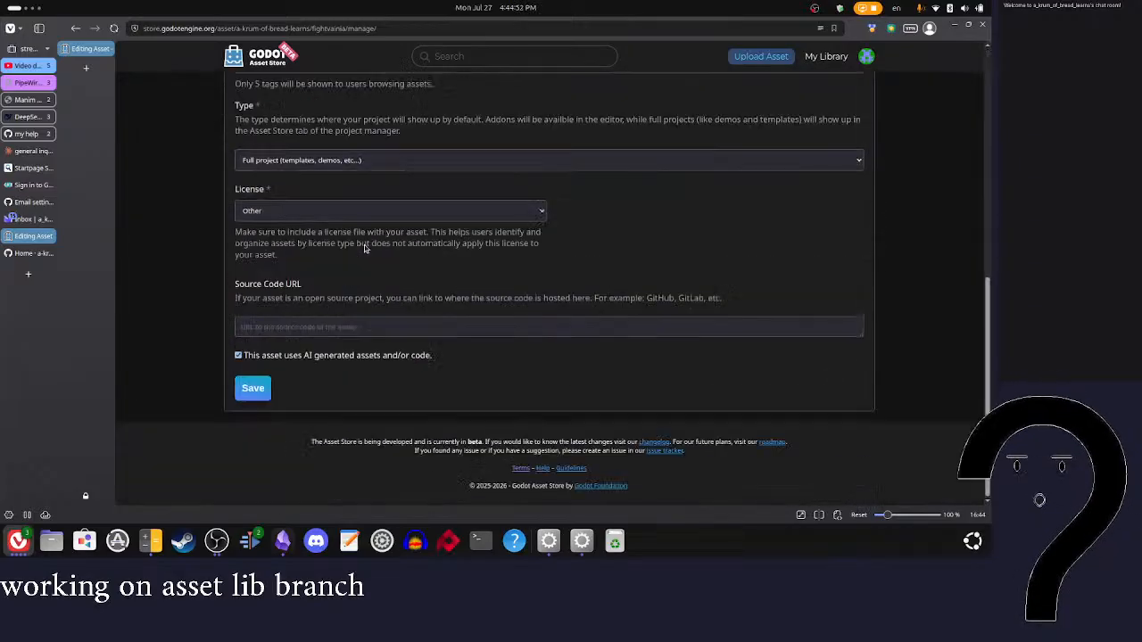
Step: Bring up the AI usage explanation through the AI-generated content option and try to save the asset settings
left_click(238, 356)
left_click(288, 399)
key("End")
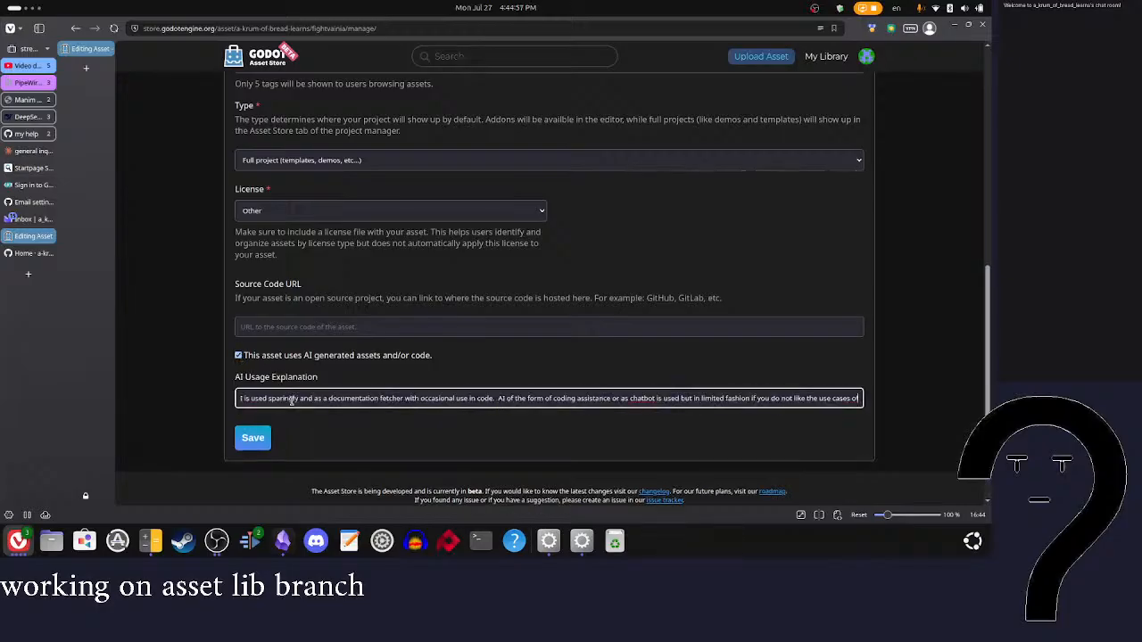
left_click(254, 438)
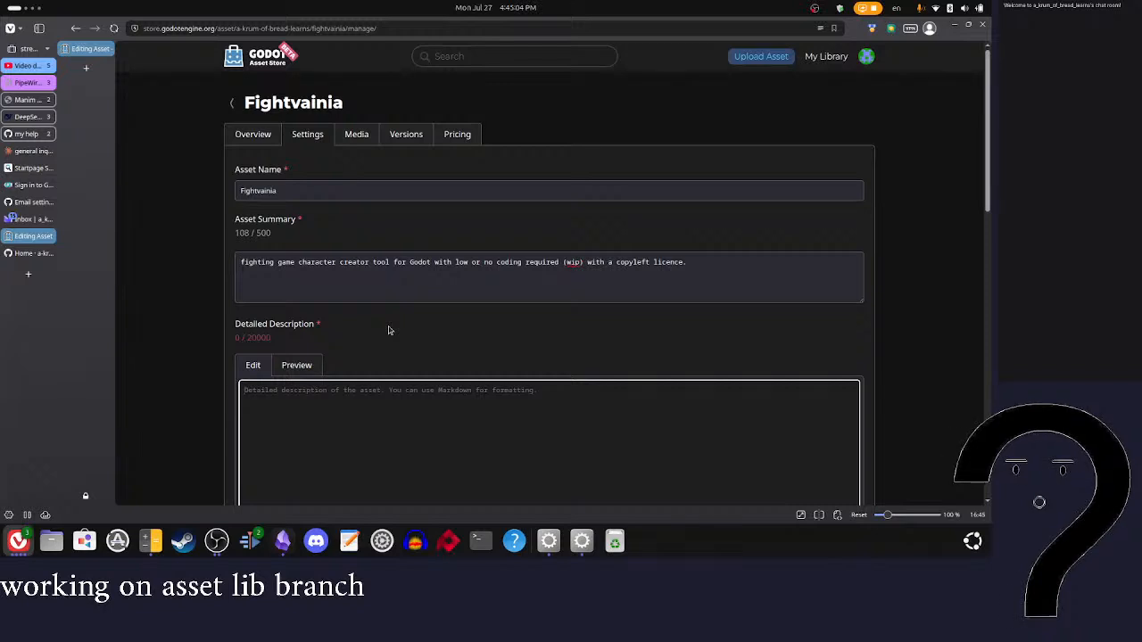
Step: Insert "and video docutation how hoe the tool was build" before "(wip)" in the asset summary
left_click(571, 264)
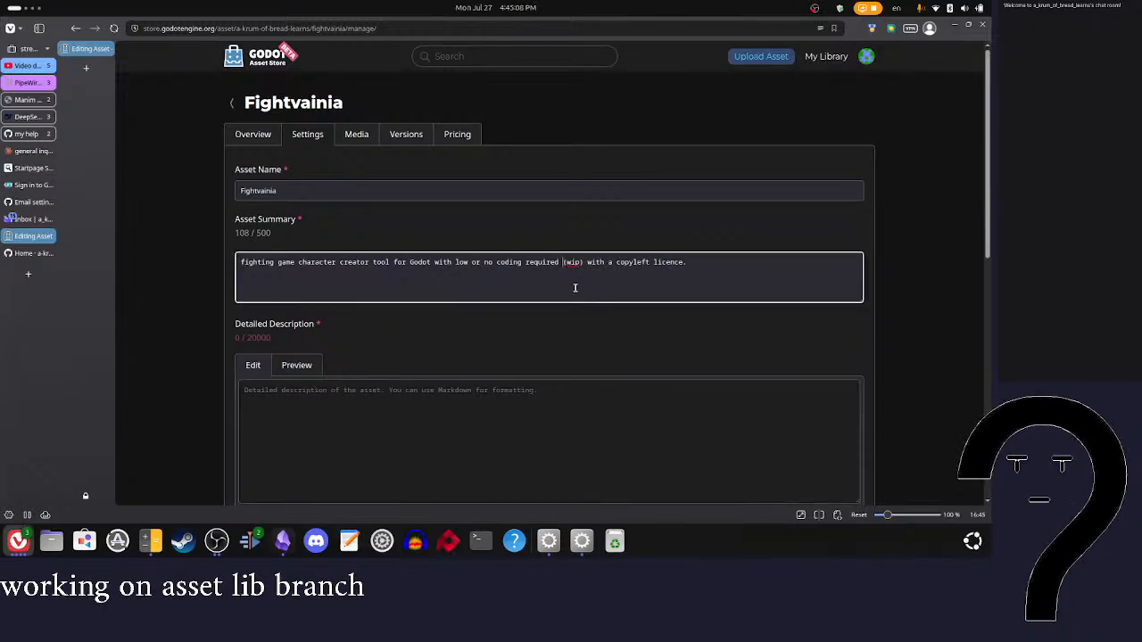
type("and video")
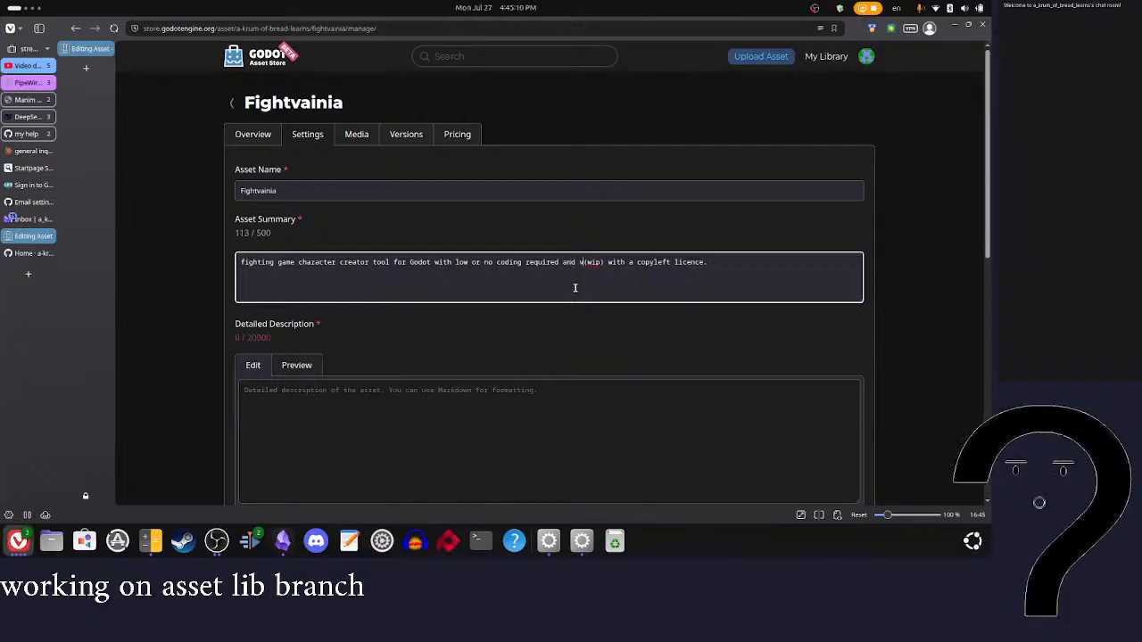
type(" do")
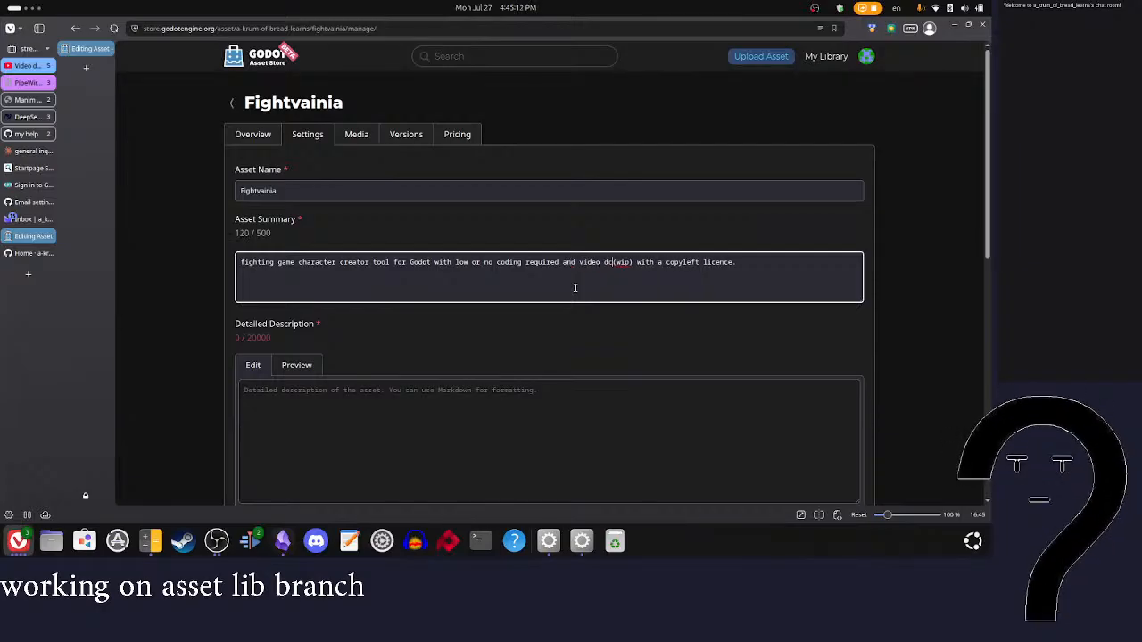
type("cutation ")
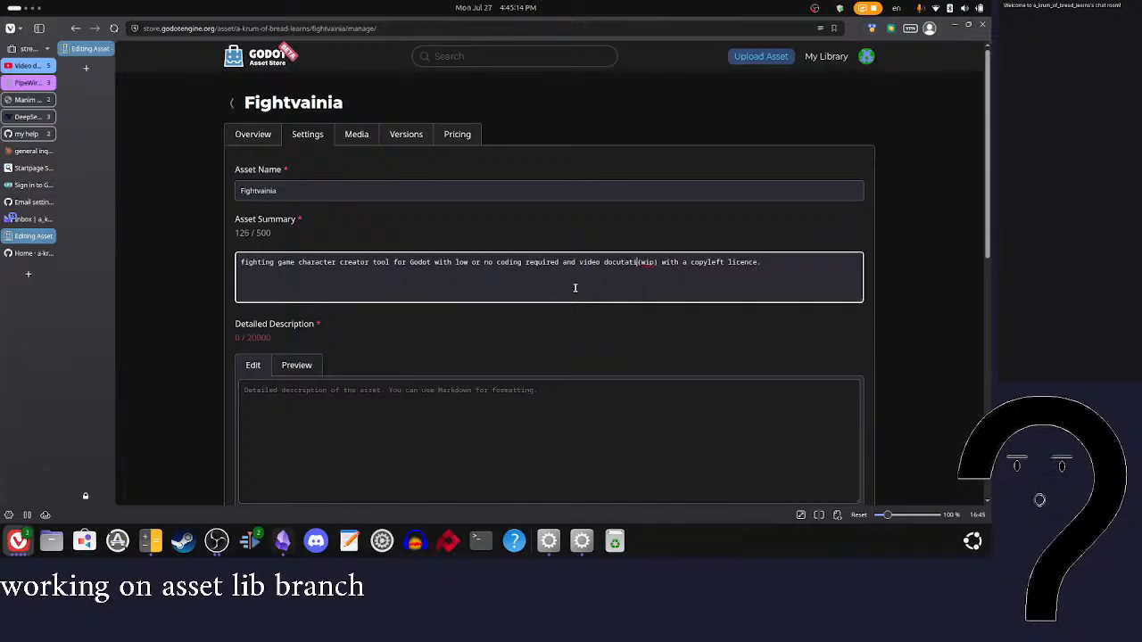
type("how hoe the ")
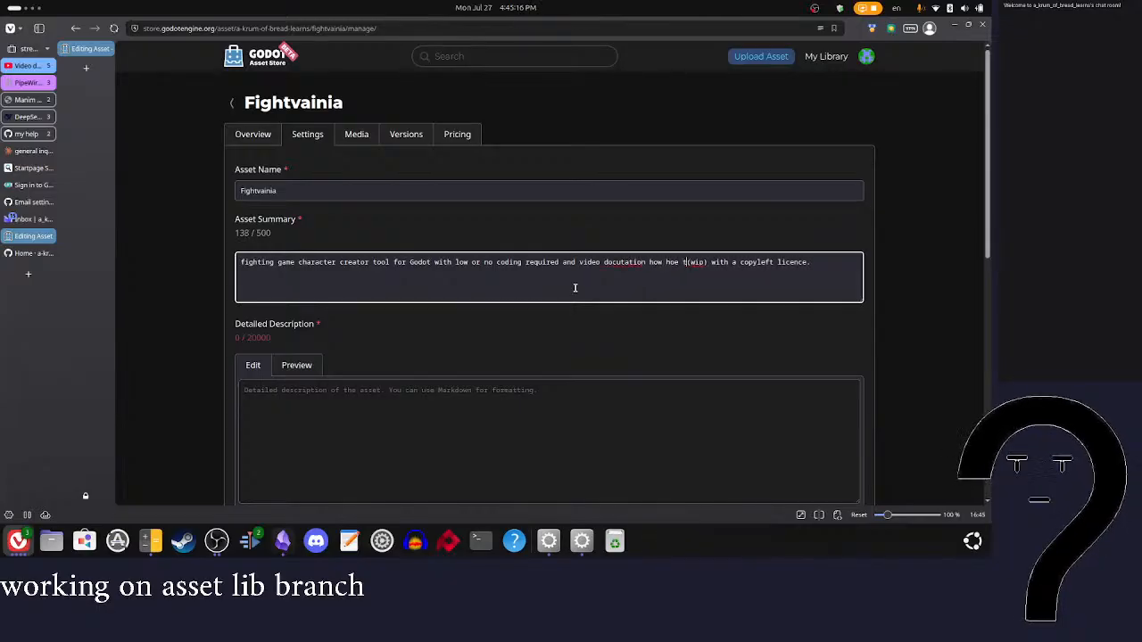
type("tool ")
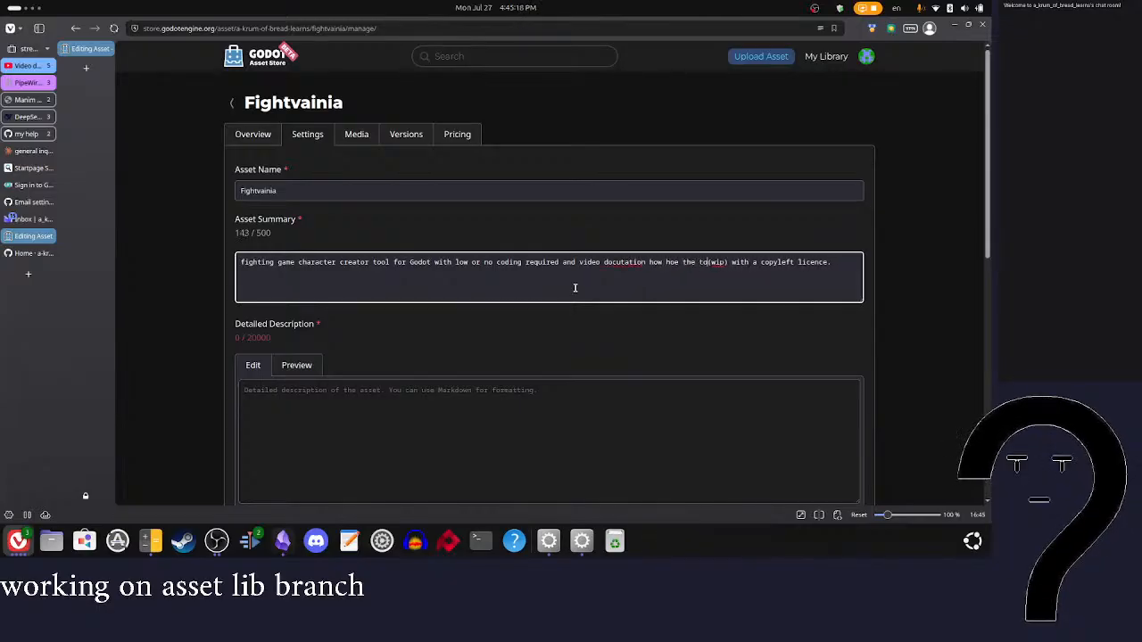
type("was build ")
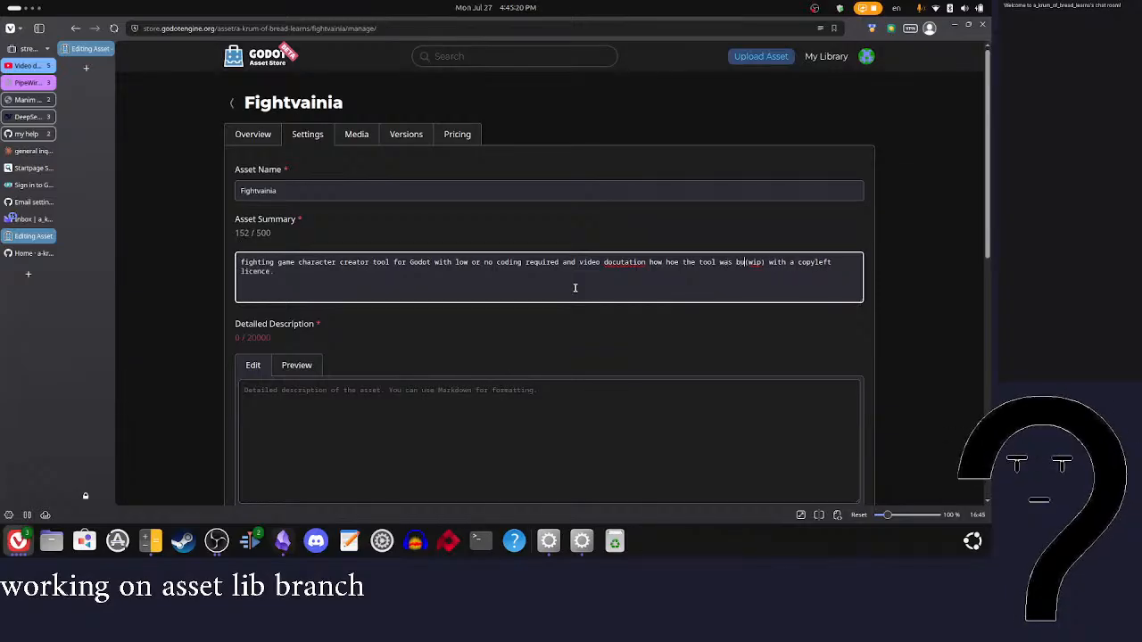
type("and video ")
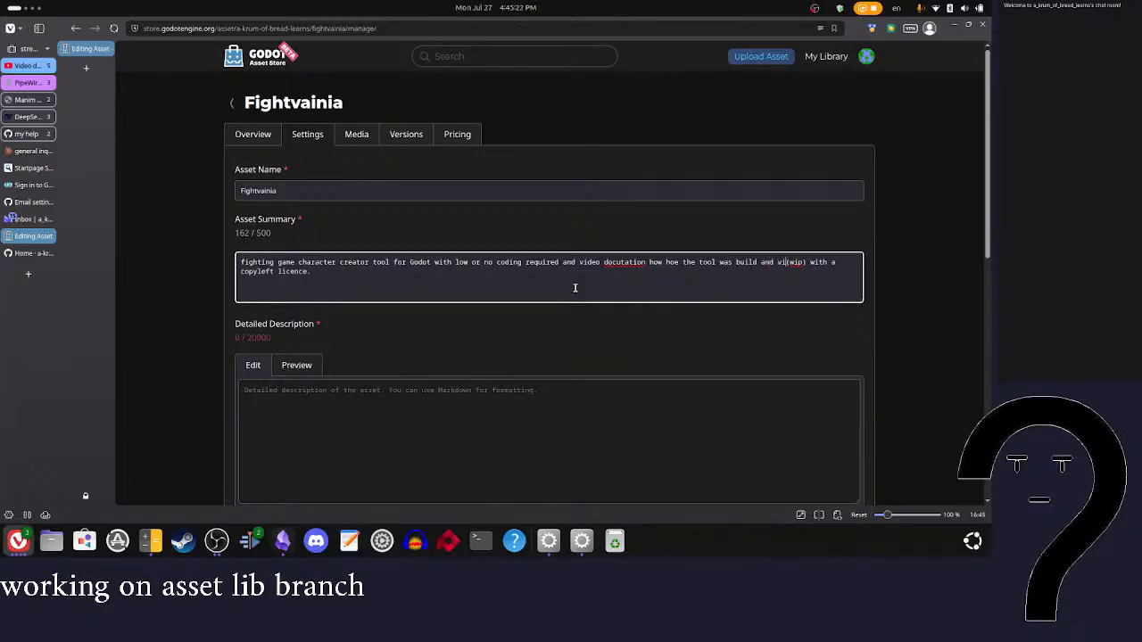
type("tutorials ")
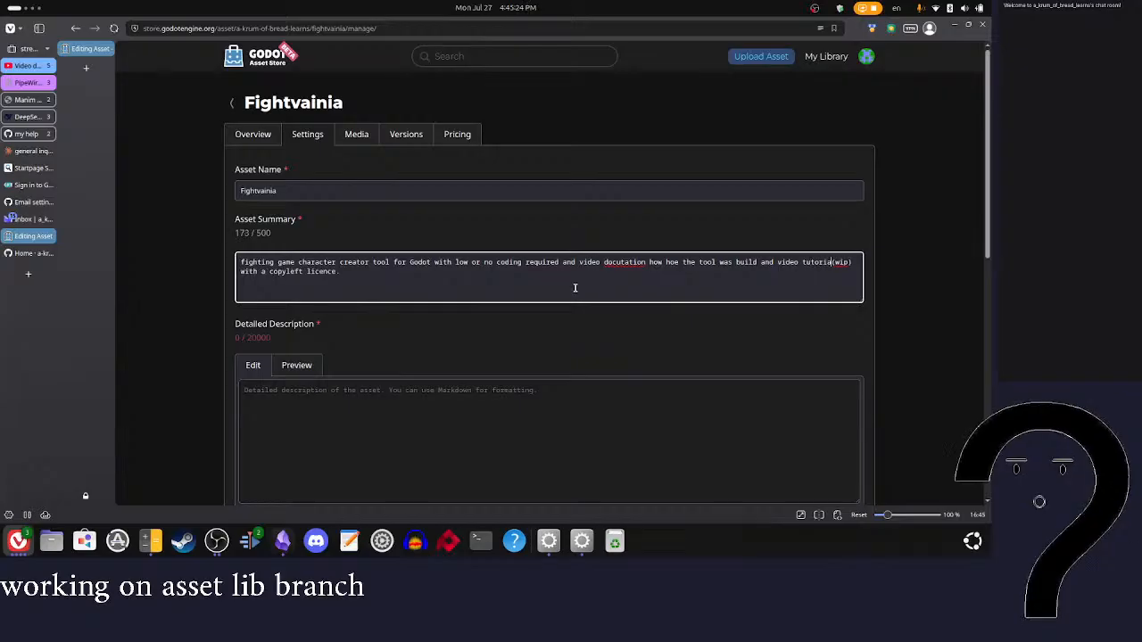
type("on ho")
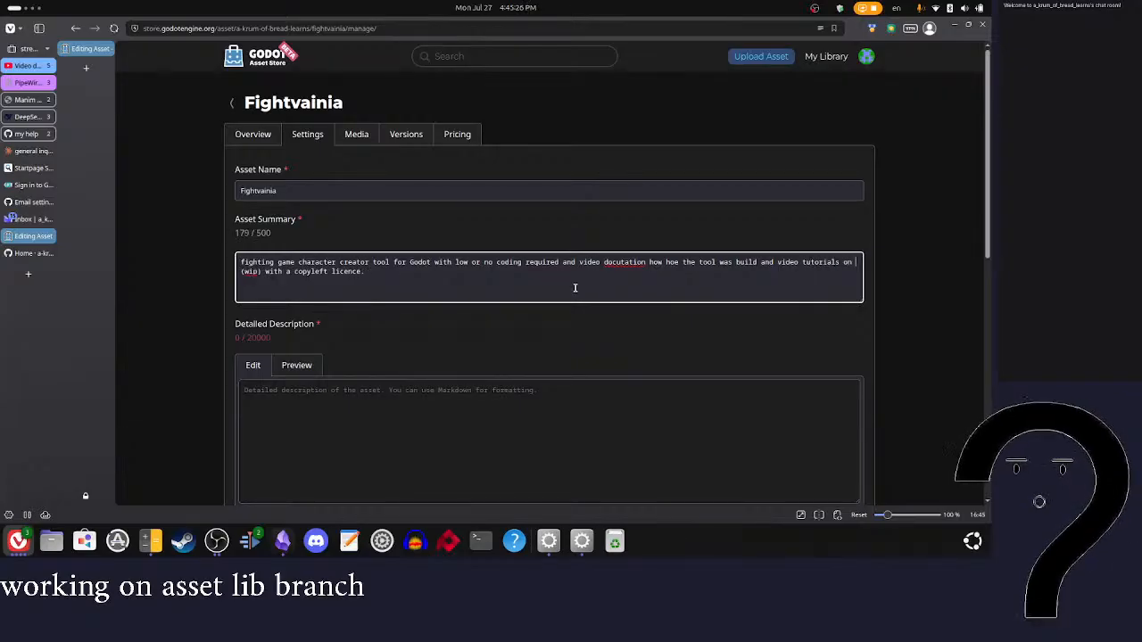
type("w to use i")
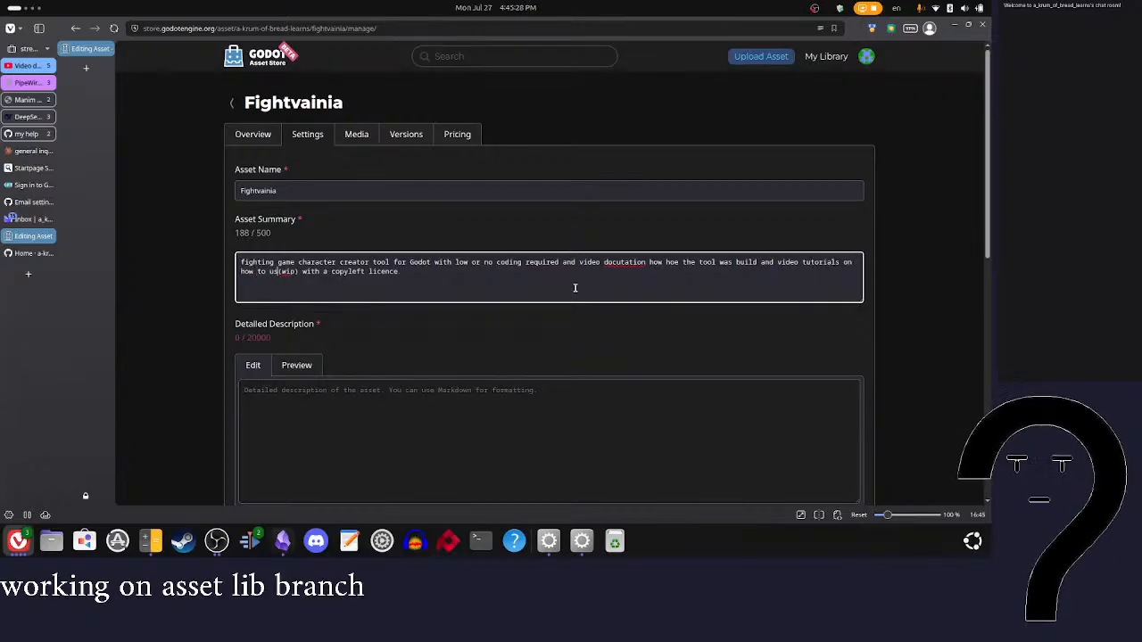
type("t")
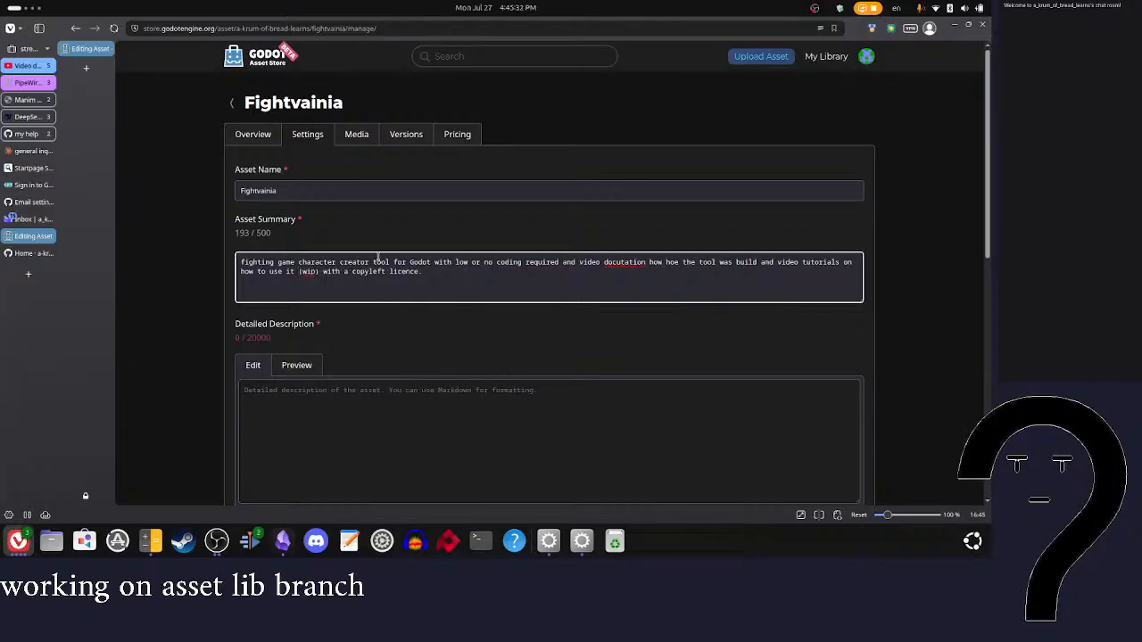
Step: Correct the misspelled word after "video" in the asset summary to "documentation" using the spelling suggestion
left_click_drag(324, 269, 464, 273)
left_click(463, 277)
right_click(625, 264)
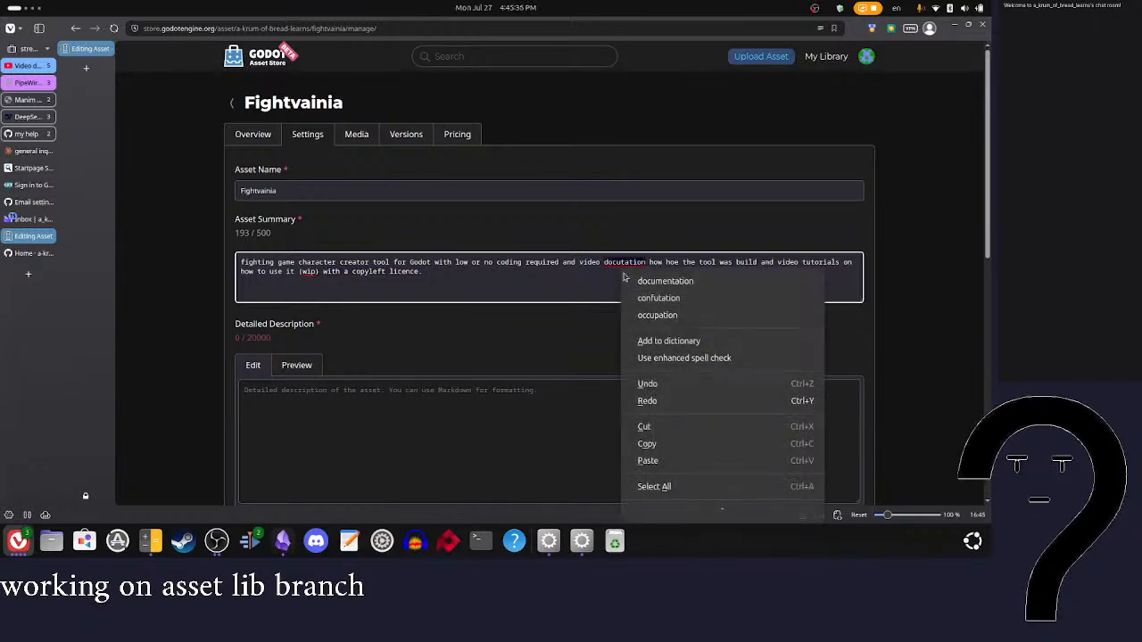
left_click(665, 281)
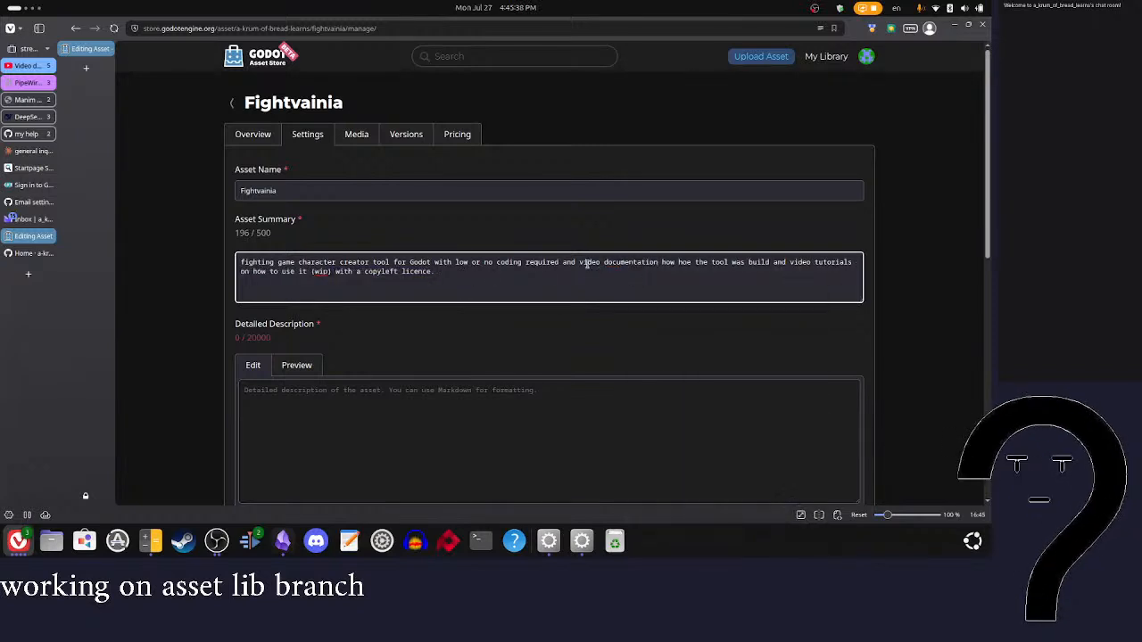
Step: Remove the stray word "hoe" from the asset summary and insert "on" before "how the tool was build"
key("BackSpace")
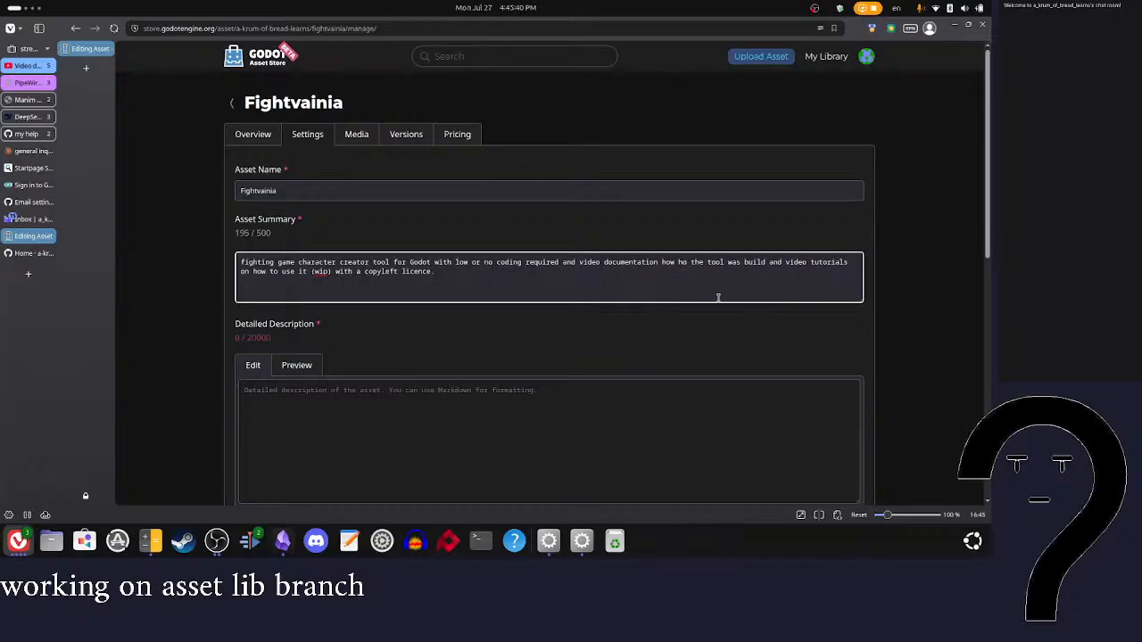
key("BackSpace")
key("BackSpace")
key("BackSpace")
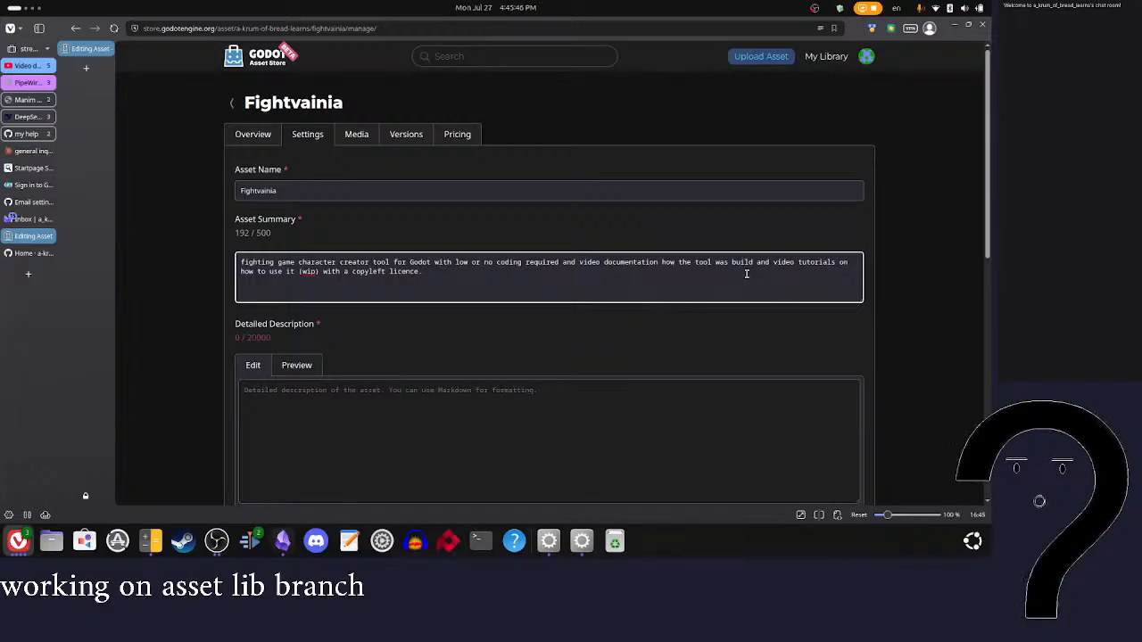
left_click(663, 262)
type("on")
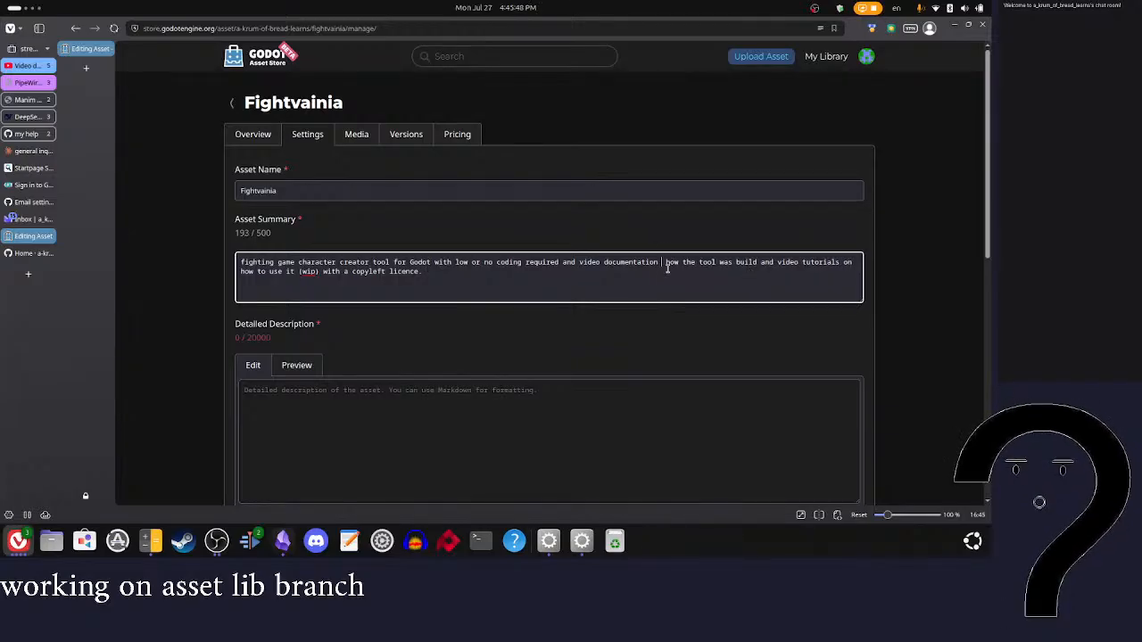
Step: In the asset summary, put a comma instead of "and" before "video tutorials" and use "has" before "a copyleft licence"
double_click(776, 263)
key("BackSpace")
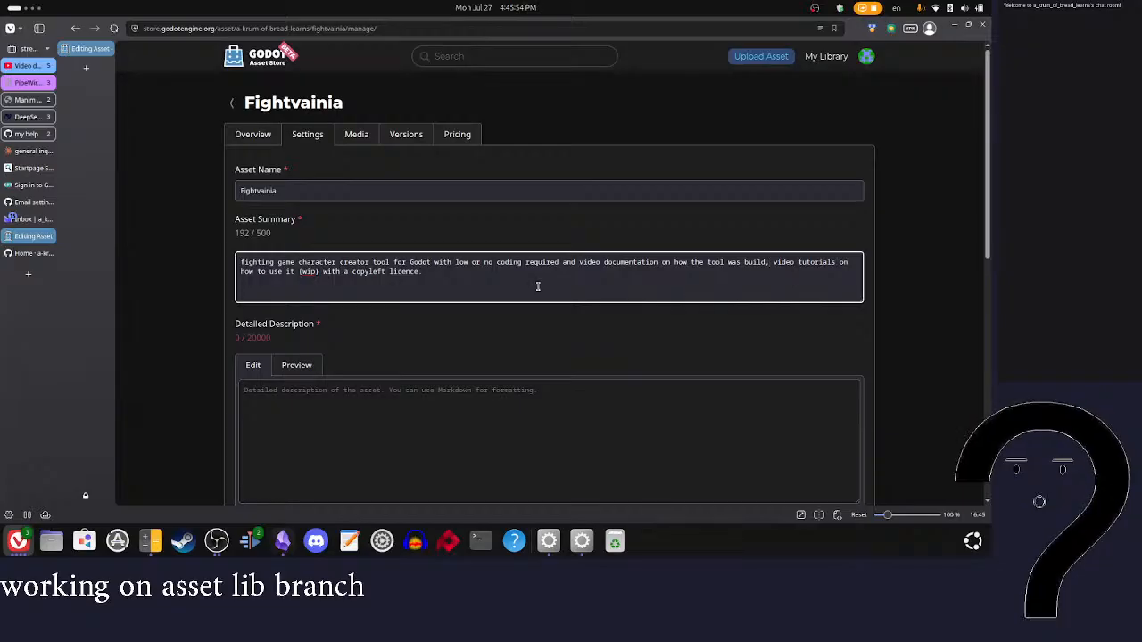
left_click(296, 271)
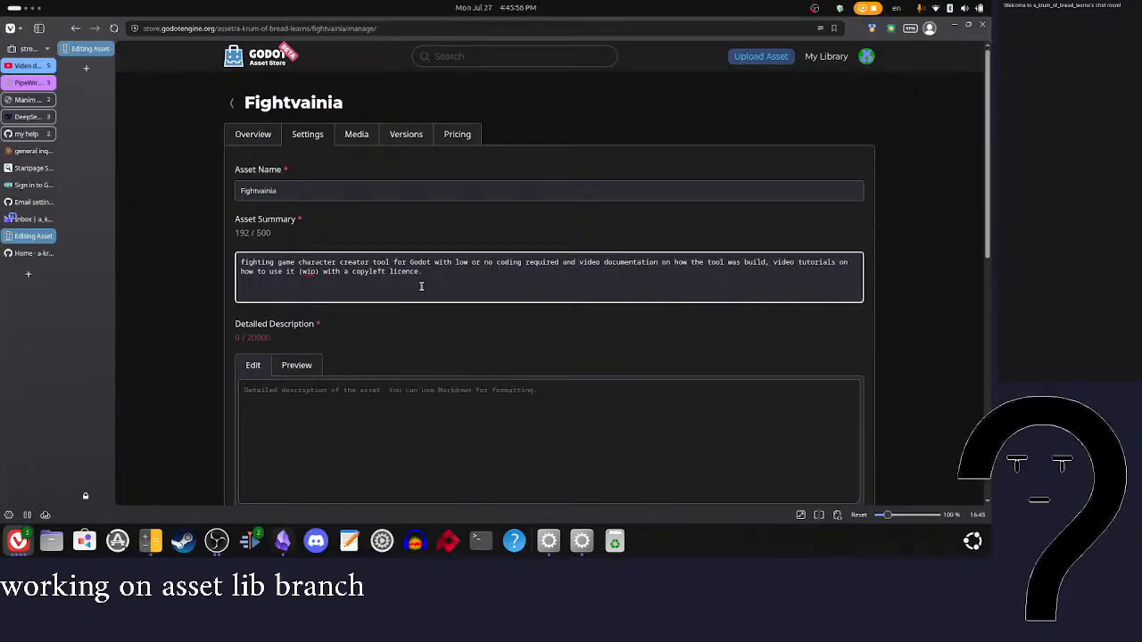
left_click(321, 271)
key("BackSpace")
type("has")
Step: Capitalize the summary's first word as "Fighting" and replace the "and" after "coding required" with a comma
left_click(245, 264)
key("BackSpace")
type("F")
left_click_drag(423, 263, 777, 262)
left_click(513, 273)
left_click(764, 280)
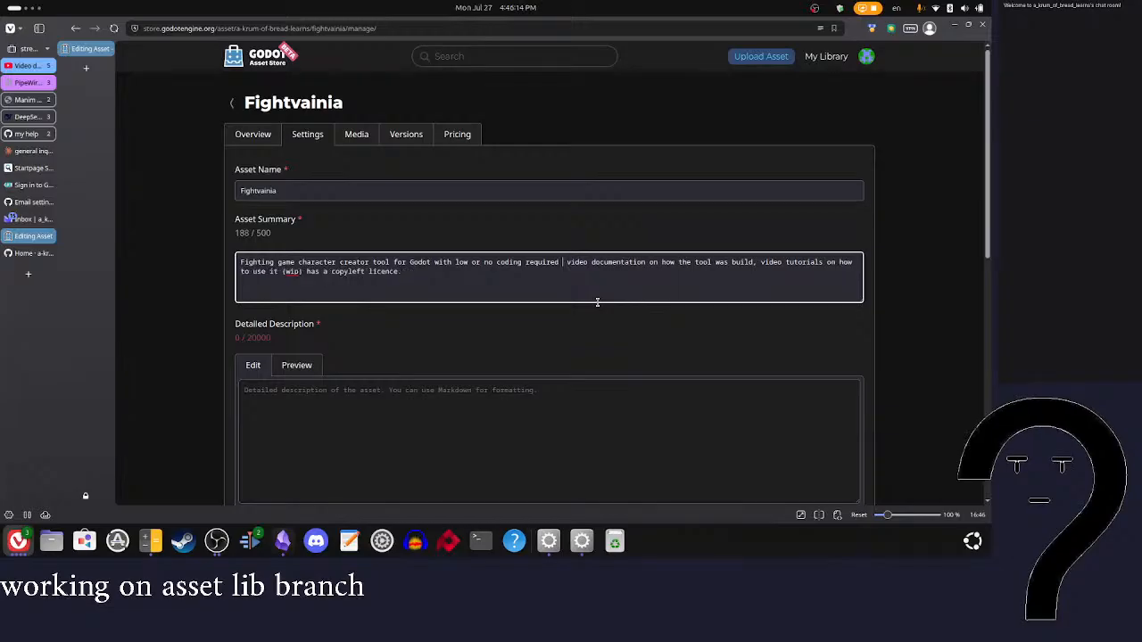
key("BackSpace")
type(",")
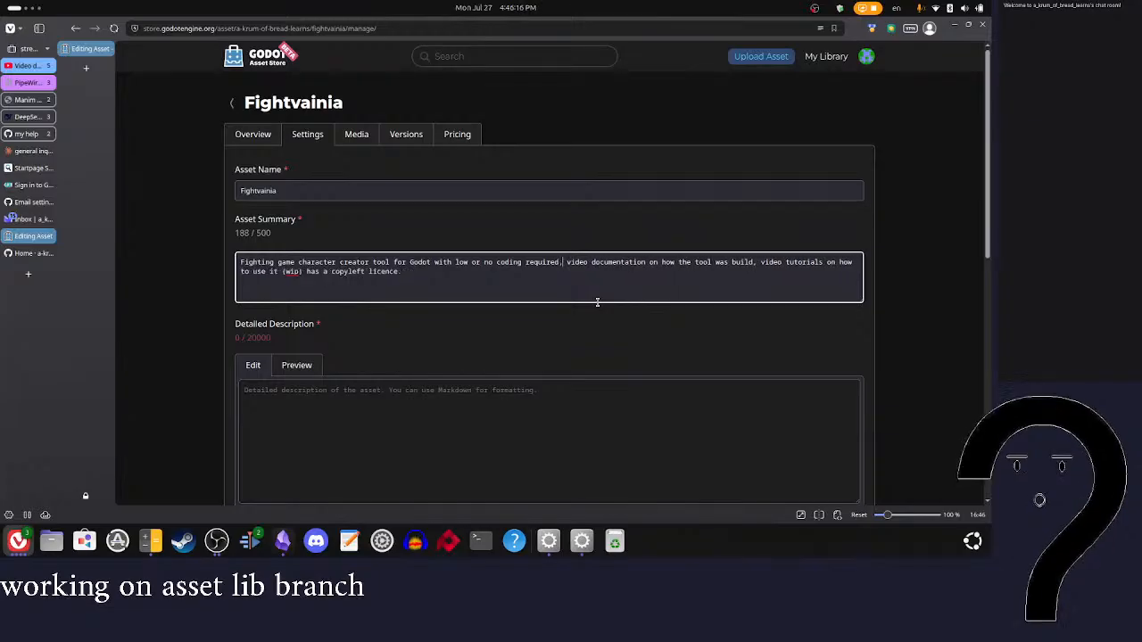
Step: Insert "parts of" before "the tool" in the summary's video documentation phrase
double_click(684, 263)
type("parts of the")
key("BackSpace")
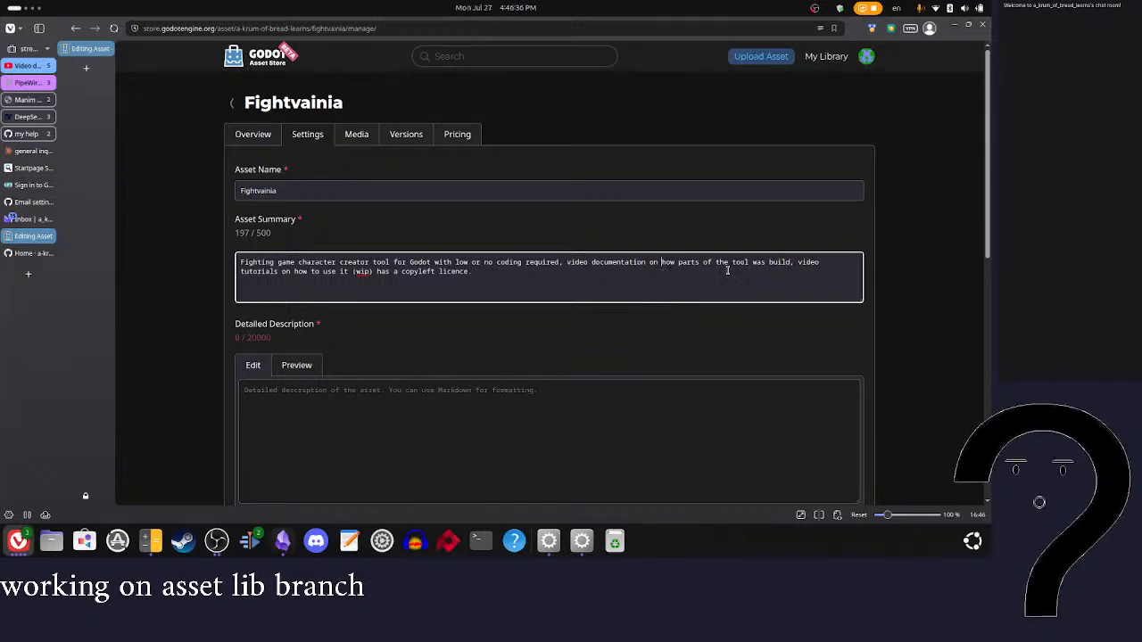
Step: Reword the summary's phrase after "video documentation on" as "how to rebuild the systems used", fixing the spelling of "rebuild"
left_click_drag(773, 262, 654, 263)
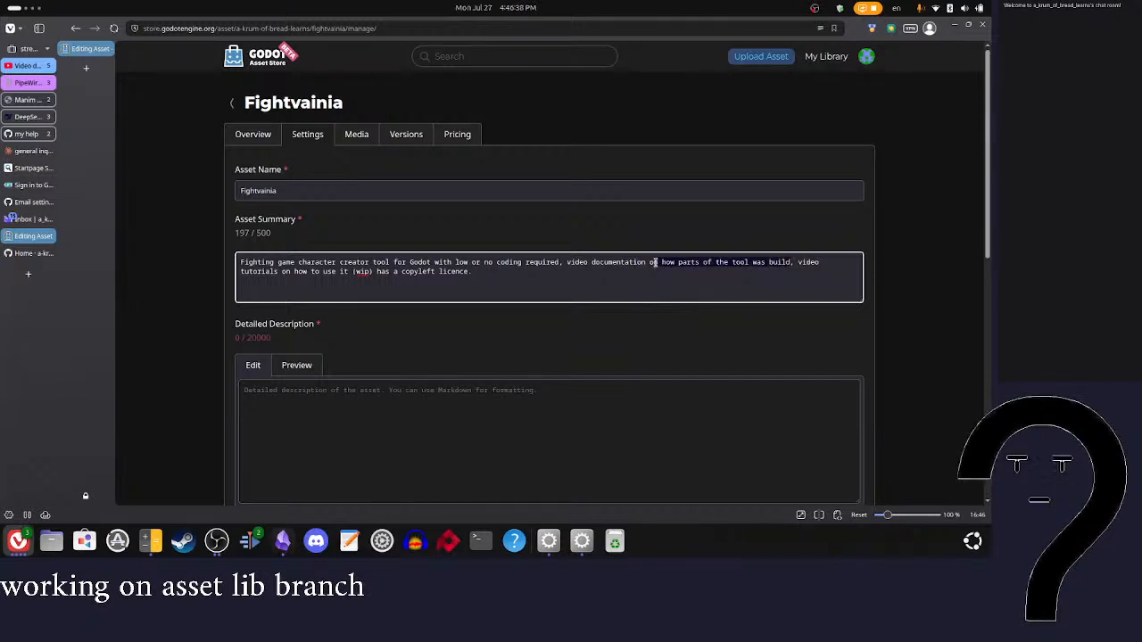
key("BackSpace")
type("how to re")
type("bild the s")
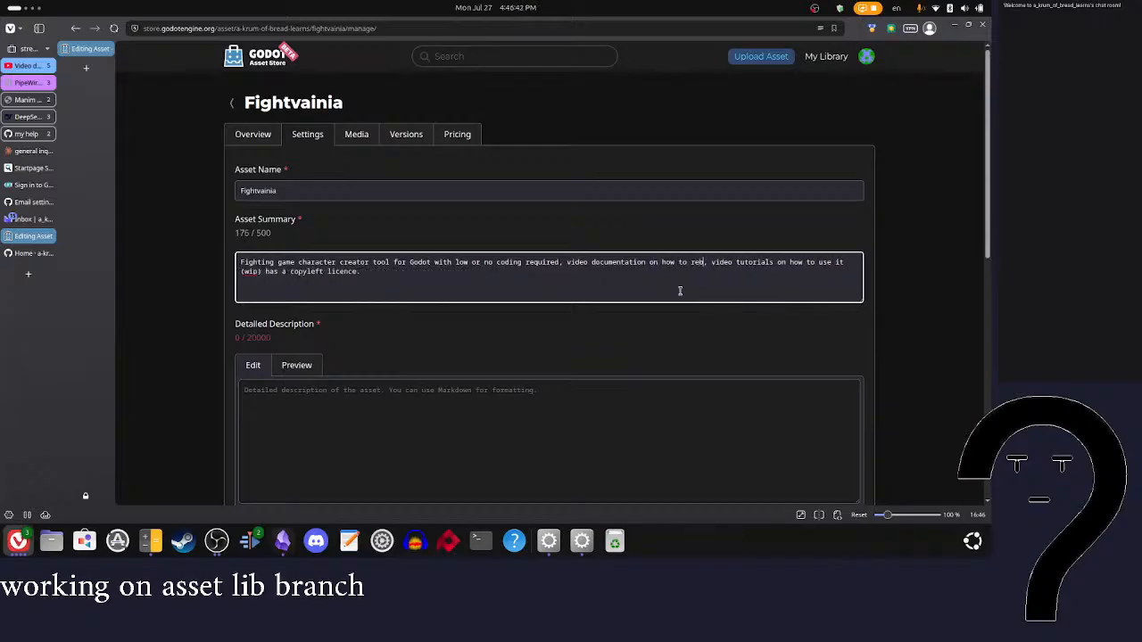
type("ystems")
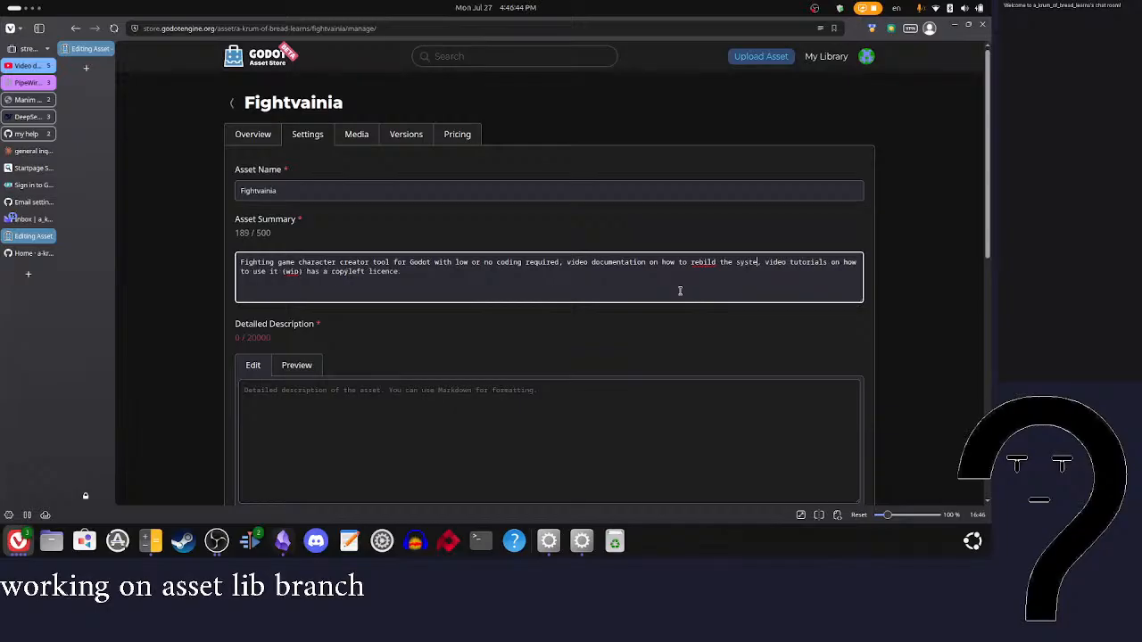
key("BackSpace")
right_click(705, 267)
left_click(734, 296)
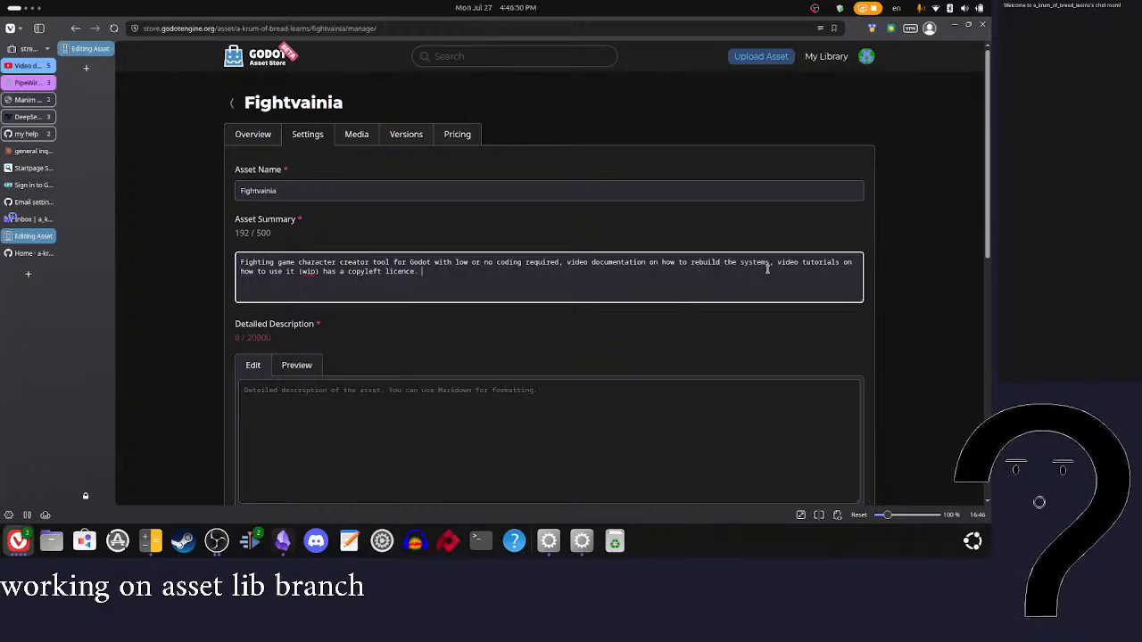
type("used")
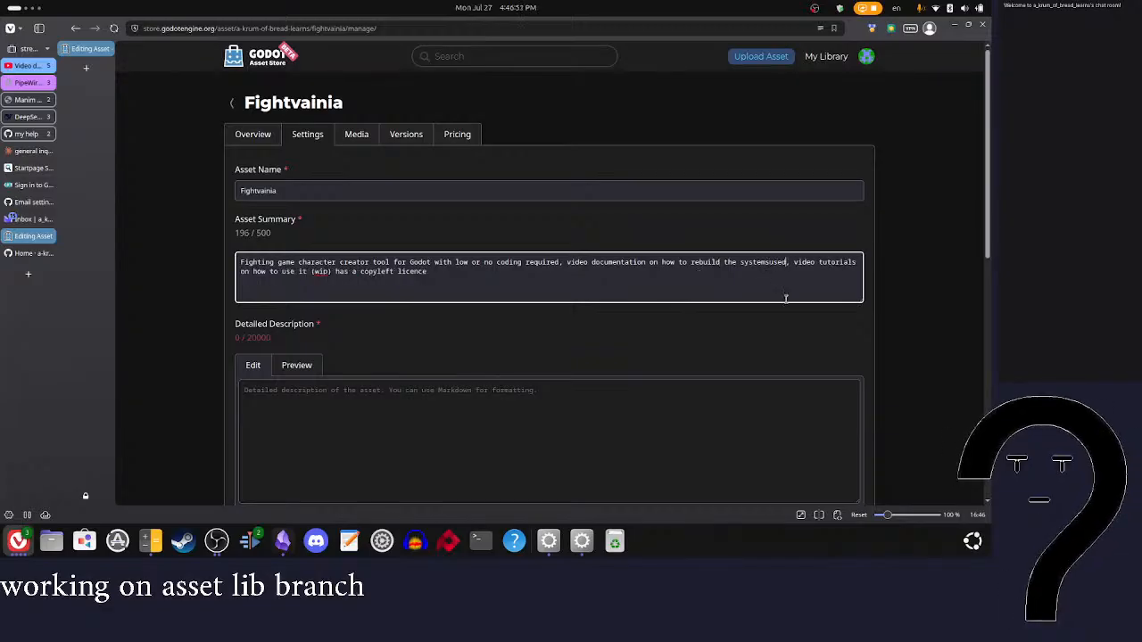
left_click(772, 264)
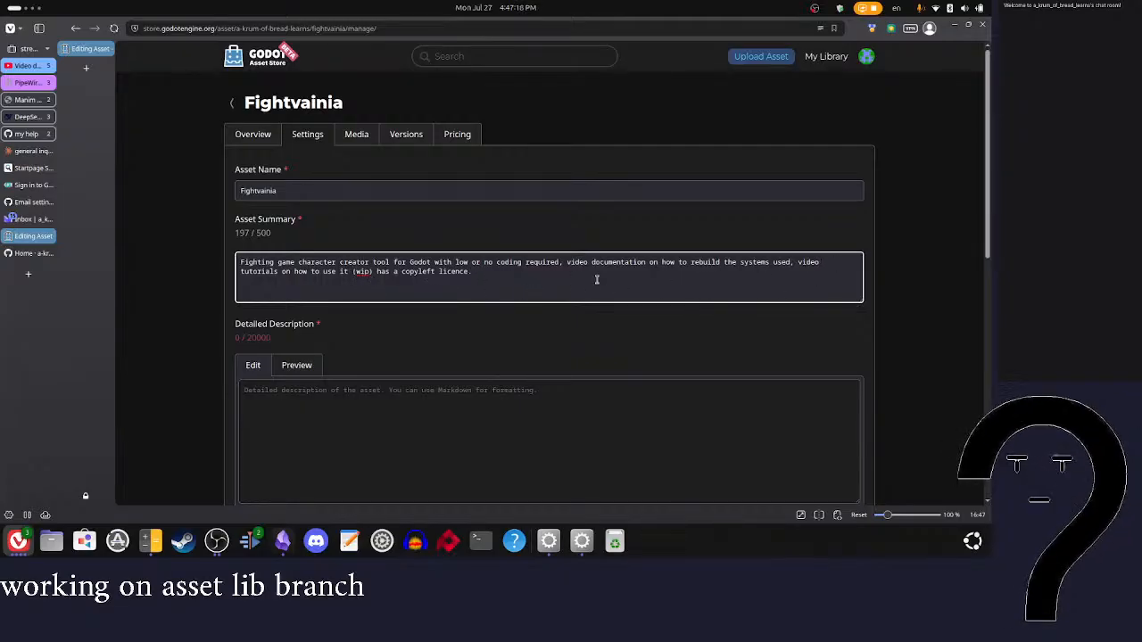
Step: Append "made by" and the creator's handle to the end of the asset summary
type("made by akrum of ")
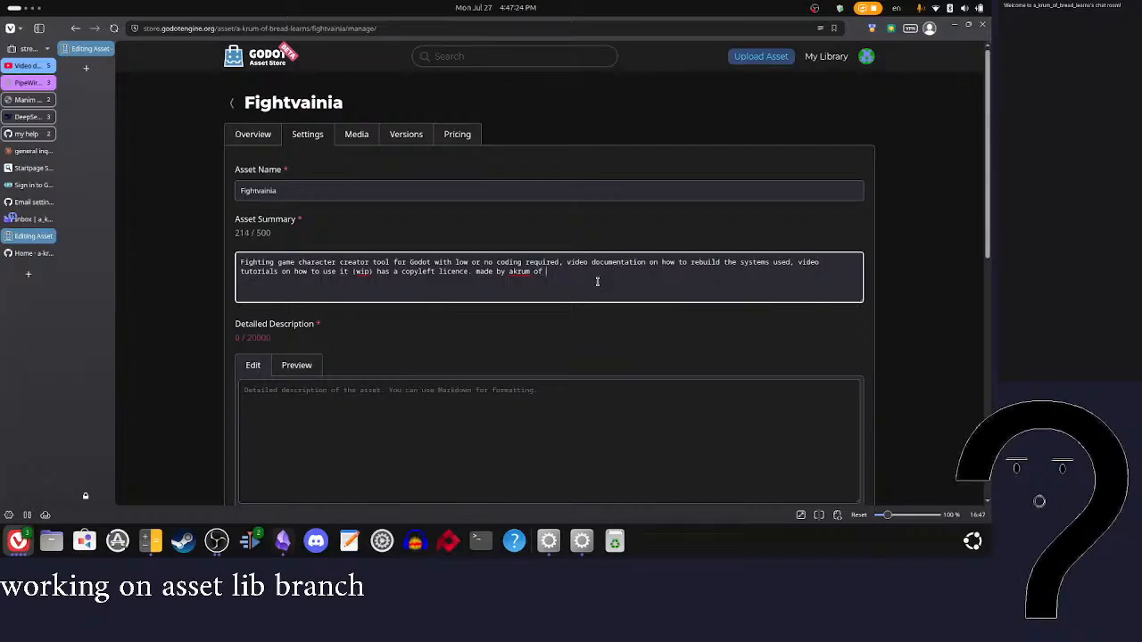
type("bread learns")
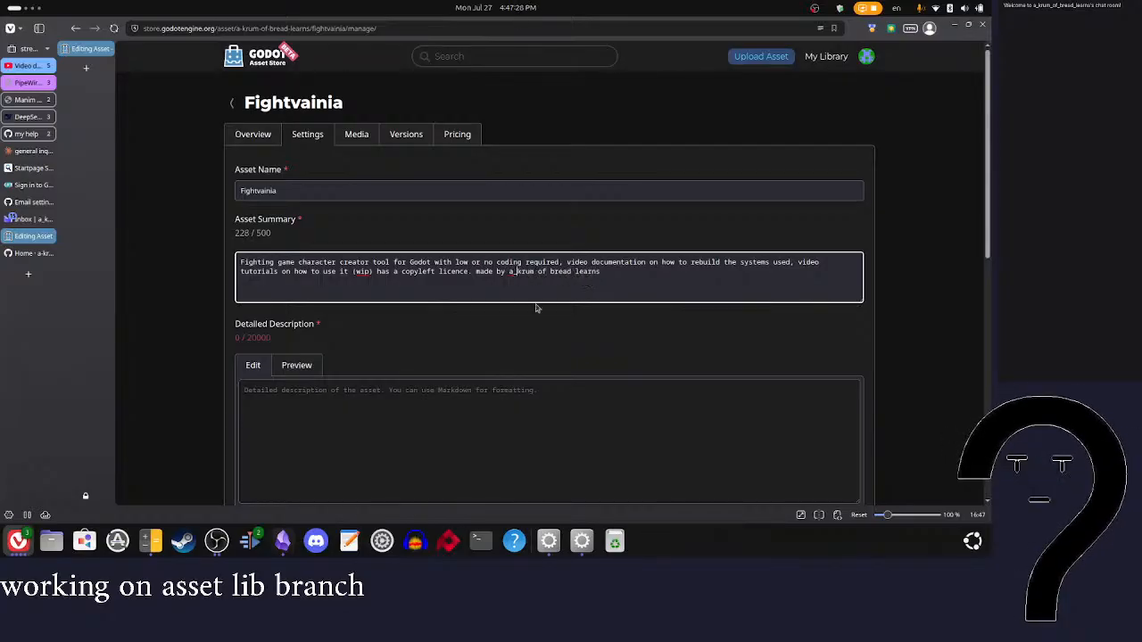
Step: Replace the spaces in the creator's handle in the summary with underscores
key("Delete")
type("_")
key("BackSpace")
type("_")
key("BackSpace")
type("_")
scroll(643, 290, "down", 4)
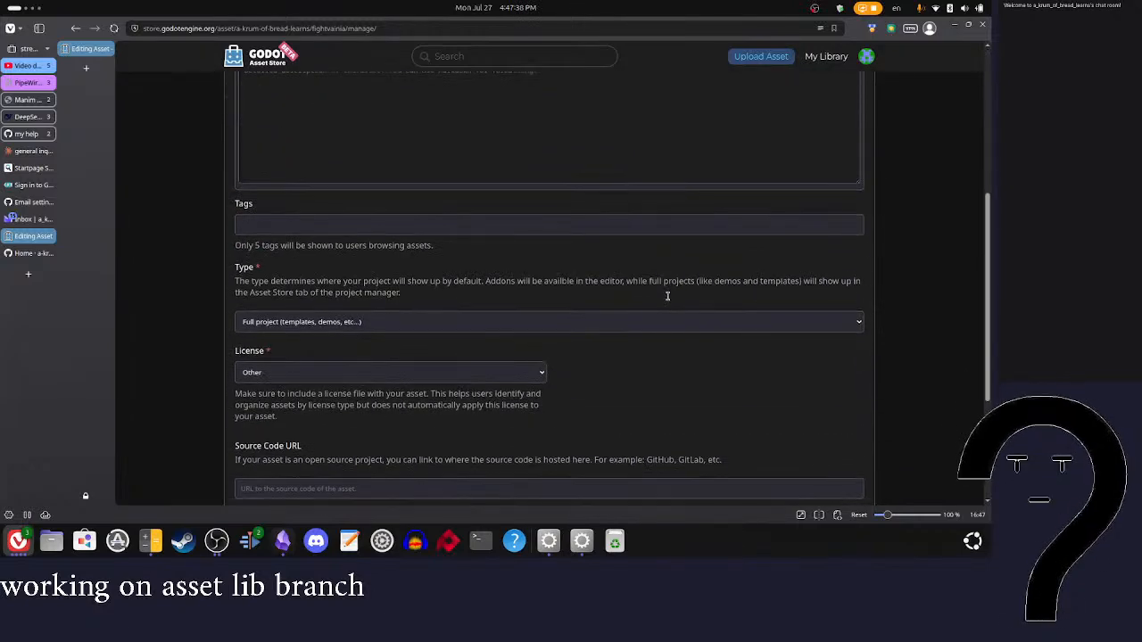
scroll(667, 296, "up", 2)
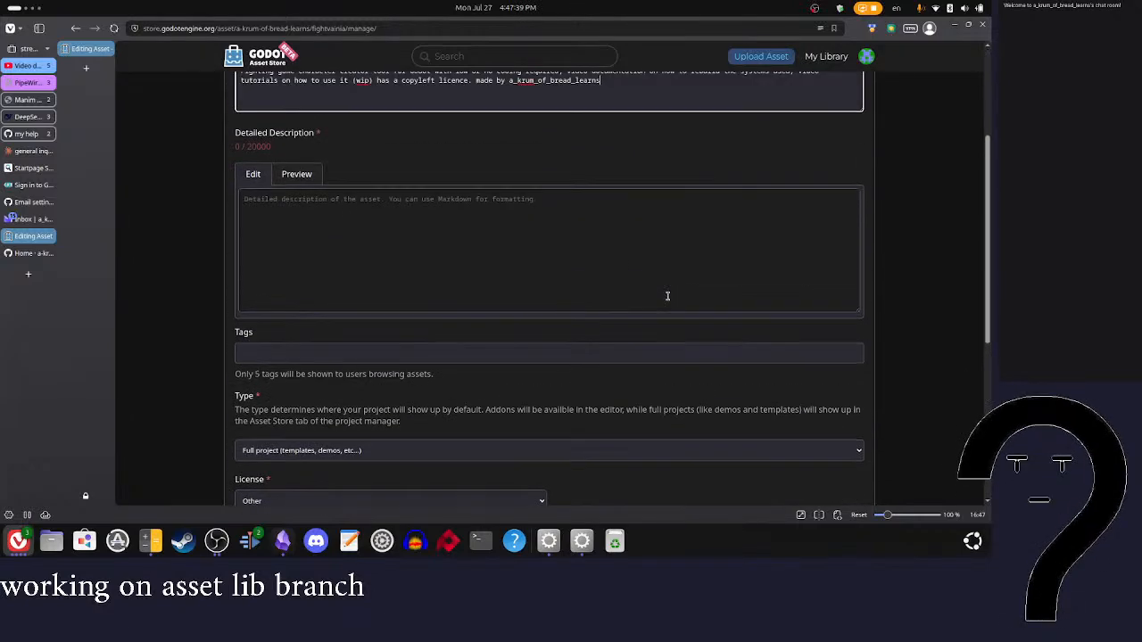
left_click(358, 228)
left_click(632, 79)
left_click(28, 274)
type("doc")
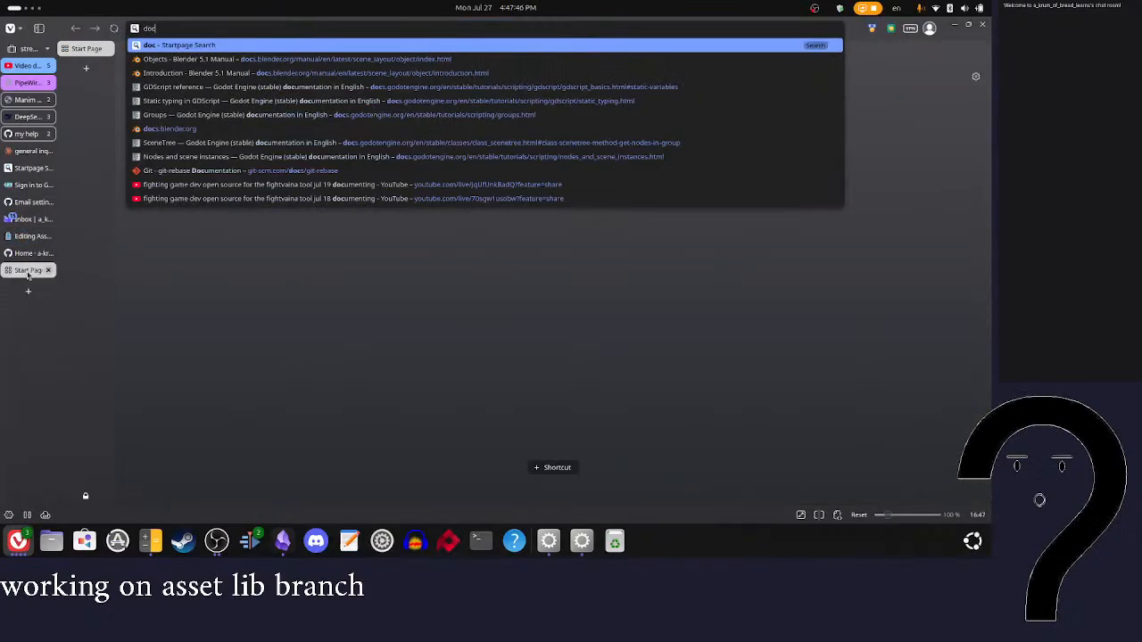
key("BackSpace")
key("BackSpace")
key("BackSpace")
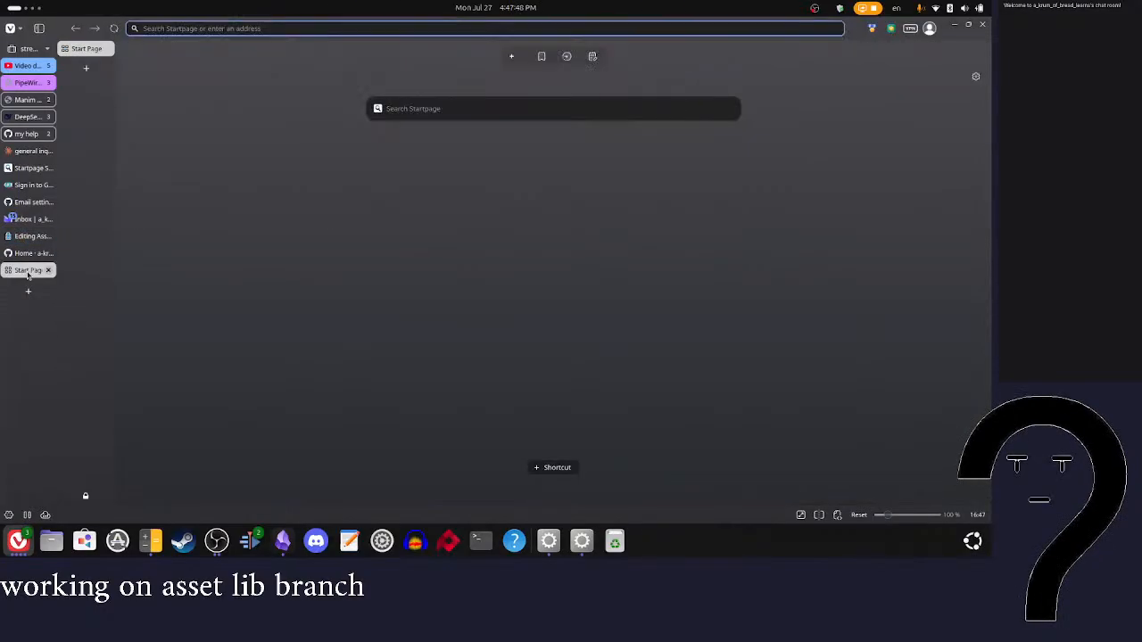
type("google")
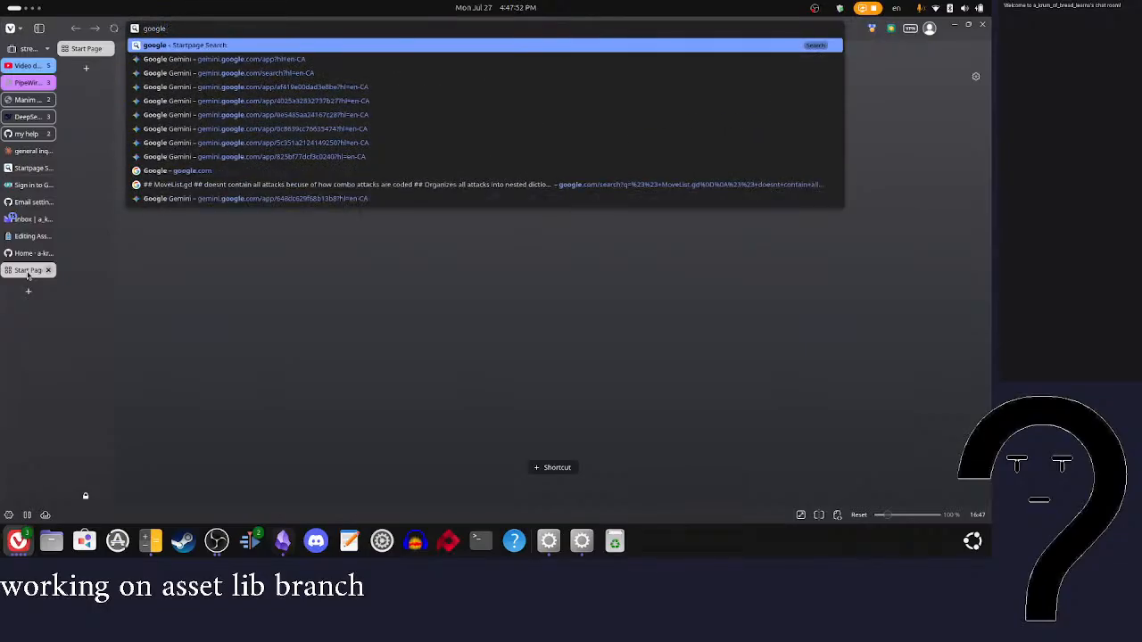
key("BackSpace")
key("BackSpace")
key("BackSpace")
key("BackSpace")
key("BackSpace")
key("BackSpace")
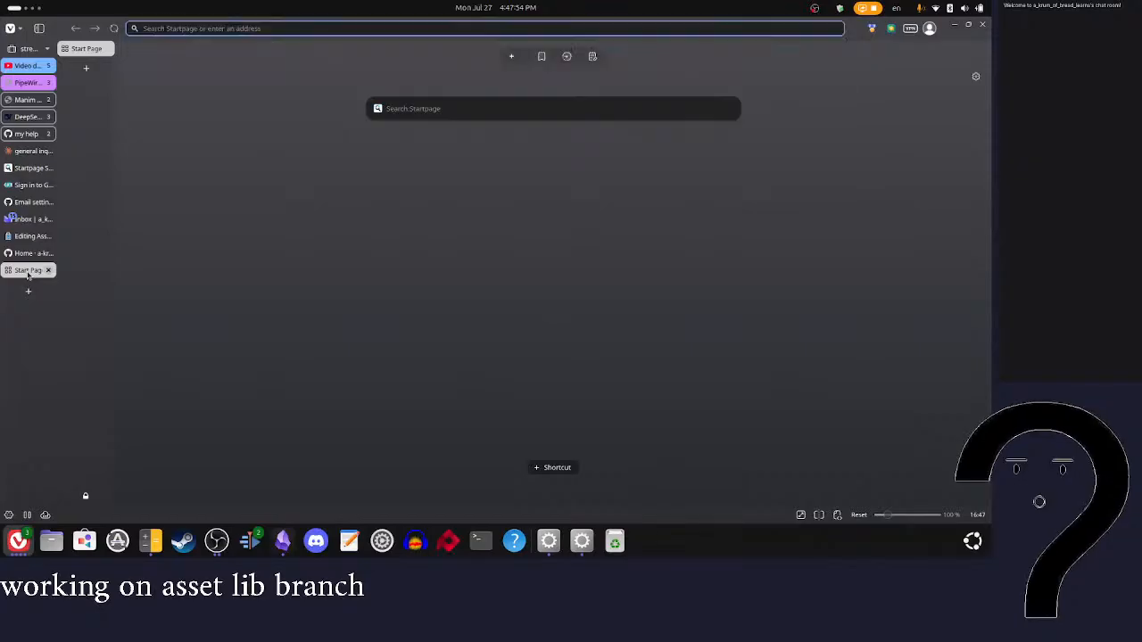
type("socials")
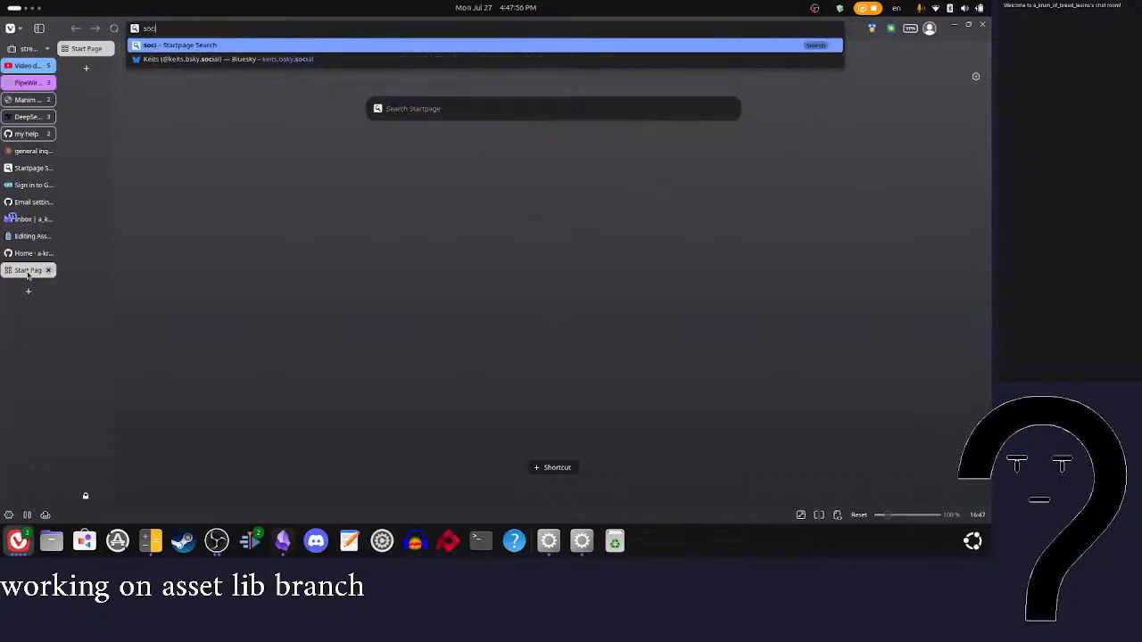
key("BackSpace")
key("BackSpace")
key("BackSpace")
key("BackSpace")
key("BackSpace")
key("BackSpace")
key("BackSpace")
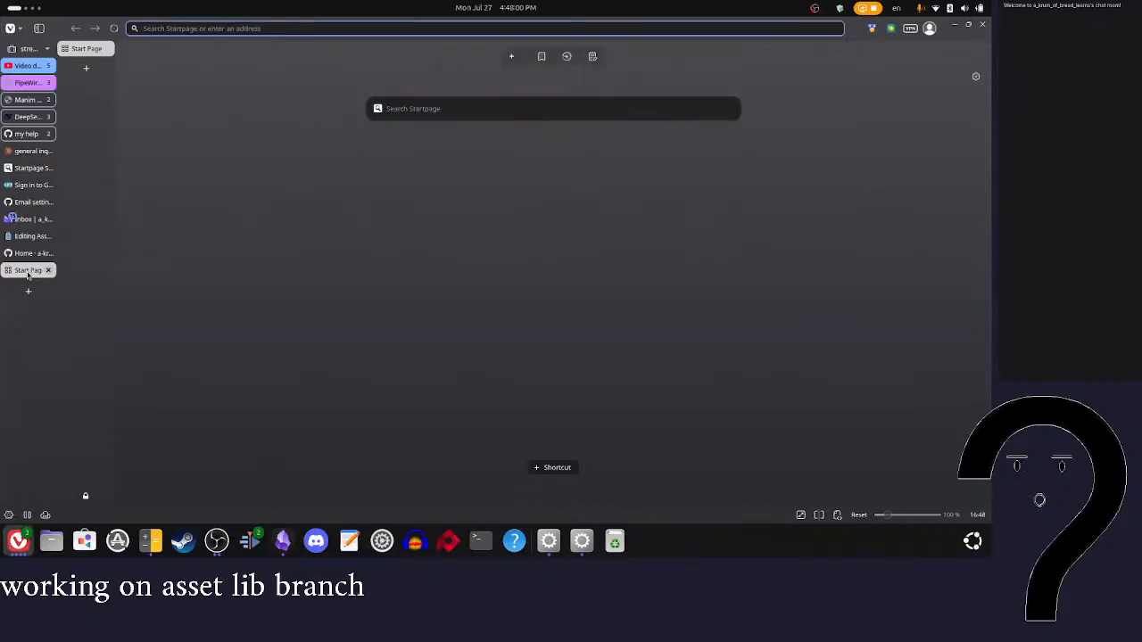
left_click(26, 254)
left_click(33, 235)
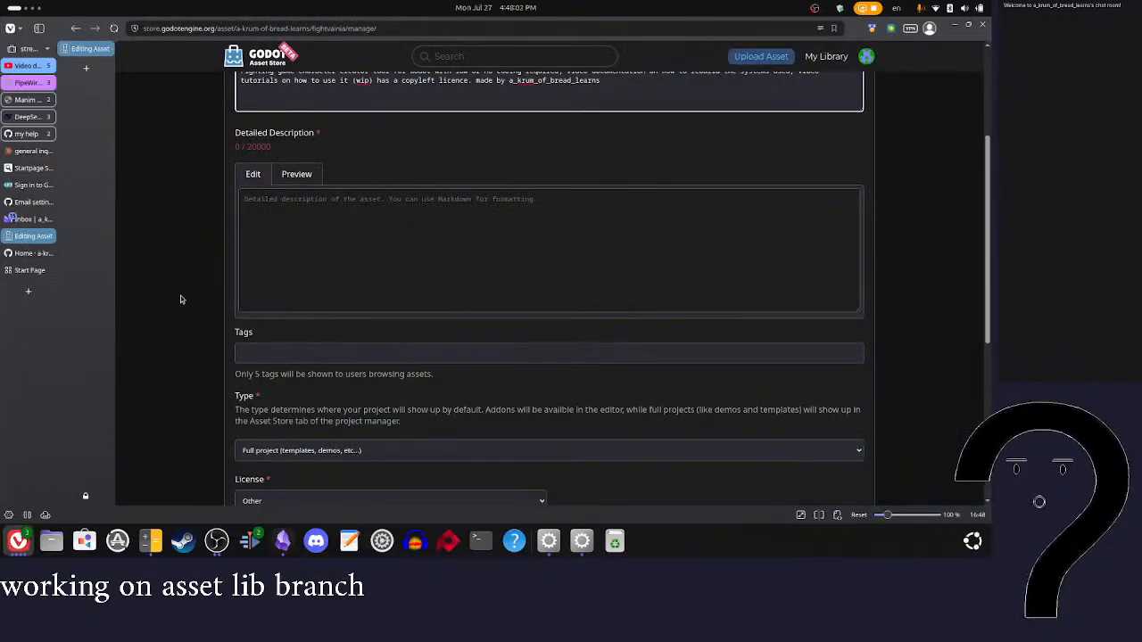
Step: Add the existing tags 2D and Fighting to the asset
scroll(411, 287, "down", 1)
left_click(400, 331)
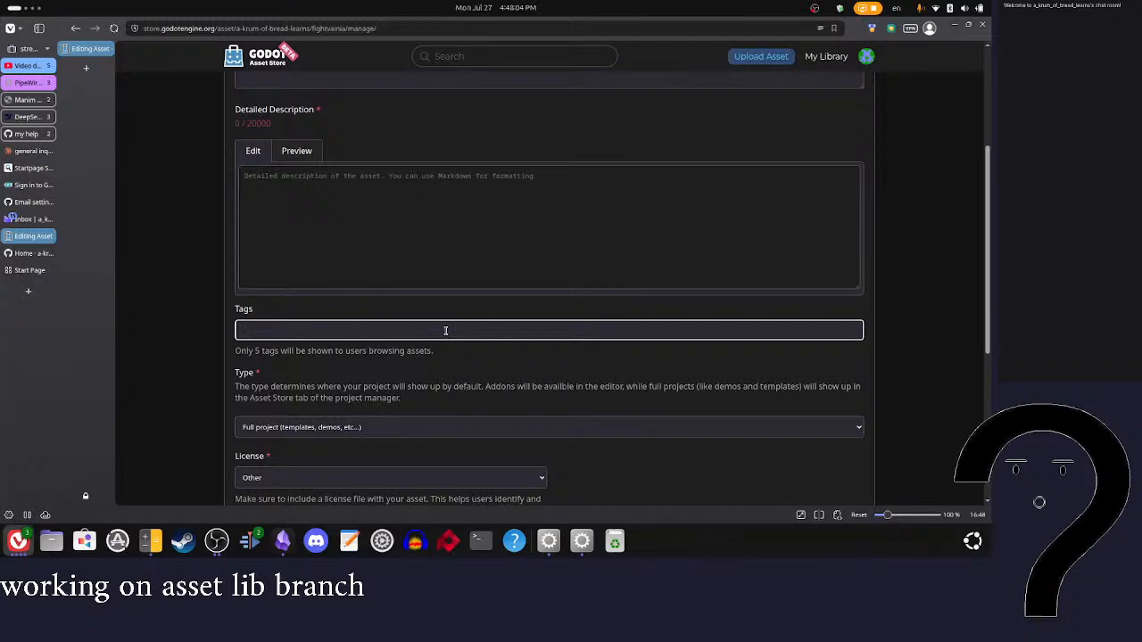
left_click(416, 370)
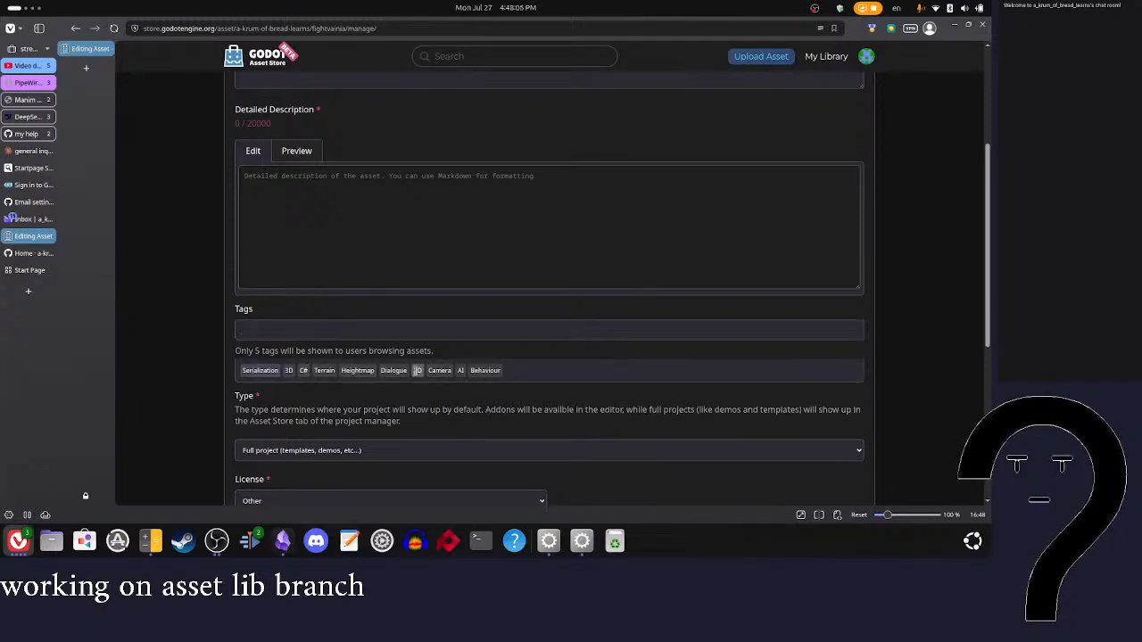
type("nigh")
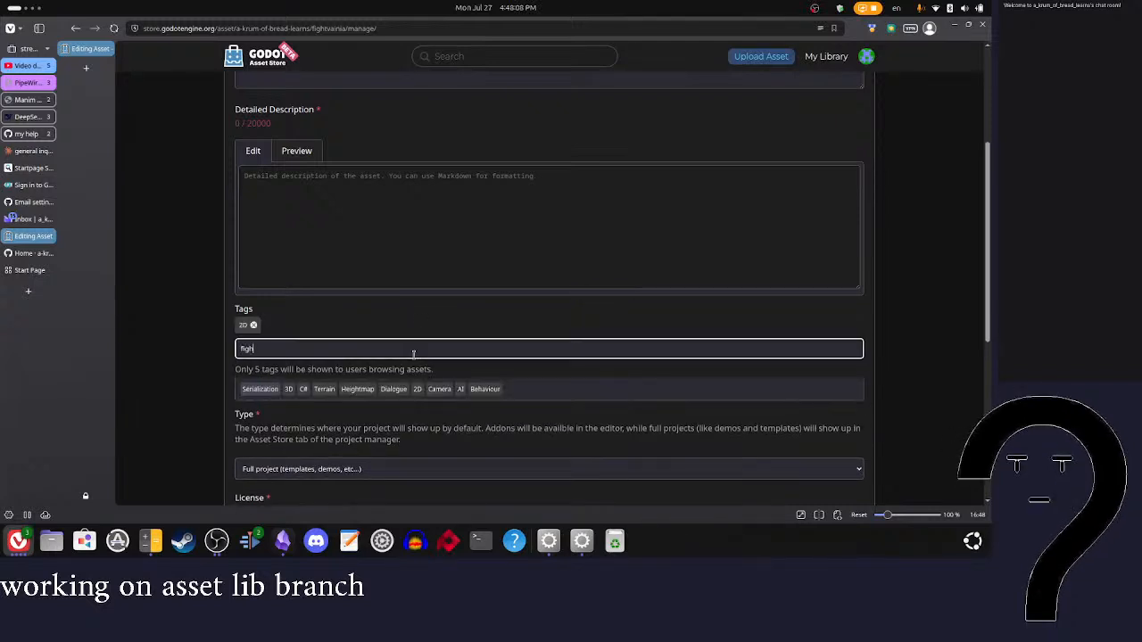
type("in")
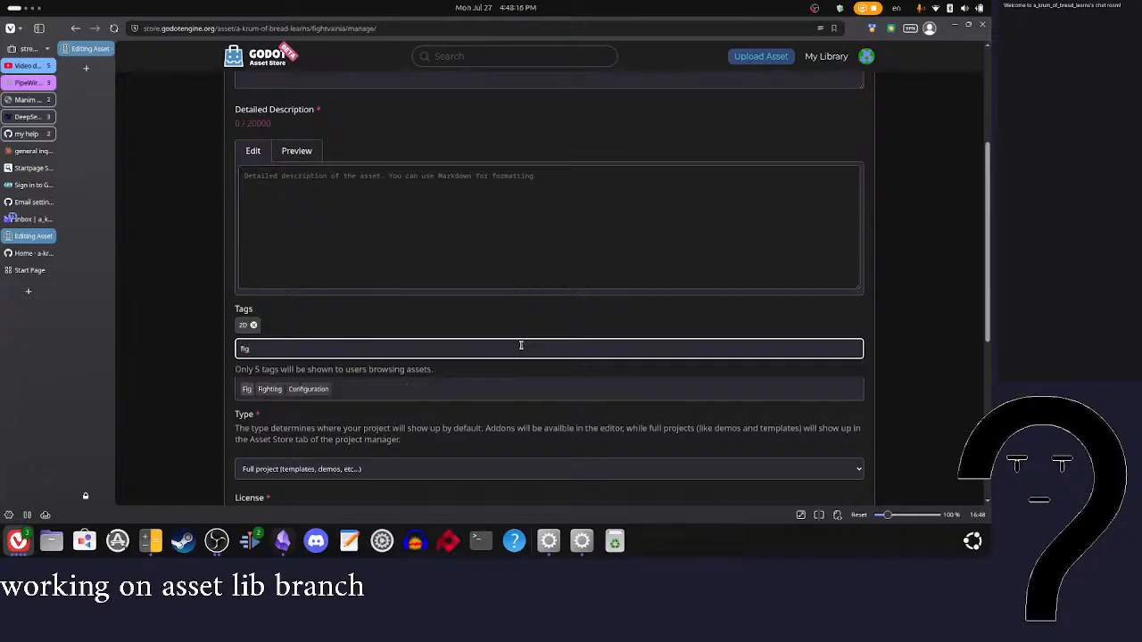
left_click(269, 390)
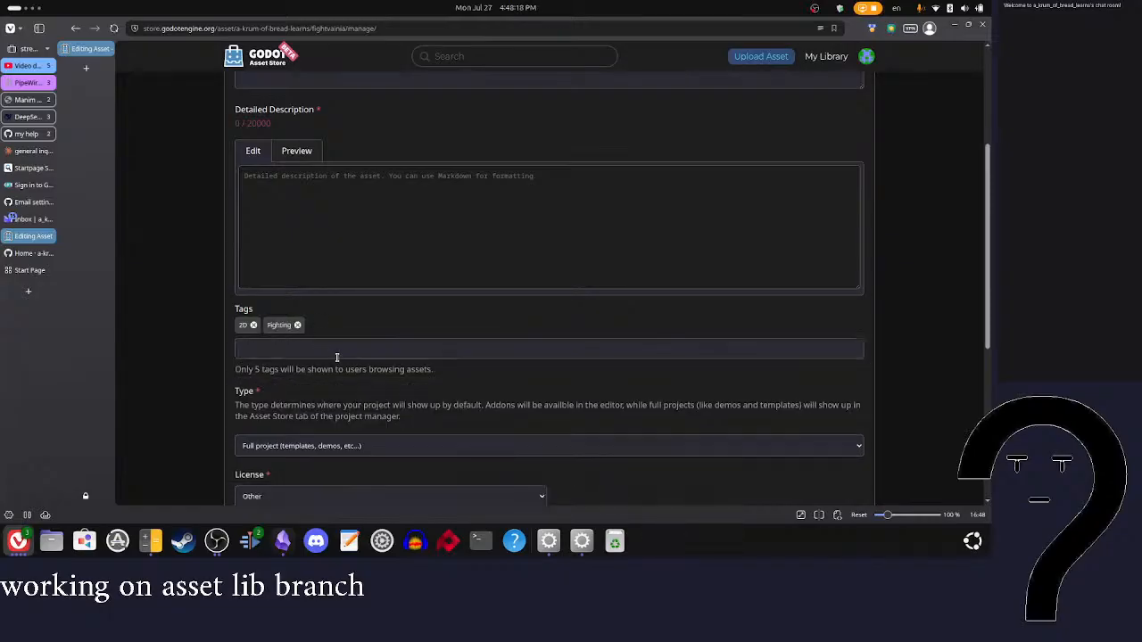
Step: Review the asset summary and the remaining settings for wording that suggests further tags
scroll(335, 352, "down", 5)
scroll(668, 250, "up", 10)
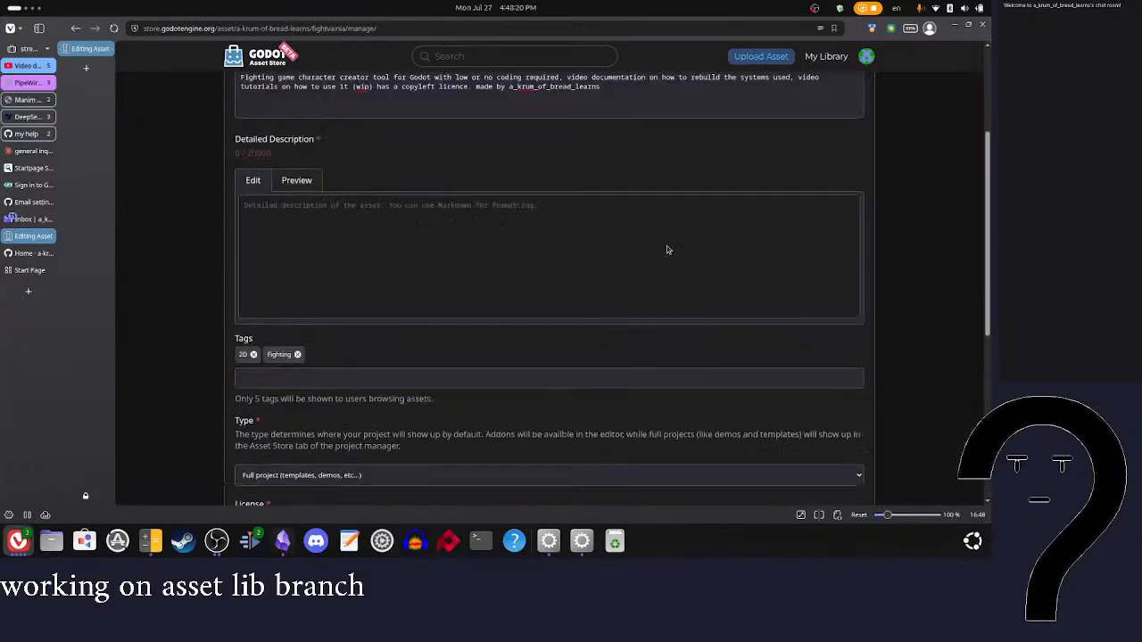
scroll(575, 265, "down", 5)
scroll(574, 265, "down", 4)
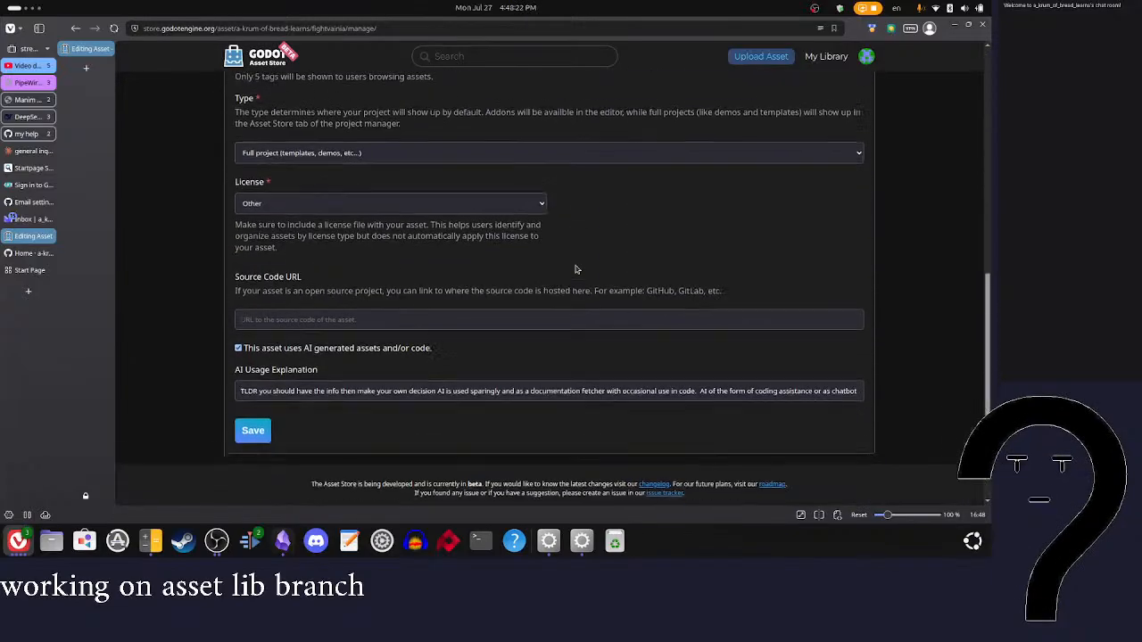
scroll(727, 274, "up", 10)
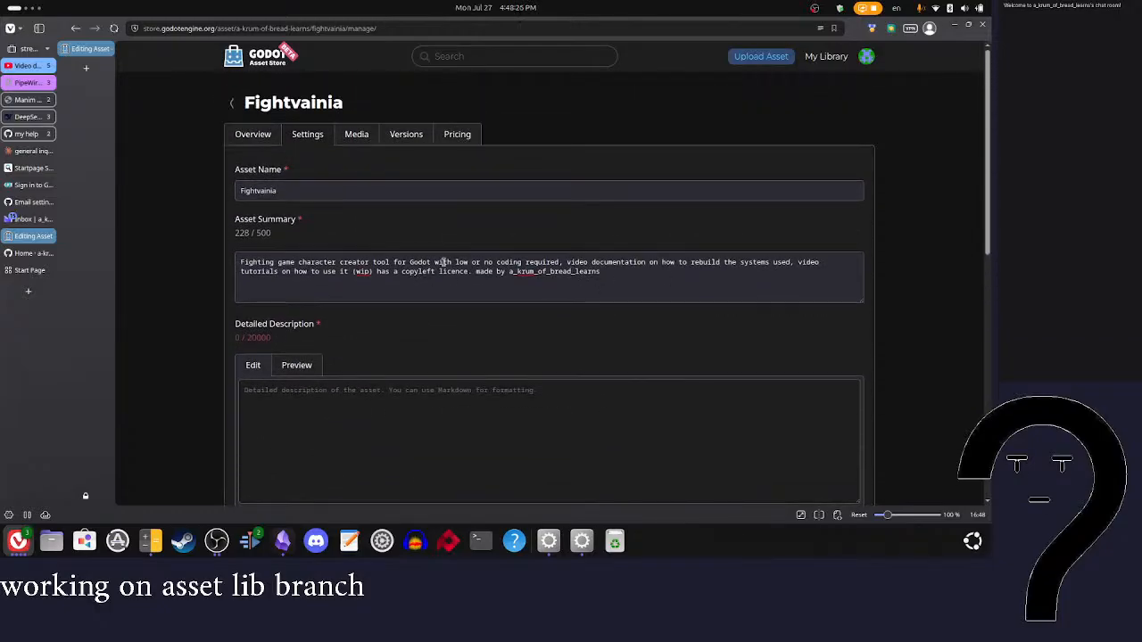
left_click(555, 265)
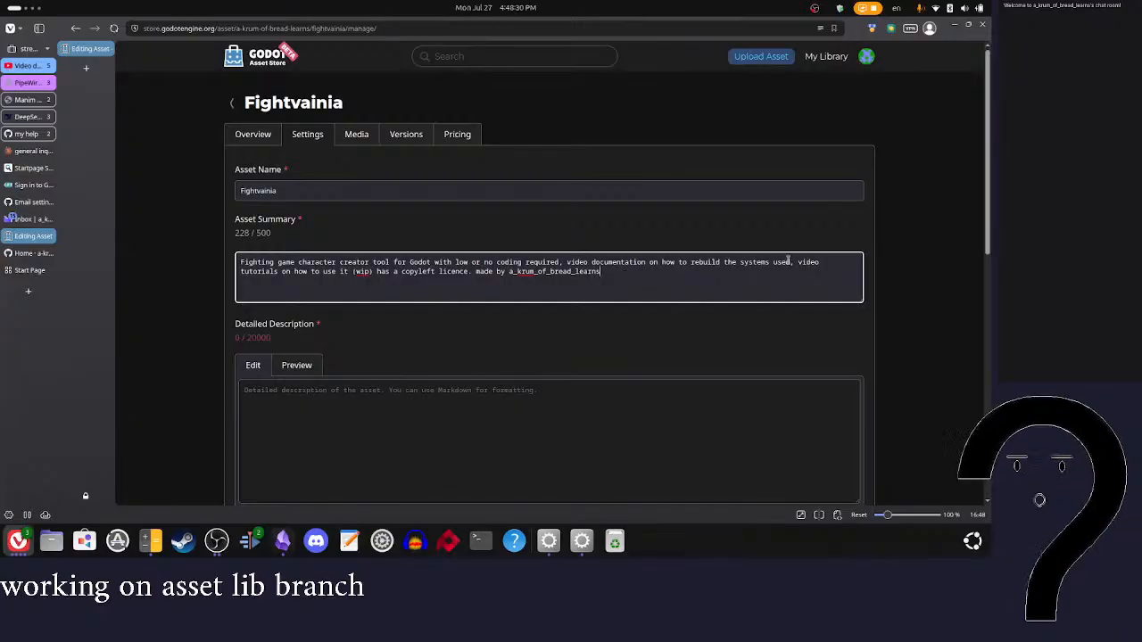
scroll(708, 277, "down", 5)
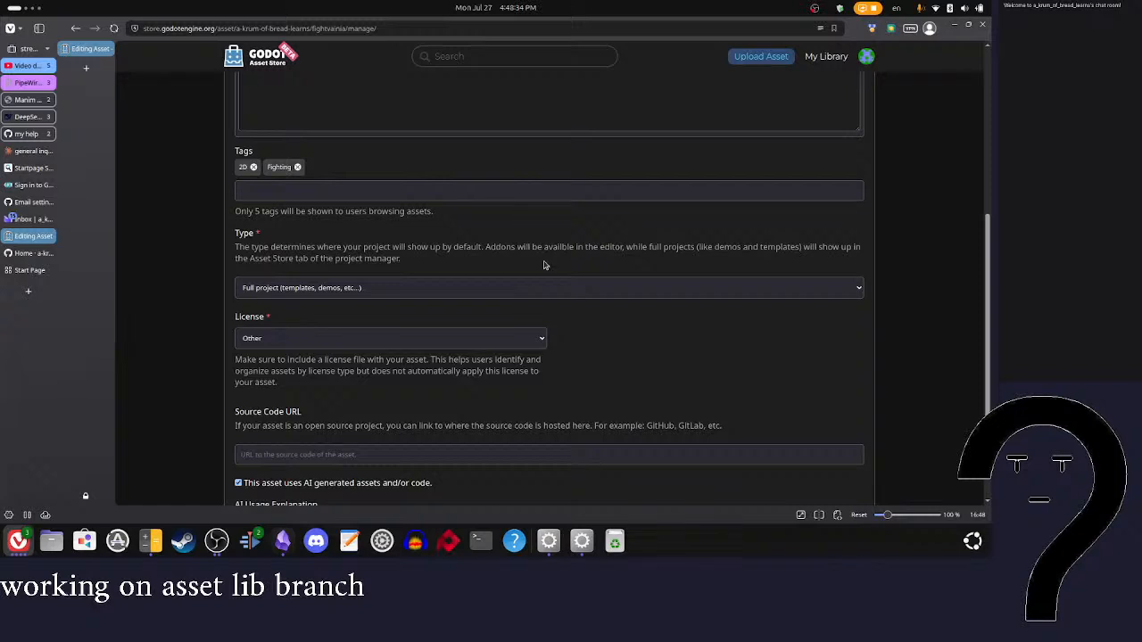
Step: Add a "Character Creator" tag to the asset, correcting the spelling and capitalization of both words
left_click(454, 195)
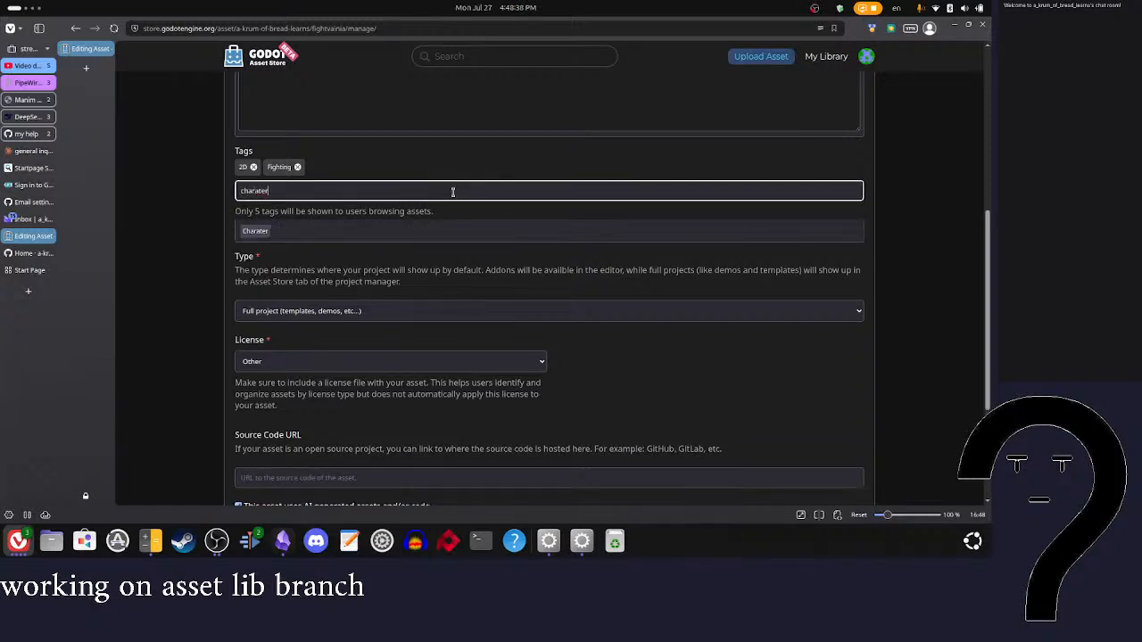
type("charater creater")
right_click(244, 191)
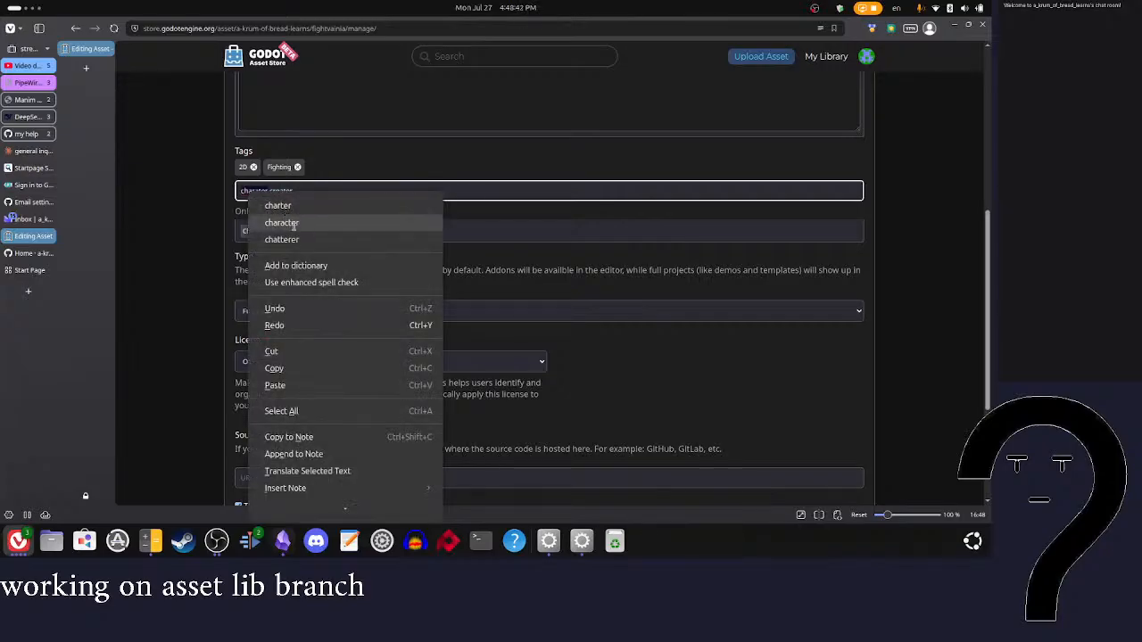
left_click(282, 223)
right_click(284, 191)
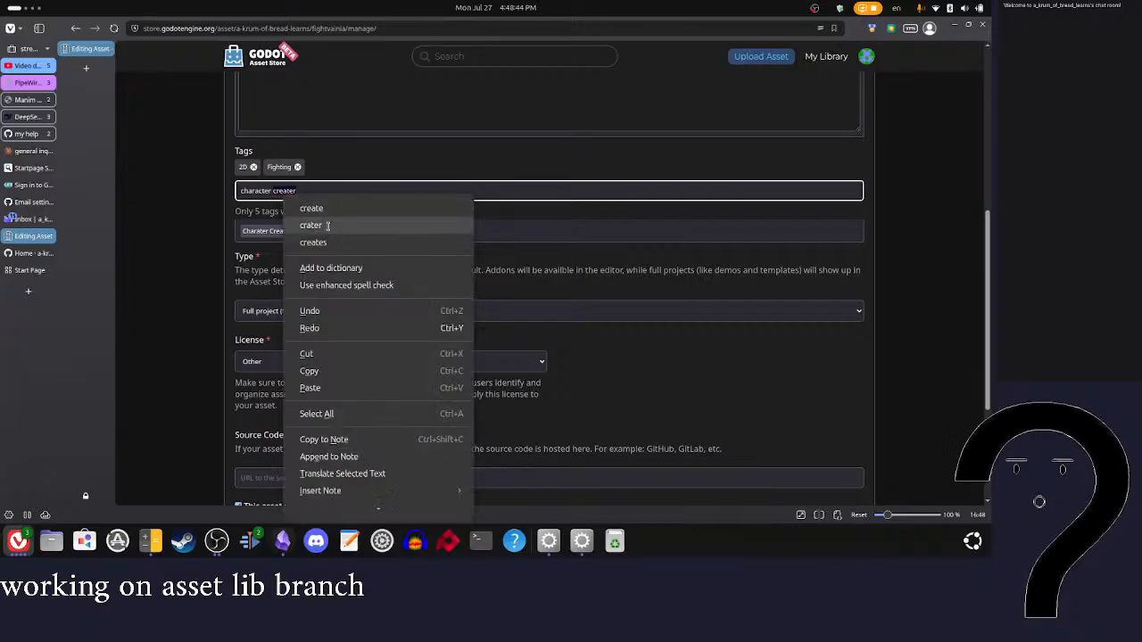
left_click(328, 209)
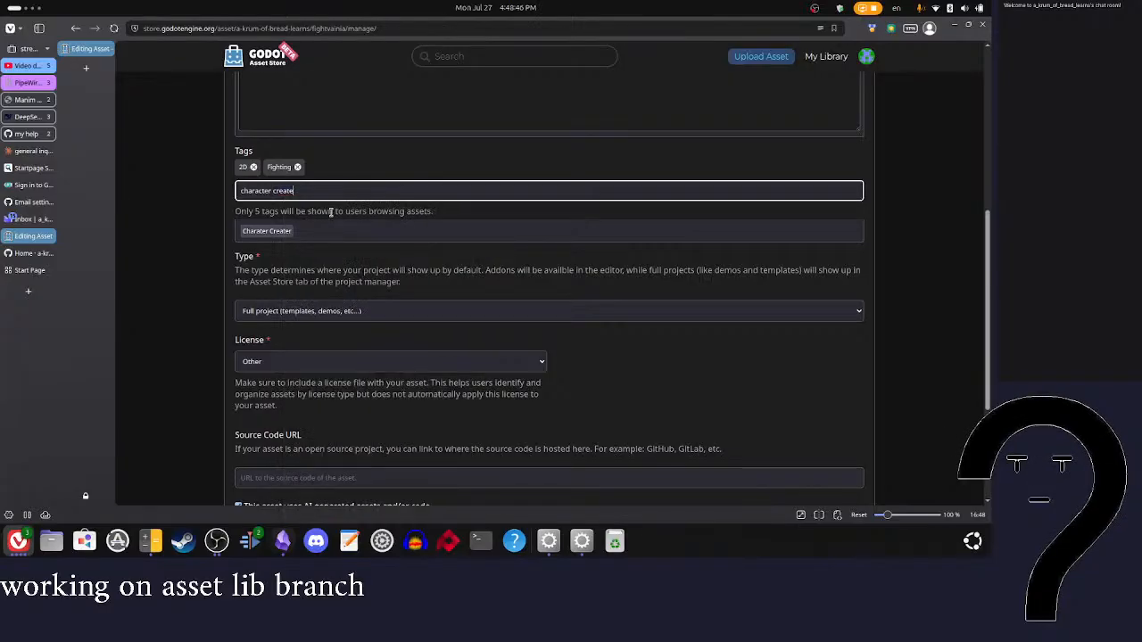
key("Home")
key("Delete")
type("C")
key("ctrl+Right")
key("Delete")
type("C")
left_click(269, 231)
Step: Review the asset's tags, type, license, source code URL and AI usage settings
scroll(454, 270, "down", 3)
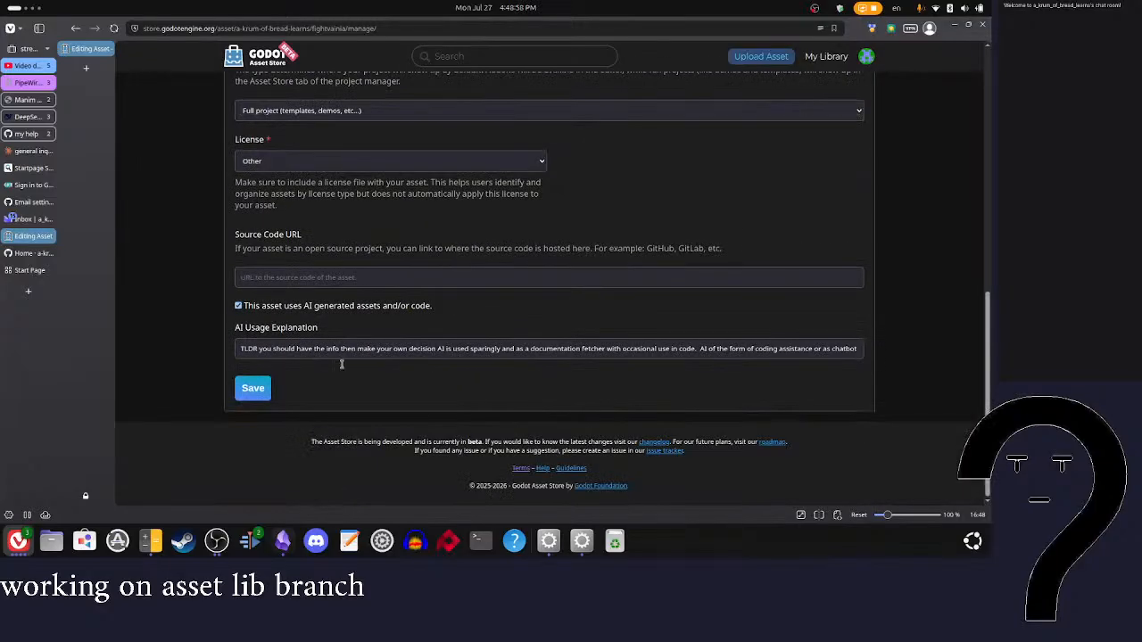
scroll(446, 367, "up", 7)
scroll(522, 338, "down", 5)
scroll(523, 332, "up", 2)
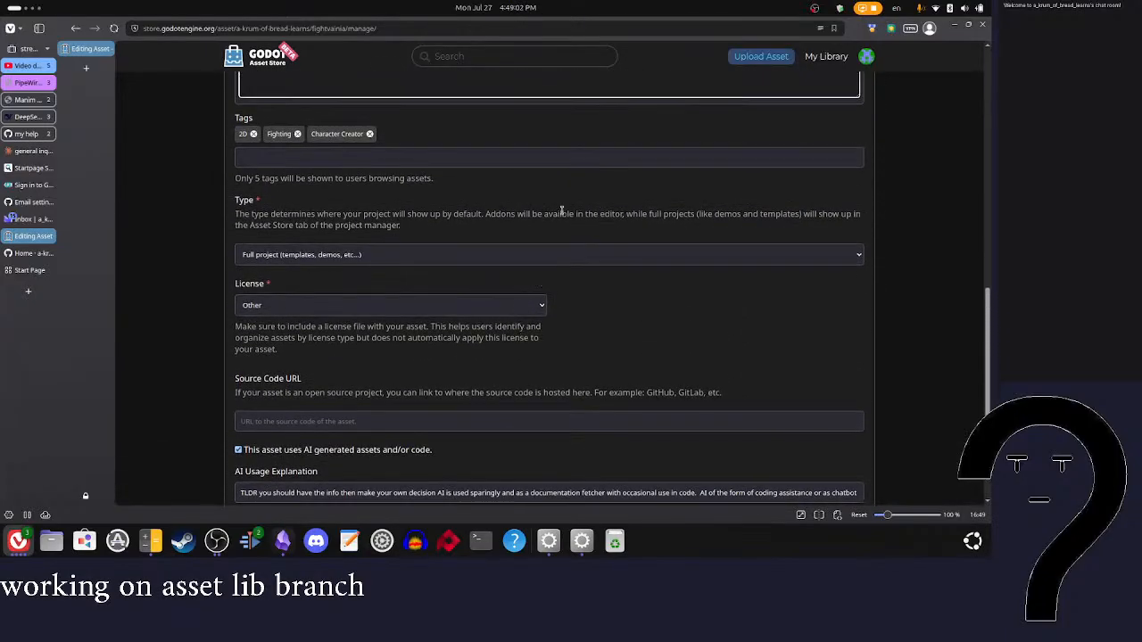
scroll(554, 235, "up", 1)
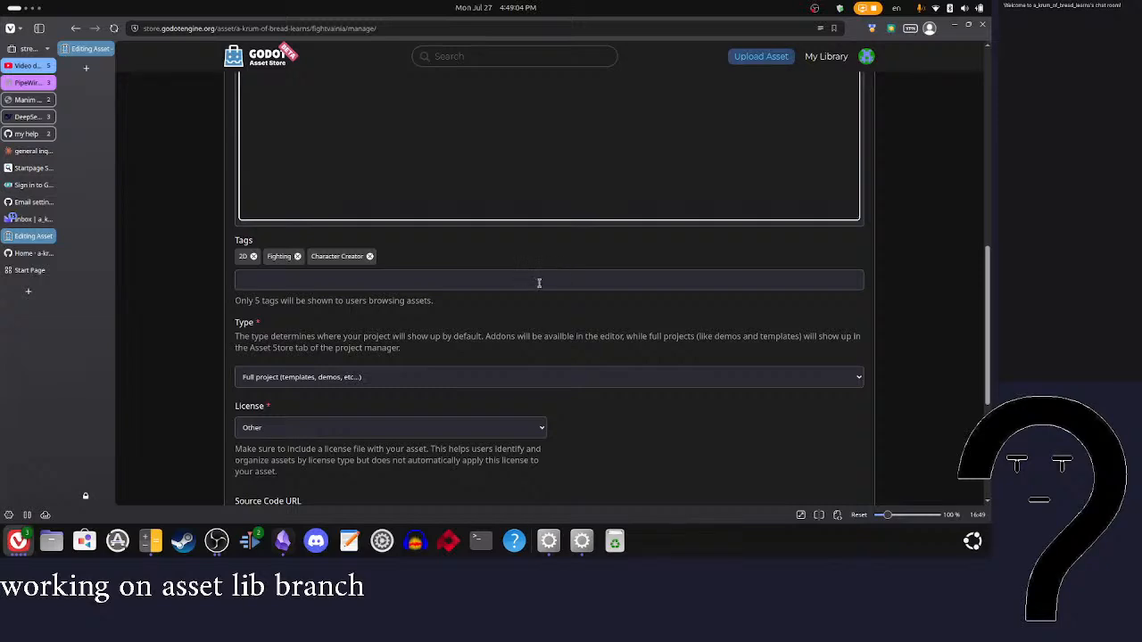
scroll(306, 299, "down", 3)
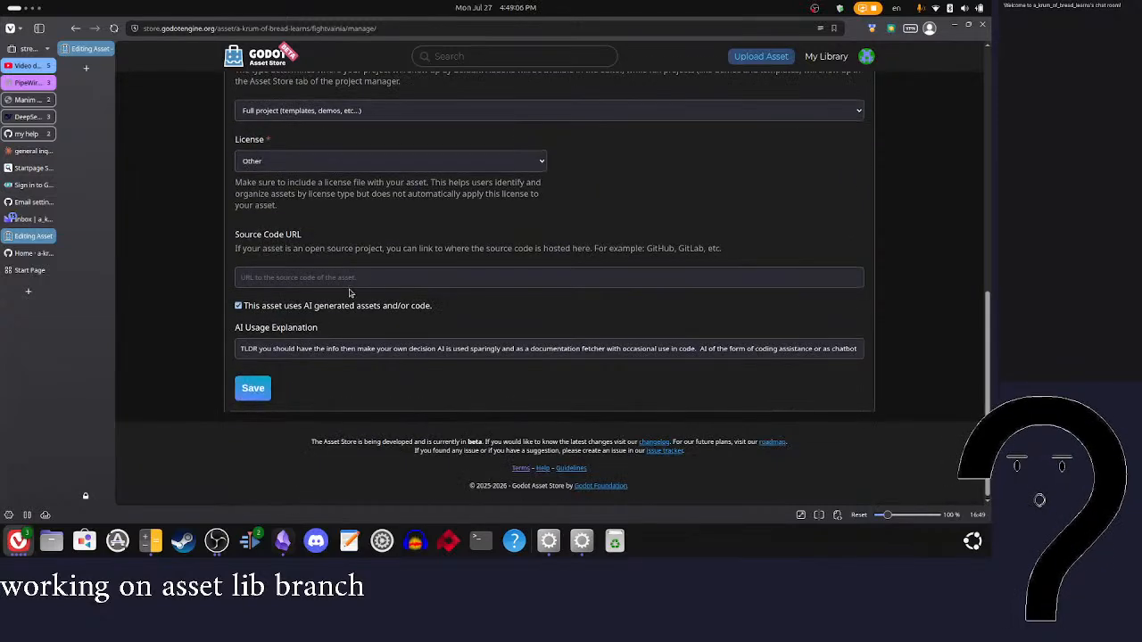
scroll(306, 299, "up", 3)
scroll(377, 285, "up", 4)
scroll(390, 402, "down", 5)
scroll(363, 270, "up", 1)
left_click(300, 225)
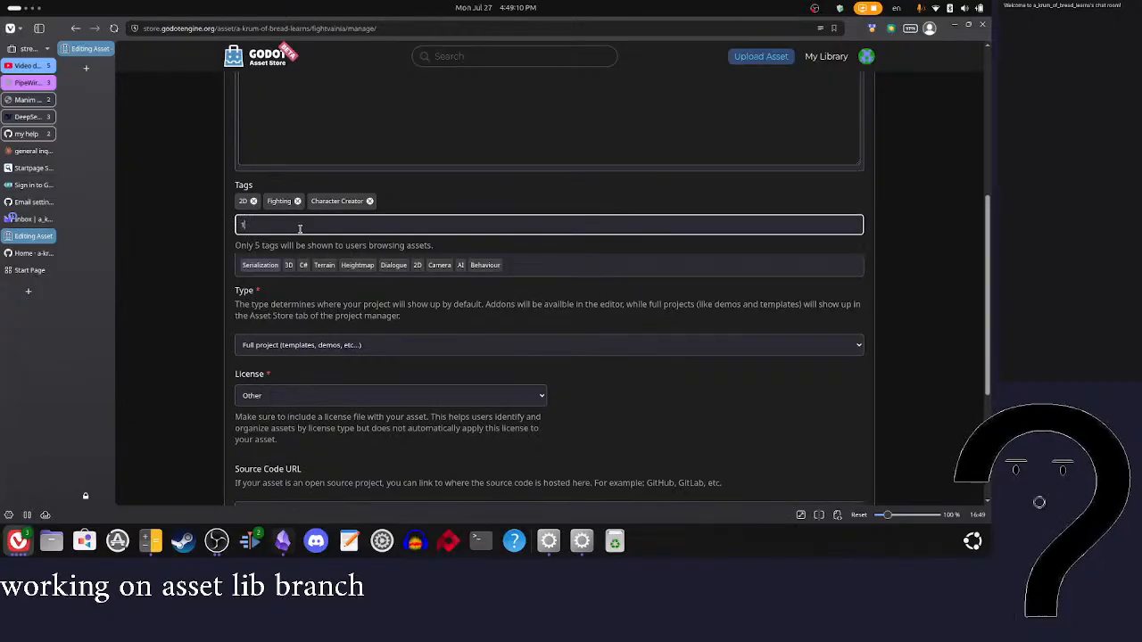
type("1")
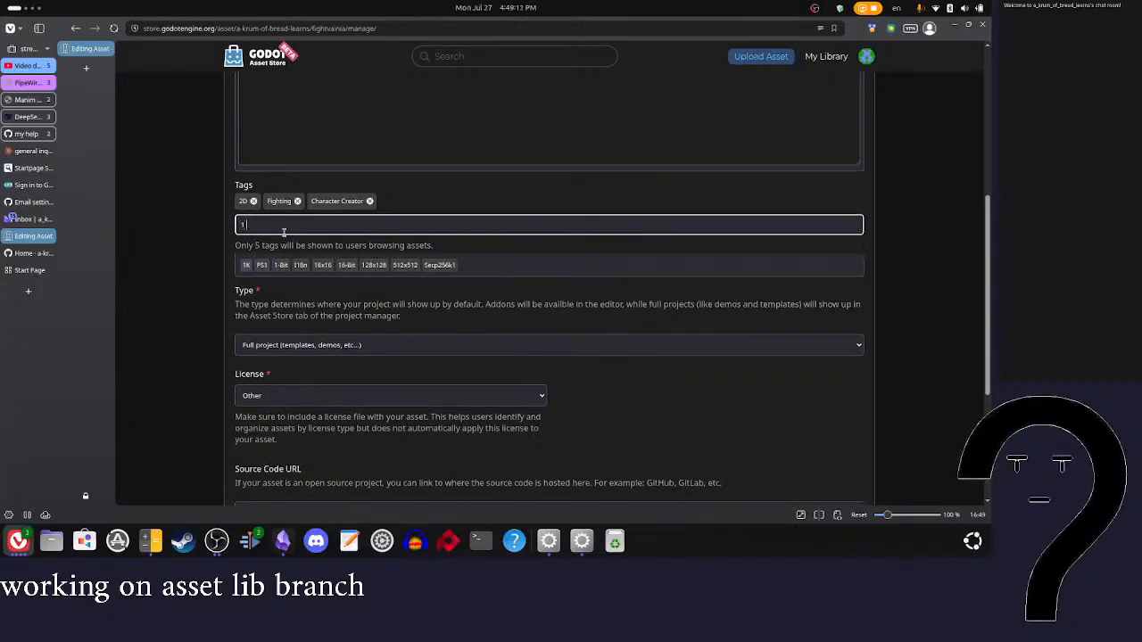
type(" 2")
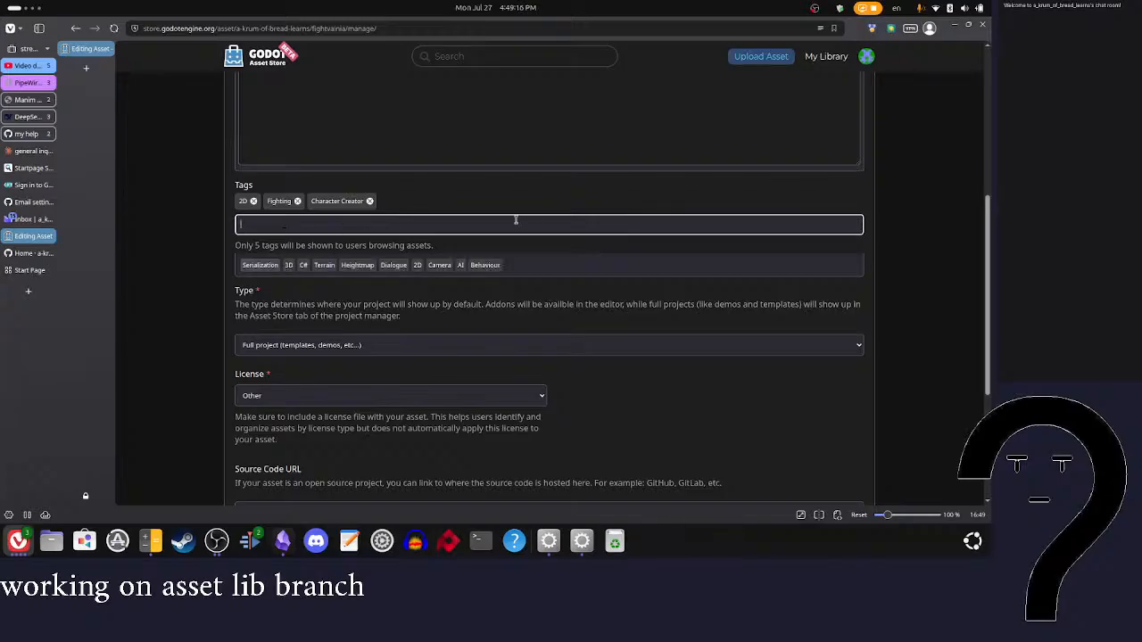
Step: Add the existing tag "Cpu" to the asset
scroll(623, 220, "down", 1)
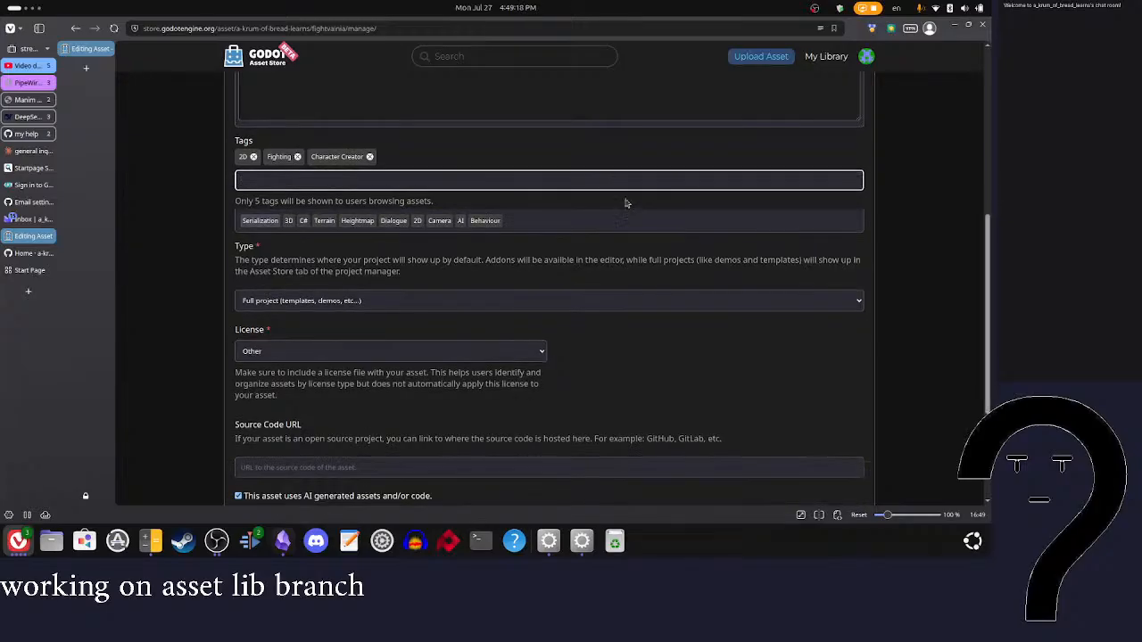
type("cpu")
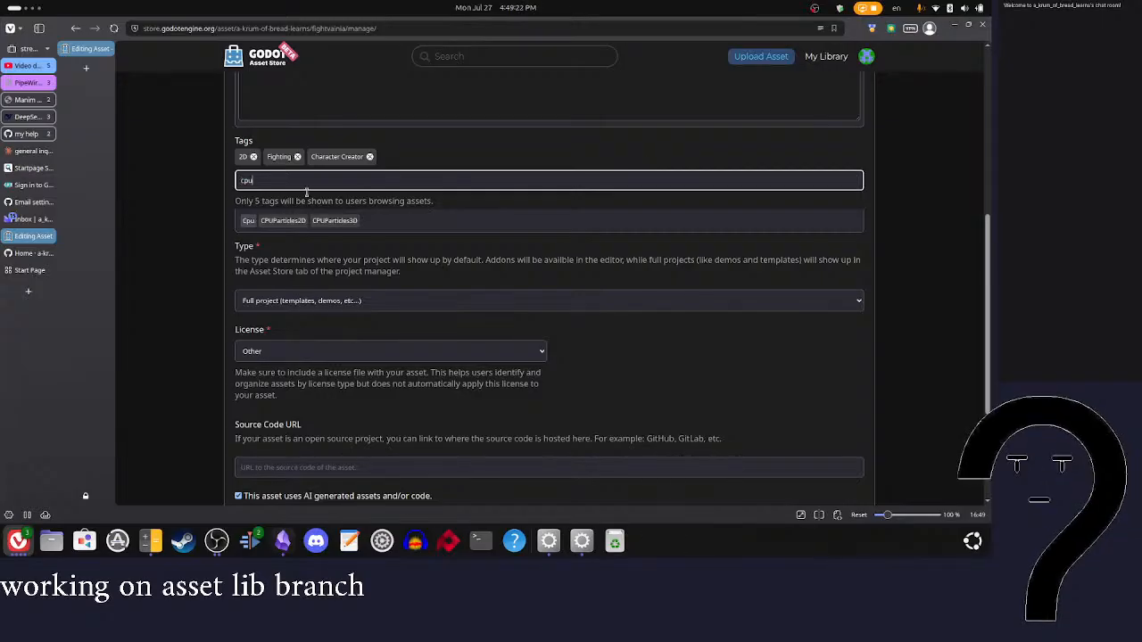
left_click(248, 221)
scroll(527, 171, "down", 1)
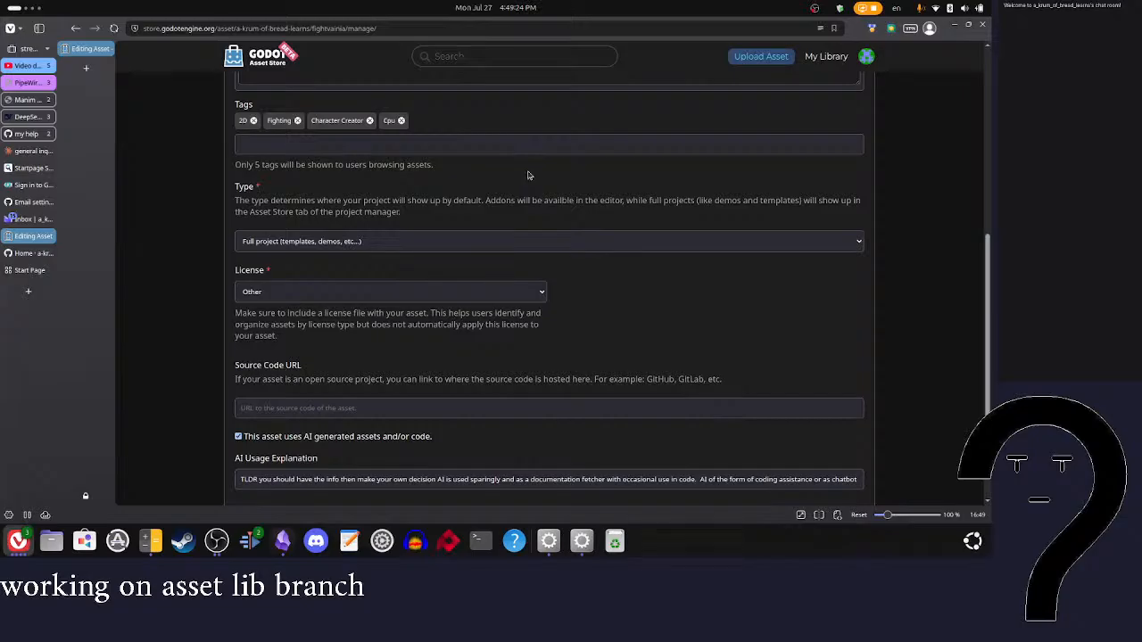
scroll(500, 179, "up", 9)
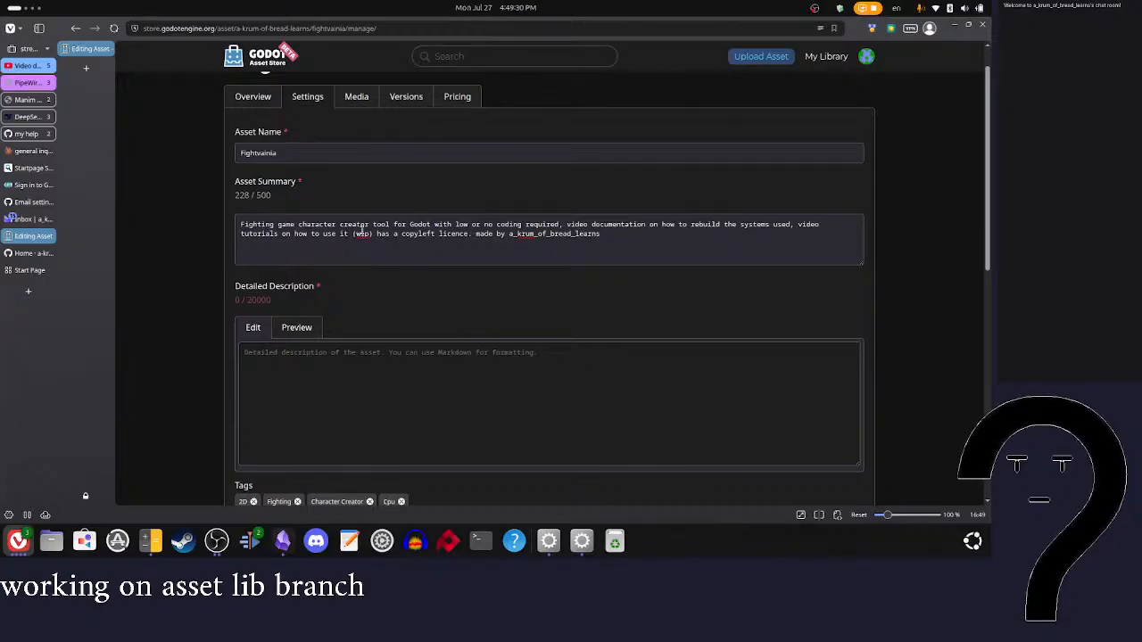
left_click(392, 225)
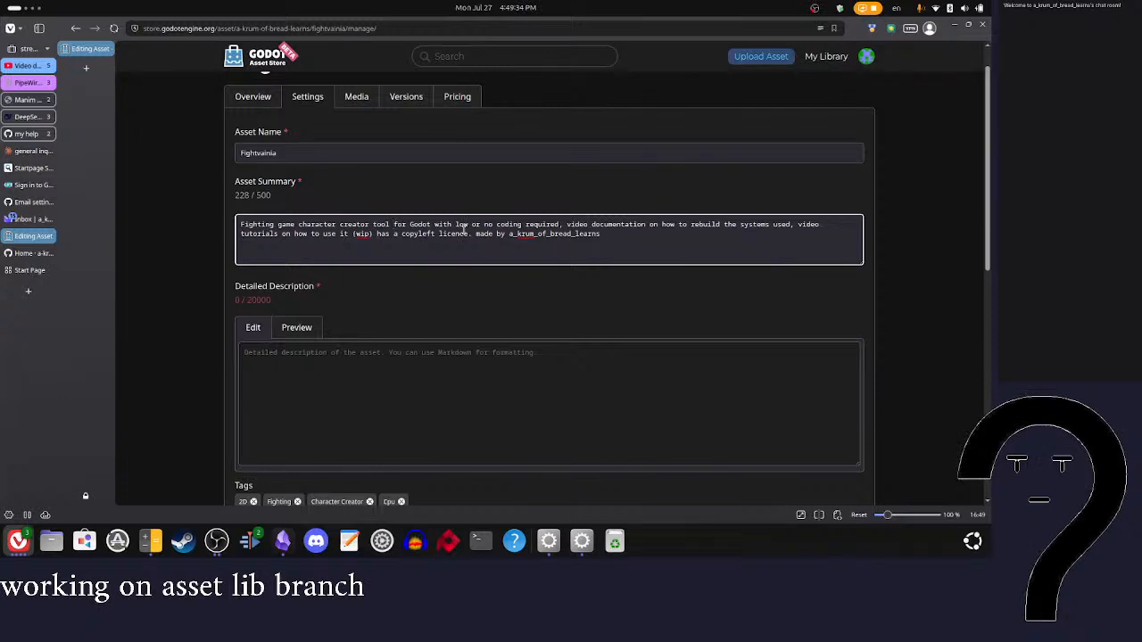
left_click(559, 225)
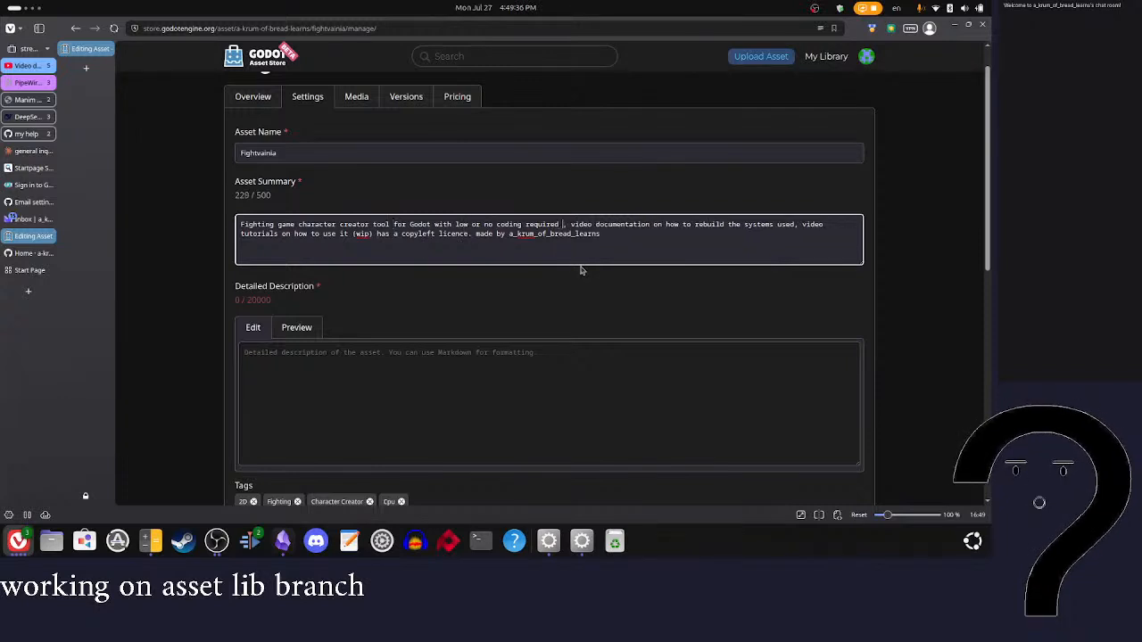
key("BackSpace")
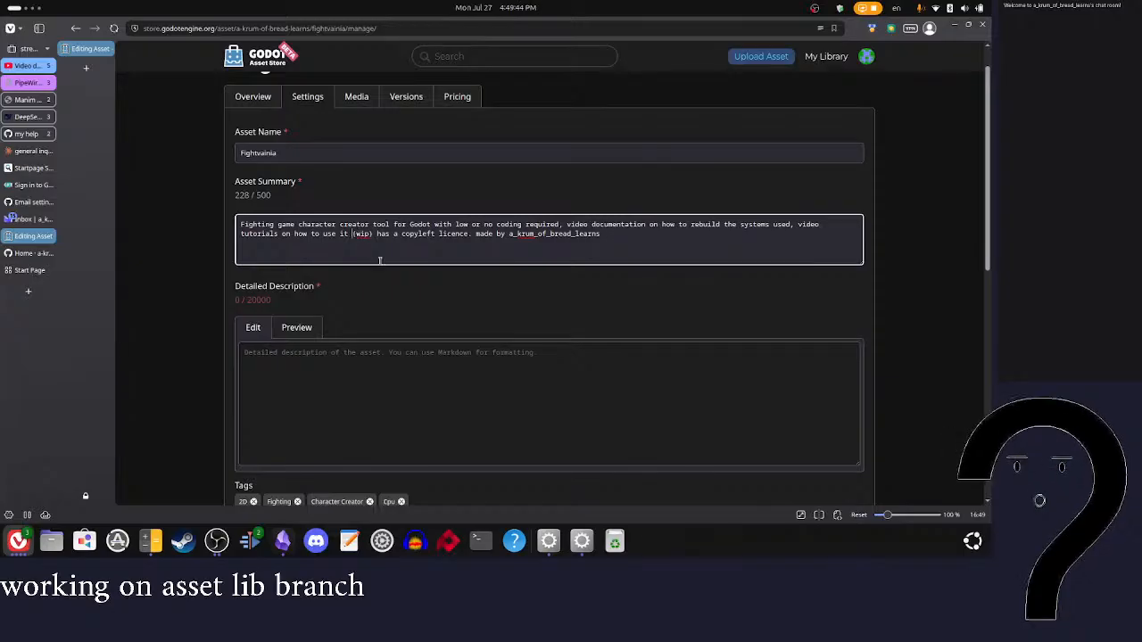
Step: Begin the detailed description with the line "this tool has the folloing things you can do probly"
left_click(331, 372)
type("thi")
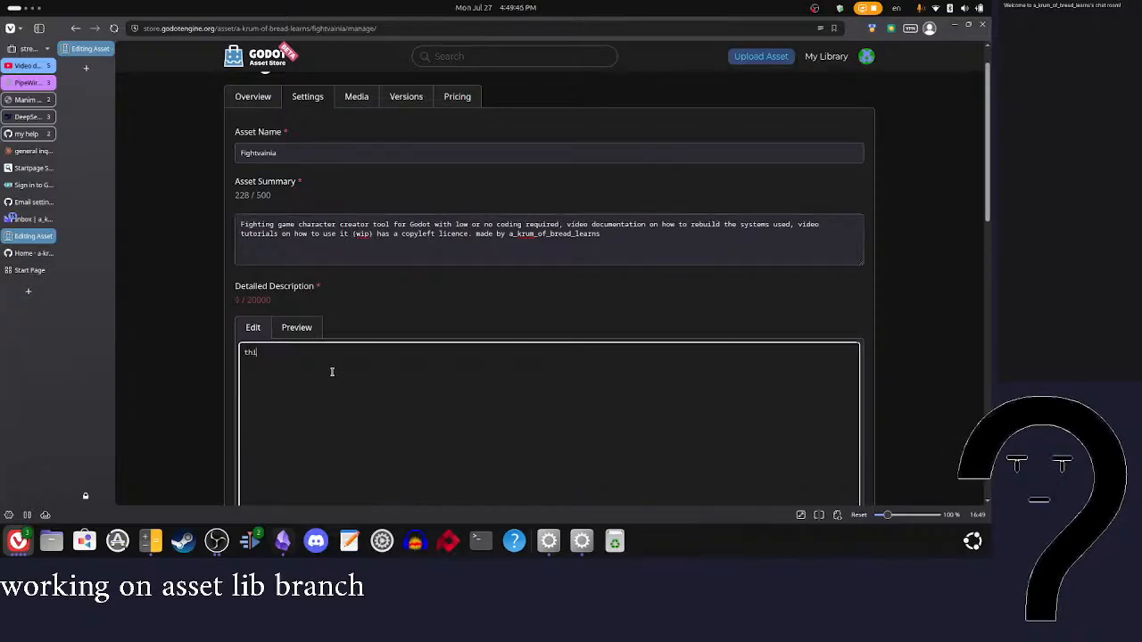
type("s tool has the folloing thin")
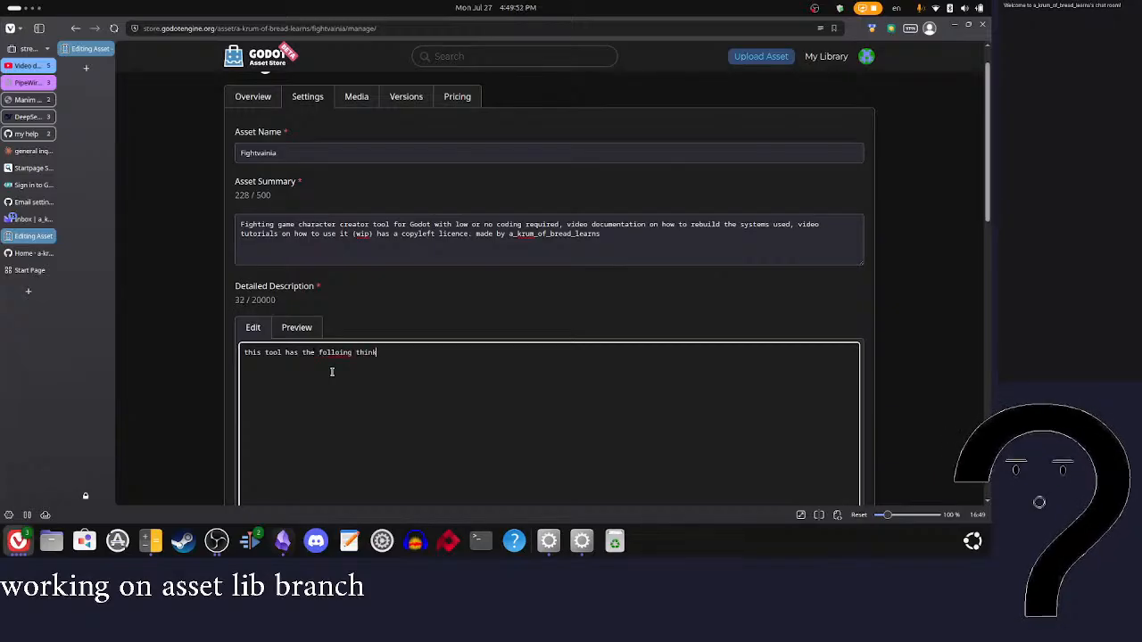
type("an do probly")
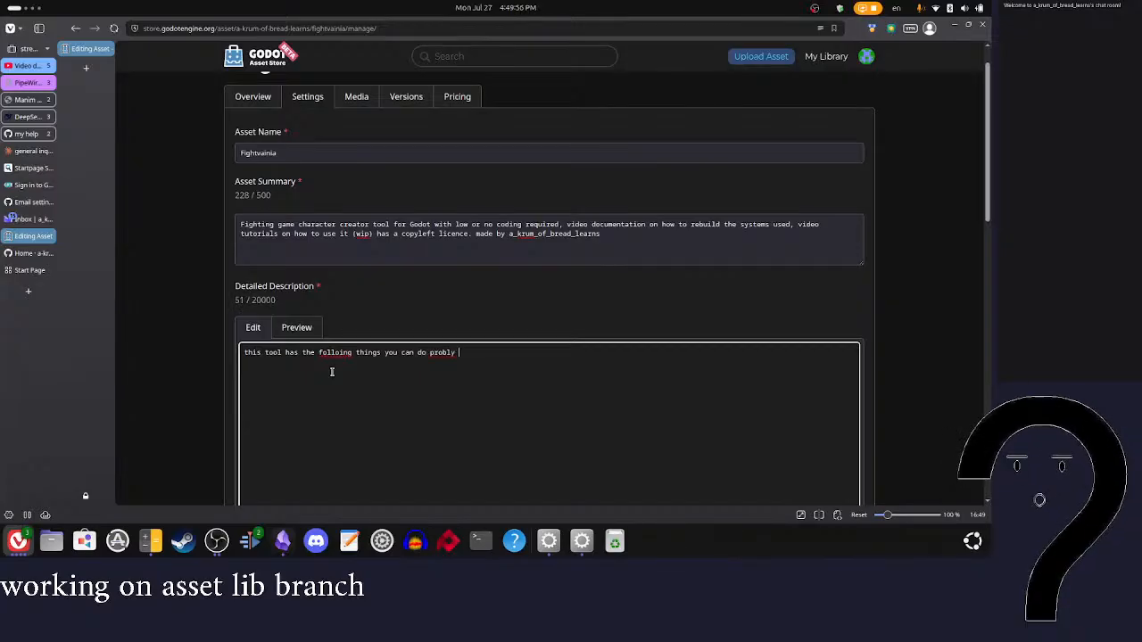
key("Return")
Step: Add a second description line reading "make a charater that spwans any scene you can make"
type("make a")
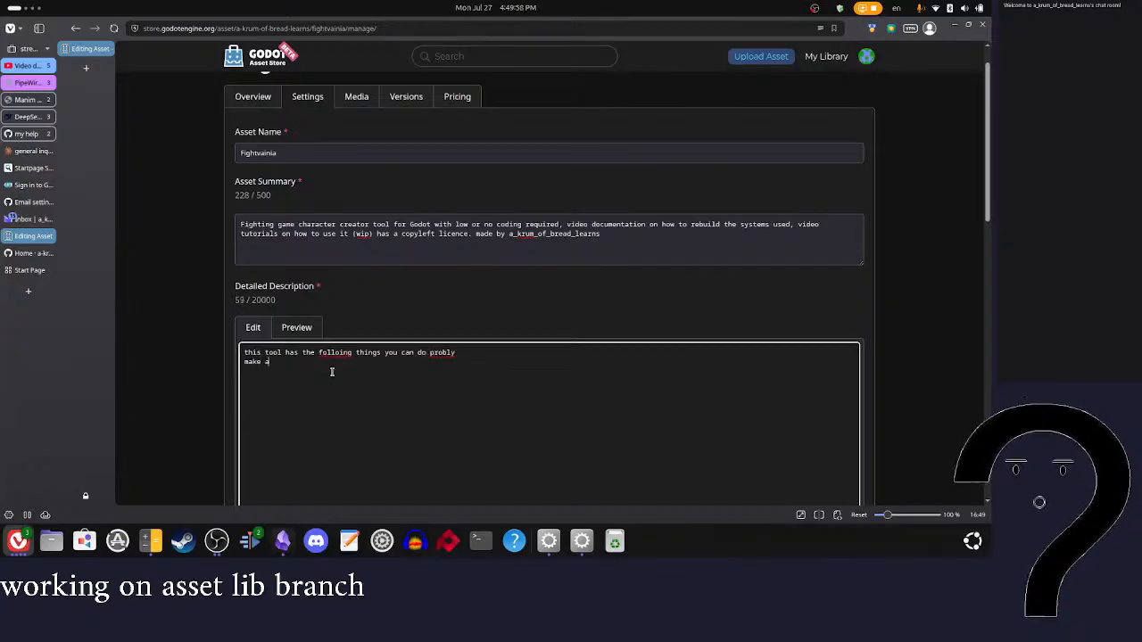
type(" charater taht ")
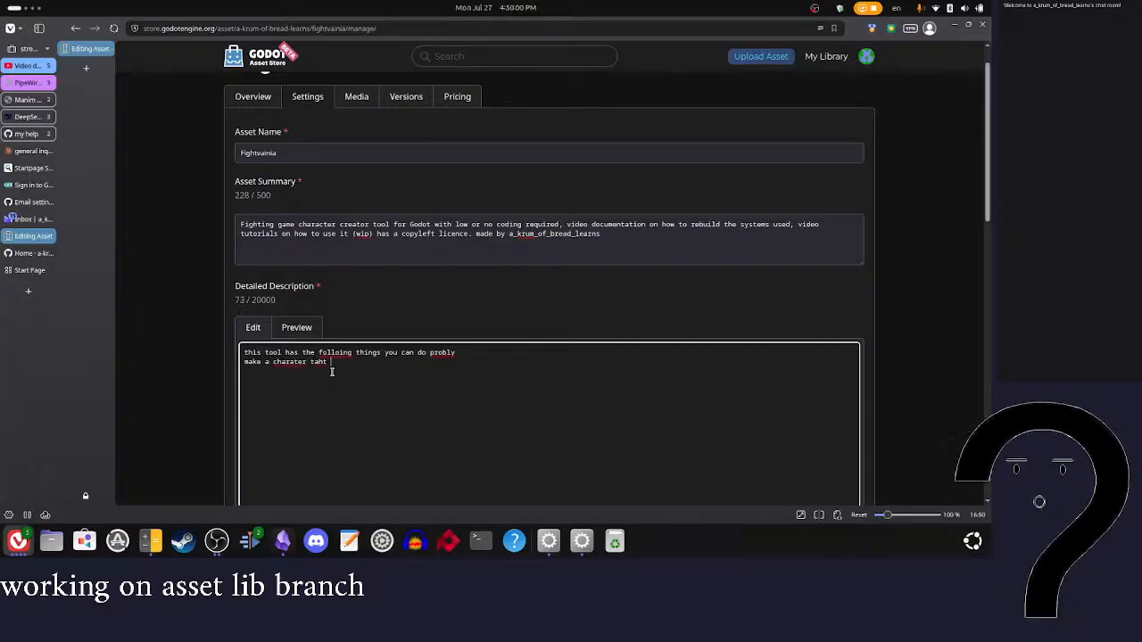
key("BackSpace")
key("BackSpace")
key("BackSpace")
key("BackSpace")
type("hat spwans any ")
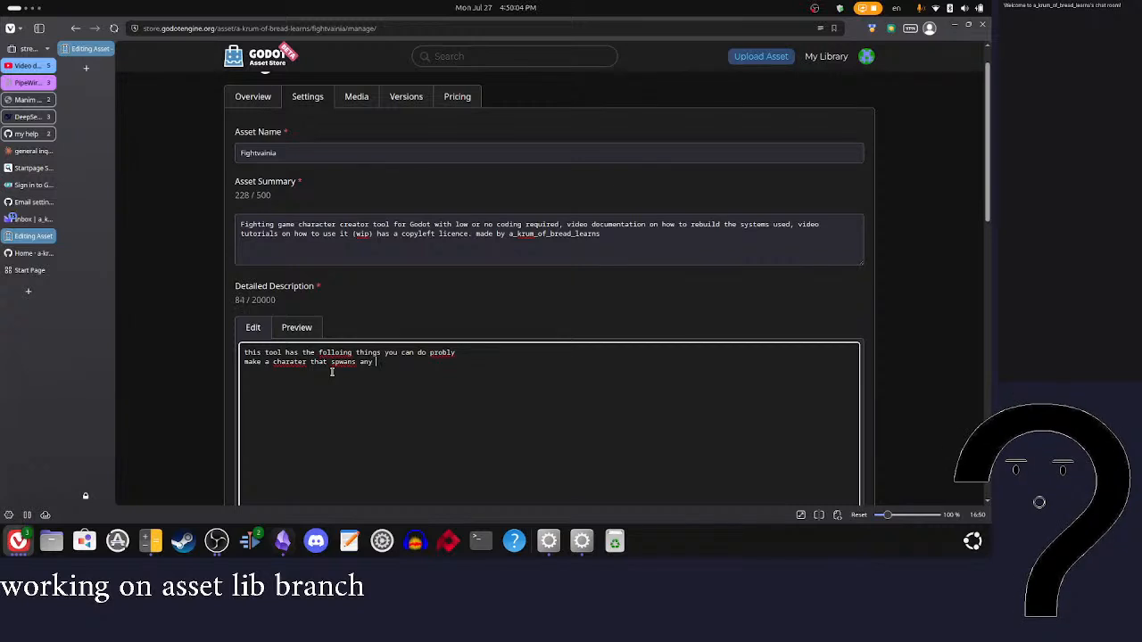
type("scene you ca")
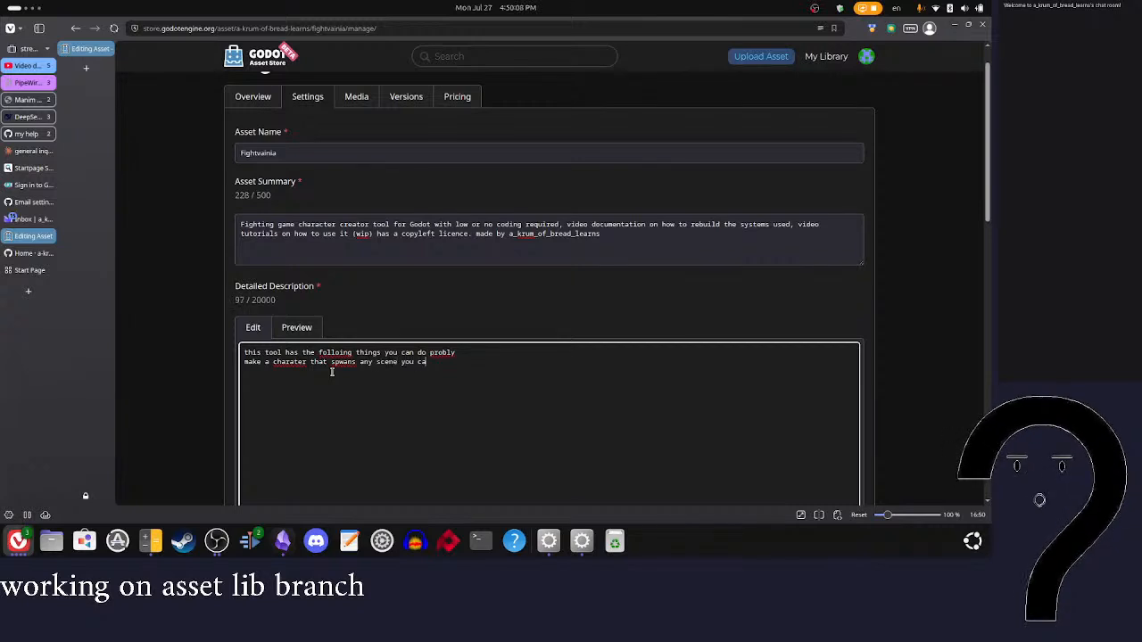
type("n make")
Step: Add a third description line reading "as baisc tools for making attacks that are editable per frame"
key("Return")
type("as baisc ")
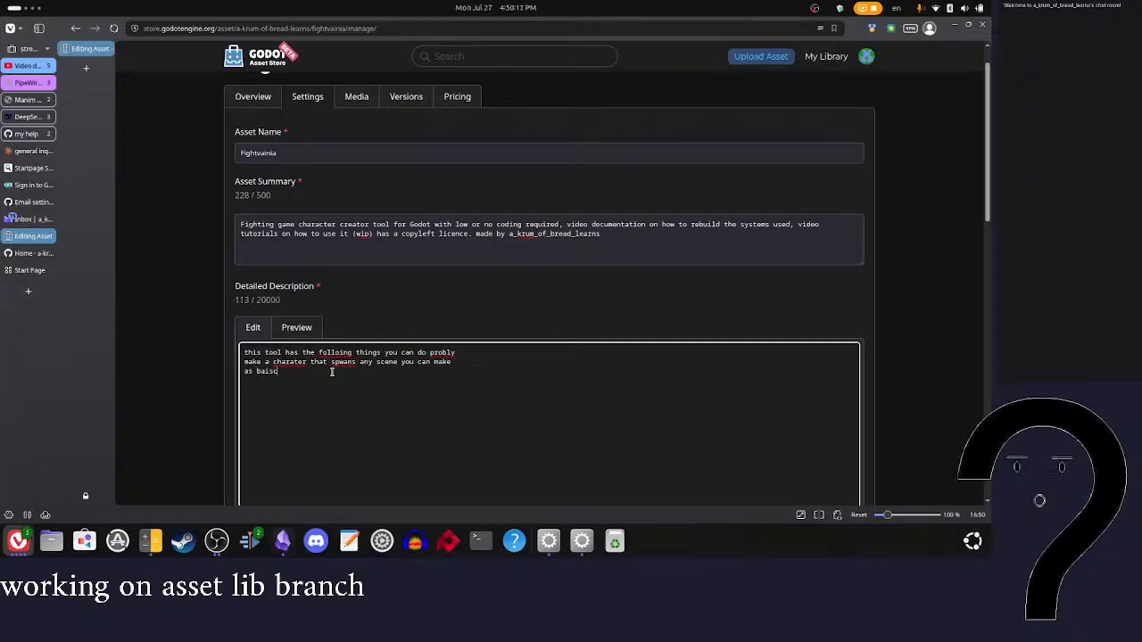
type("tools for m")
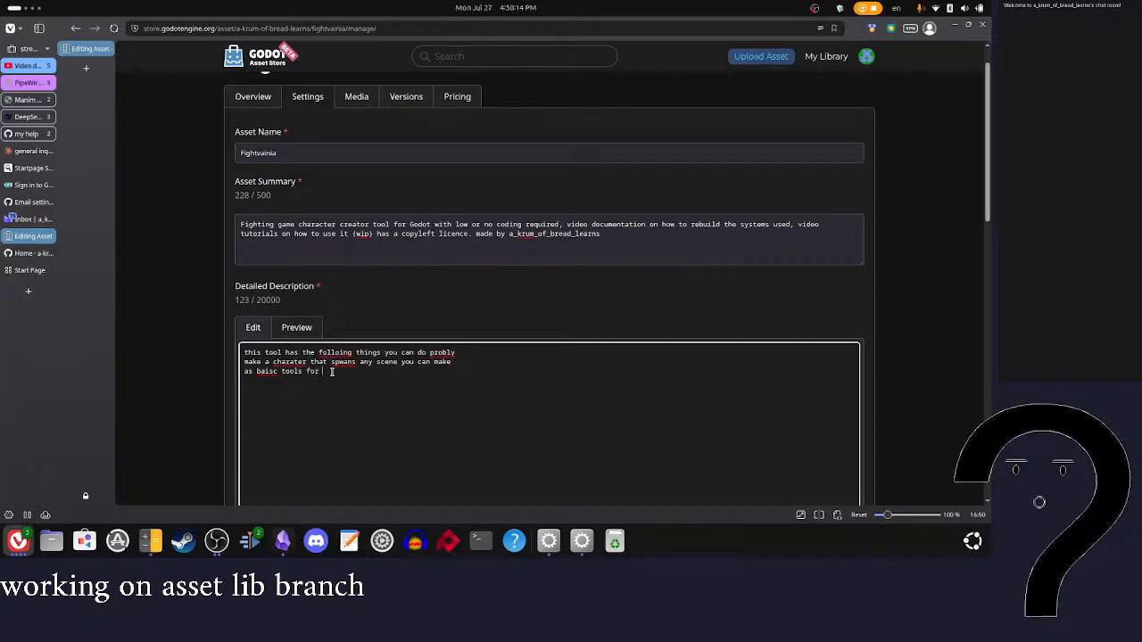
type("aking")
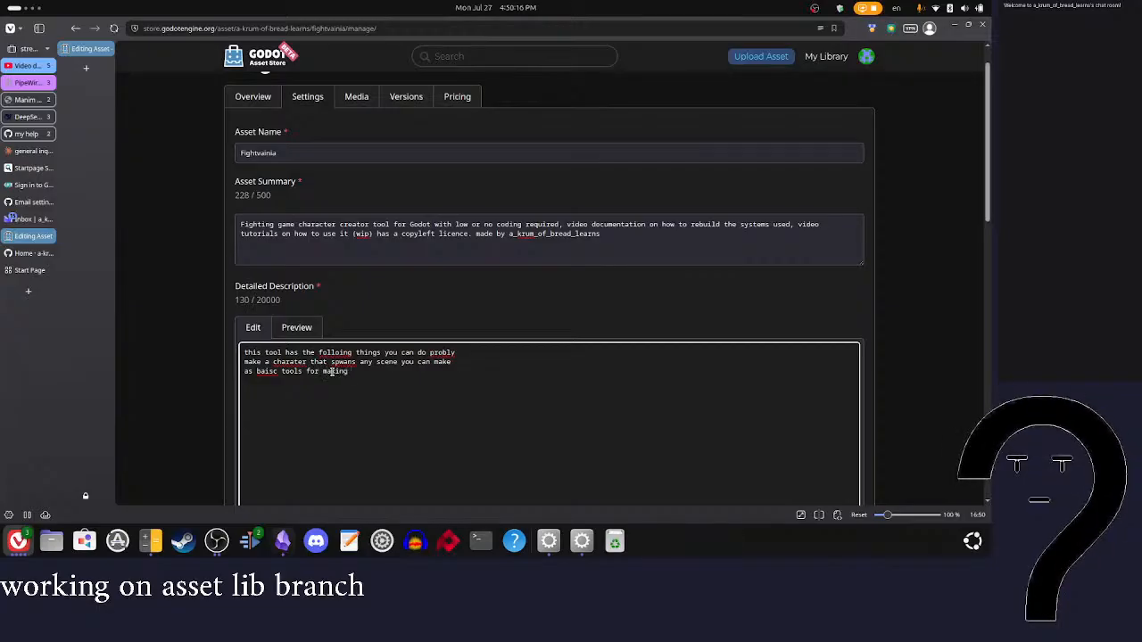
type(" attacks that are editable per frame")
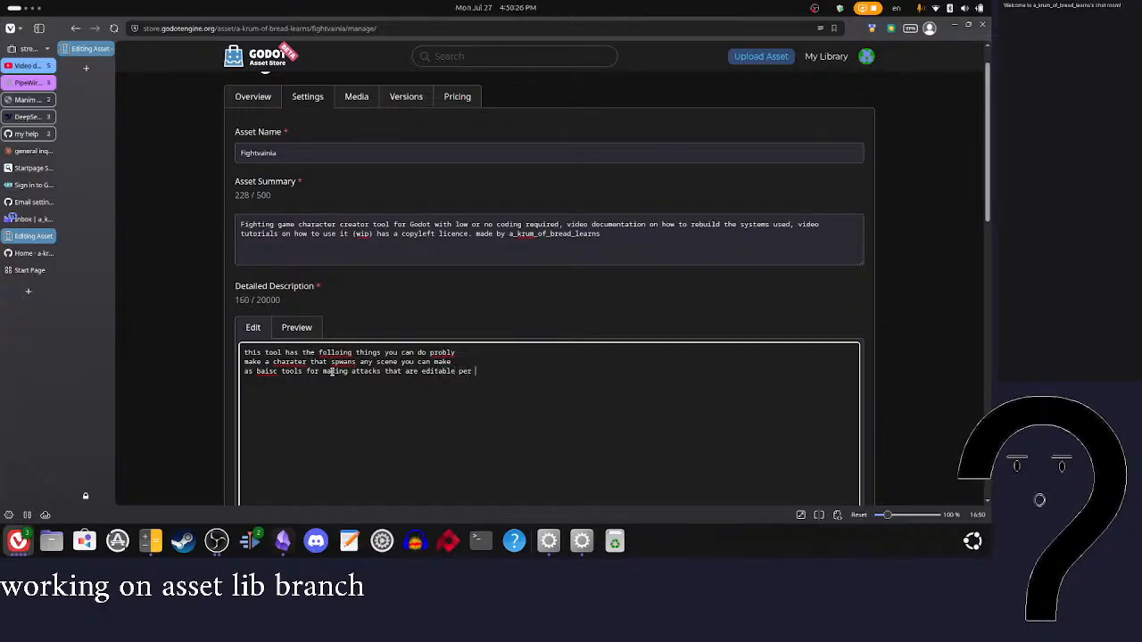
Step: Correct the misspelled words "basic" and "character" in the detailed description using the spelling suggestions
right_click(264, 371)
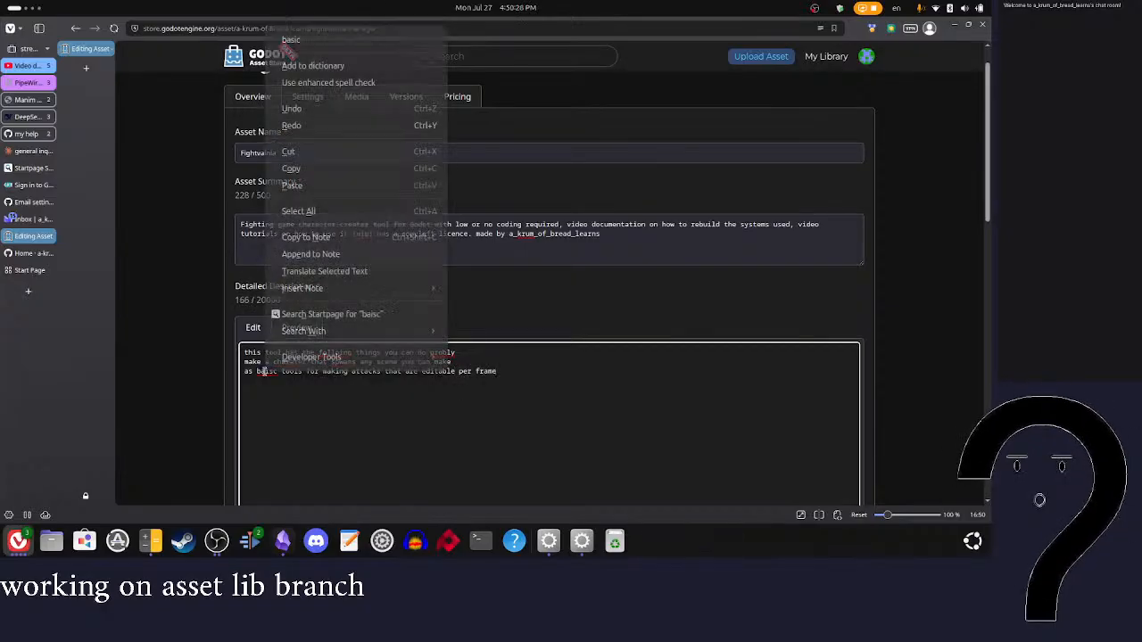
left_click(287, 38)
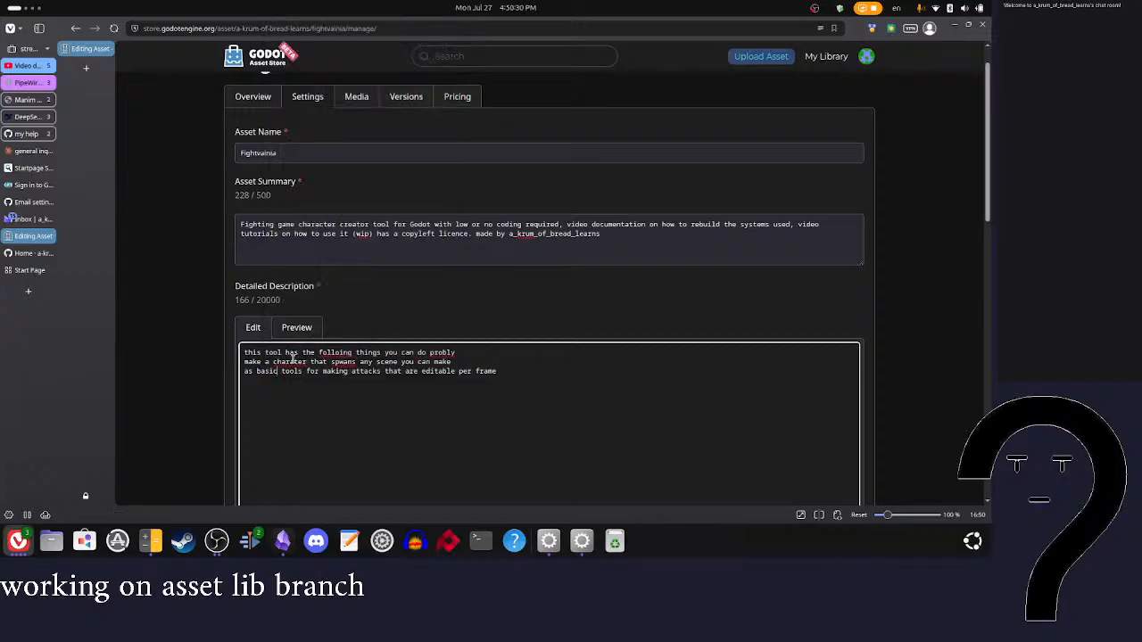
right_click(297, 363)
left_click(327, 392)
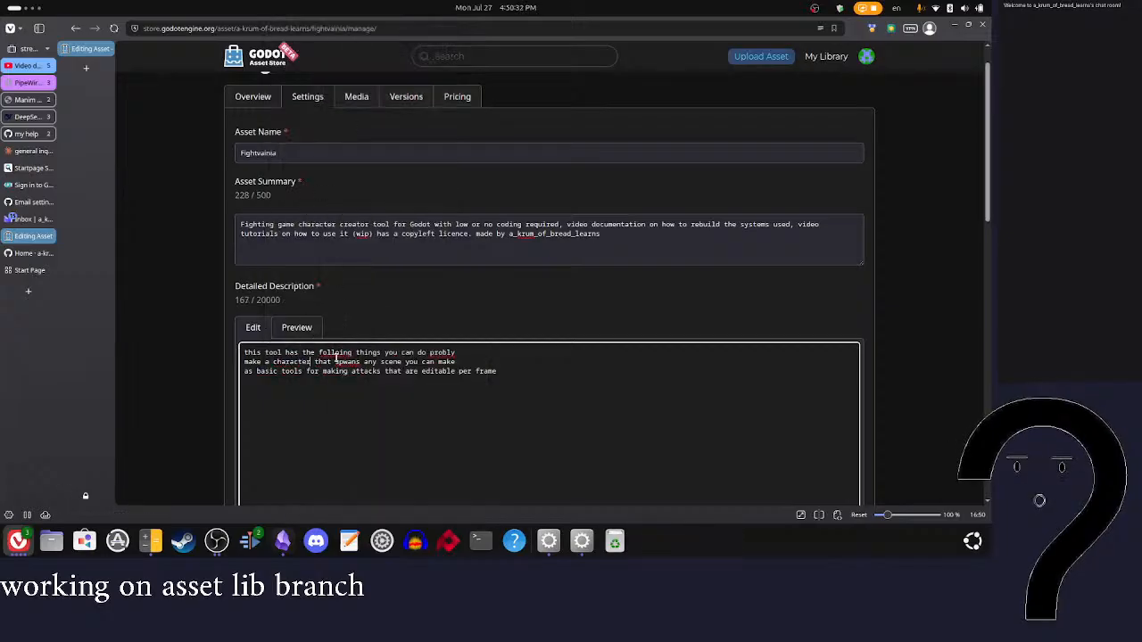
right_click(332, 354)
left_click(298, 362)
right_click(347, 363)
Step: Turn the two feature lines of the detailed description into list items by putting a hyphen before each
left_click(244, 366)
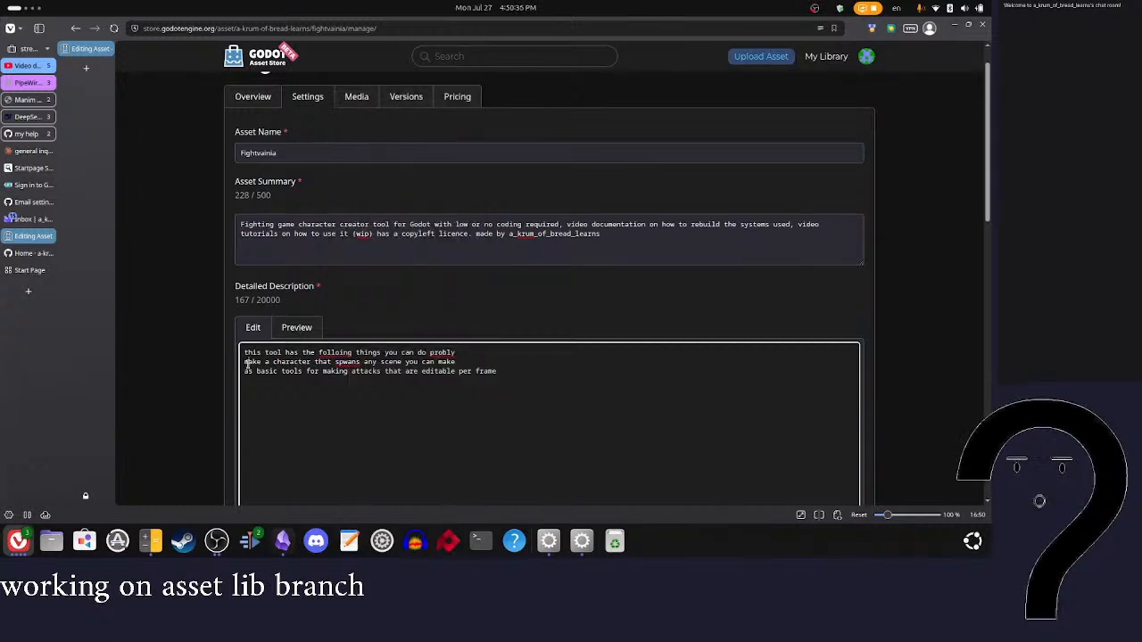
type("- ")
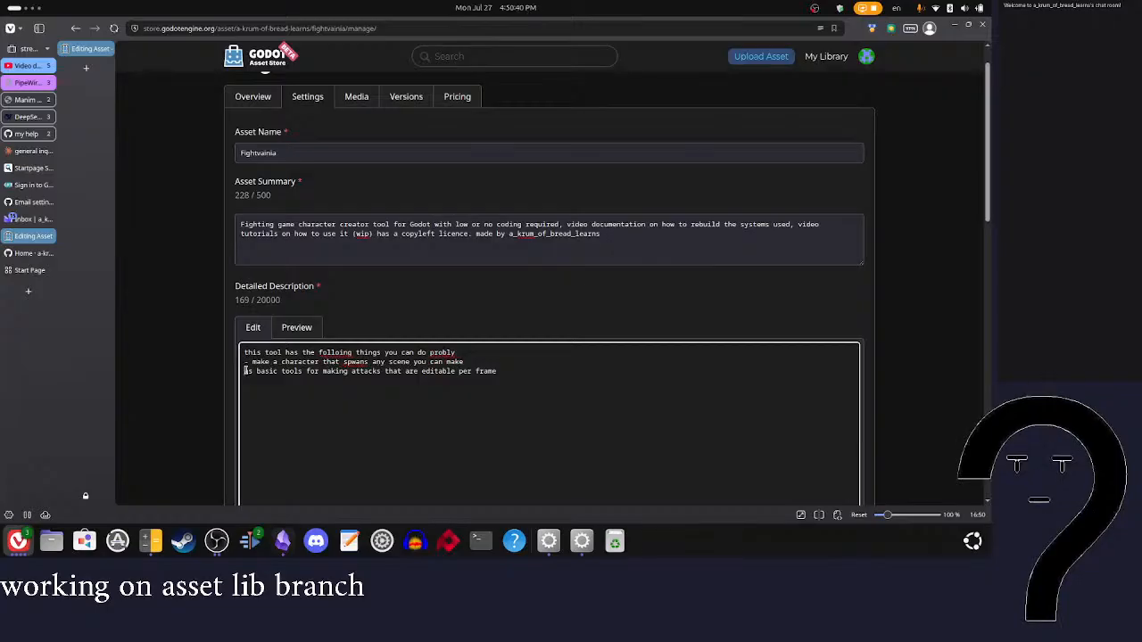
type("-")
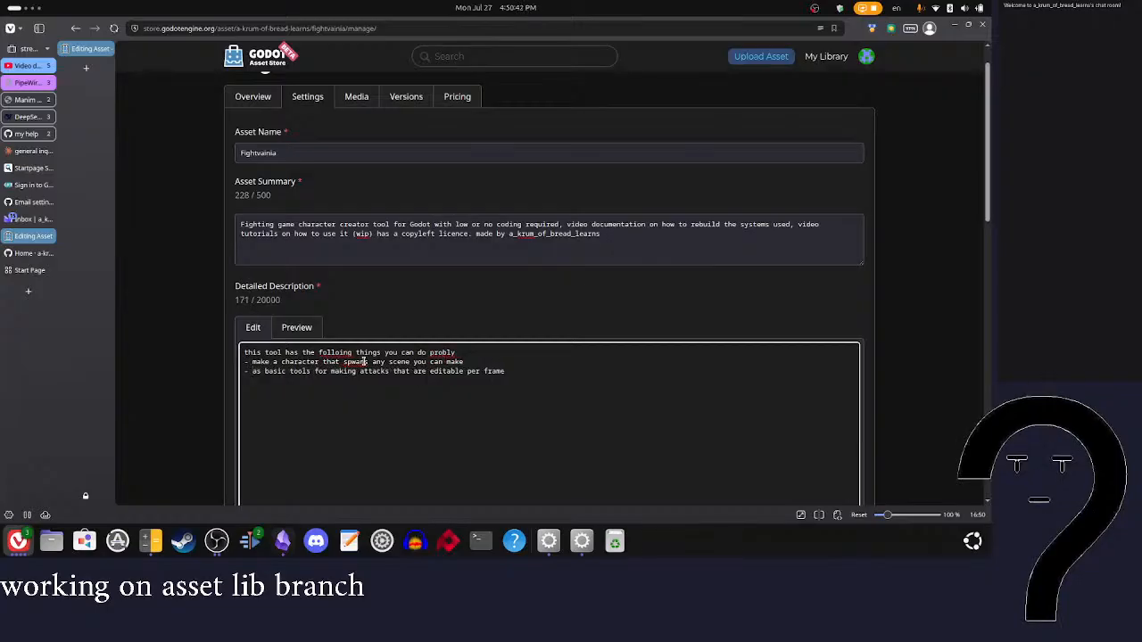
Step: Correct the misspelled words "spawns", "probably" and "following" in the detailed description using the spelling suggestions
right_click(363, 362)
left_click(394, 377)
right_click(441, 352)
left_click(482, 369)
right_click(337, 353)
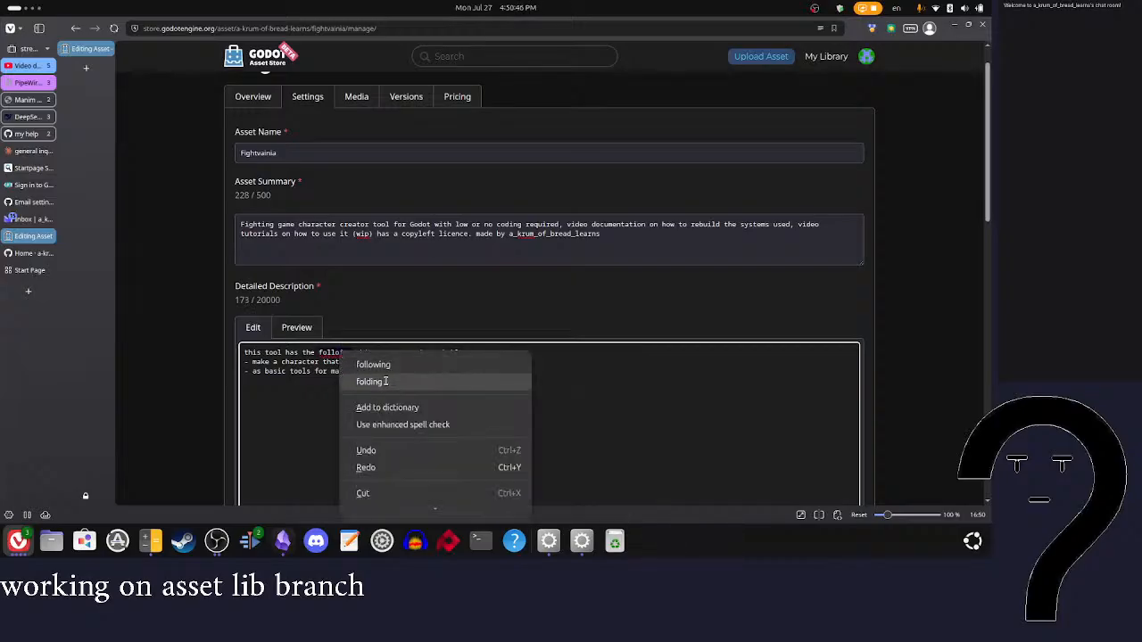
left_click(373, 365)
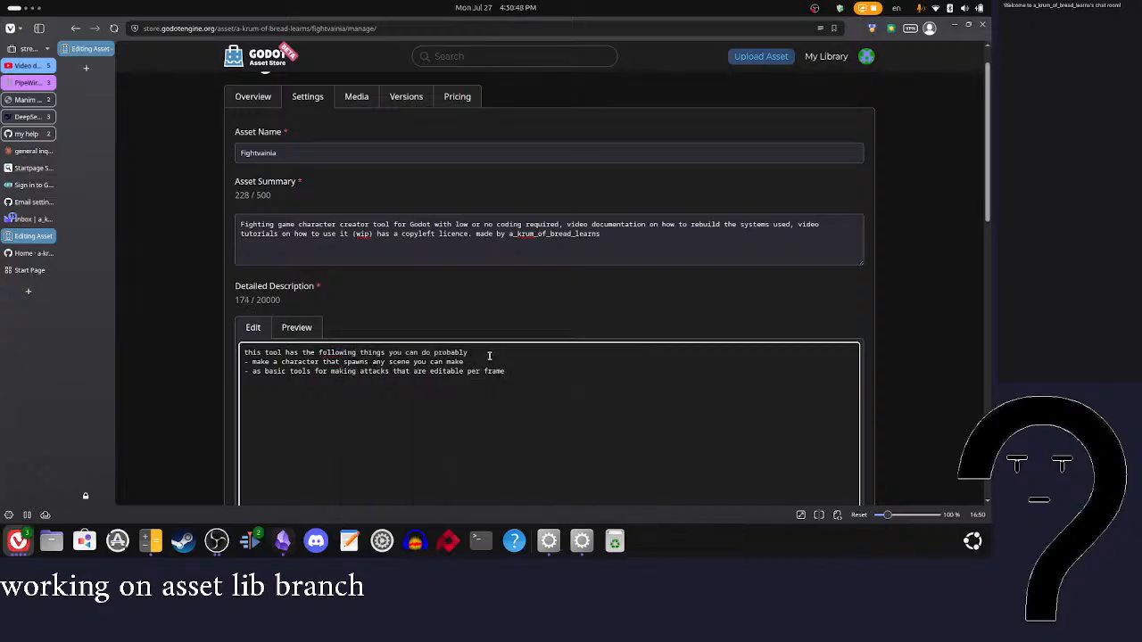
Step: Add the list item "make an attack that moves the player" to the detailed description and start another item below it
left_click(487, 356)
left_click(515, 378)
type("make")
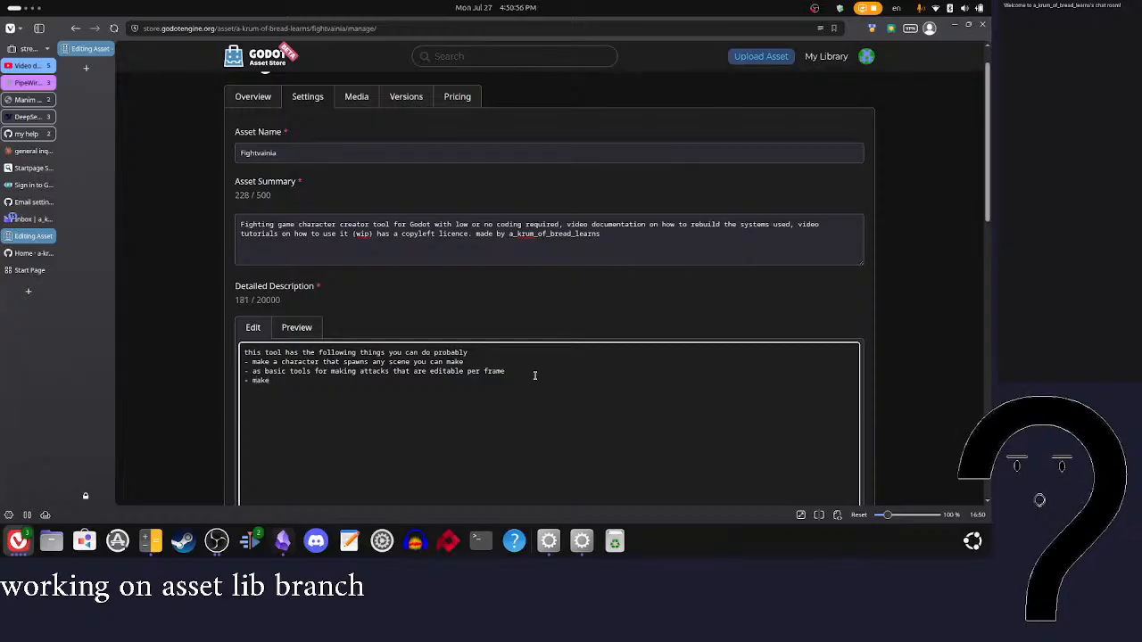
type(" an")
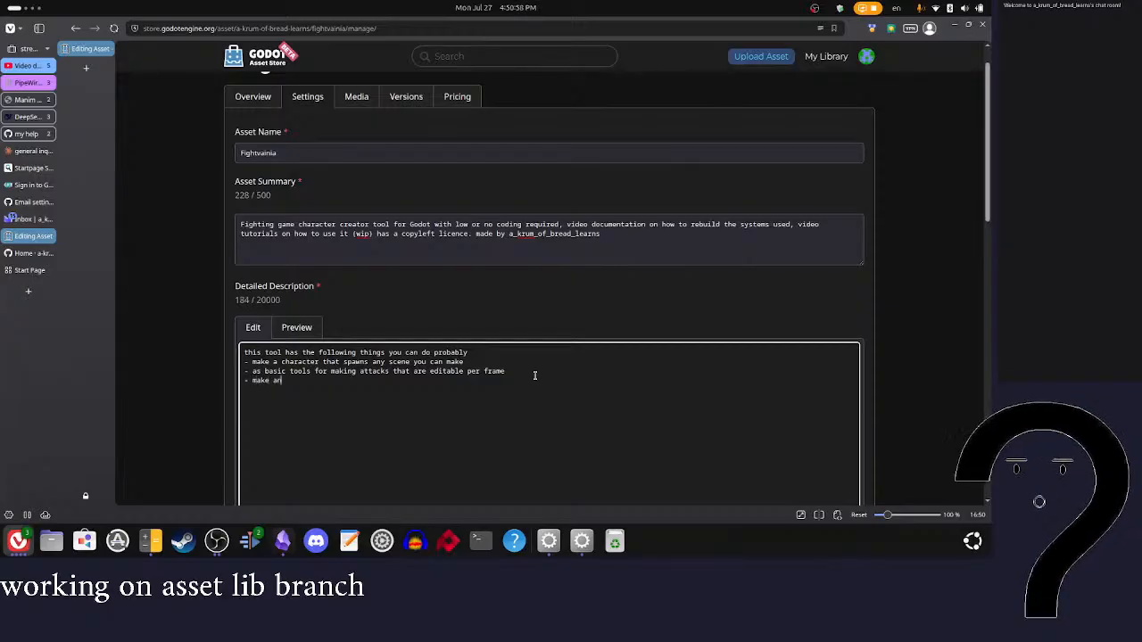
type(" attack that m")
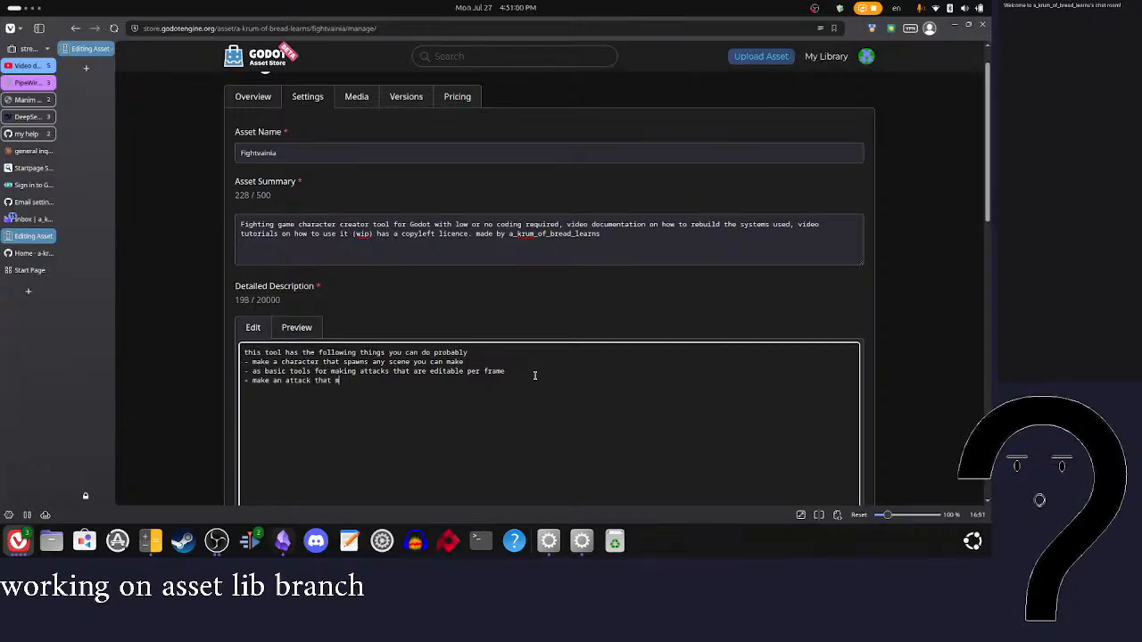
type("oves the player - ")
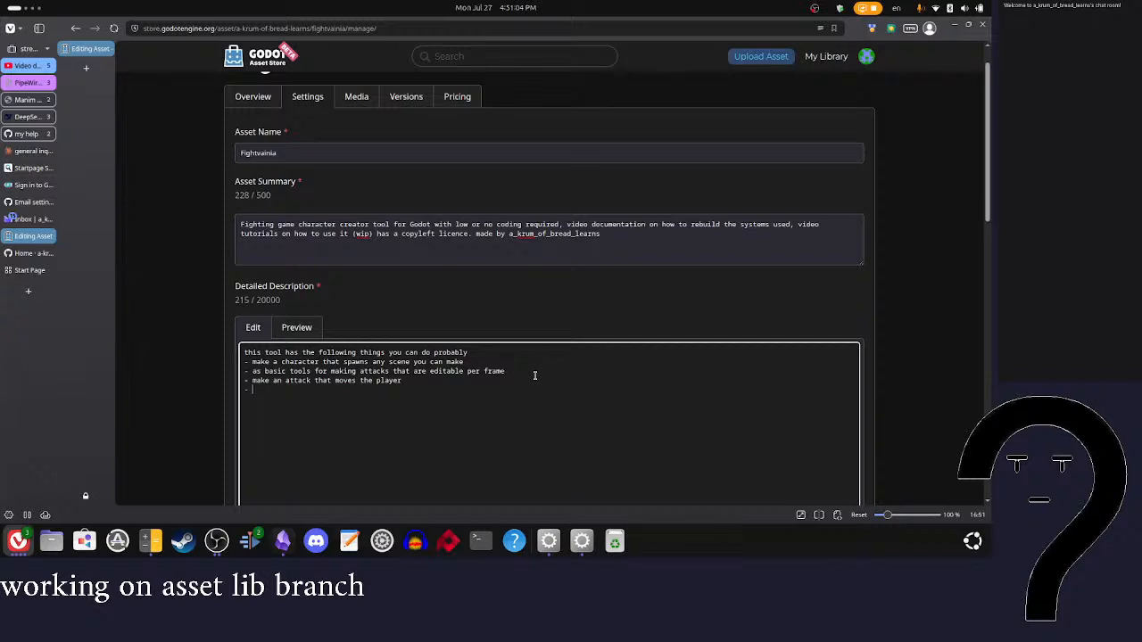
type("make custiom stun")
Step: Write the list item "make custom stun" in the detailed description, correcting the spelling of "custom"
key("Return")
right_click(287, 389)
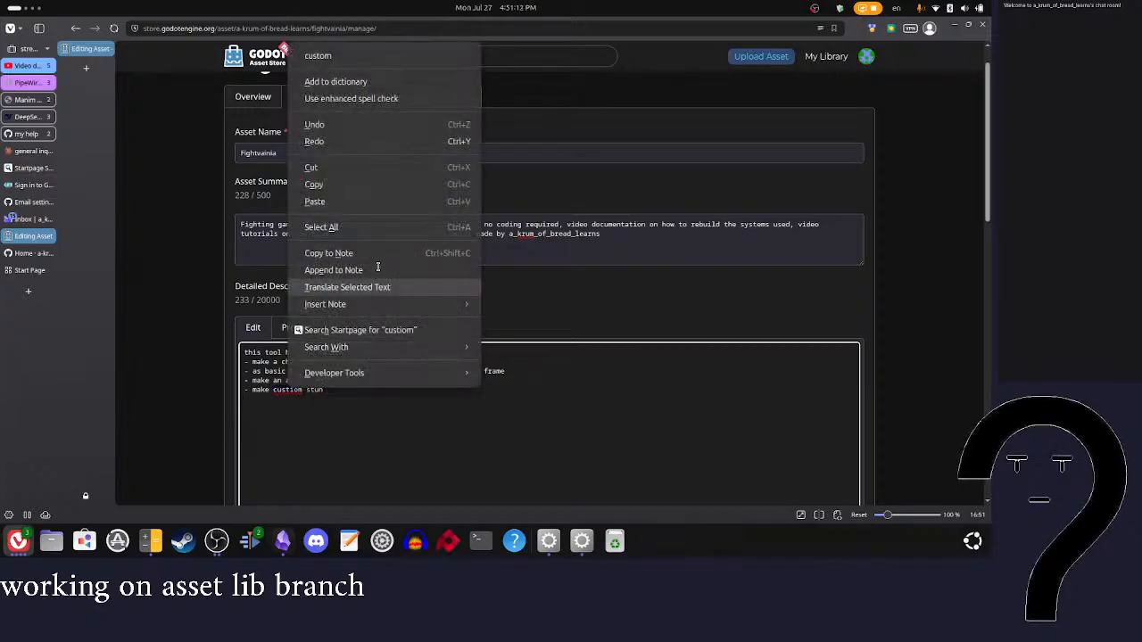
left_click(330, 57)
left_click(282, 396)
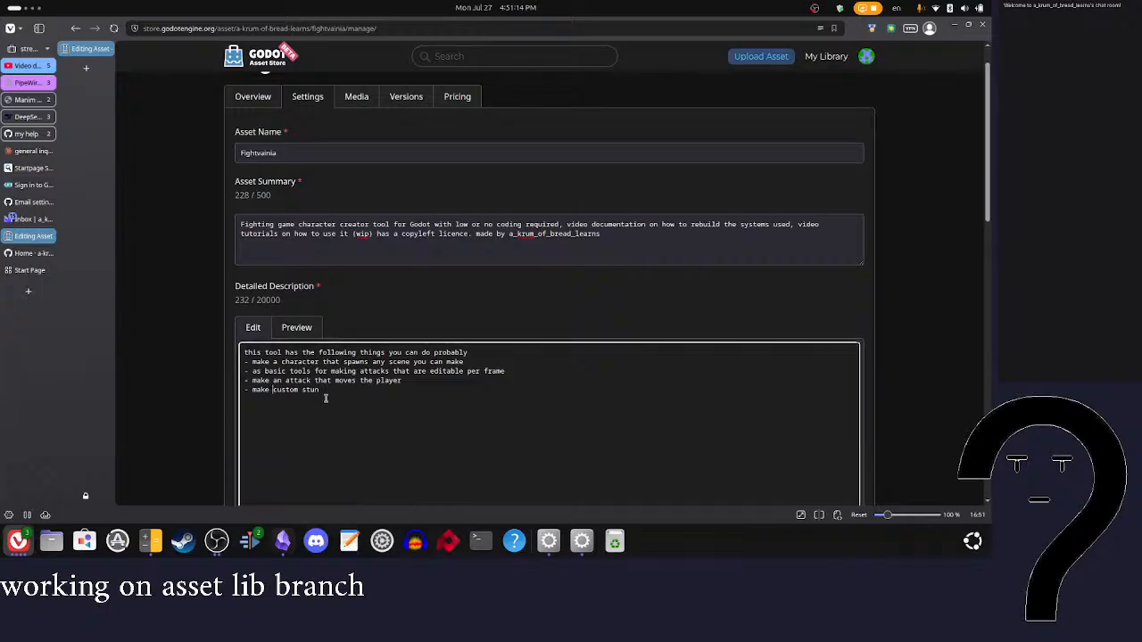
type("()")
type("hit atr")
type("animations")
left_click_drag(393, 393, 306, 393)
key("BackSpace")
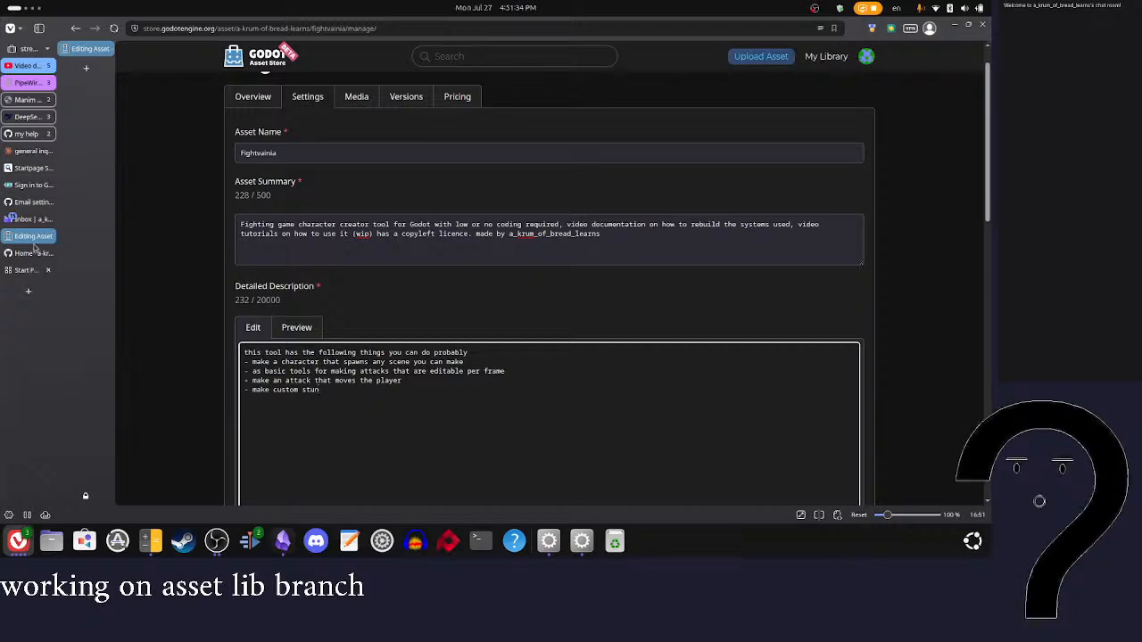
Step: Copy the currently done features, from "attack data per hit box" to "protection from hiting self", from the fightvainia GitHub README
left_click(27, 203)
left_click(32, 254)
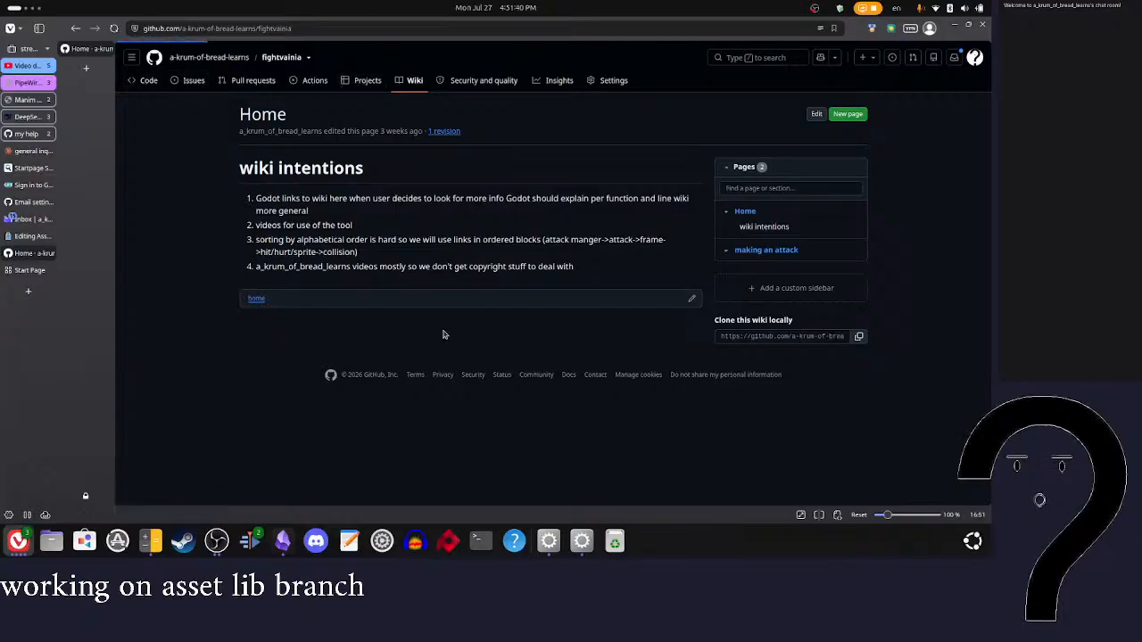
scroll(443, 334, "down", 15)
scroll(445, 335, "up", 2)
scroll(443, 334, "up", 5)
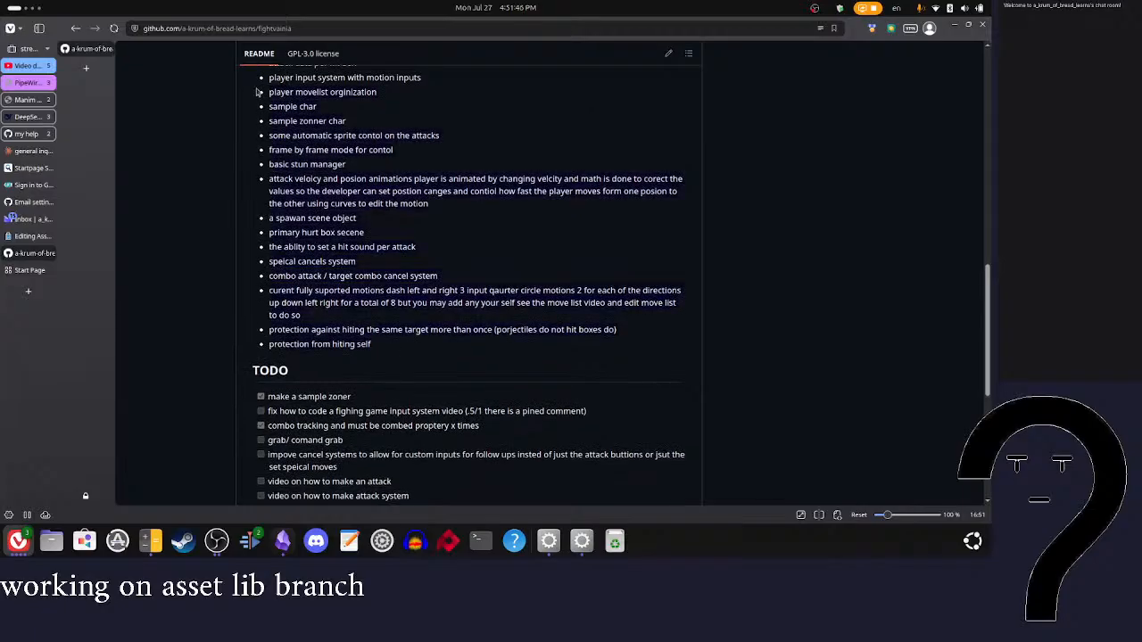
scroll(262, 110, "up", 3)
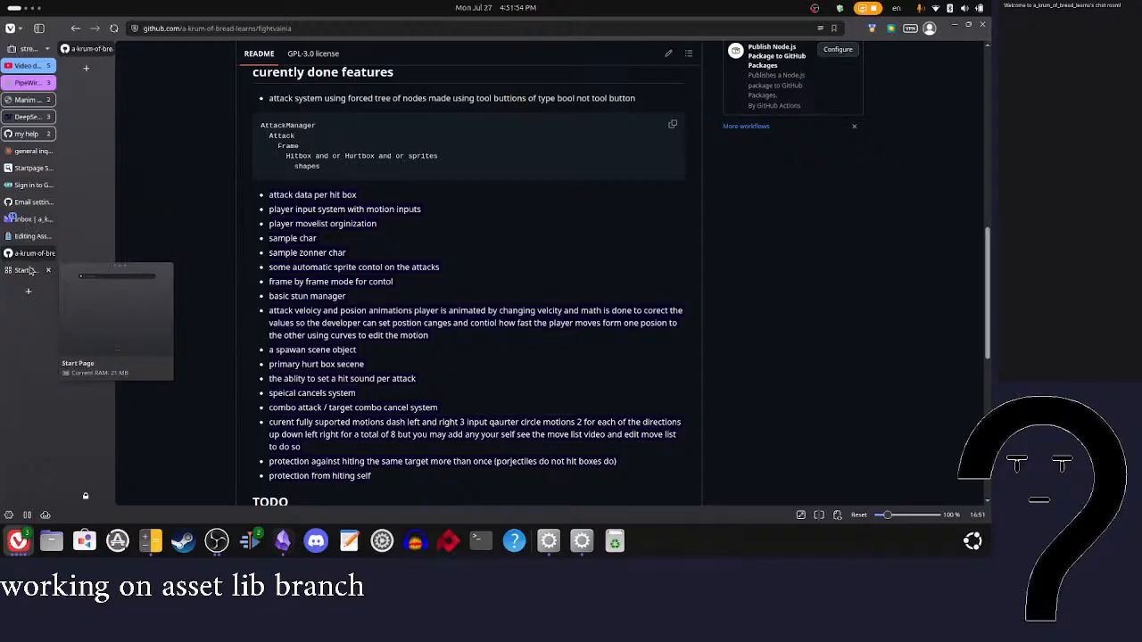
Step: Replace the existing list items in the Asset Store detailed description with the feature list copied from the README
left_click(32, 235)
left_click_drag(339, 413, 241, 364)
type("attack data per hit box player input system with motion inputs player movelist orginization sample char sample zonner char some automatic sprite contol on the attacks frame by frame mode for contol basic stun manager attack velocy and posion animations player is animated by changing velcity and math is done to corect the values so the developer can set postion canges and contiol how fast the player moves form one posion to the other using curves to edit the motion a spawan scene object primary hurt box secene the ablity to set a hit sound per attack speical cancels system combo attack / target combo cancel system curent fully suported motions dash left and right 3 input qaurter circle motions 2 for each of the directions up down left right for a total of 8 but you may add any your self see the move list video and edit move list to do so protection against hiting the same target more than once (porjectiles do not hit boxes do) protection from hiting self")
scroll(446, 403, "down", 3)
scroll(258, 290, "up", 2)
Step: Put a hyphen and space before each pasted feature line from "attack data per hit box" through the attack velocity item
left_click(243, 266)
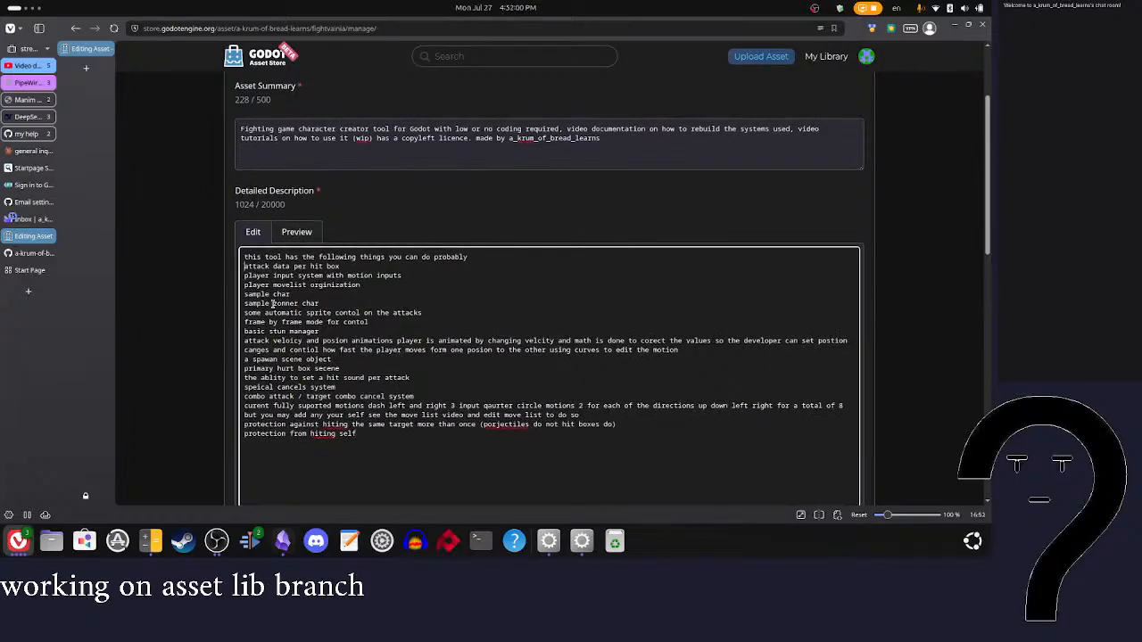
left_click(245, 285)
left_click(244, 265)
type("-")
type(" - ")
type("-")
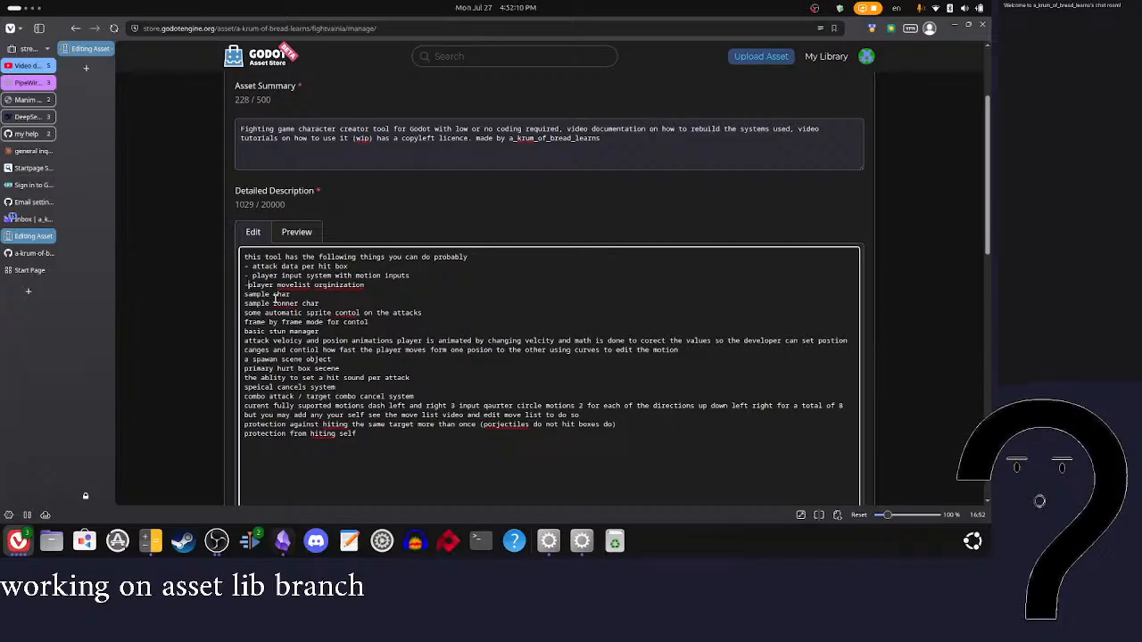
key("Down")
key("Home")
type("- ")
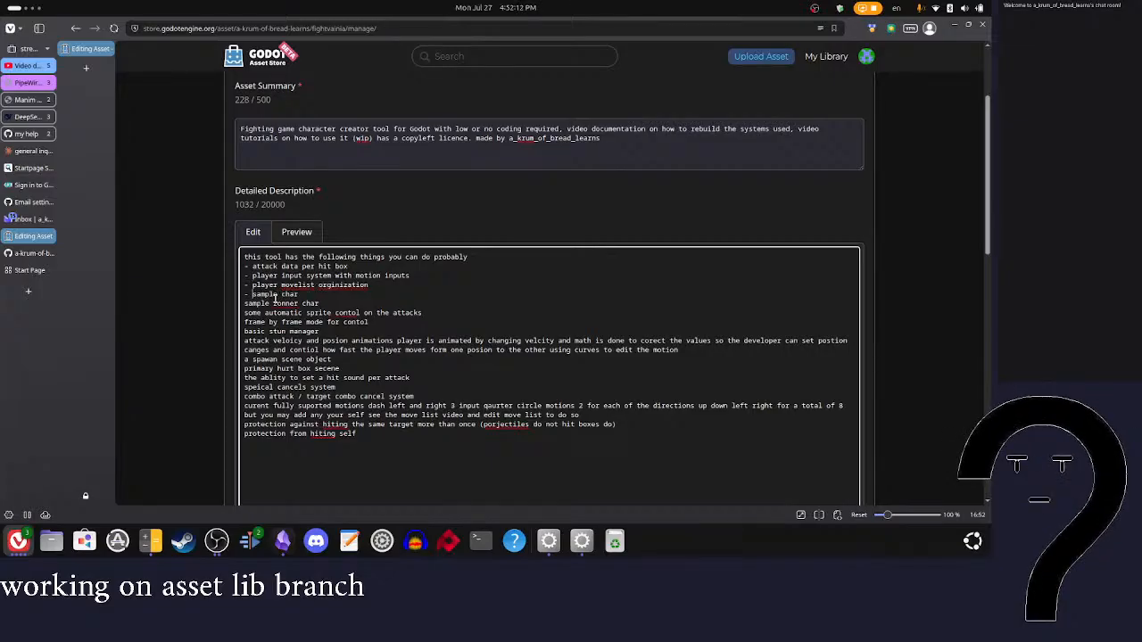
type("-")
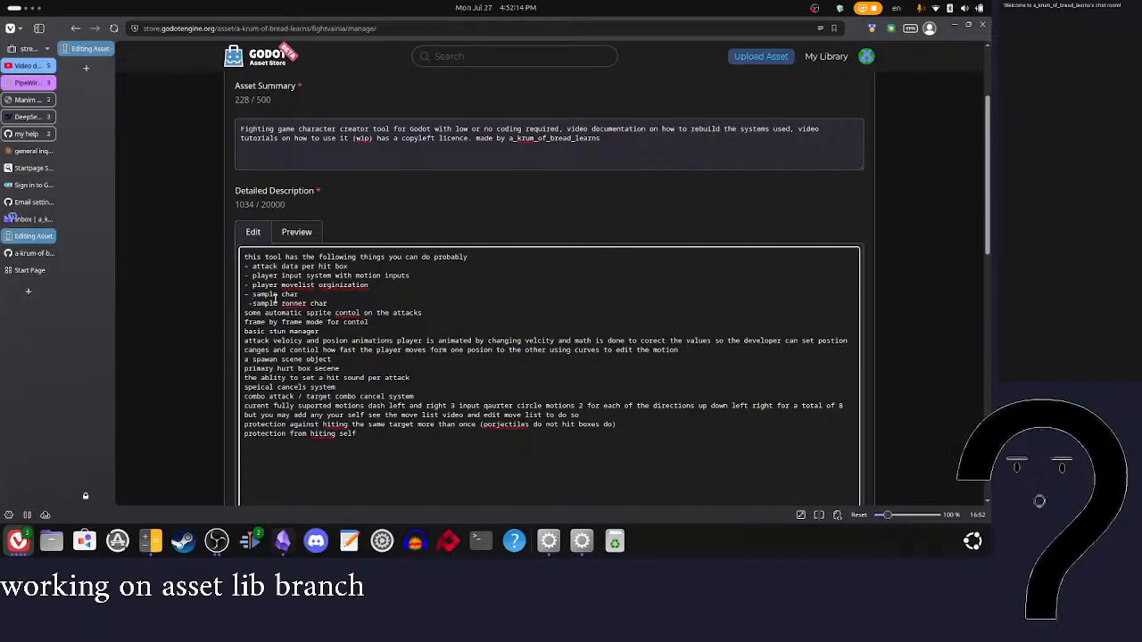
key("Down")
key("Home")
type("- ")
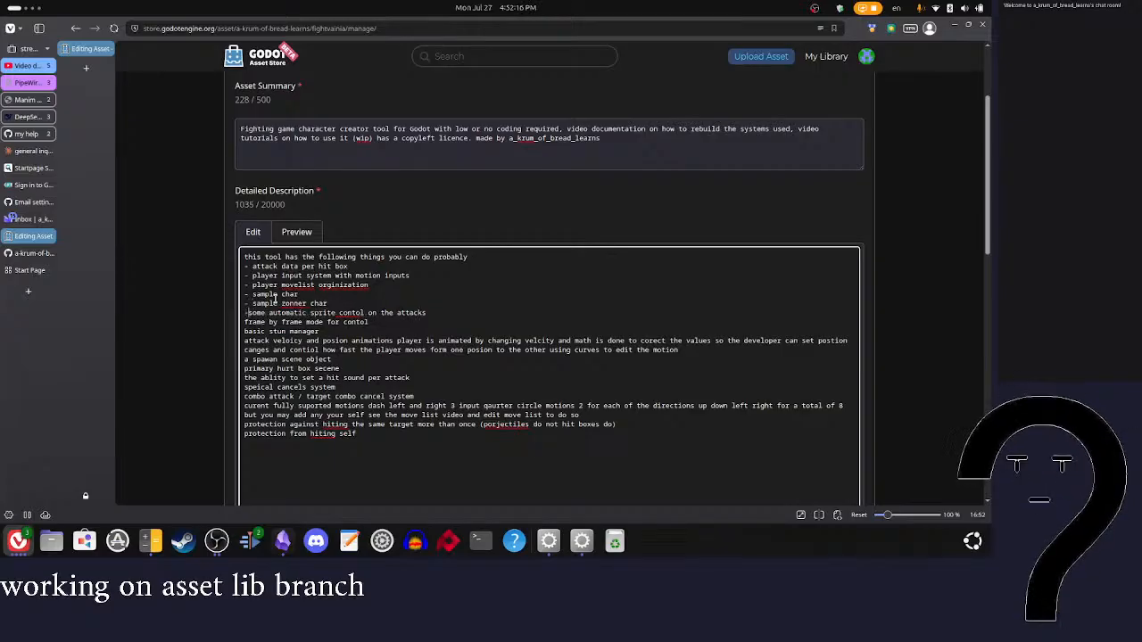
type("- ")
type("- ")
type("-")
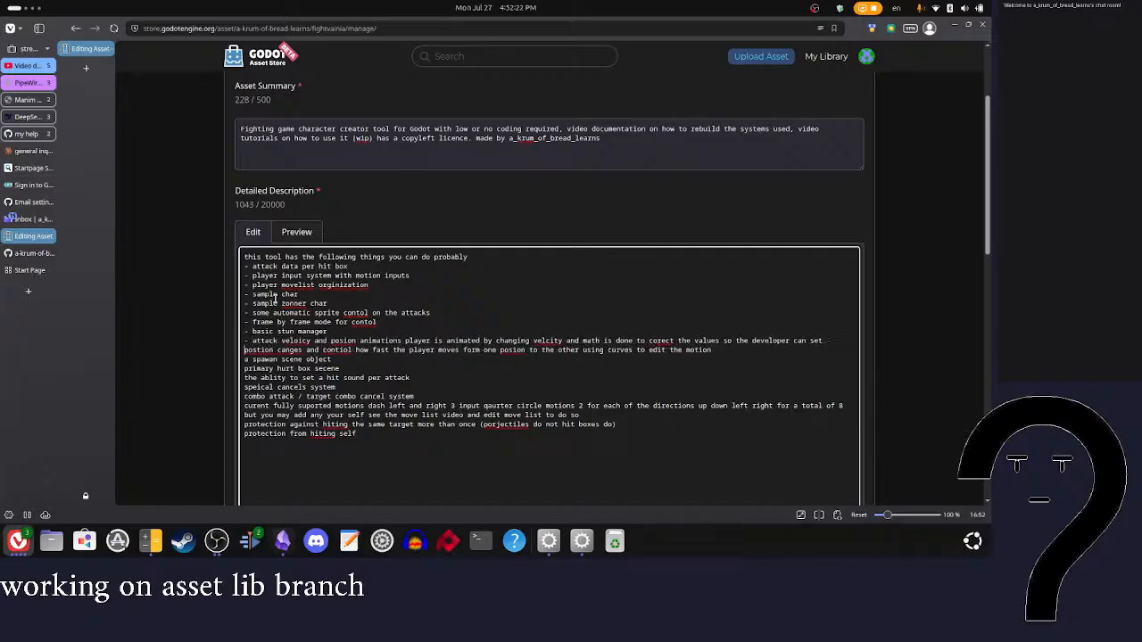
Step: Remove the stray hyphen from the wrapped line and prefix the remaining features, from the spawn scene object to the last line, with hyphens
key("BackSpace")
key("BackSpace")
type("-")
key("Down")
key("Home")
type("-")
key("Down")
key("Home")
type("-")
key("Down")
key("Home")
type("-")
key("Down")
key("Home")
type("-")
key("Down")
key("Home")
type("-")
key("Down")
key("Home")
type("- ")
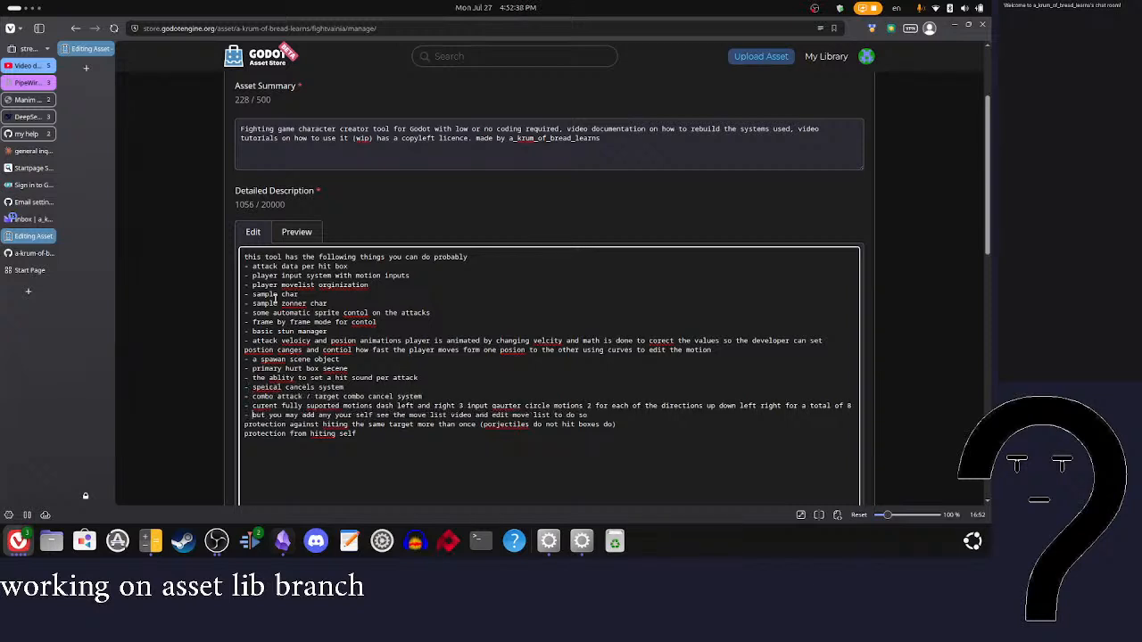
type("-")
key("Down")
key("Home")
type("-")
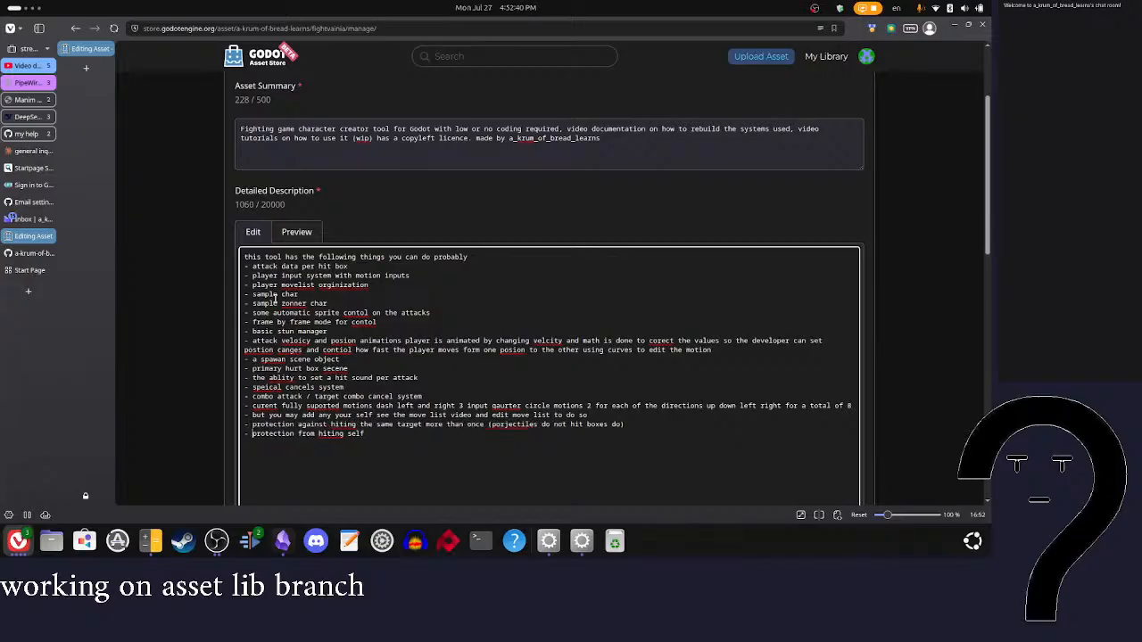
Step: Correct the player feature line to read "move list organization" using the spelling suggestions
right_click(301, 287)
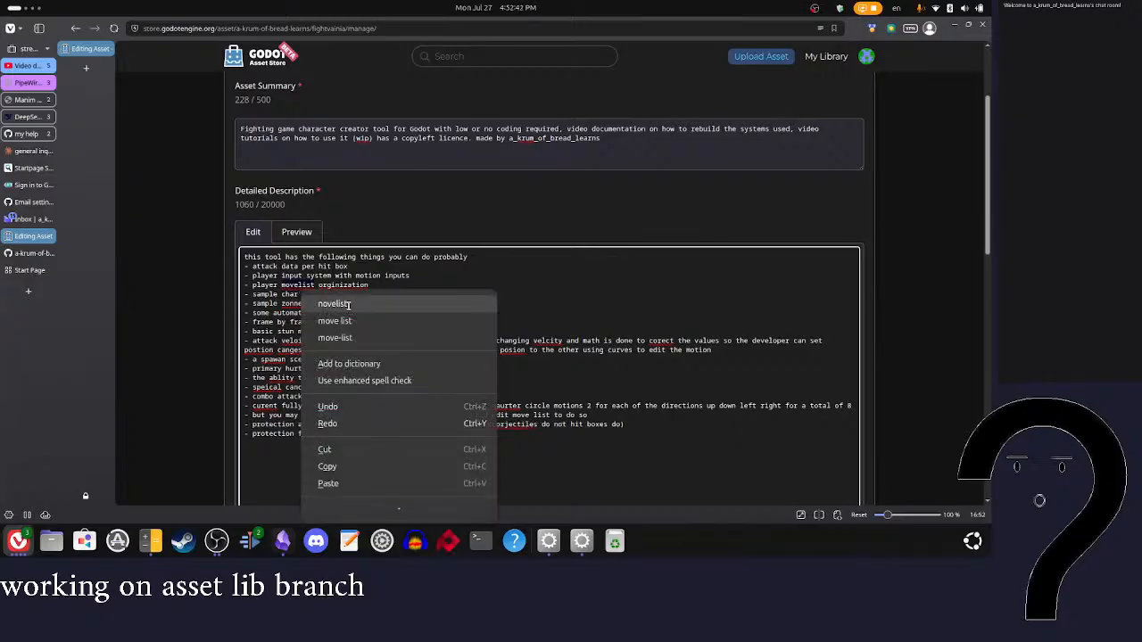
key("Escape")
right_click(299, 286)
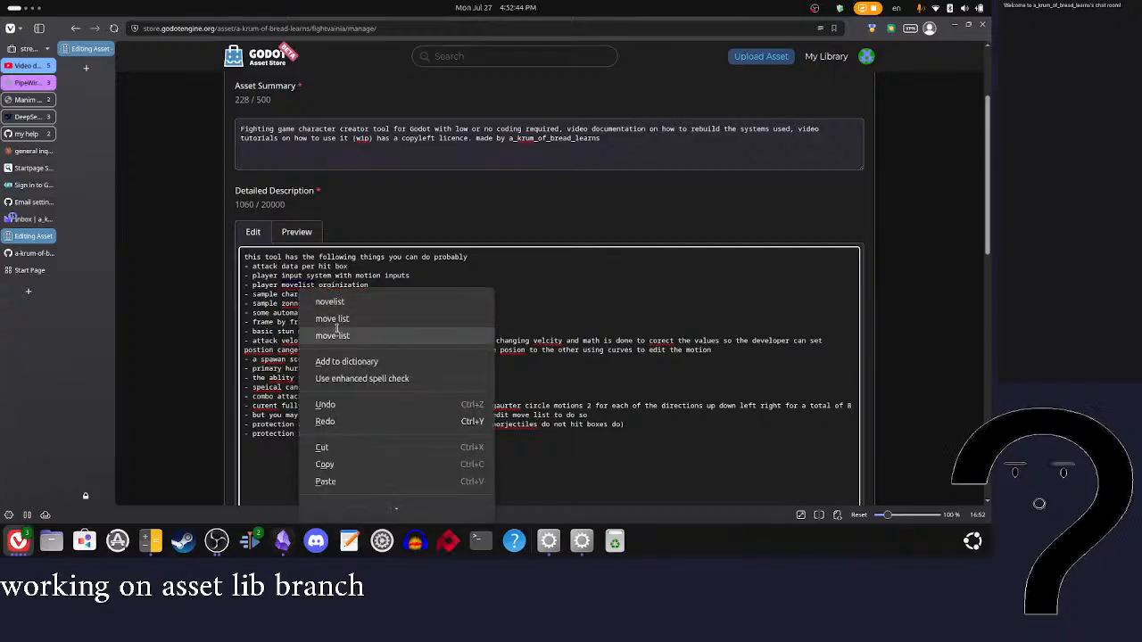
left_click(337, 318)
right_click(328, 285)
left_click(345, 301)
right_click(295, 304)
left_click(282, 305)
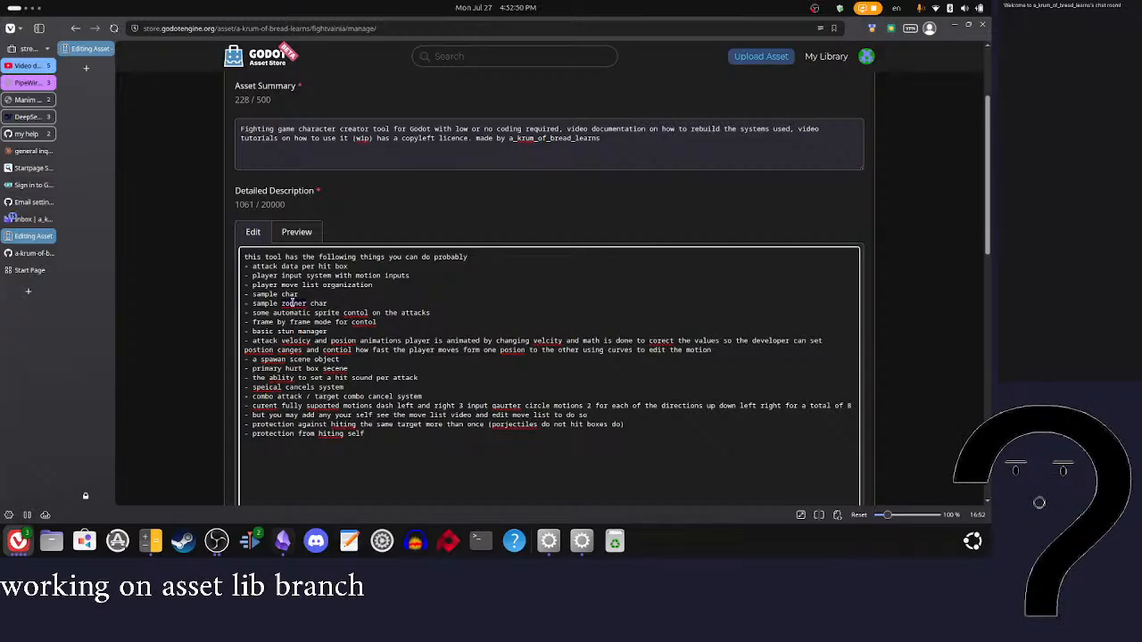
right_click(295, 304)
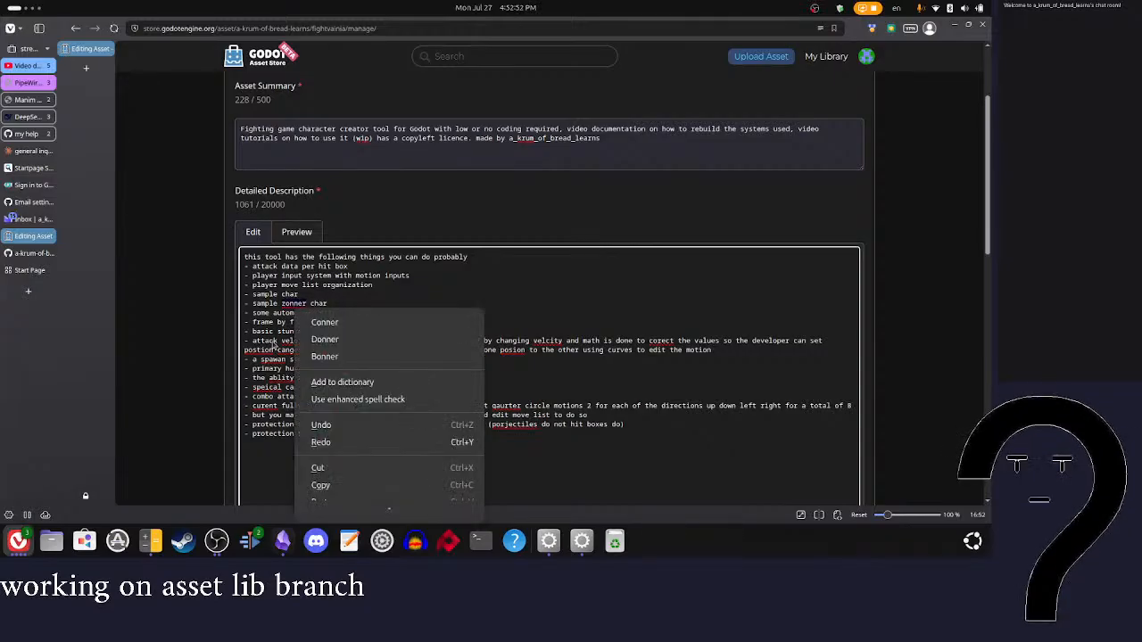
left_click(276, 309)
Step: Correct the misspelled word "control" in the sprite, frame by frame and attack velocity items
right_click(348, 312)
left_click(367, 320)
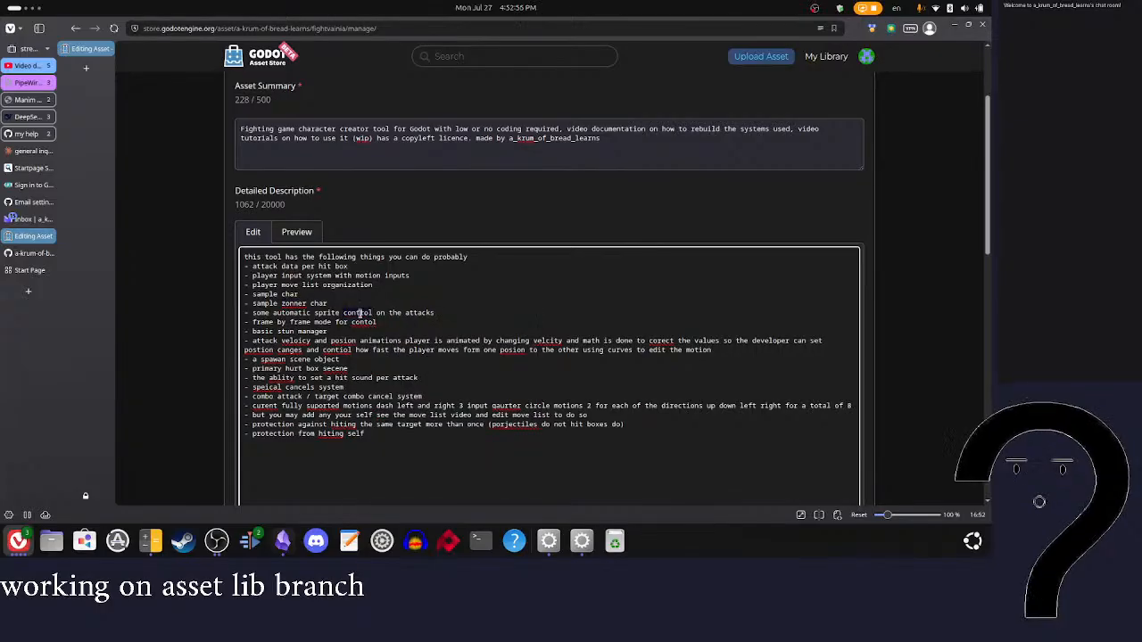
double_click(369, 322)
type("control")
double_click(344, 350)
type("control")
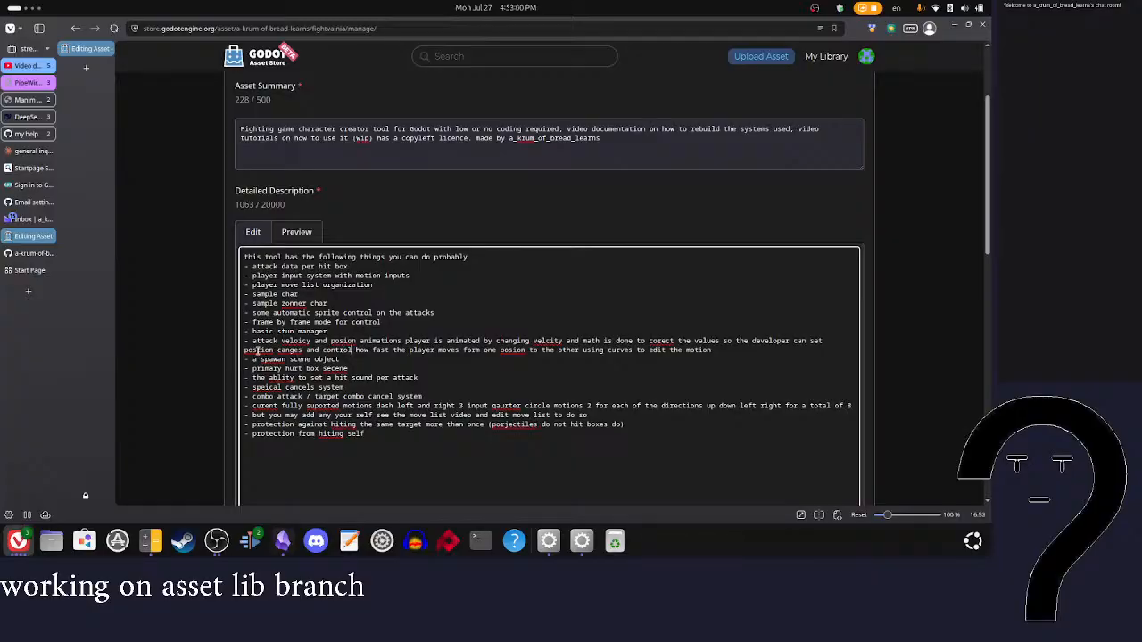
Step: Correct "position changes" and the first "velocity" in the attack velocity item using the spelling suggestions
right_click(256, 349)
left_click(312, 394)
left_click(289, 382)
right_click(299, 344)
left_click(323, 358)
right_click(297, 350)
left_click(326, 395)
Step: Correct the remaining misspellings of "position", "velocity" and "correct" in the attack velocity item
right_click(348, 343)
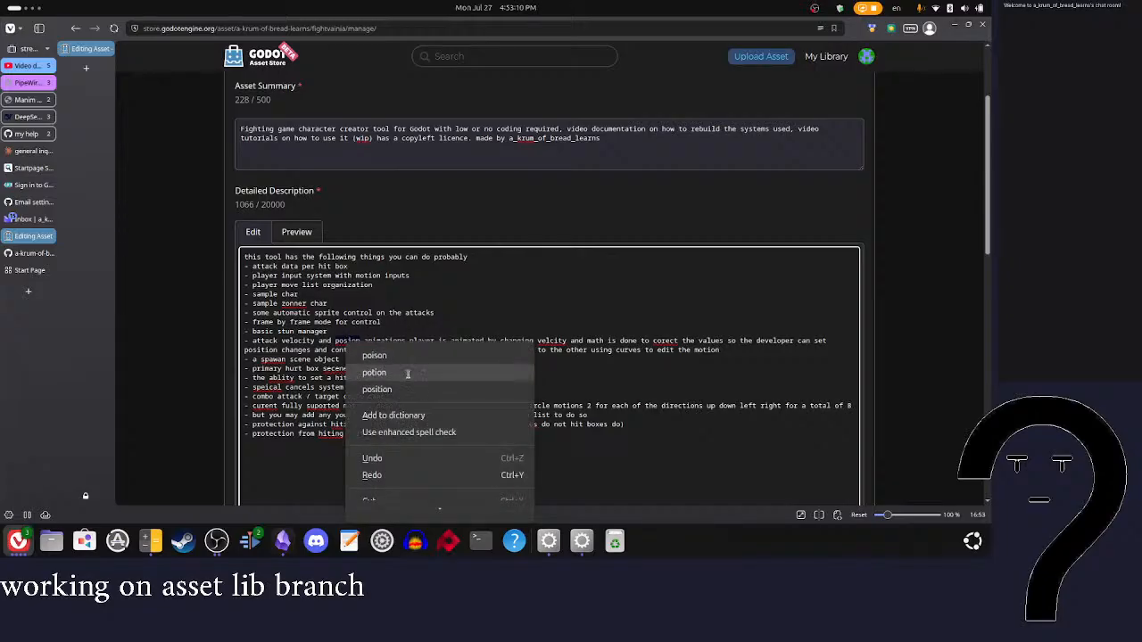
left_click(376, 389)
right_click(554, 342)
left_click(589, 358)
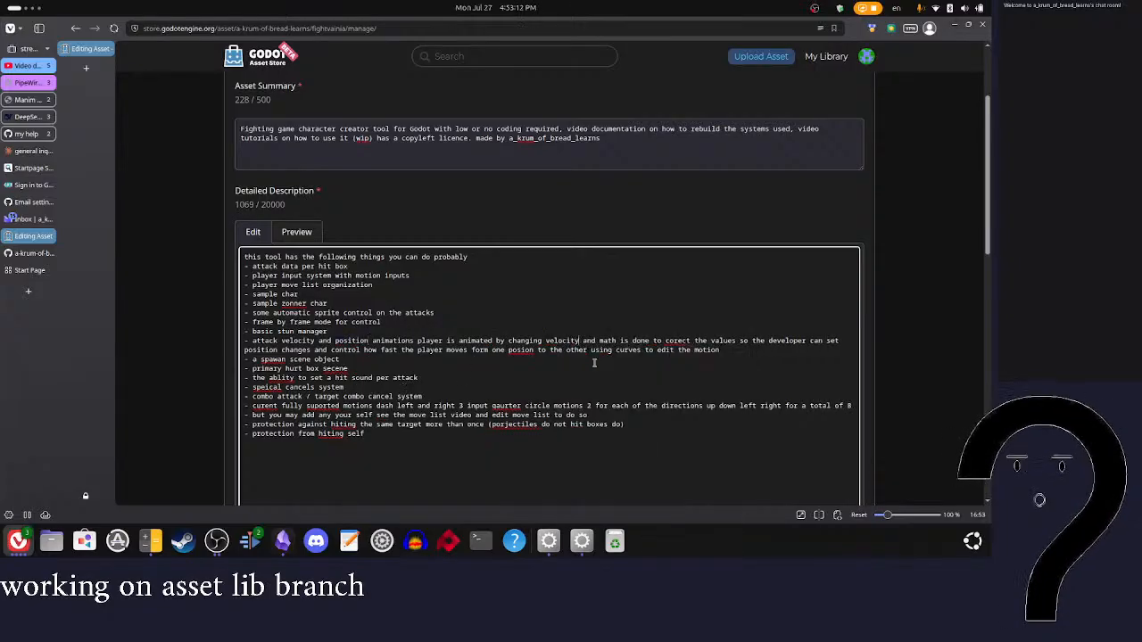
right_click(677, 340)
left_click(696, 349)
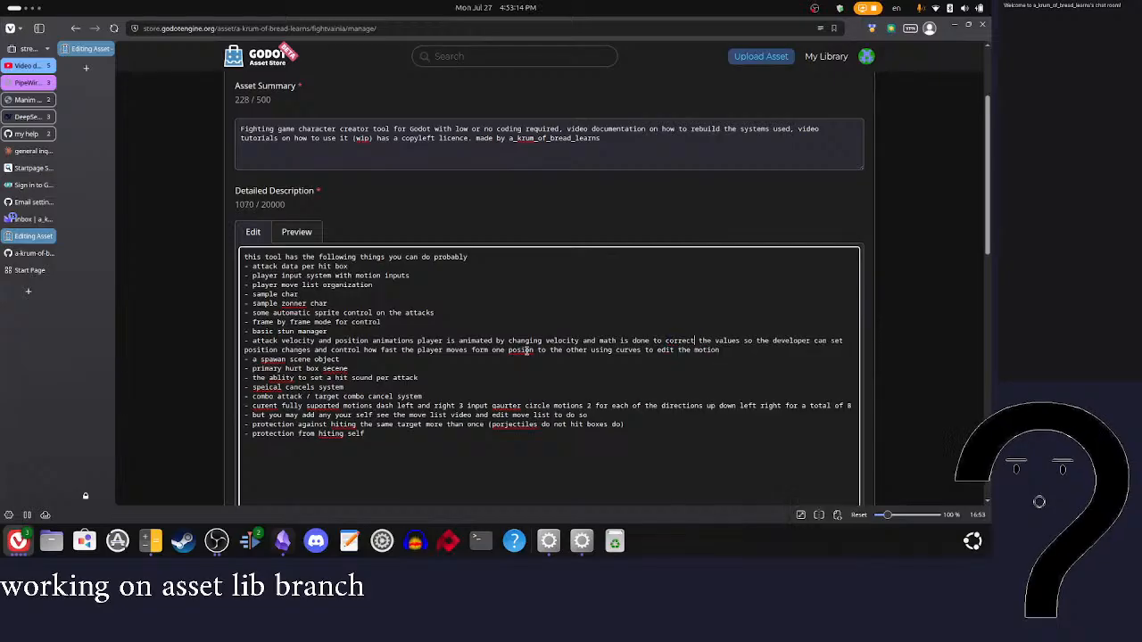
right_click(526, 351)
left_click(555, 399)
Step: Correct the misspelled words "spawn", "scene" and "ability" in the spawn object, hurt box and hit sound items
right_click(276, 360)
left_click(300, 380)
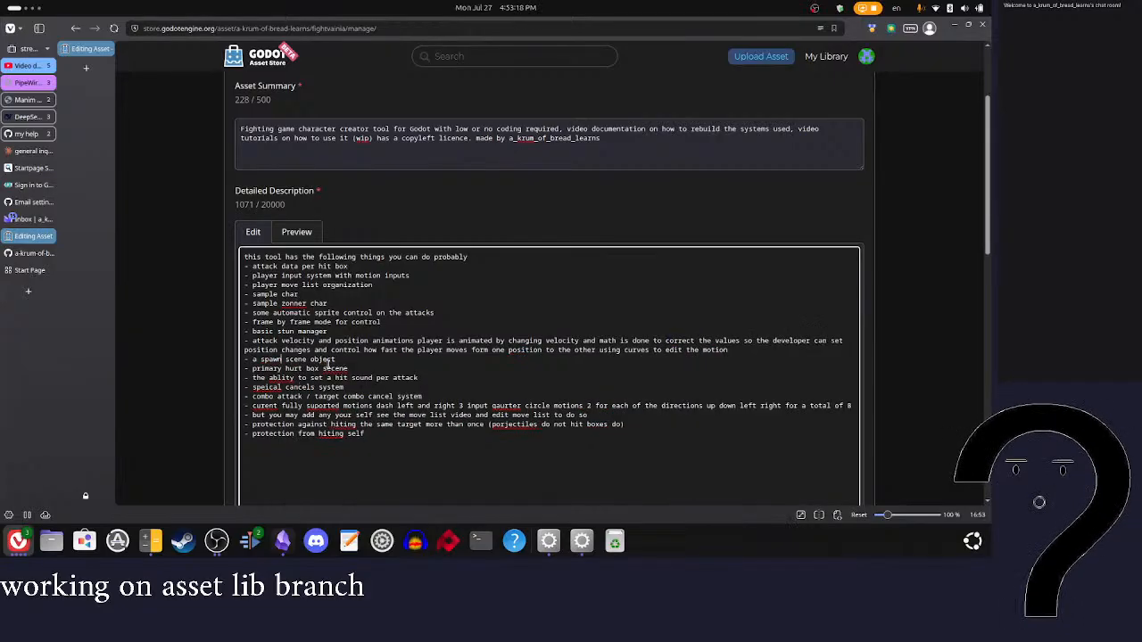
right_click(336, 369)
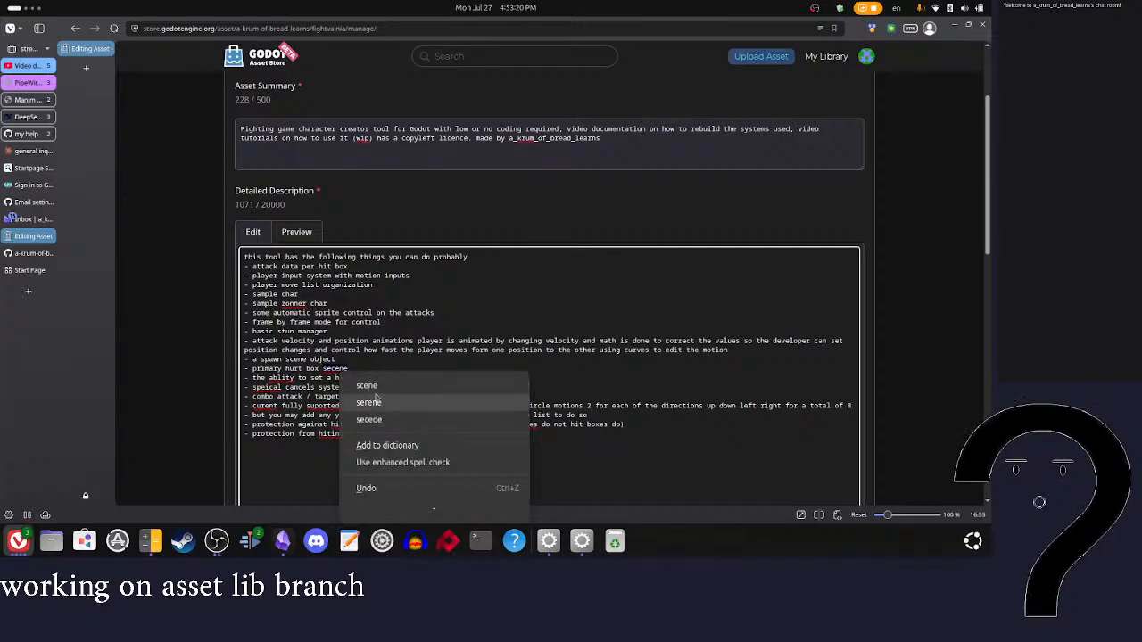
left_click(367, 385)
right_click(277, 378)
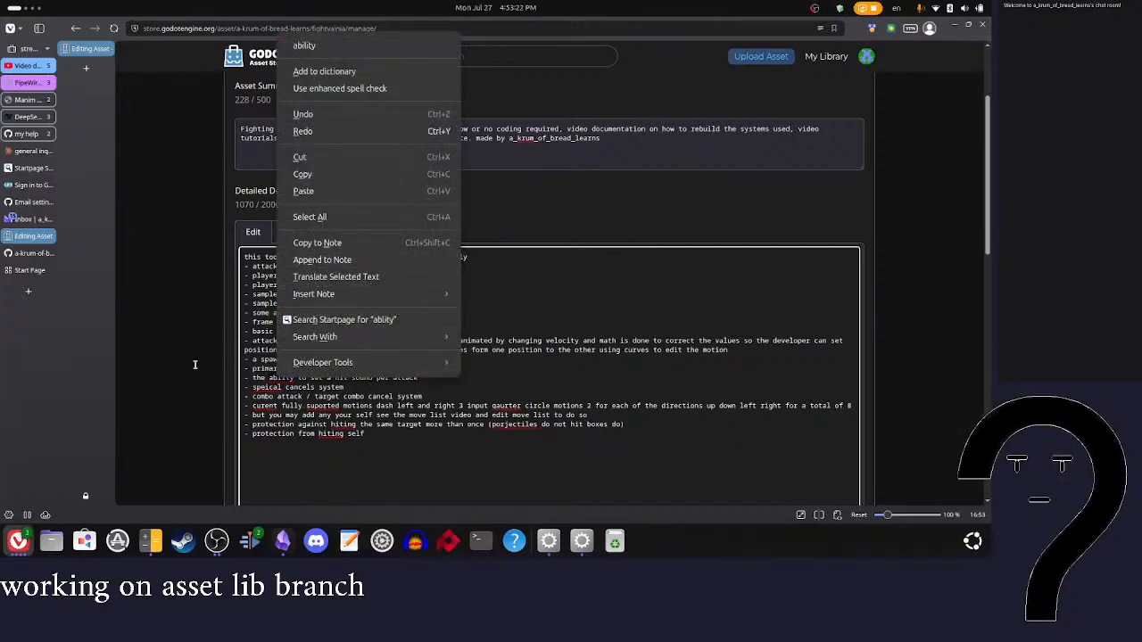
left_click(304, 45)
right_click(273, 387)
left_click(298, 52)
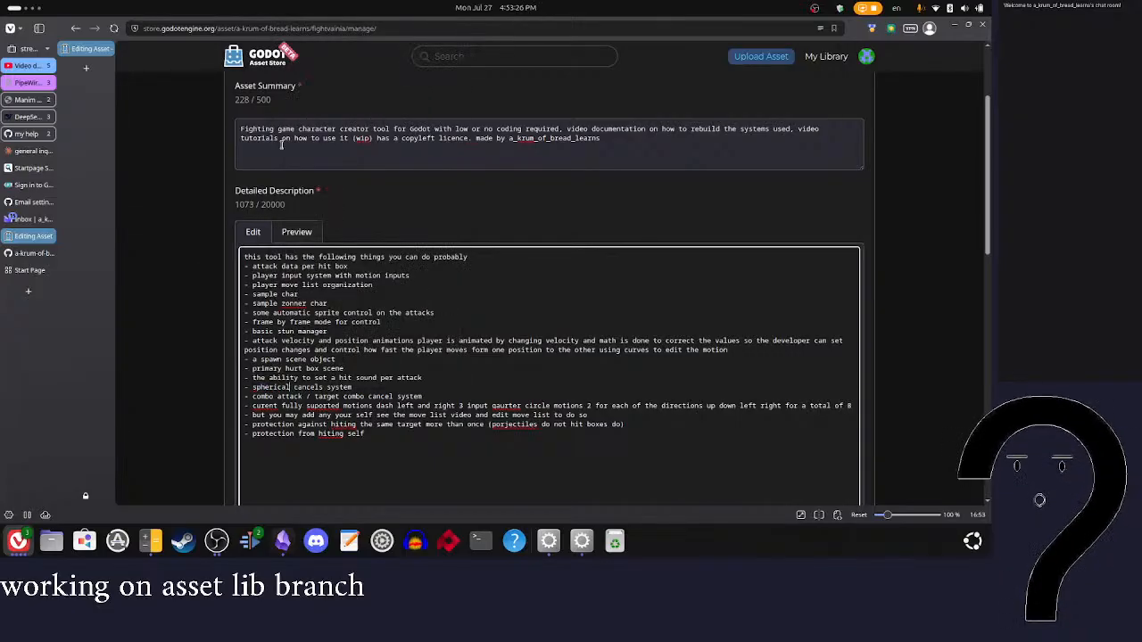
key("ctrl+z")
Step: Correct "special" in the cancels item and "current", "supported" and "quarter" in the motions item using the spelling suggestions
right_click(272, 388)
left_click(317, 40)
scroll(374, 223, "down", 4)
scroll(374, 223, "up", 2)
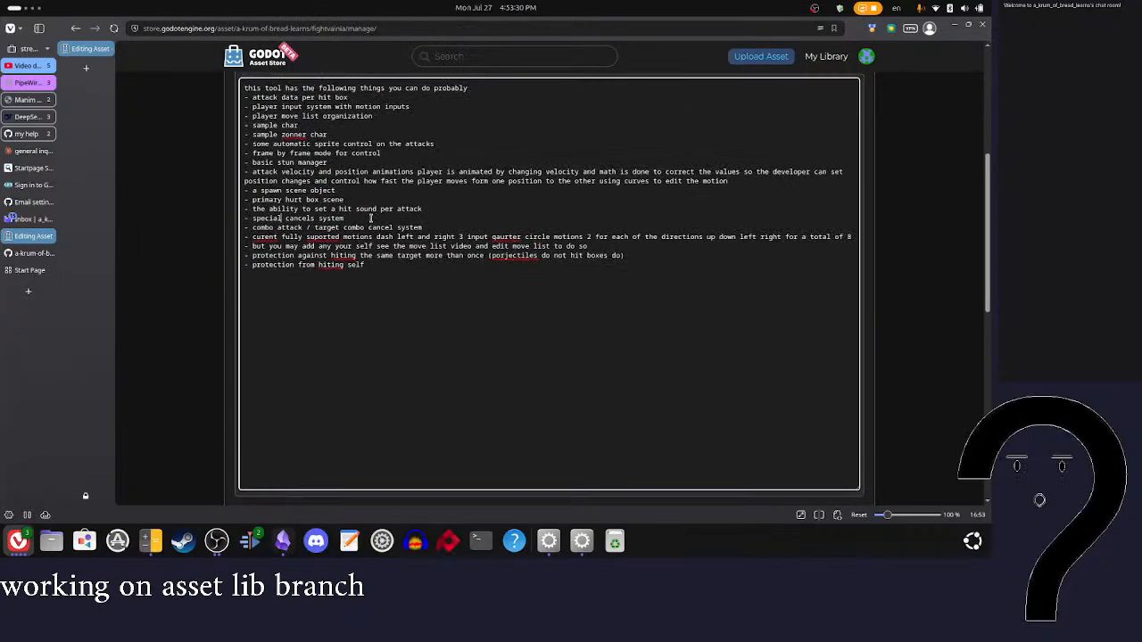
right_click(281, 237)
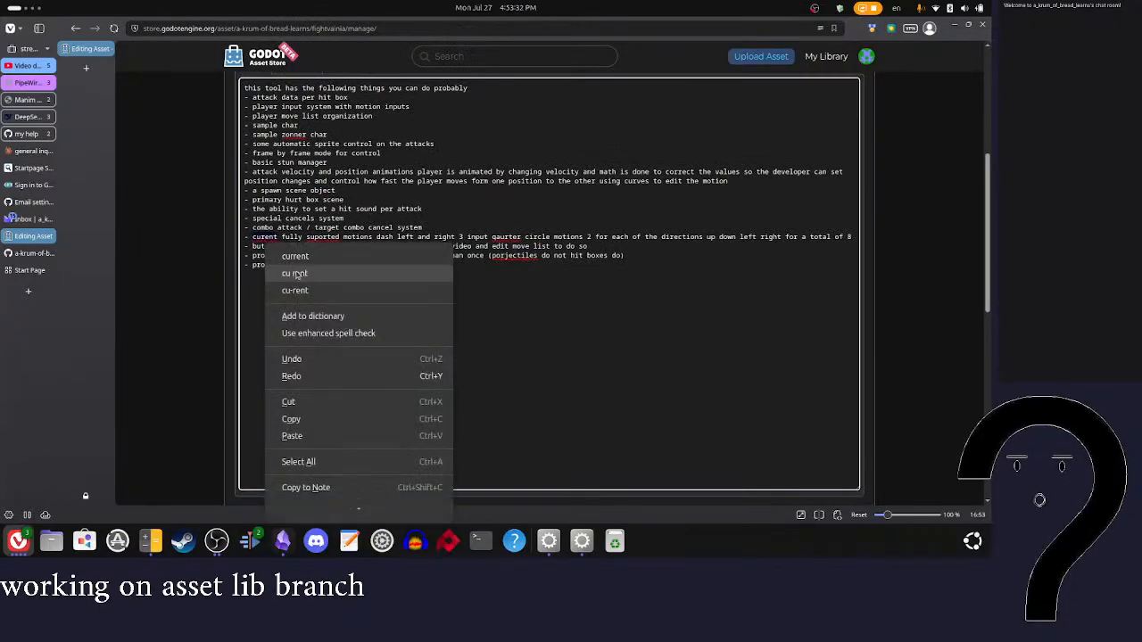
left_click(294, 252)
right_click(326, 238)
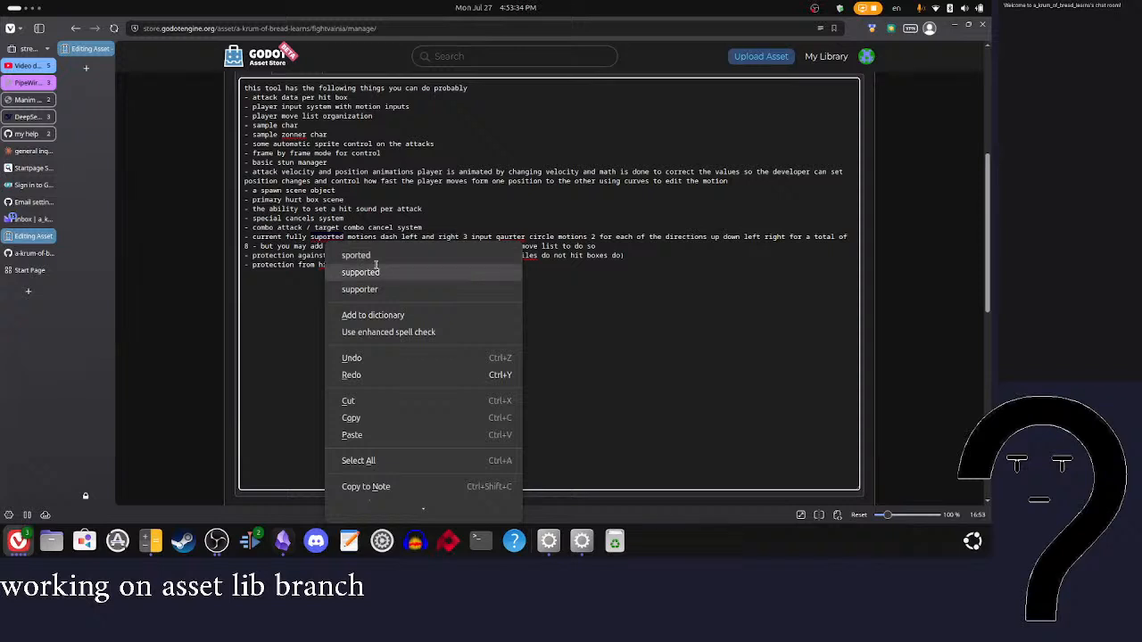
left_click(386, 272)
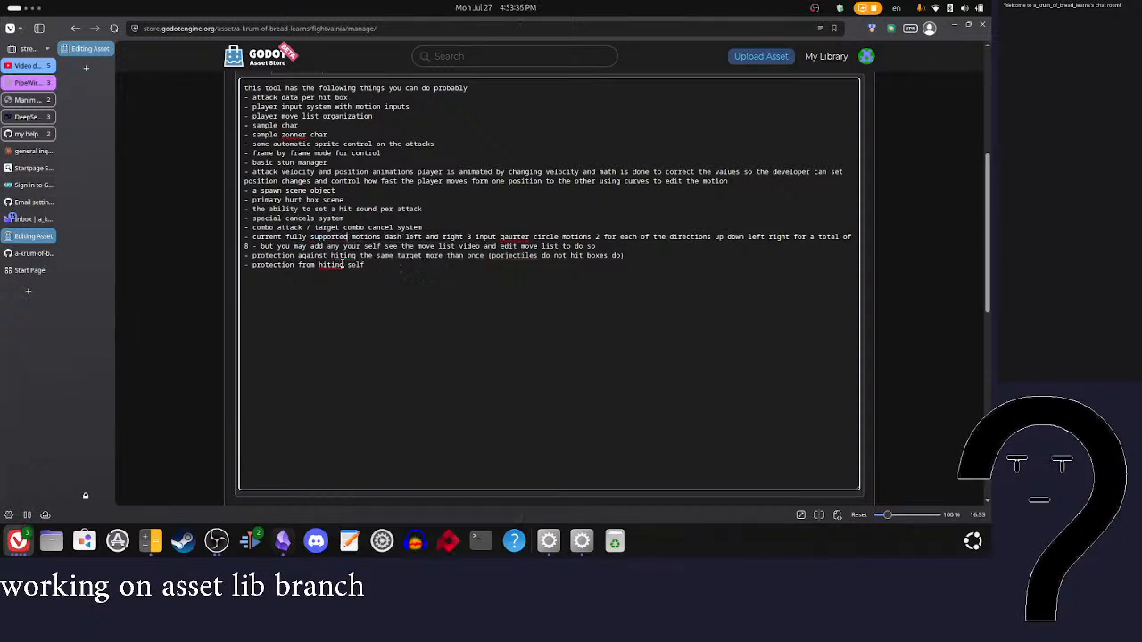
right_click(519, 236)
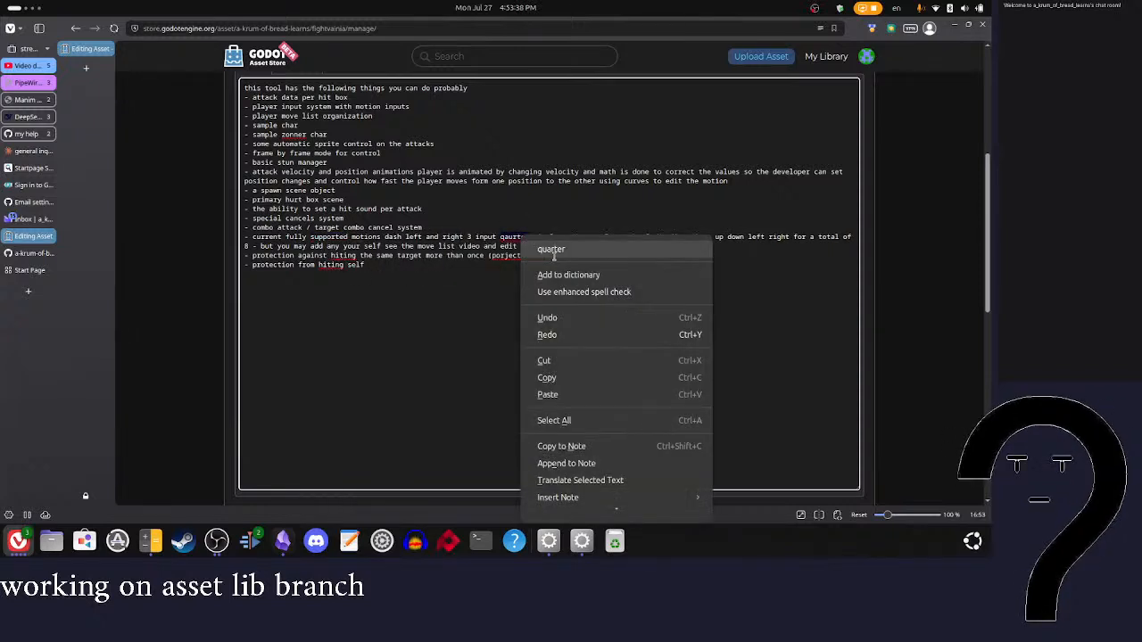
left_click(552, 250)
Step: Correct "hitting" in both protection items and "projectiles" in the parenthetical note
right_click(342, 264)
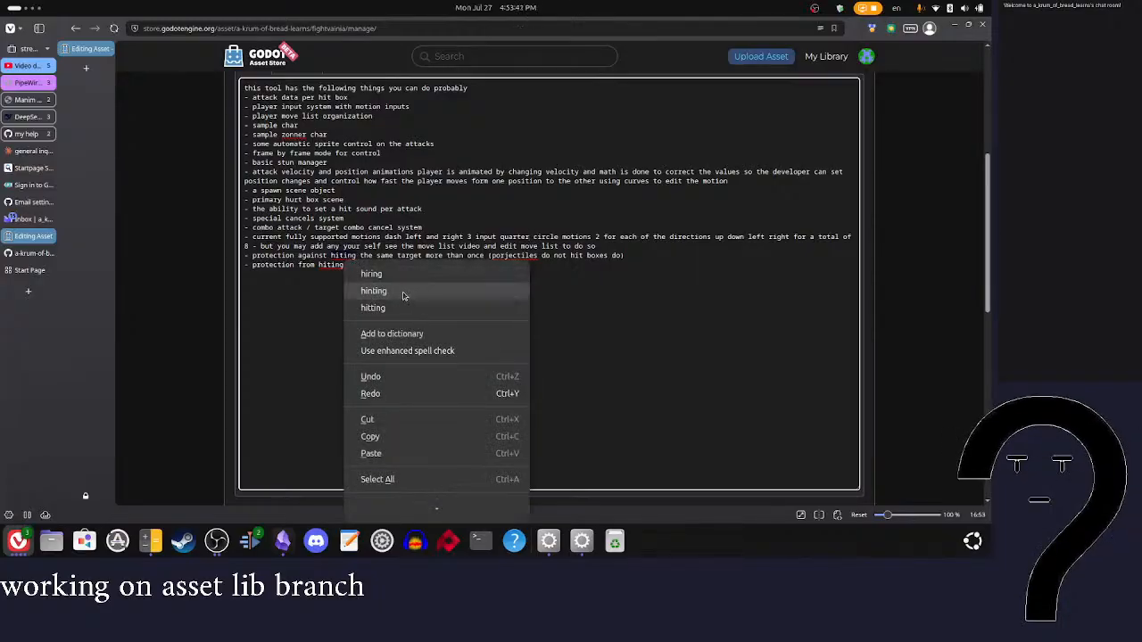
left_click(373, 308)
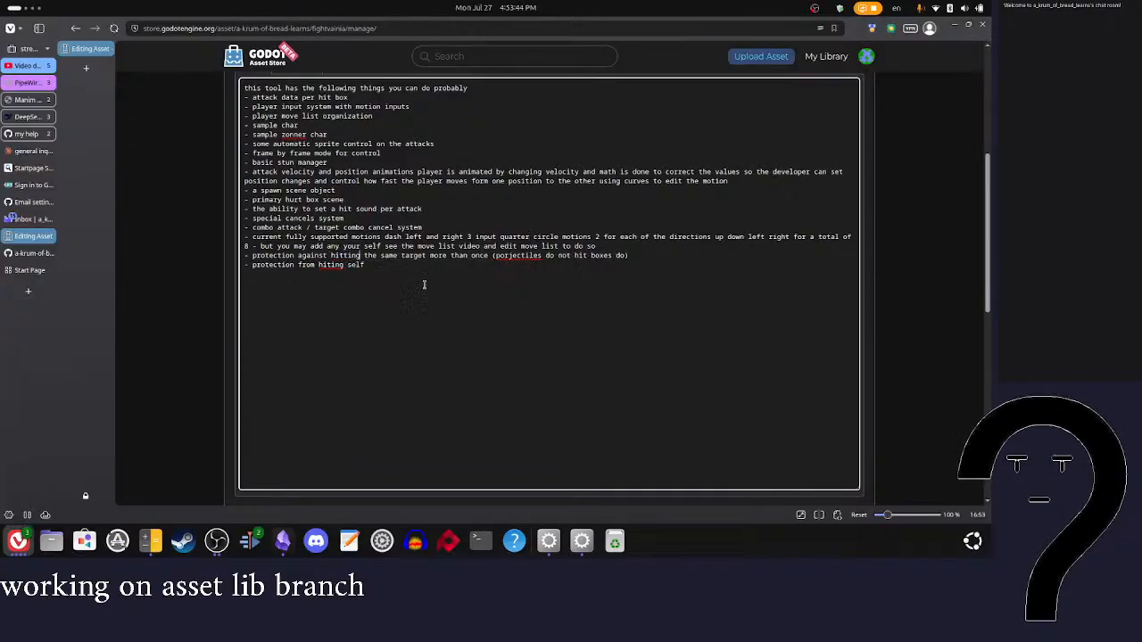
right_click(518, 258)
left_click(545, 262)
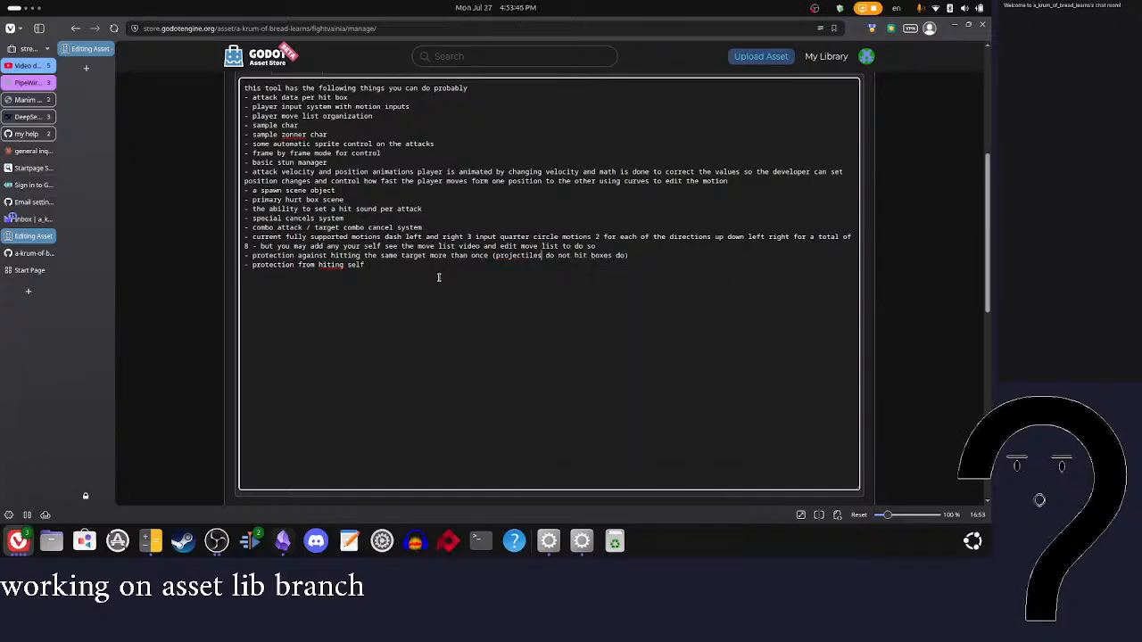
right_click(330, 264)
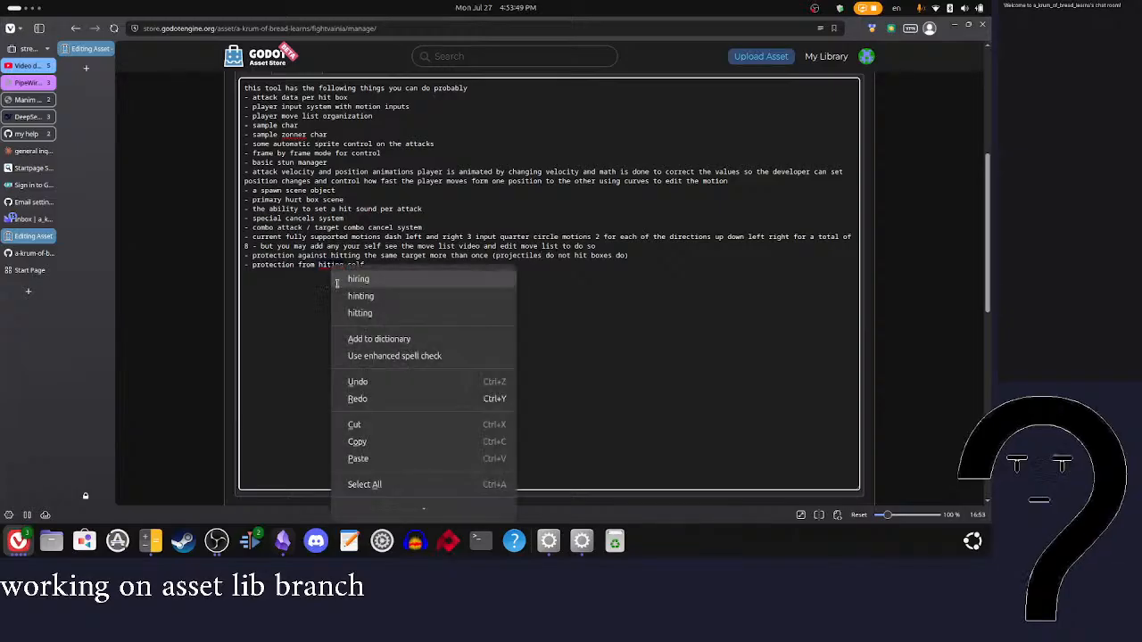
left_click(382, 314)
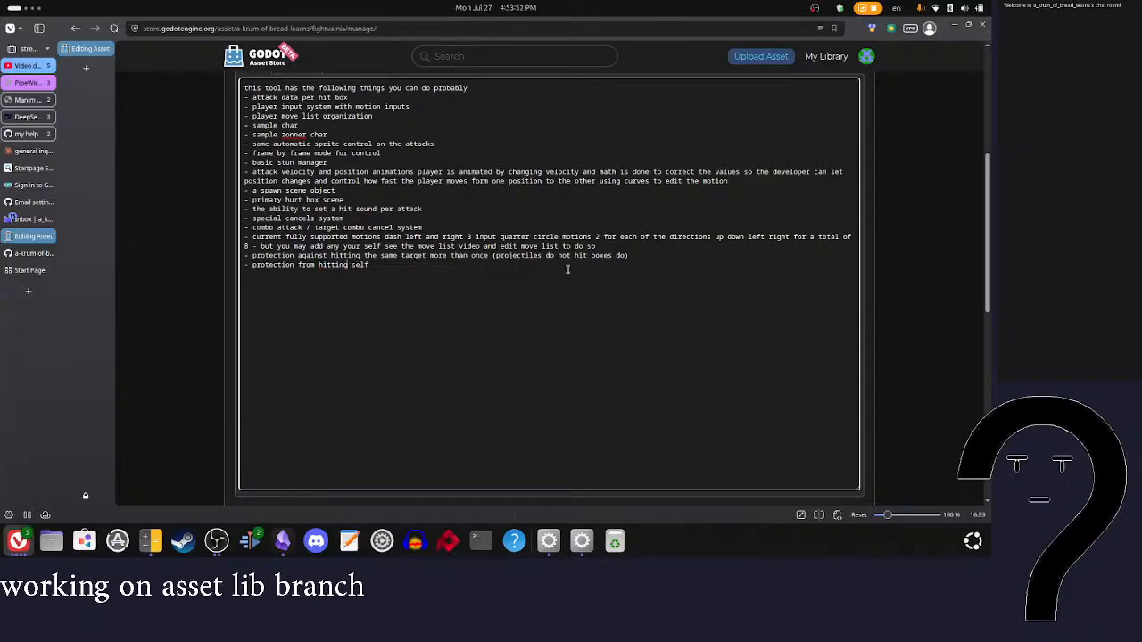
Step: Reword the parenthetical note in the same-target protection item to "(only hit boxes do projectiles don't)"
left_click_drag(576, 257, 497, 258)
key("ctrl+z")
key("ctrl+shift+z")
key("BackSpace")
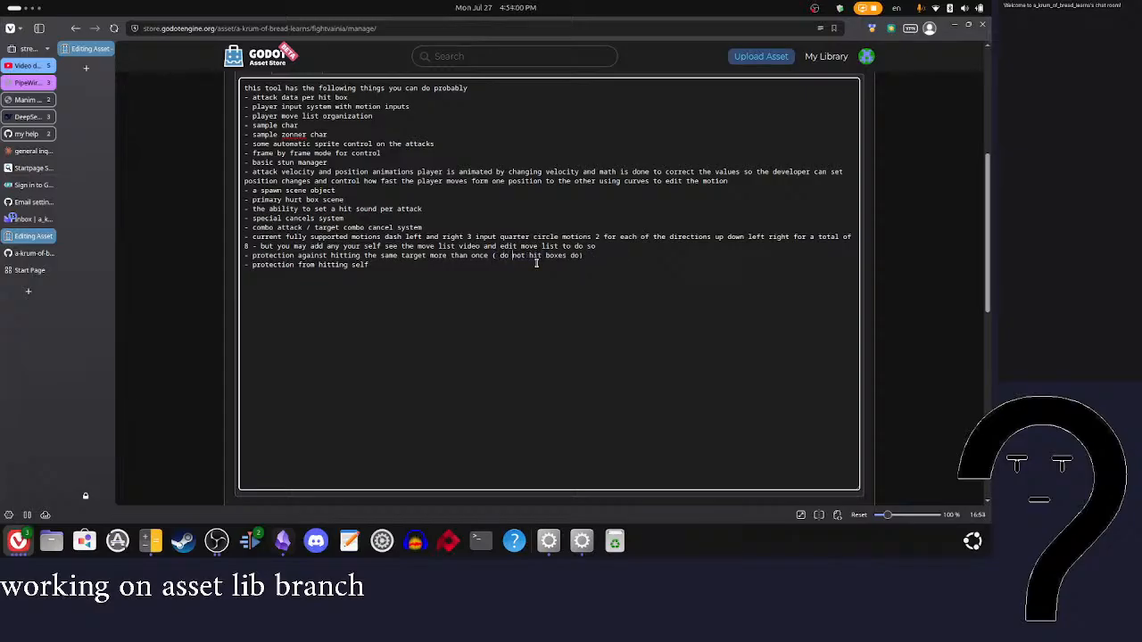
key("BackSpace")
key("BackSpace")
key("BackSpace")
key("BackSpace")
key("BackSpace")
key("BackSpace")
key("BackSpace")
type("only")
type("projectiles")
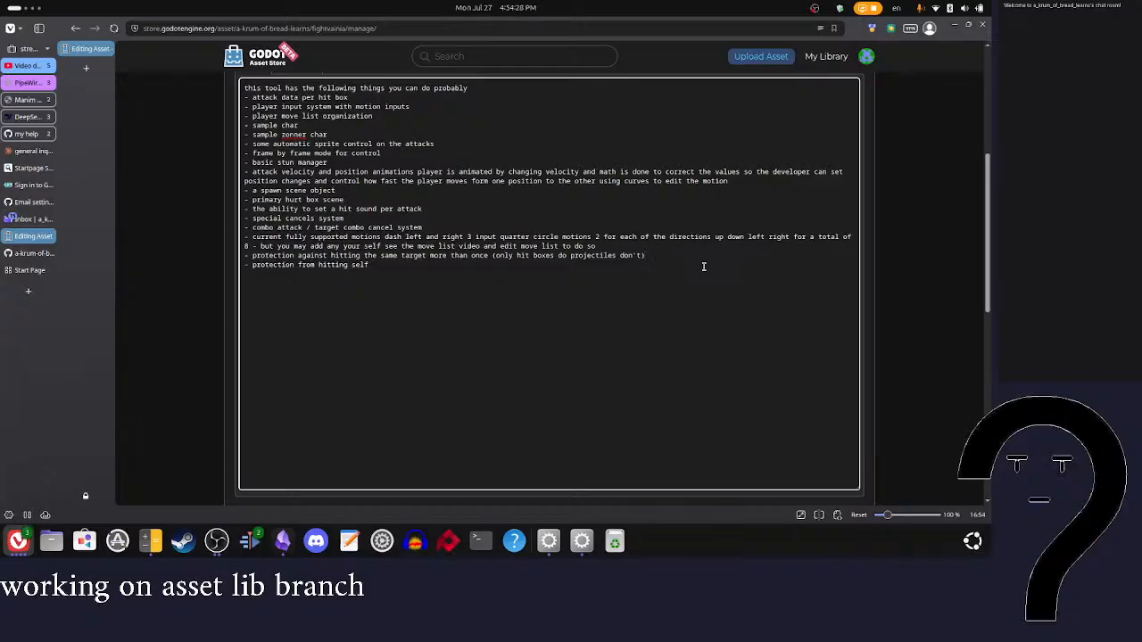
Step: Start a new list item beginning with "a" below the motions item and check the description's rendered preview
left_click(606, 246)
key("Return")
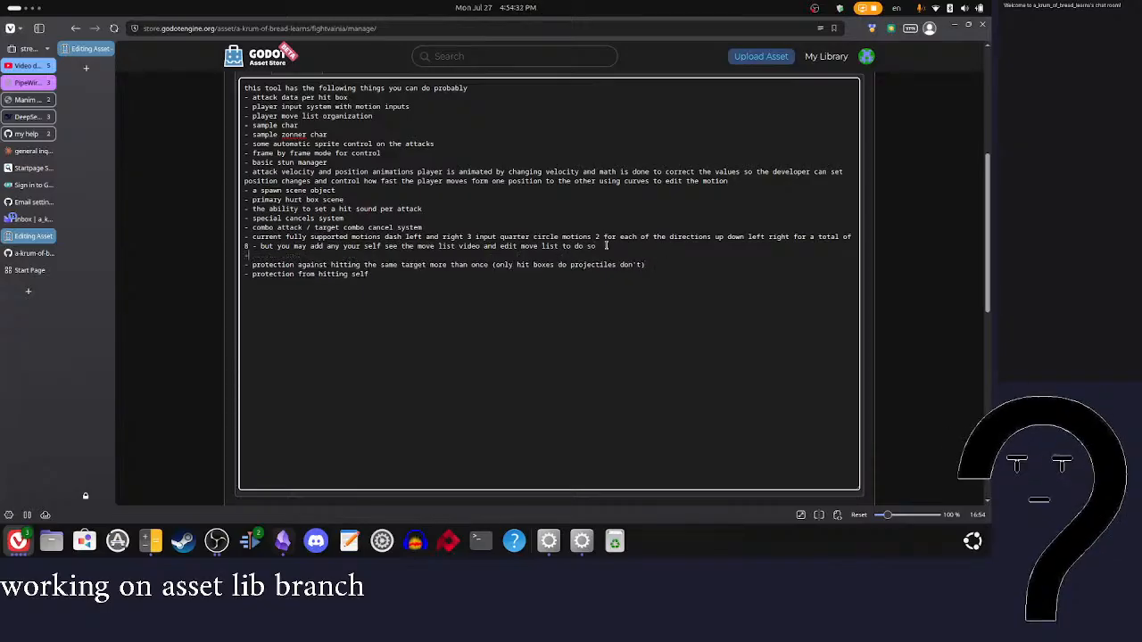
type("- a")
left_click(253, 246)
scroll(279, 262, "up", 2)
left_click(295, 119)
scroll(391, 244, "down", 2)
scroll(391, 244, "up", 3)
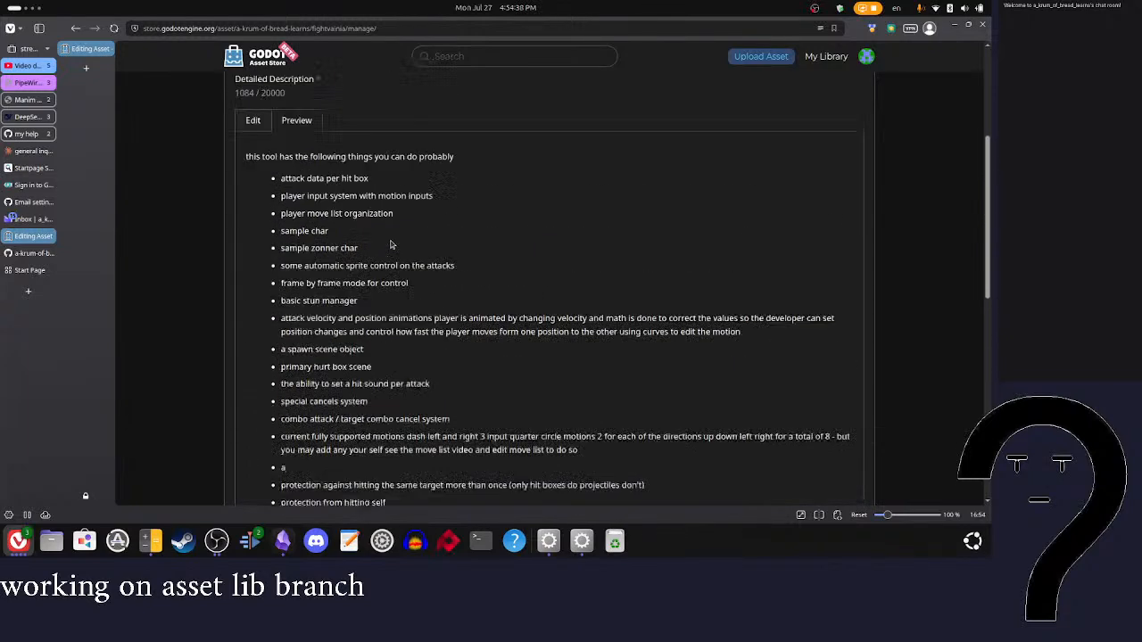
left_click(257, 210)
scroll(330, 336, "down", 2)
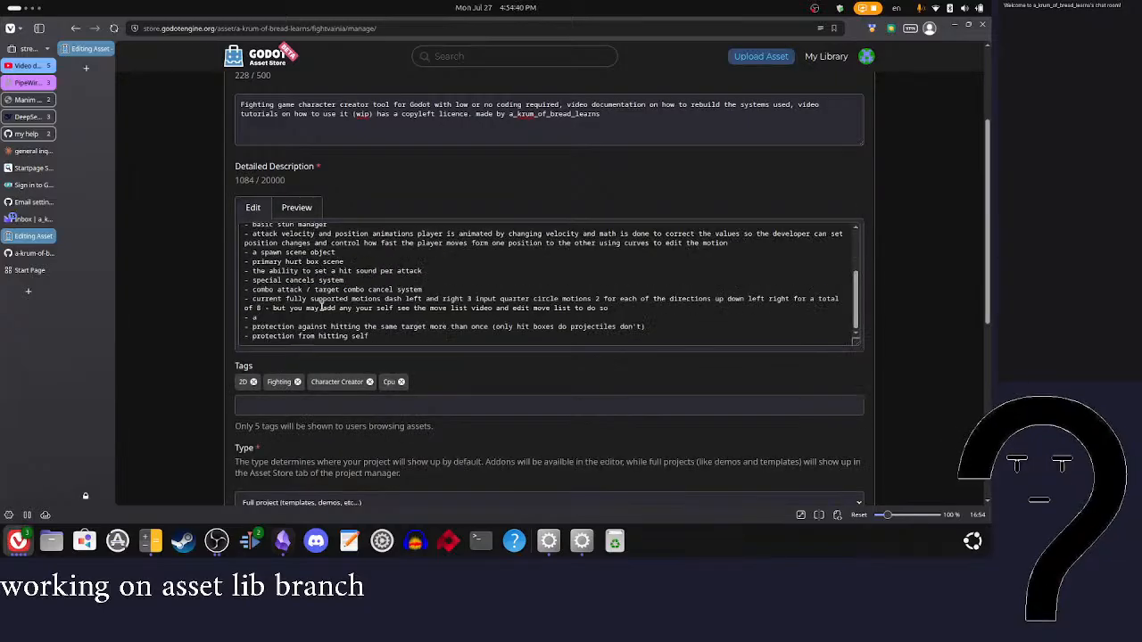
left_click(297, 314)
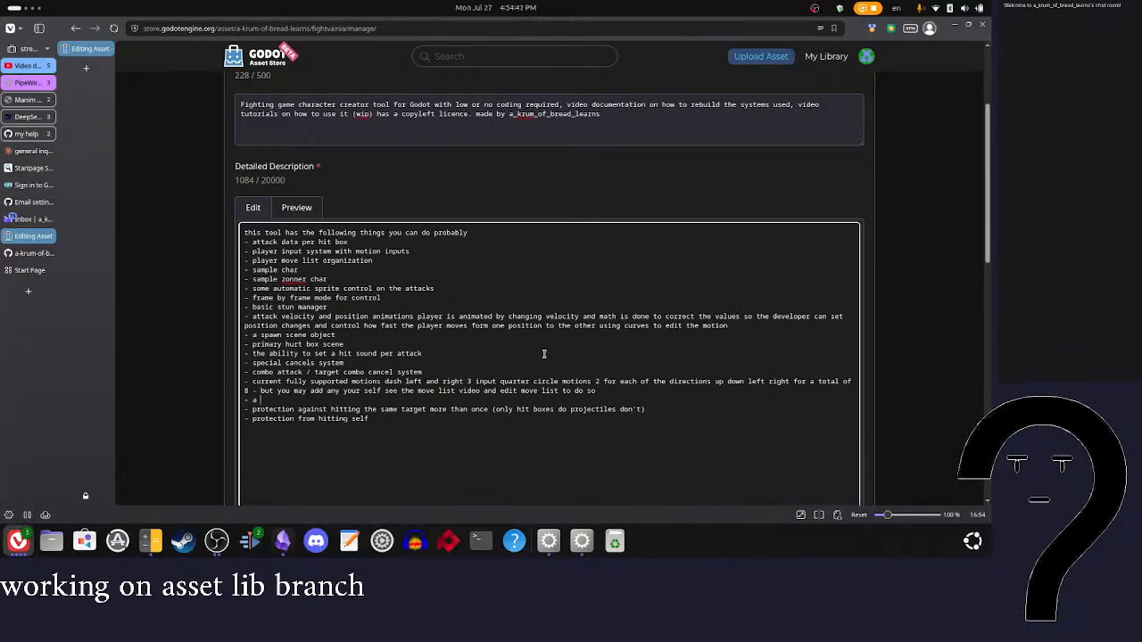
Step: Write the new item as "an ai prompt to edit the very reprtive file move list.gd"
type("ai ")
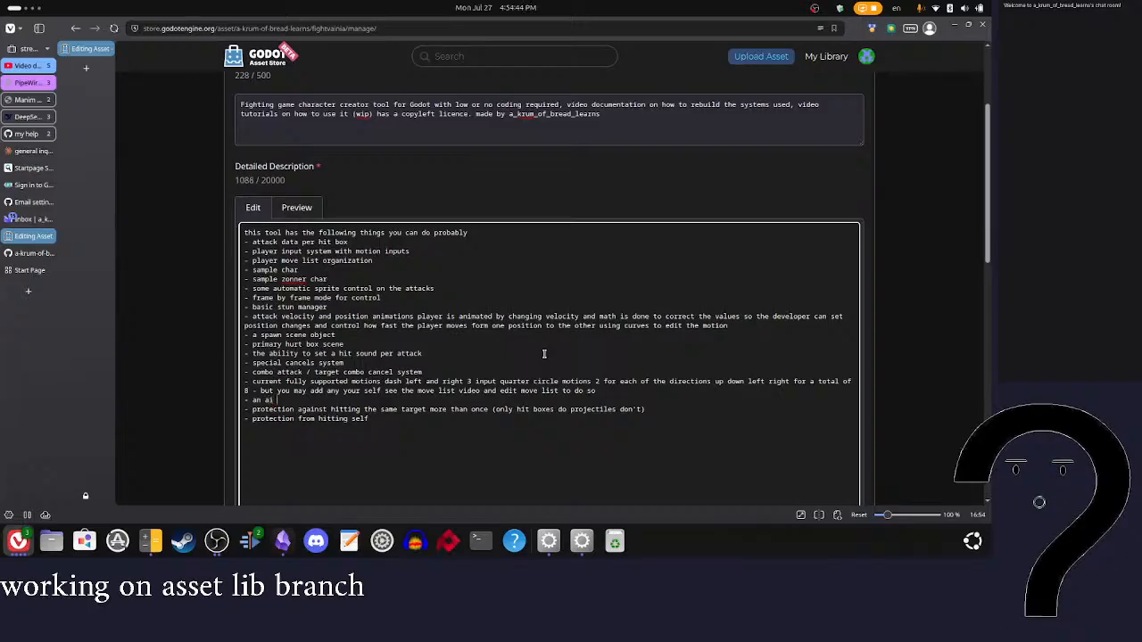
type("promt")
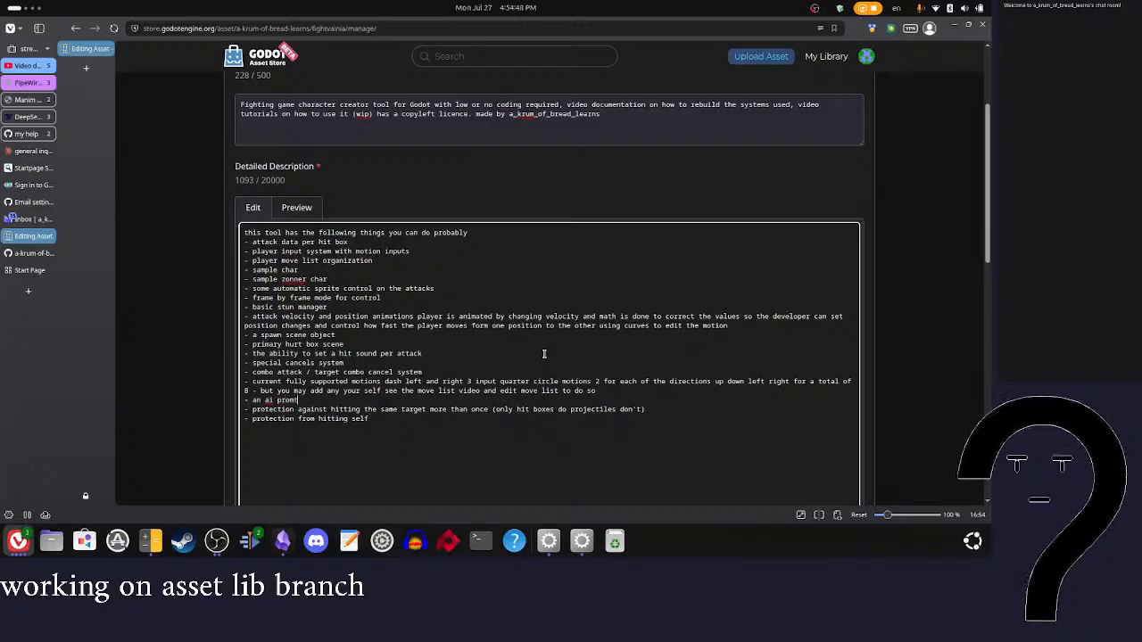
type("rompt to edit")
key("BackSpace")
key("BackSpace")
key("BackSpace")
key("BackSpace")
key("BackSpace")
key("BackSpace")
key("BackSpace")
key("BackSpace")
key("BackSpace")
key("BackSpace")
key("BackSpace")
key("BackSpace")
key("BackSpace")
key("BackSpace")
type("the very reprtive file move list.gd")
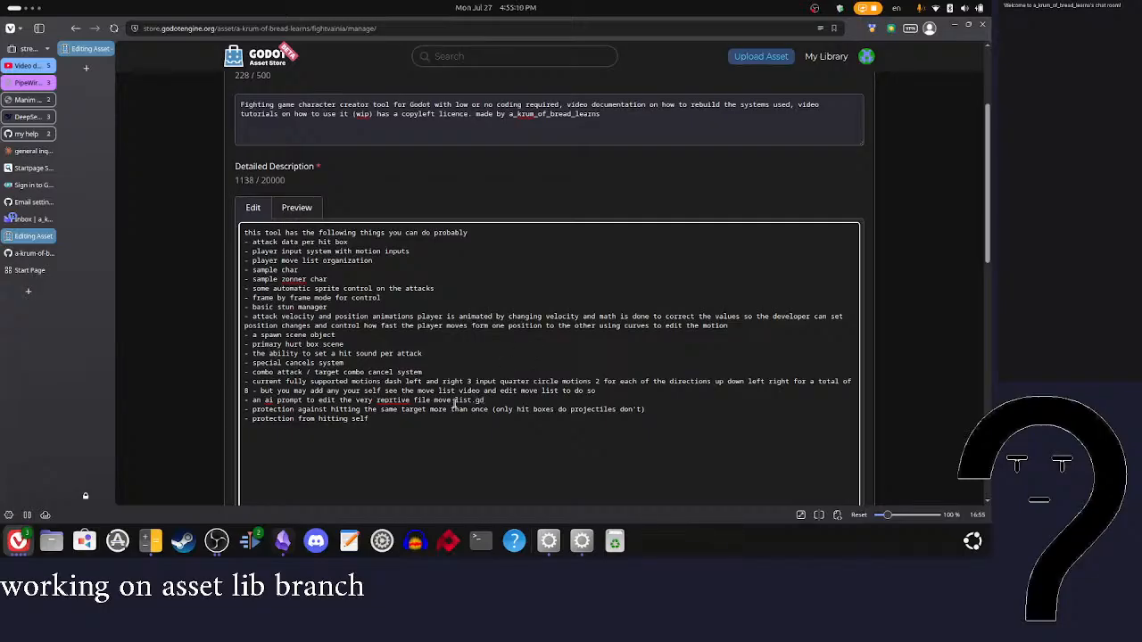
Step: Join the file name into "movelist.gd", correct the misspelled word to "repetitive" and capitalize "AI" in the prompt item
left_click(456, 403)
key("BackSpace")
right_click(392, 401)
left_click(427, 33)
key("BackSpace")
type("A")
key("Delete")
type("I")
Step: Change the opening of the prompt item to "a helper AI prompt"
left_click(264, 401)
key("BackSpace")
key("BackSpace")
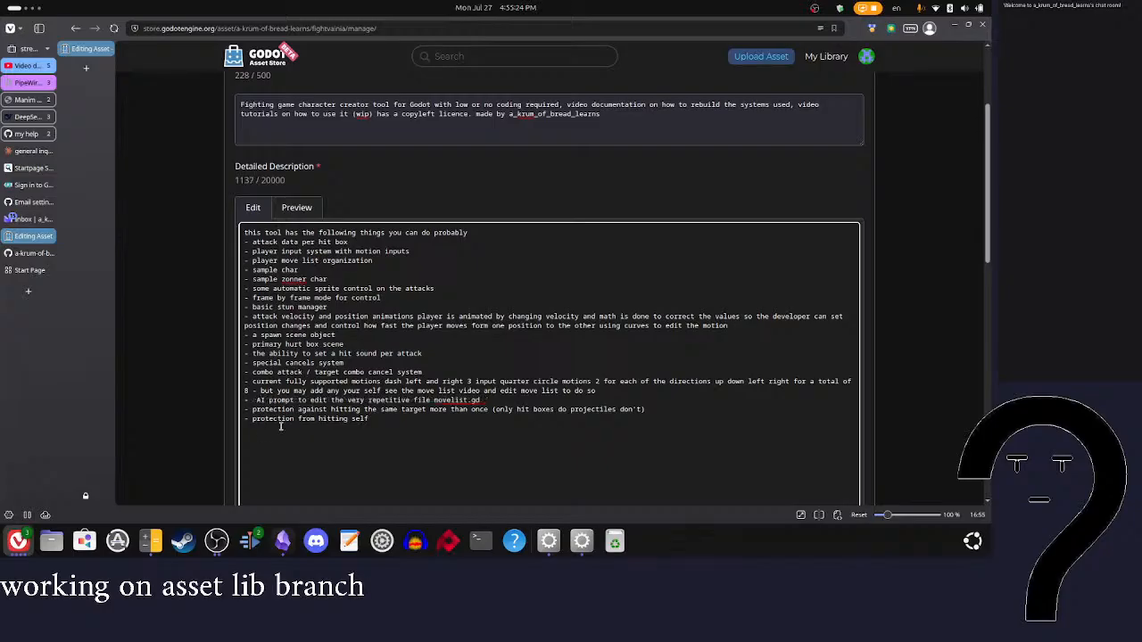
type("helper")
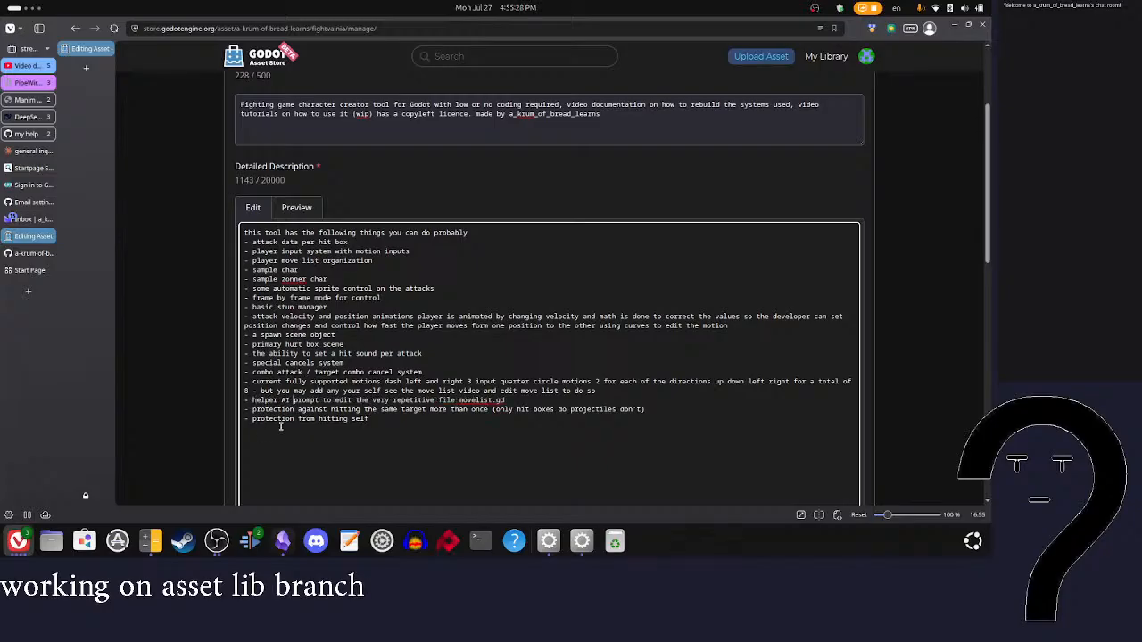
left_click(253, 400)
type("a")
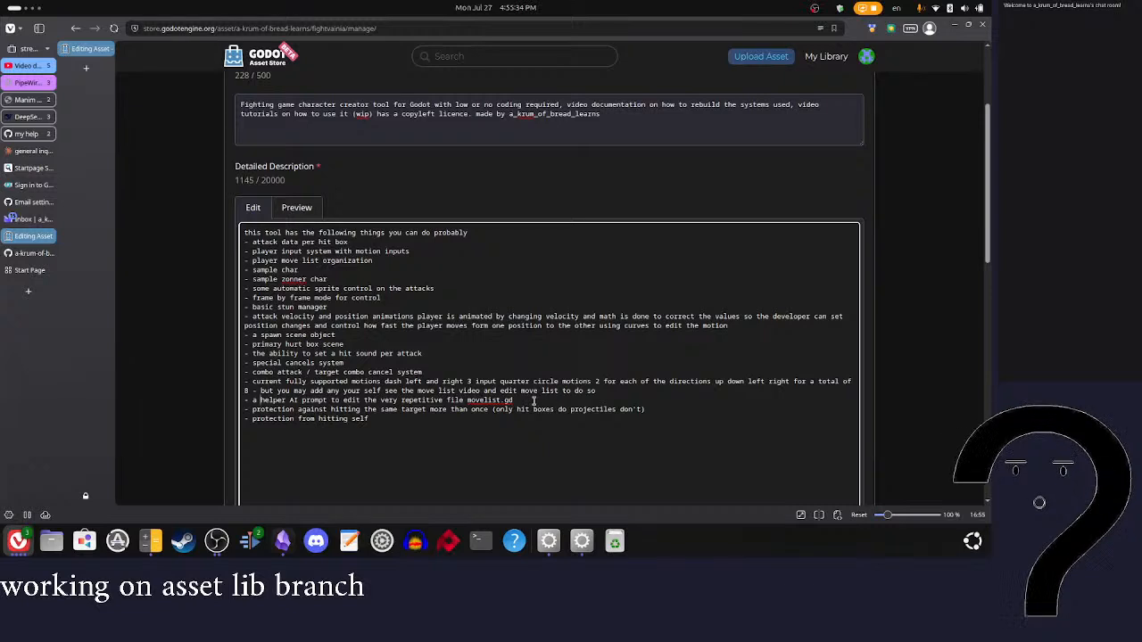
Step: Move the attack velocity and position animations item to the end of the feature list
scroll(535, 402, "down", 3)
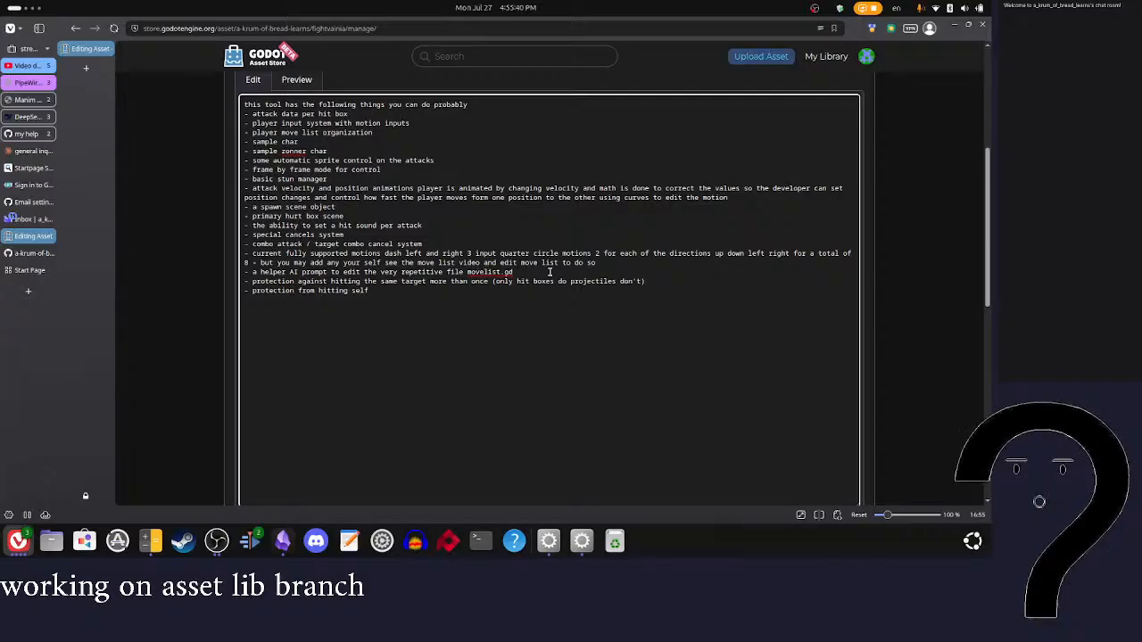
scroll(551, 272, "down", 15)
scroll(520, 272, "up", 10)
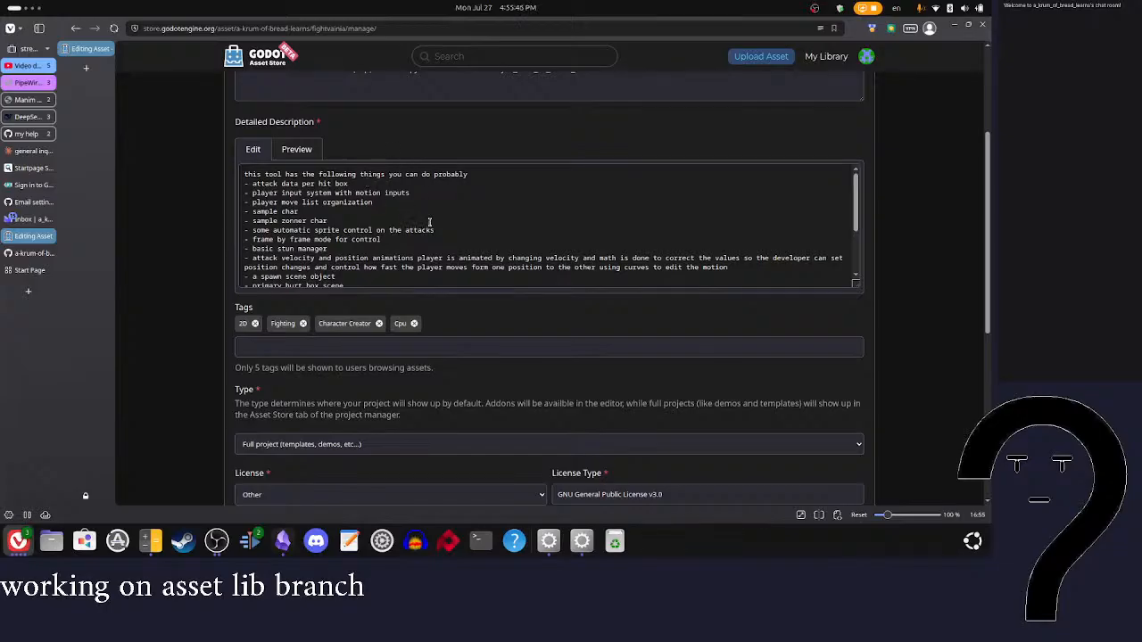
scroll(433, 223, "down", 2)
scroll(448, 221, "up", 1)
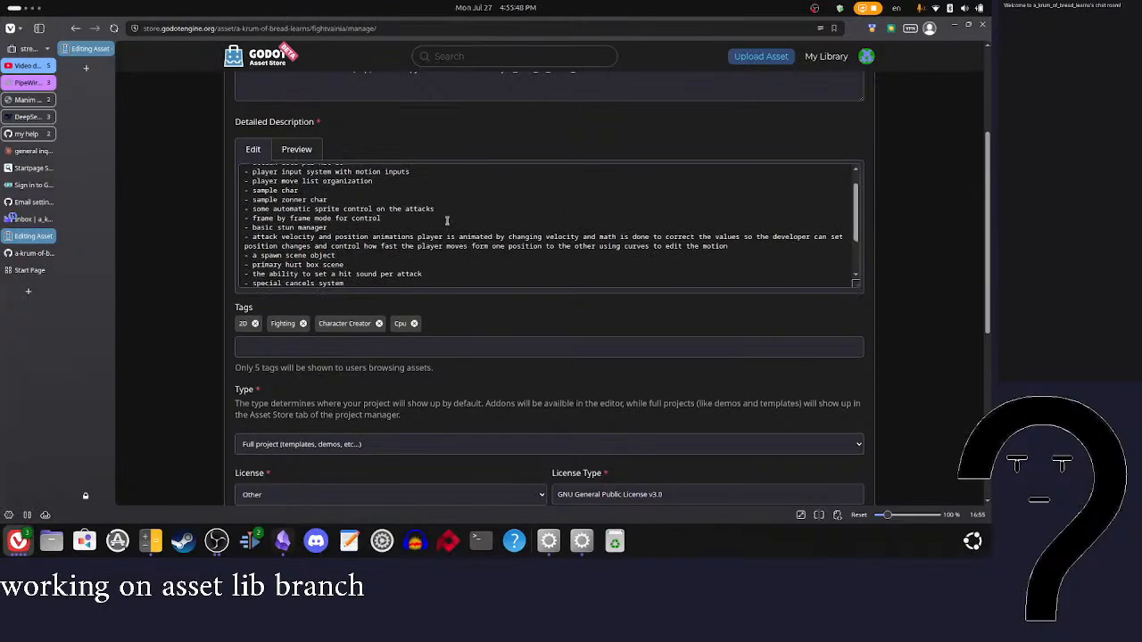
left_click(442, 209)
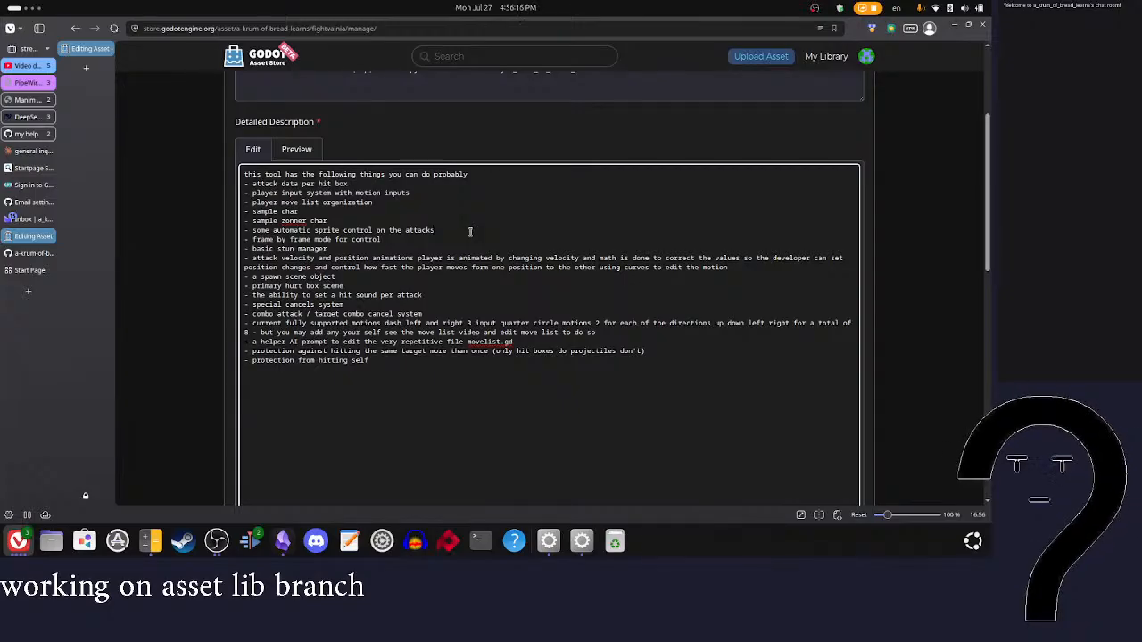
left_click_drag(763, 268, 236, 257)
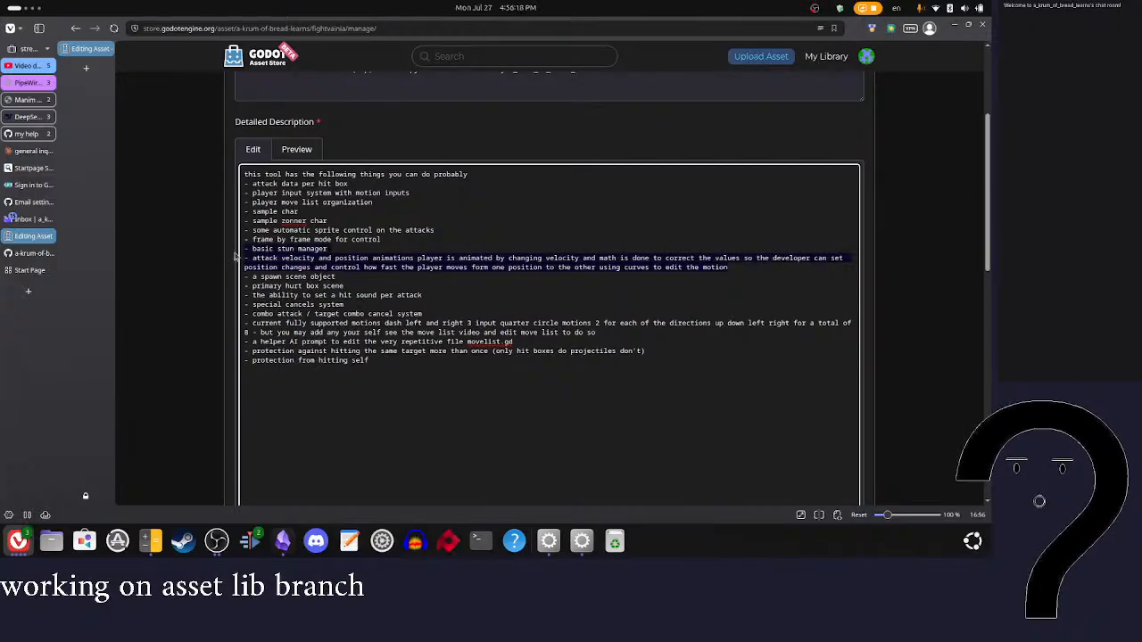
key("shift+Down")
key("ctrl+c")
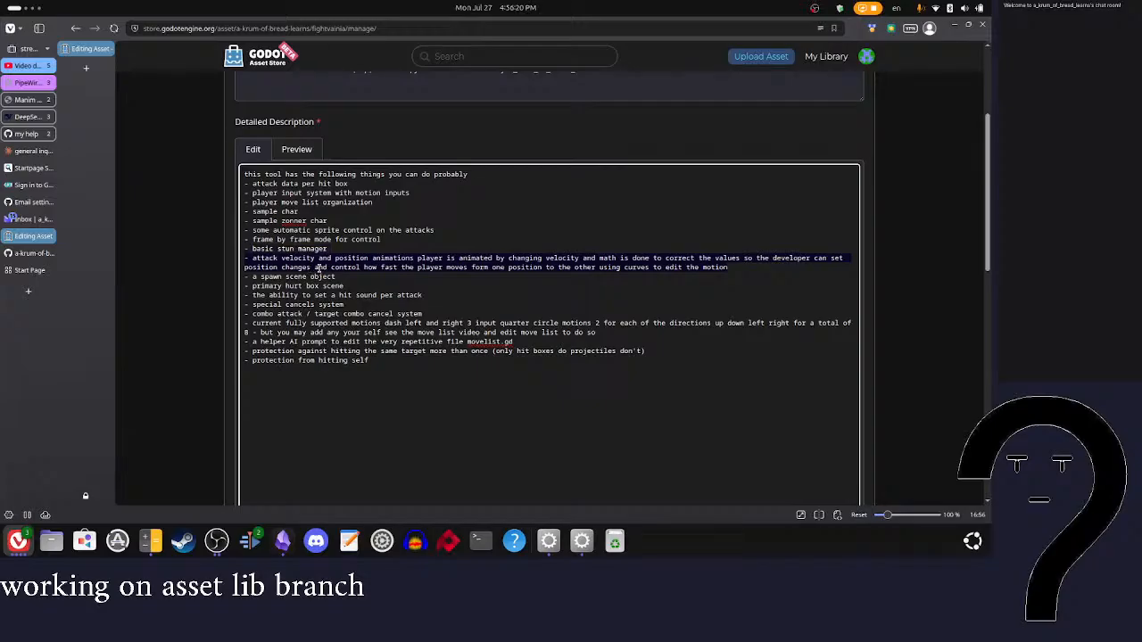
key("BackSpace")
left_click(394, 352)
key("Return")
key("ctrl+v")
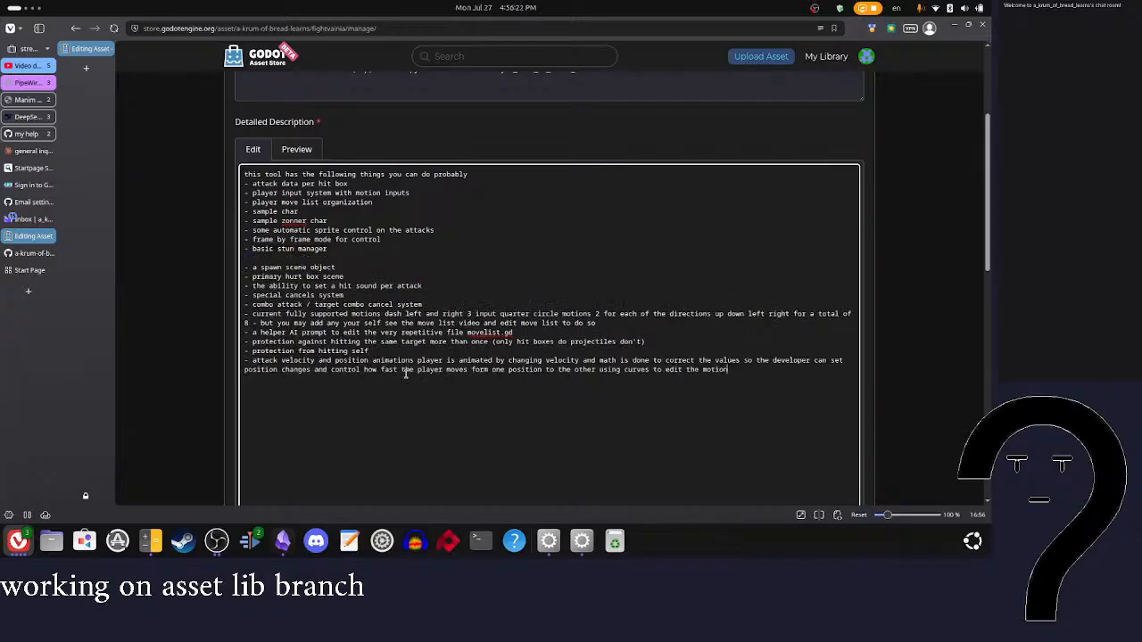
Step: Move the two protection items into the empty line below "basic stun manager"
left_click_drag(383, 349, 233, 343)
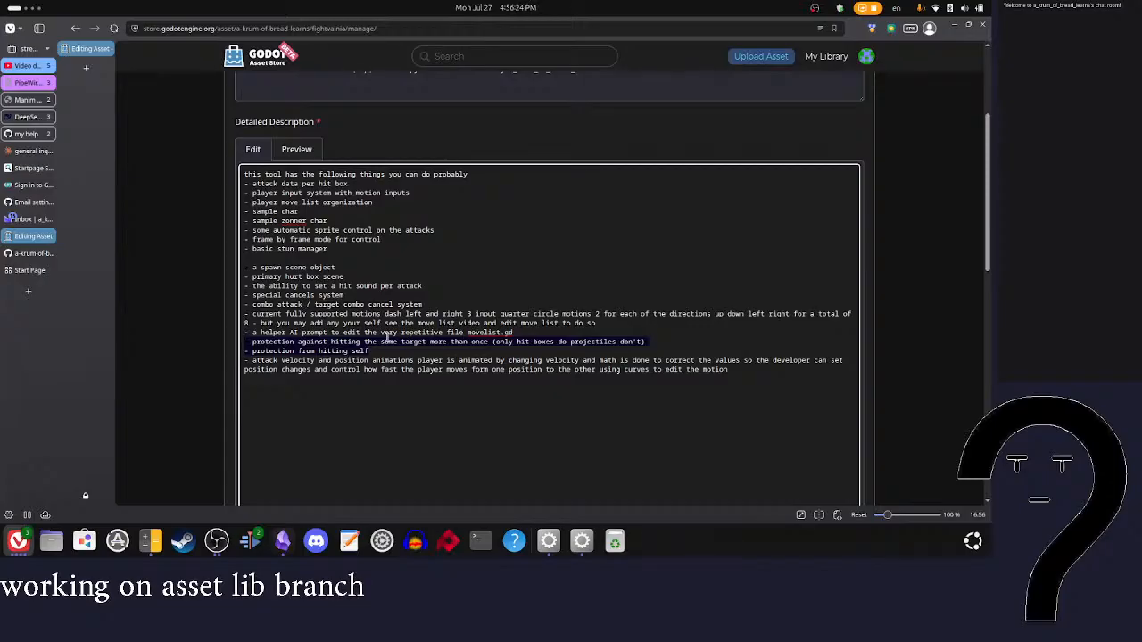
key("ctrl+x")
left_click(312, 258)
key("ctrl+v")
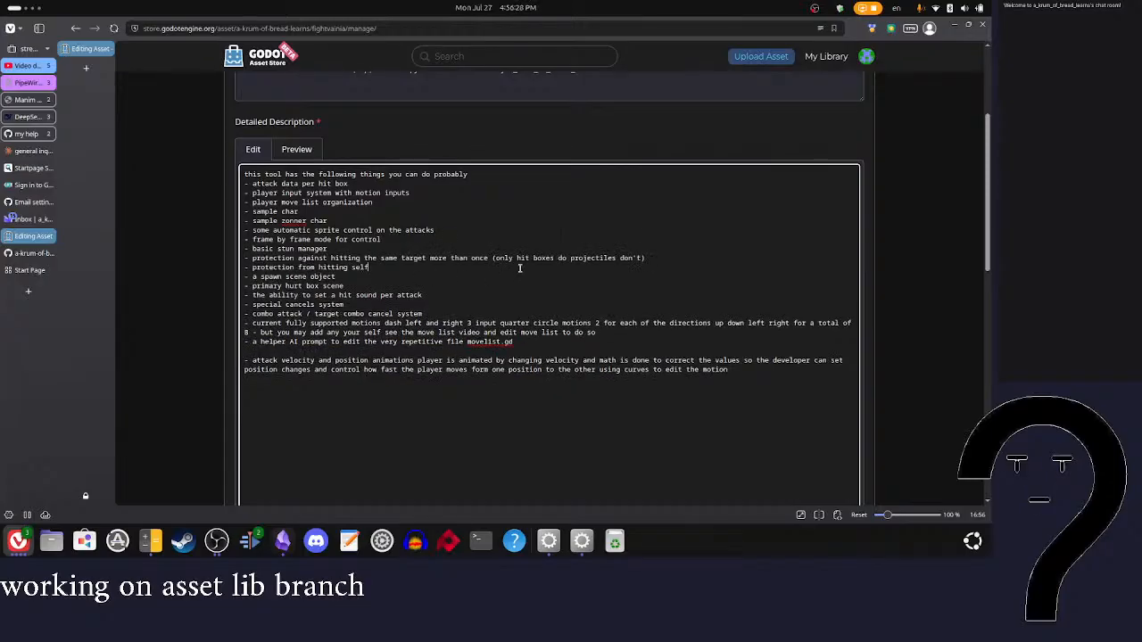
Step: Extend the hit box note so it ends with "projectiles don't have this yet"
left_click(643, 259)
type("have this yet")
left_click(641, 258)
left_click(536, 270)
Step: Add the list item "automatic follow ups" below the combo attack / target combo cancel system item
left_click(438, 313)
key("Return")
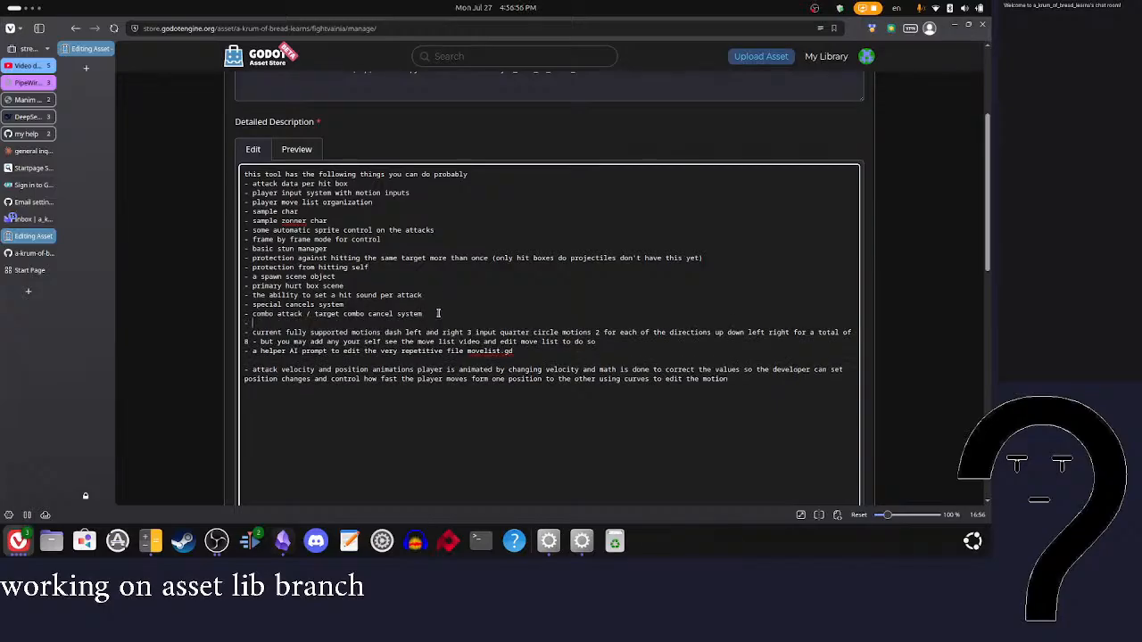
type("- auto matic floo")
type("ow")
left_click(302, 323)
type("o")
left_click(272, 323)
key("BackSpace")
Step: Review the reordered feature list in the detailed description's rendered preview
scroll(499, 324, "down", 2)
scroll(514, 330, "down", 3)
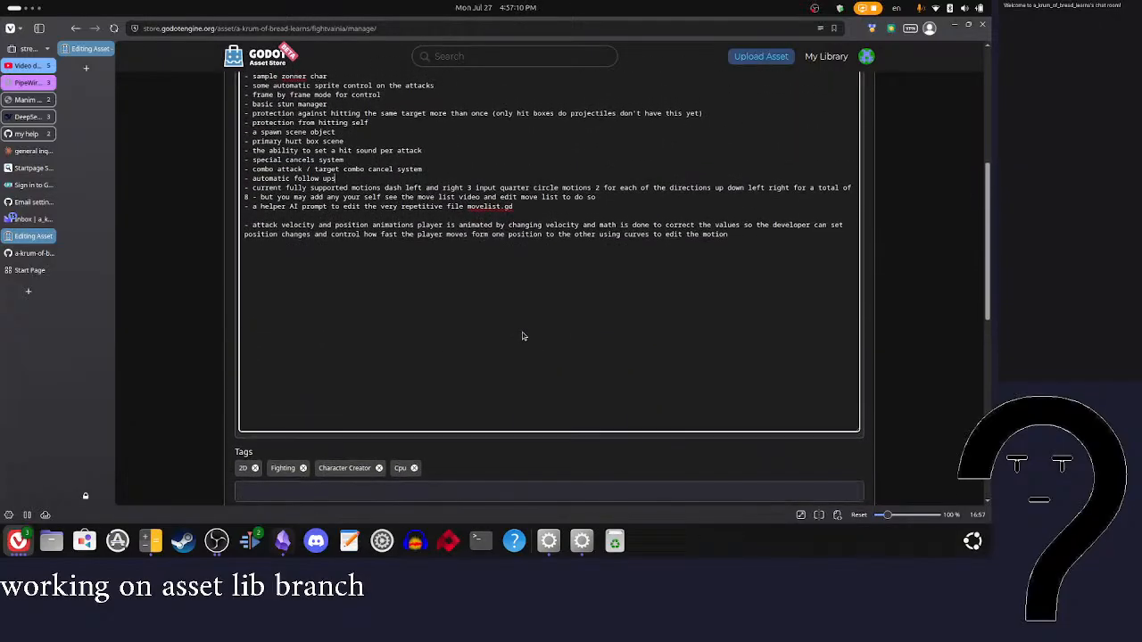
scroll(559, 280, "up", 3)
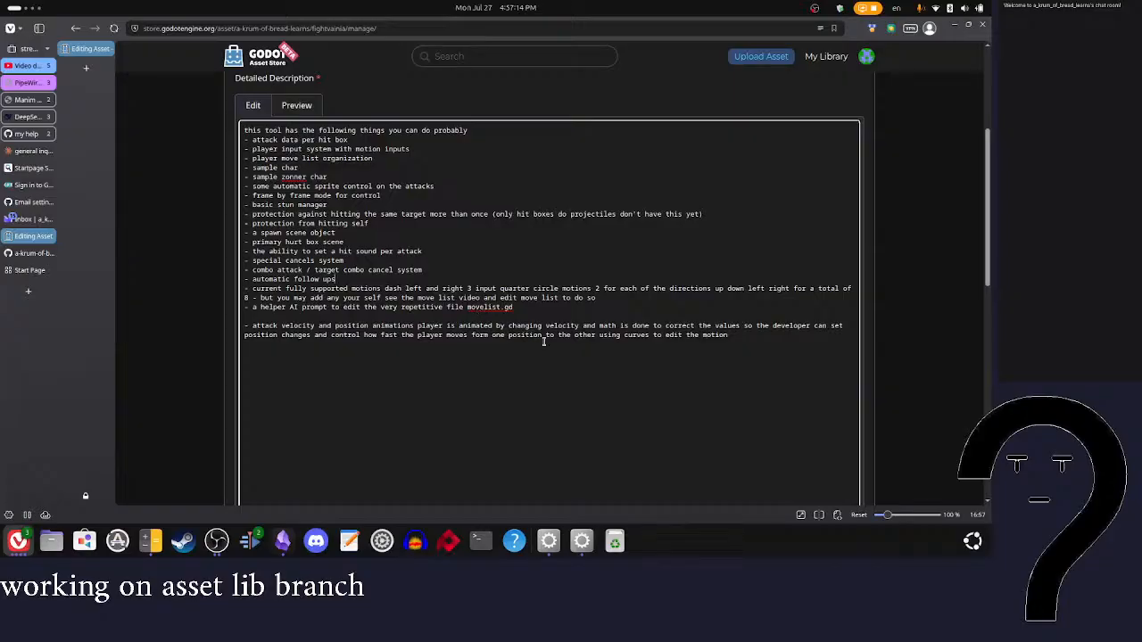
scroll(581, 379, "down", 1)
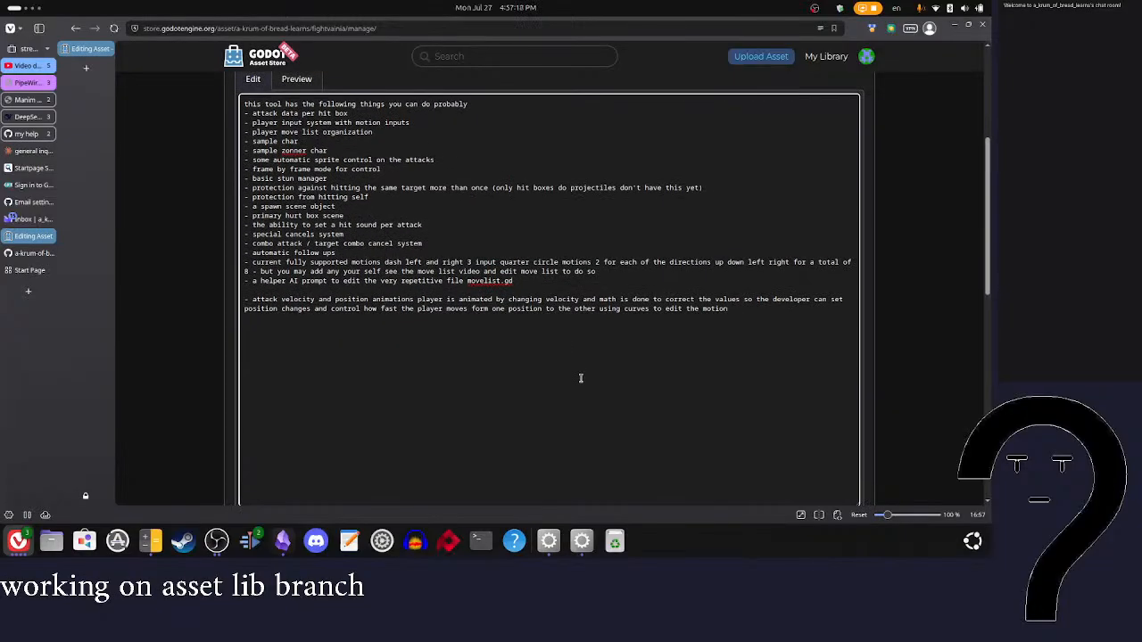
left_click(296, 79)
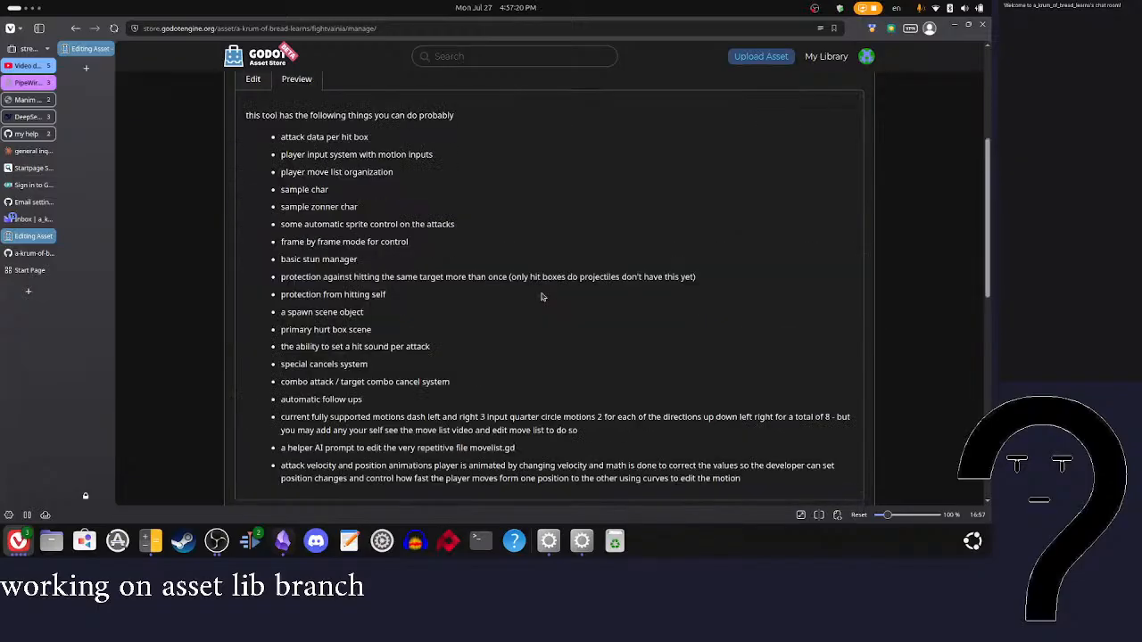
scroll(541, 296, "down", 3)
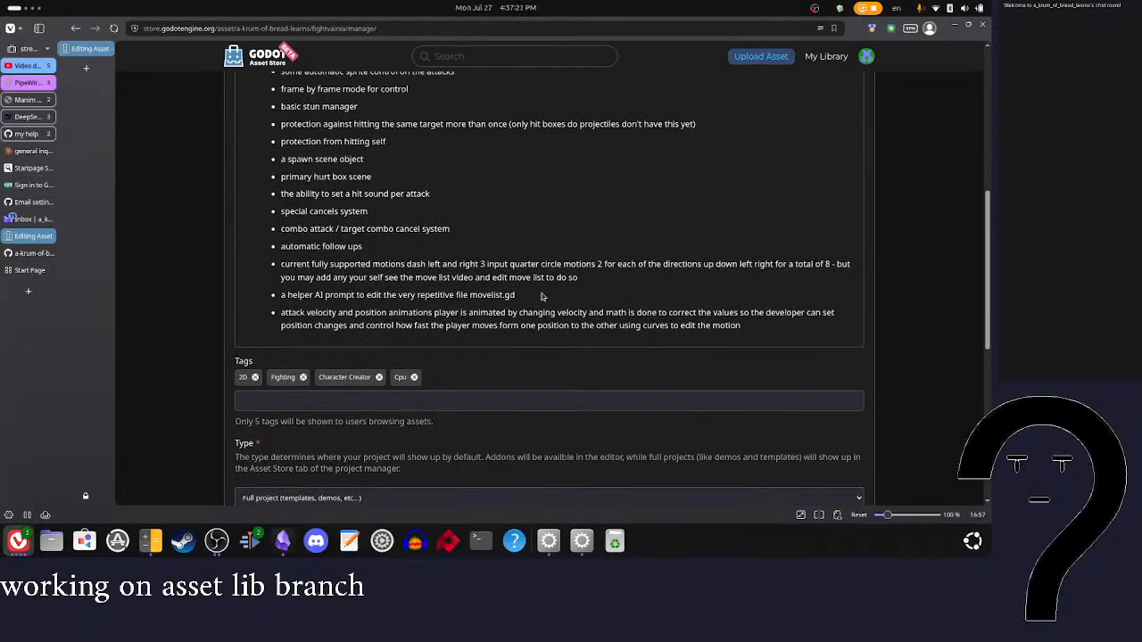
scroll(542, 296, "up", 2)
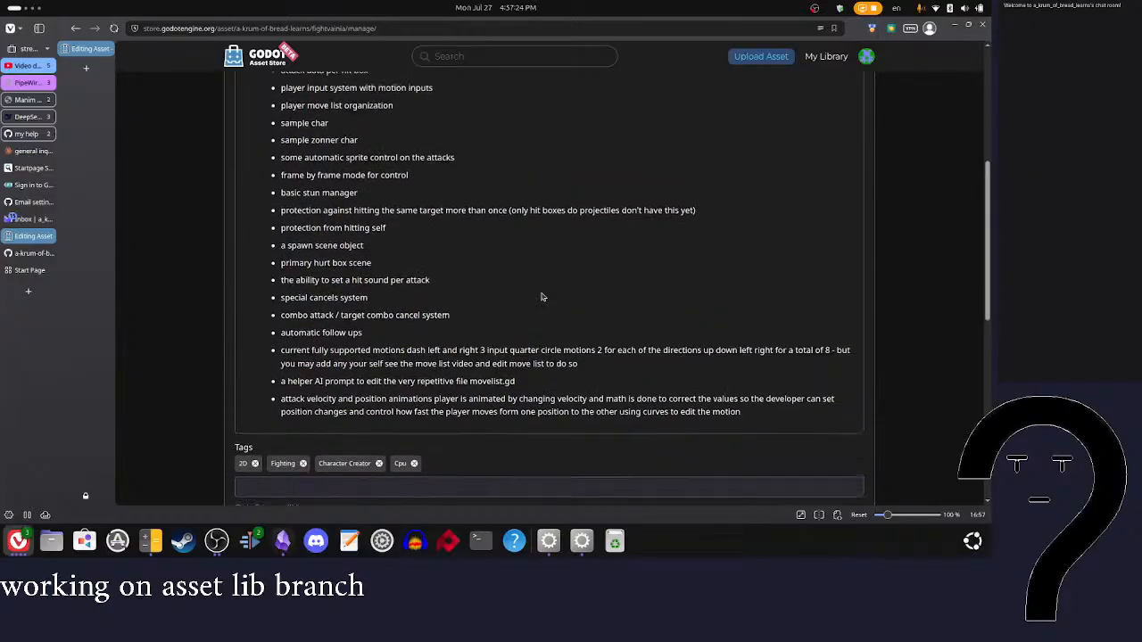
scroll(542, 297, "up", 1)
scroll(541, 296, "down", 2)
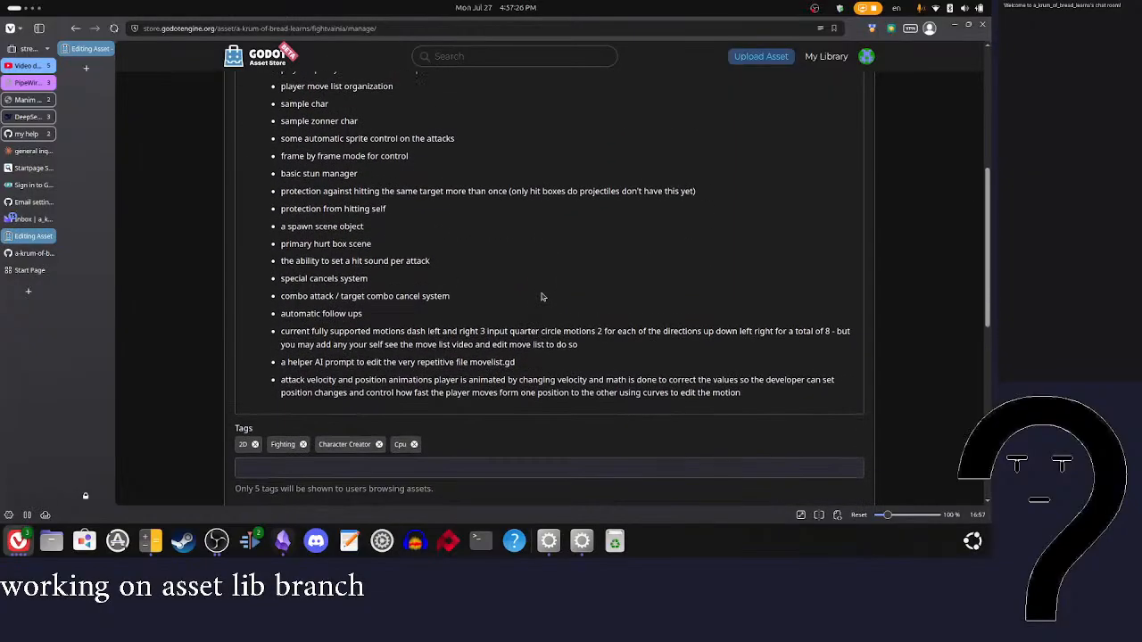
scroll(364, 157, "up", 6)
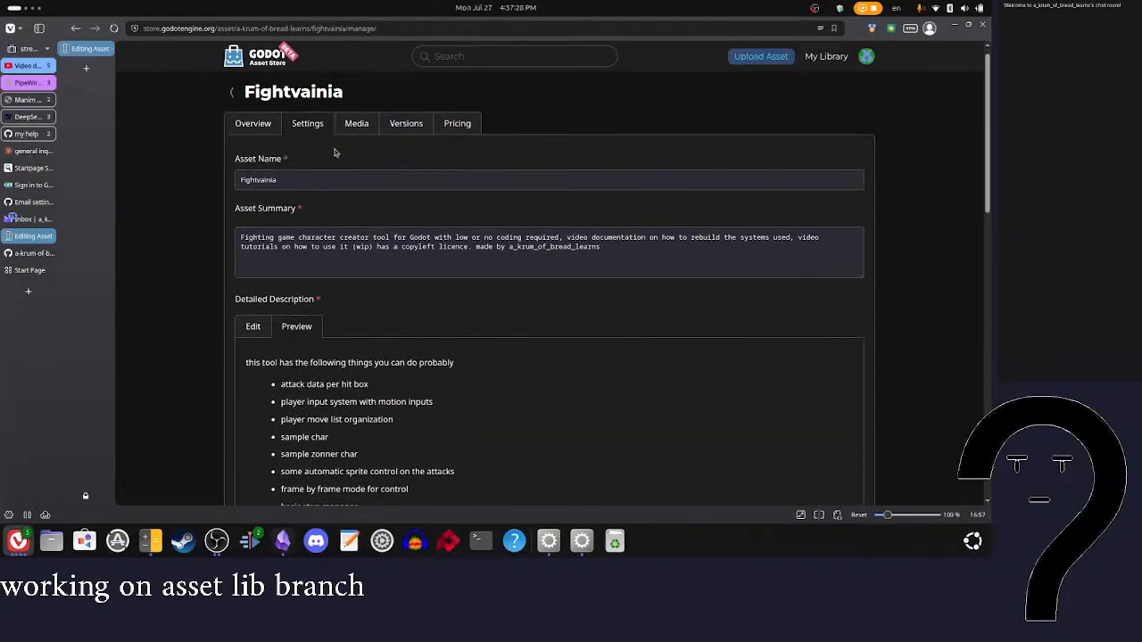
Step: Split the motions item so "but you may add any your self" starts its own list item, and check it in the preview
left_click(257, 331)
scroll(375, 320, "down", 2)
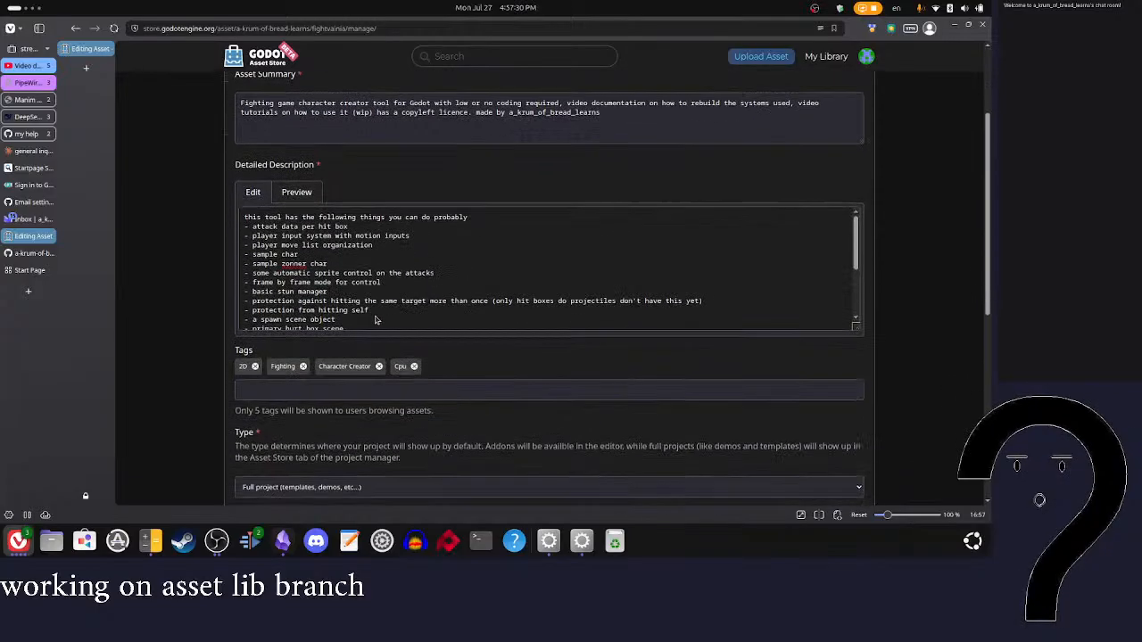
scroll(647, 296, "down", 3)
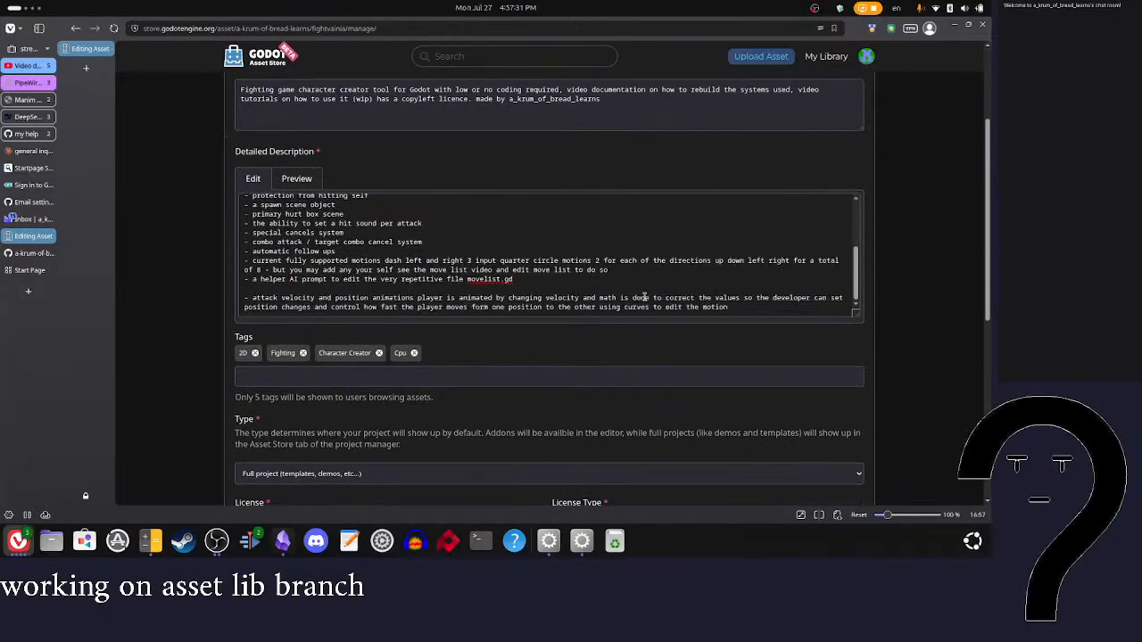
left_click(277, 268)
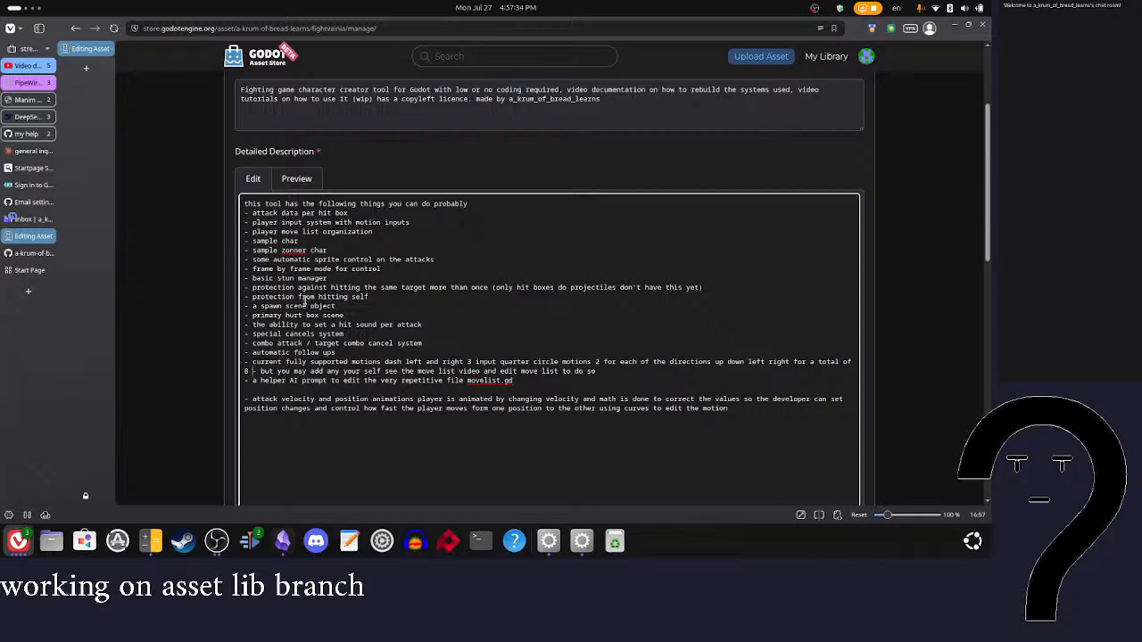
key("Return")
left_click(296, 178)
scroll(576, 371, "down", 5)
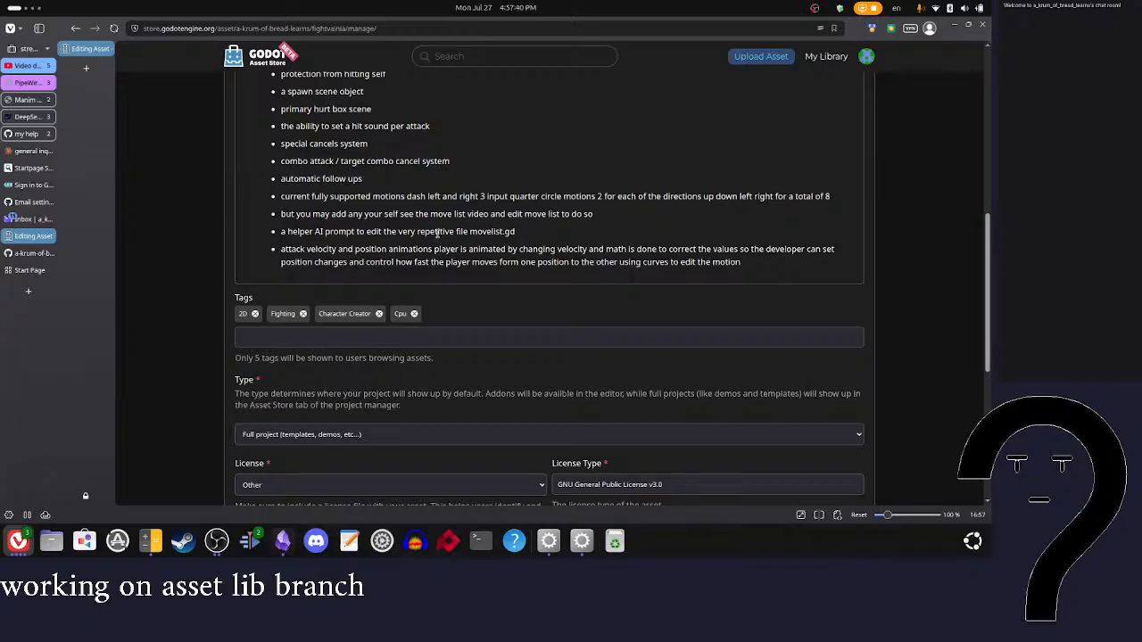
scroll(437, 233, "up", 5)
left_click(254, 255)
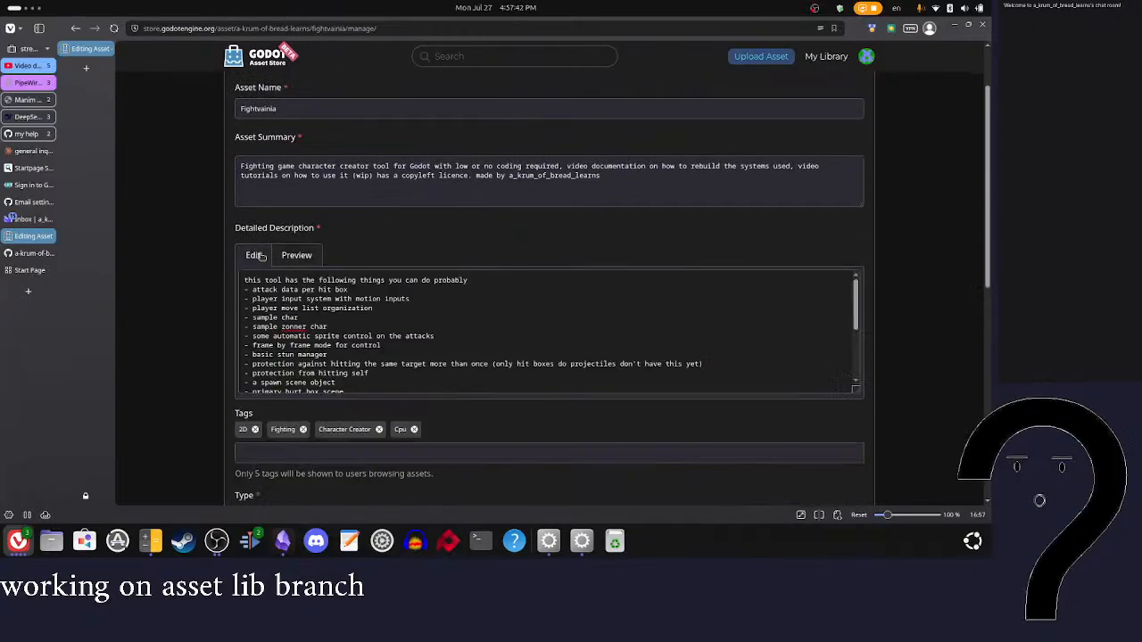
Step: Rejoin "but you may add any your self" with the motions item in the detailed description's feature list
scroll(367, 292, "down", 2)
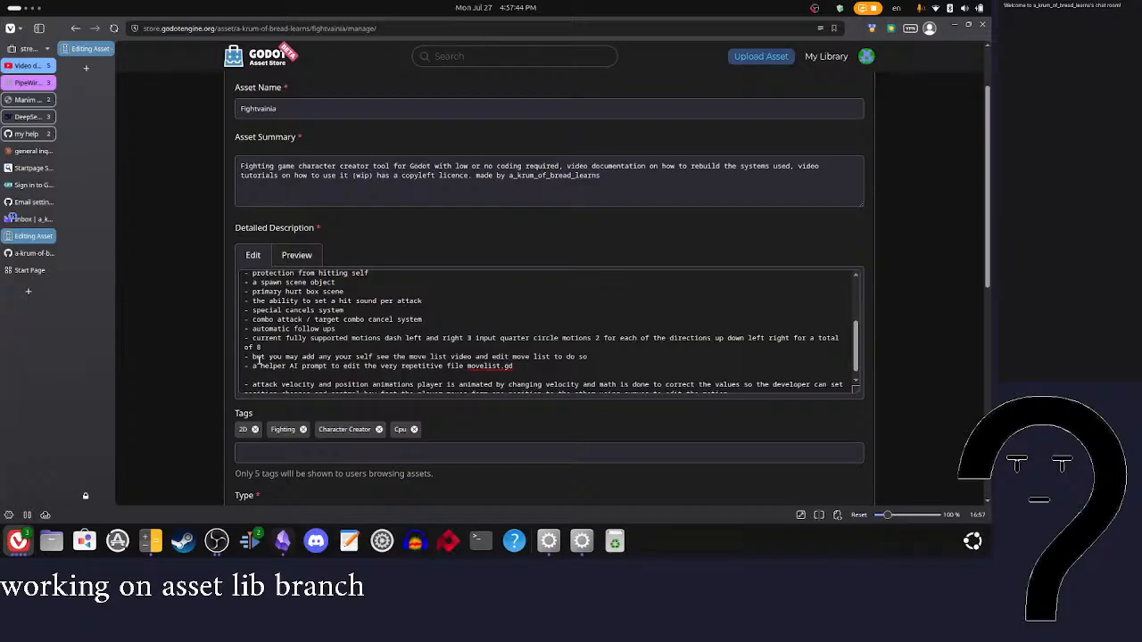
left_click(255, 351)
key("BackSpace")
key("BackSpace")
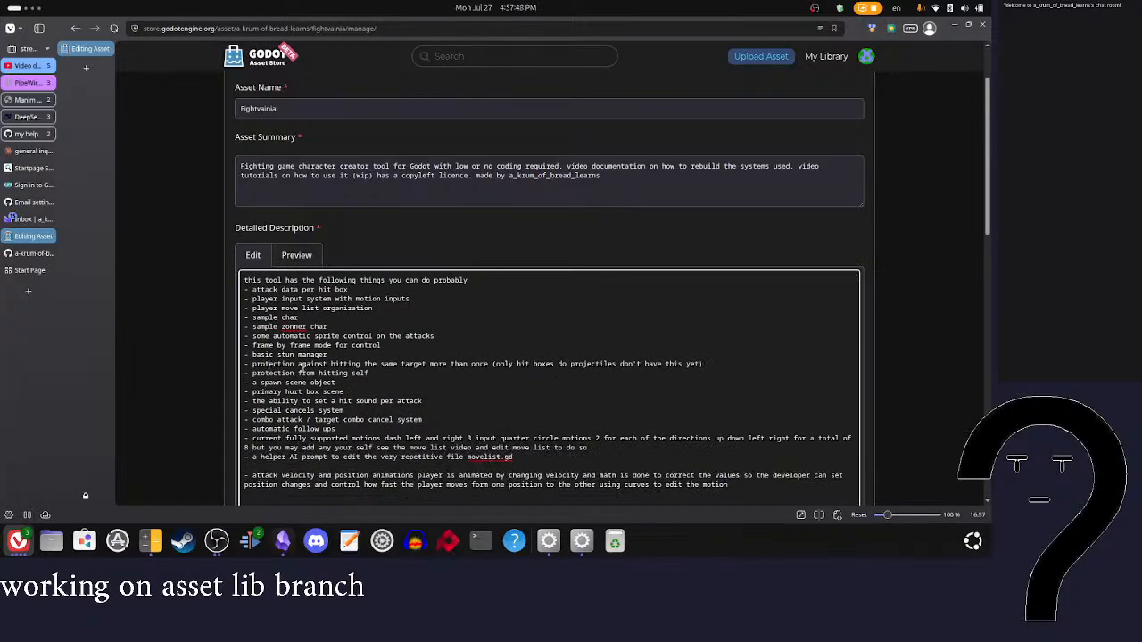
scroll(574, 459, "down", 1)
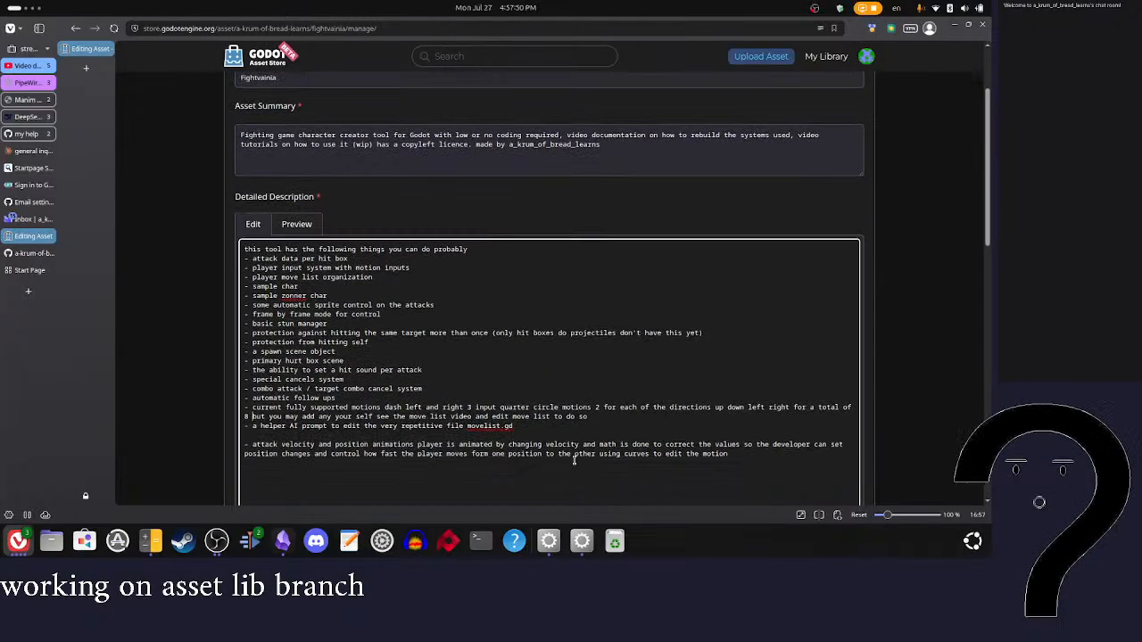
scroll(574, 459, "down", 1)
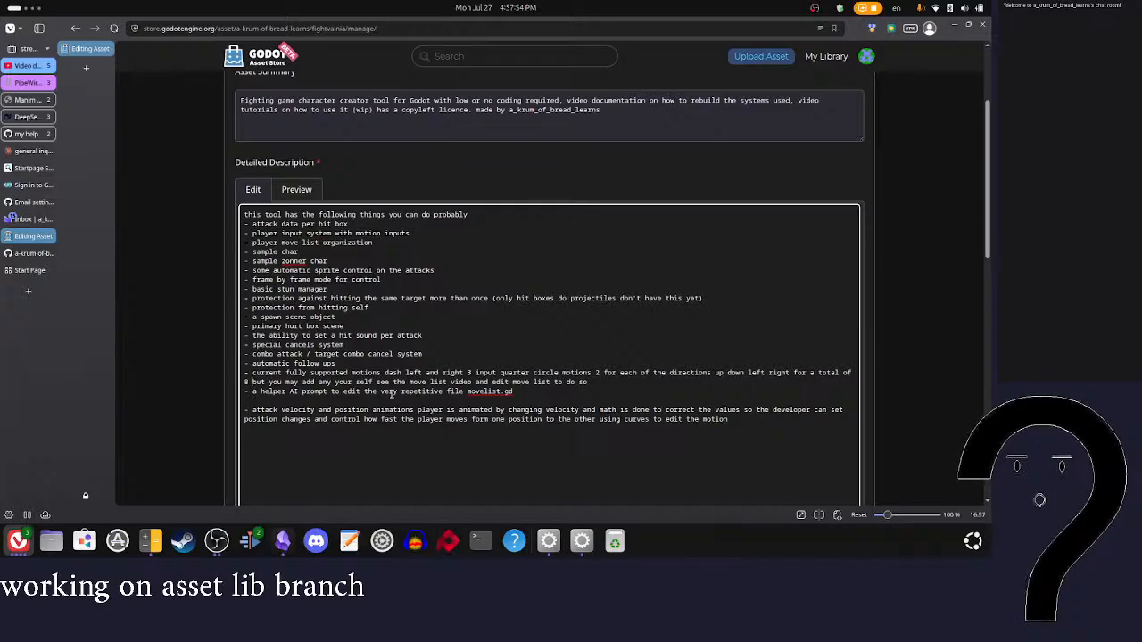
Step: Merge the helper AI prompt item into the motions item above it, replacing the words "edit move list to do so"
left_click(250, 392)
key("BackSpace")
key("BackSpace")
key("BackSpace")
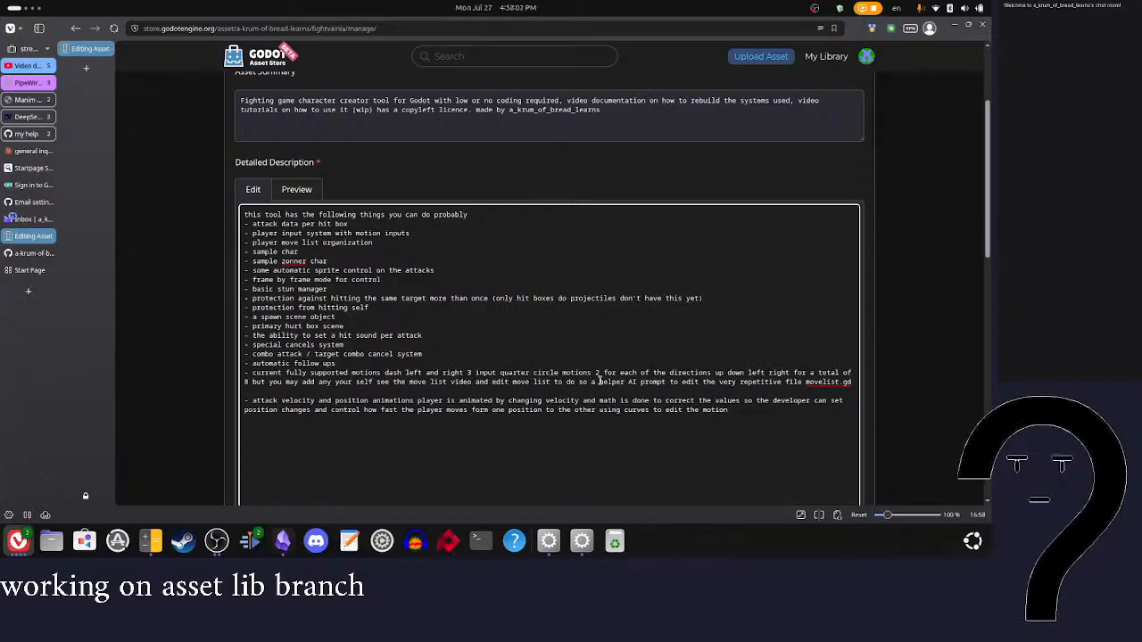
left_click_drag(593, 383, 496, 382)
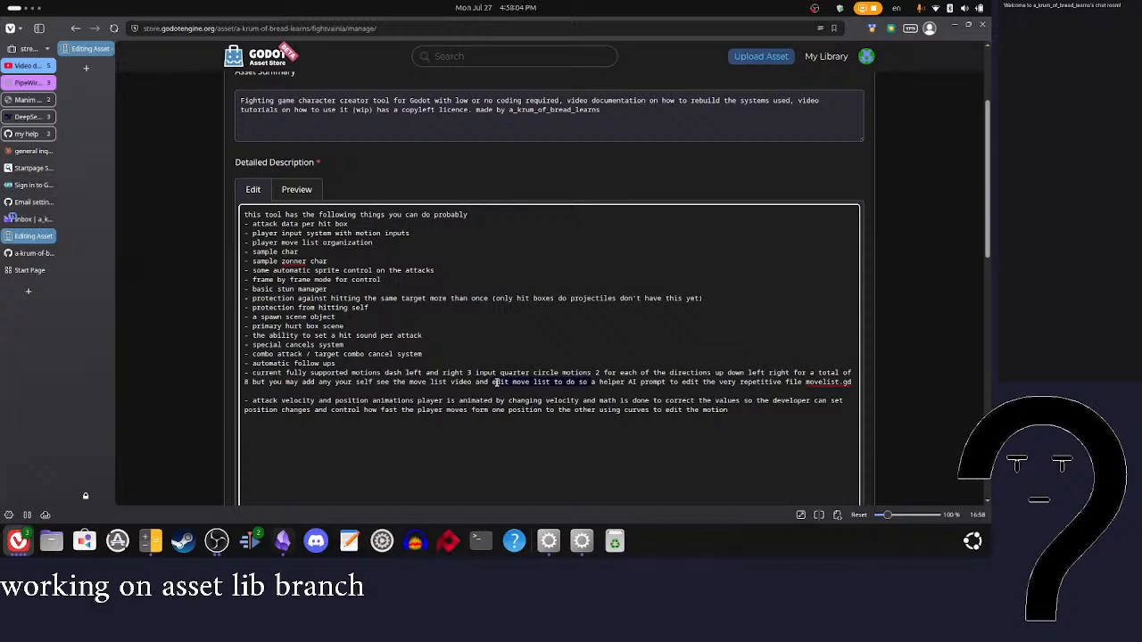
key("BackSpace")
key("BackSpace")
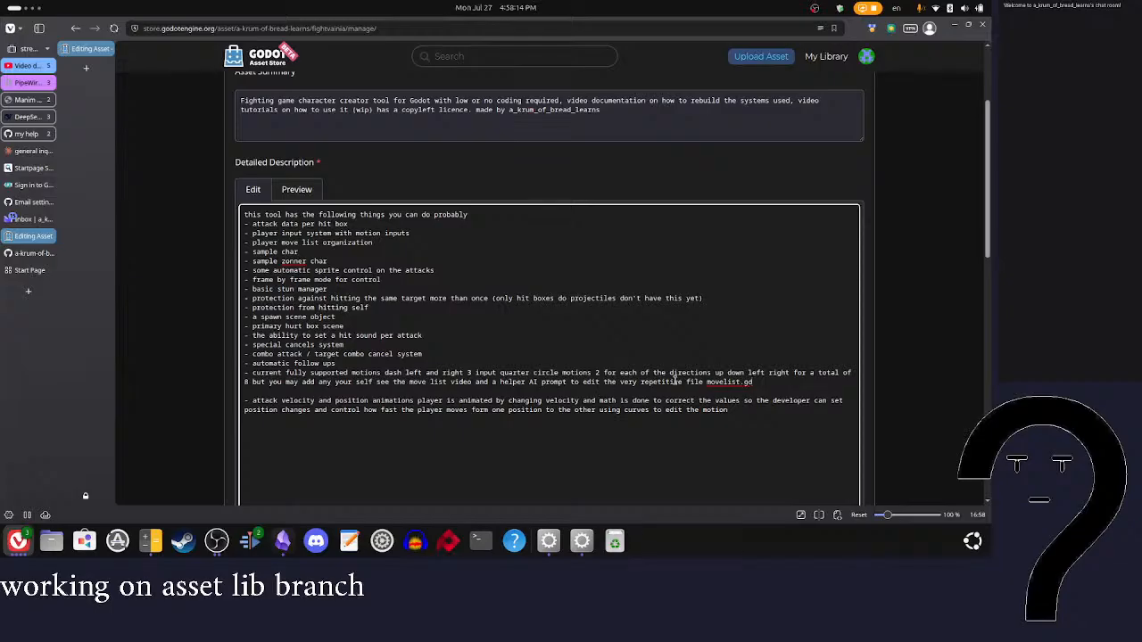
Step: End the motions item with "is provided in the file" and remove the blank line below it
left_click(761, 383)
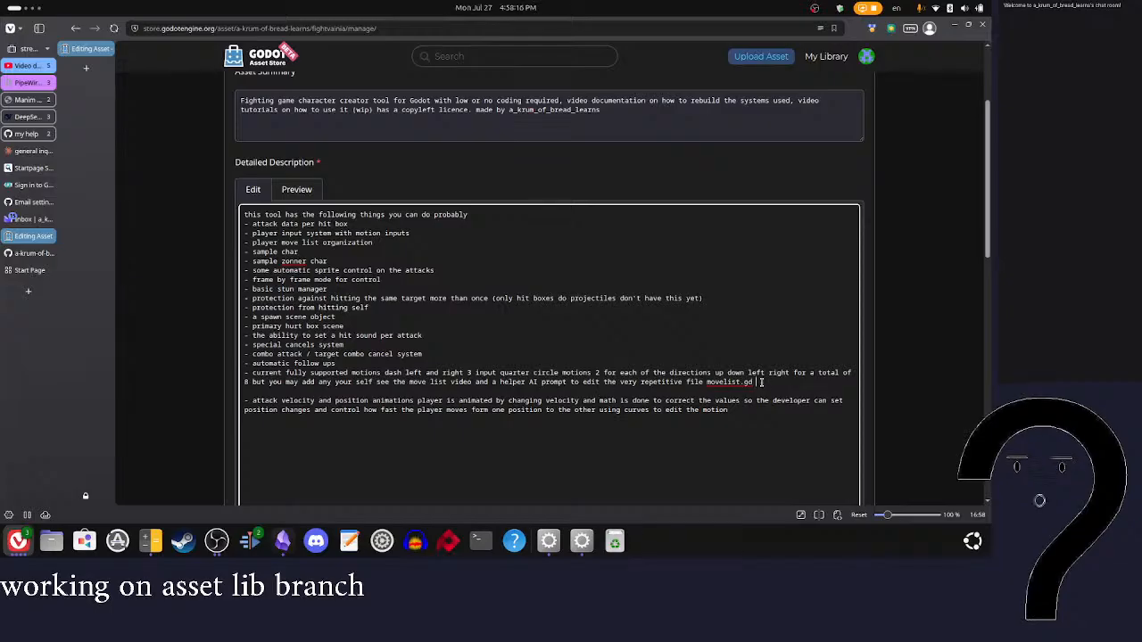
type("is provided in the file")
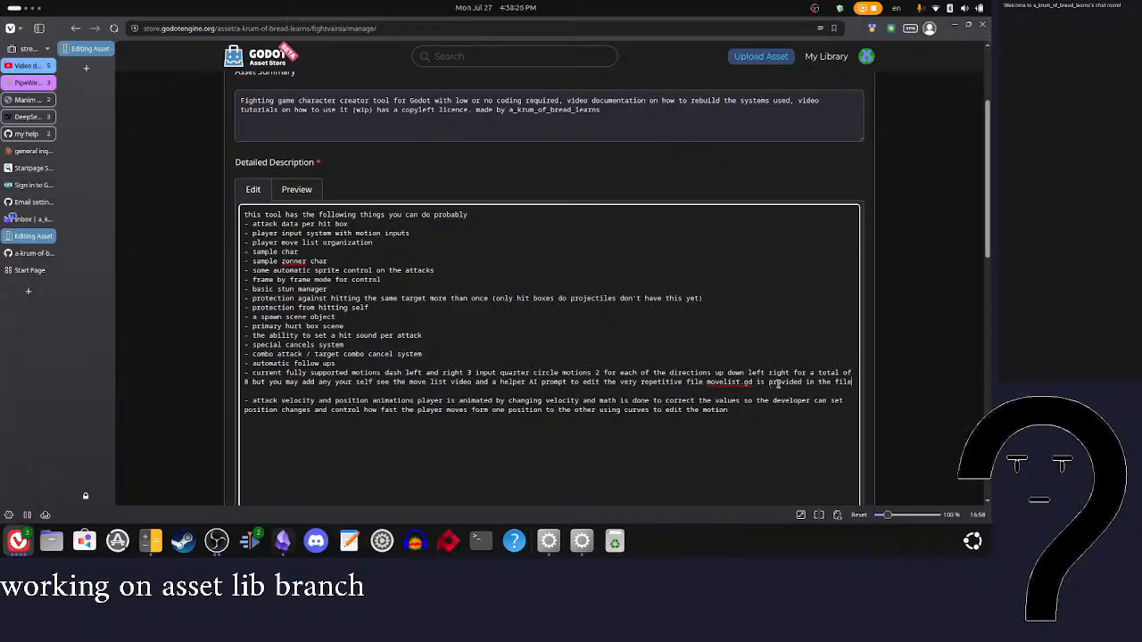
key("BackSpace")
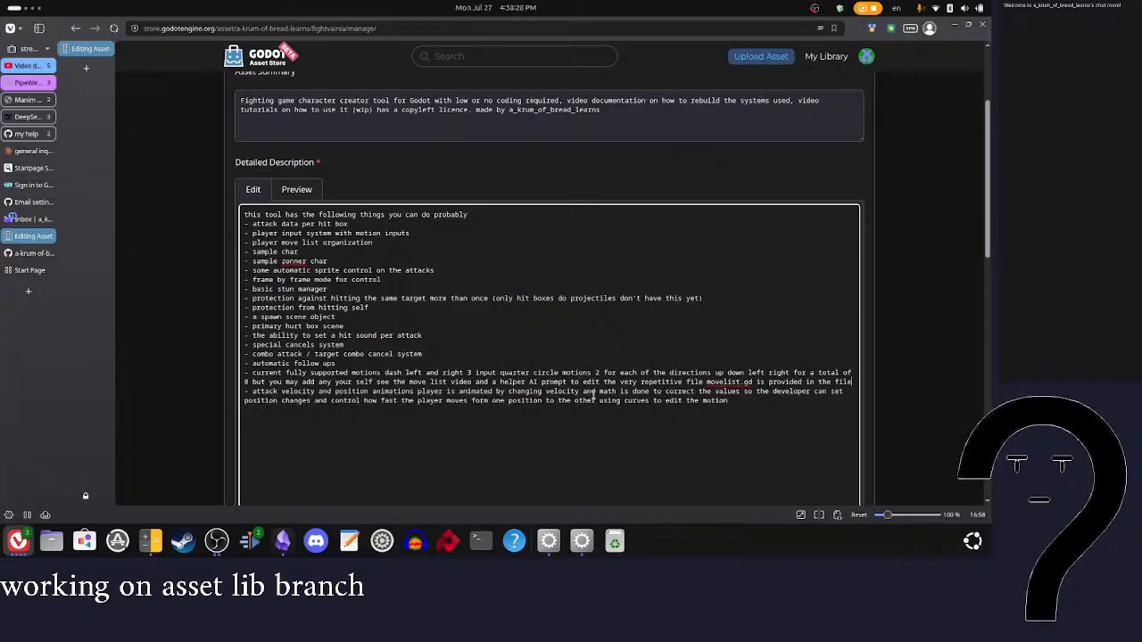
Step: Save the asset's updated settings
key("ctrl+s")
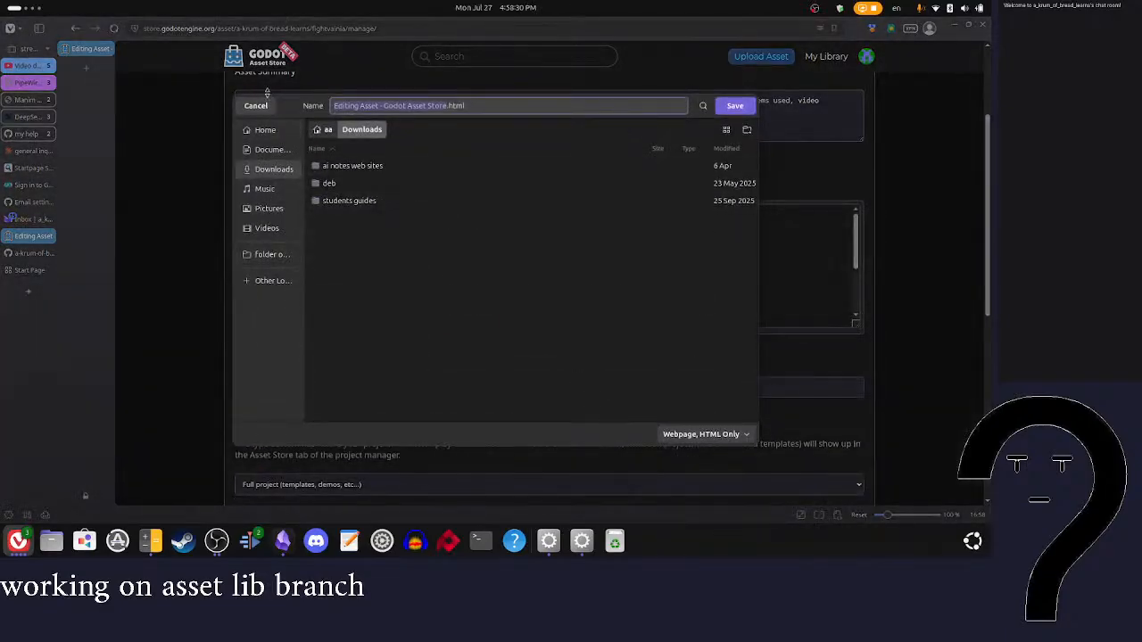
left_click(256, 106)
scroll(431, 217, "down", 5)
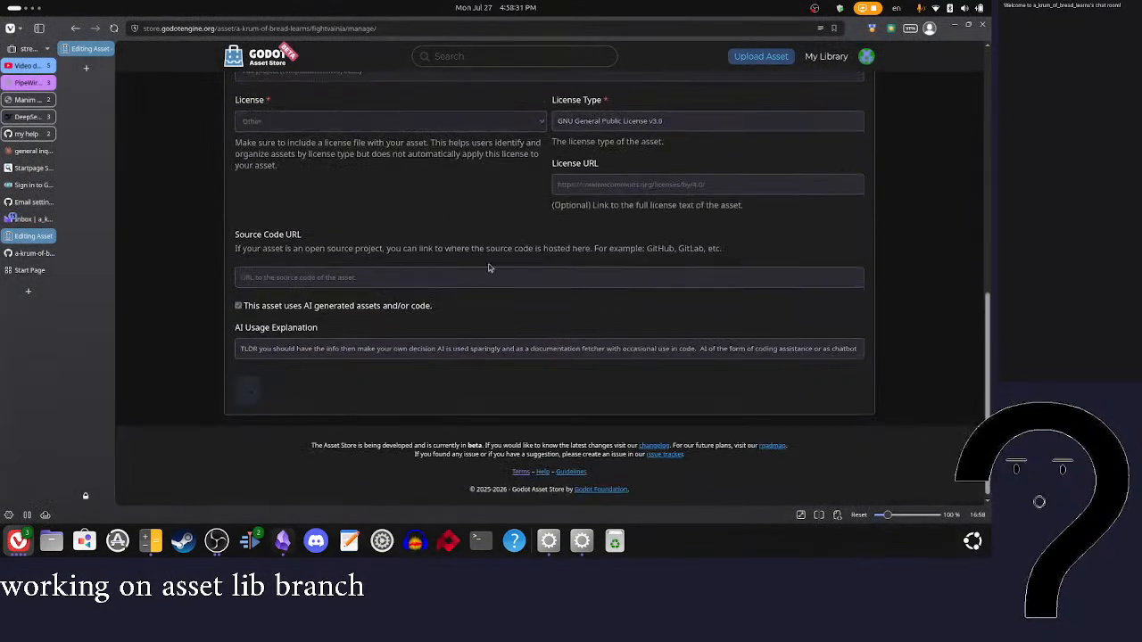
scroll(488, 268, "up", 15)
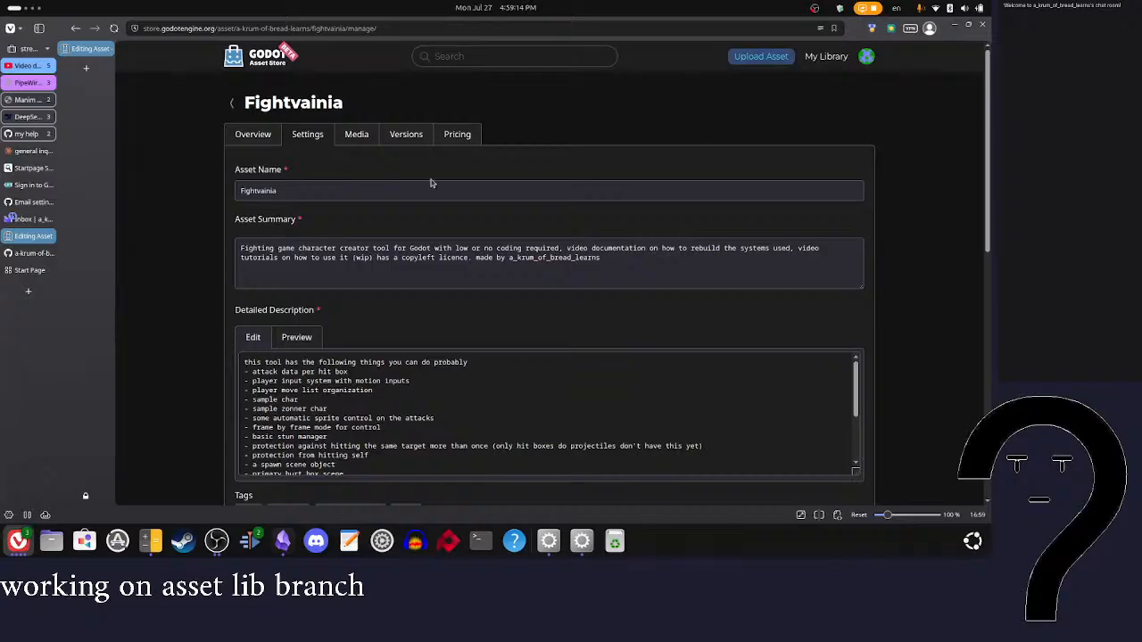
Step: Append to the asset summary a plea for contributions that contributors fully understand and could explain in a video on how the system was edited or built
left_click(626, 257)
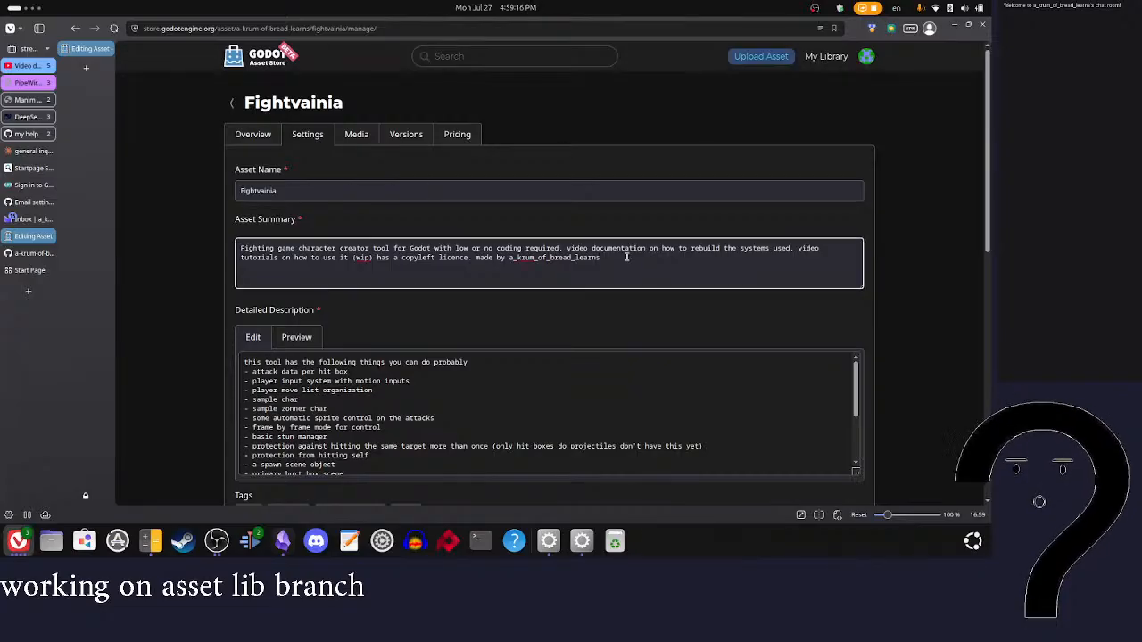
type("pl")
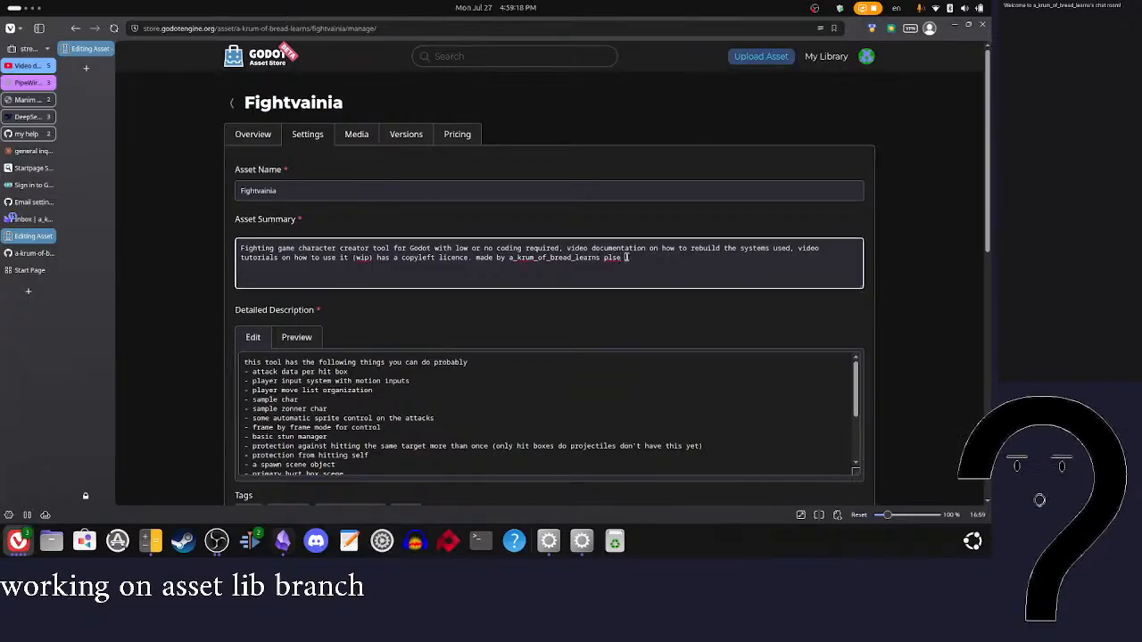
key("BackSpace")
type("learns pleae help")
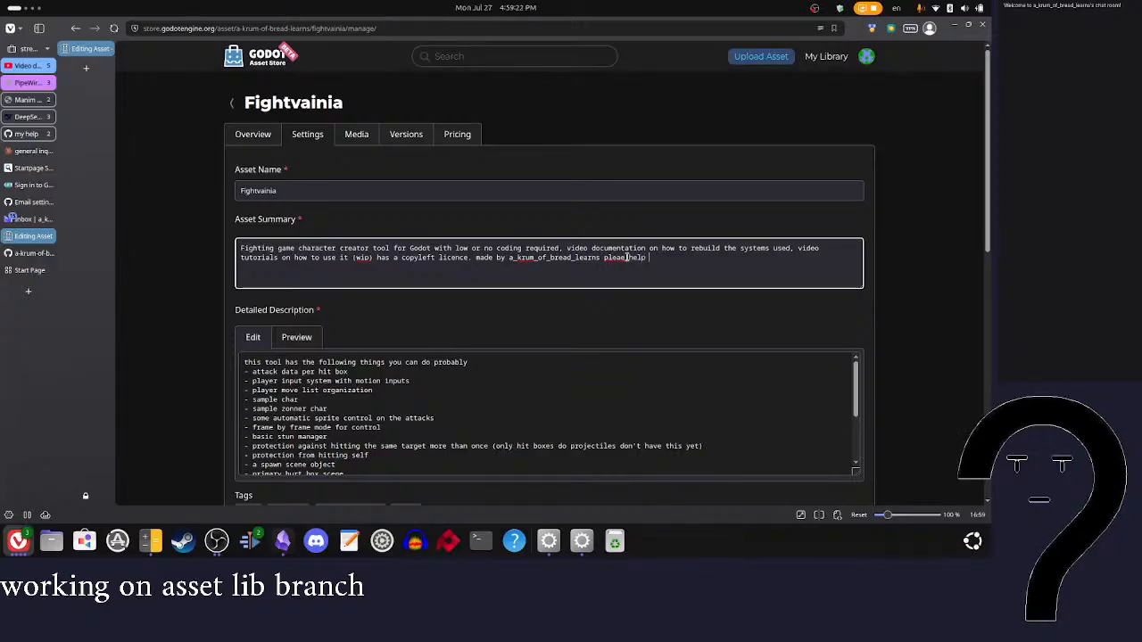
type(" by makeing contu")
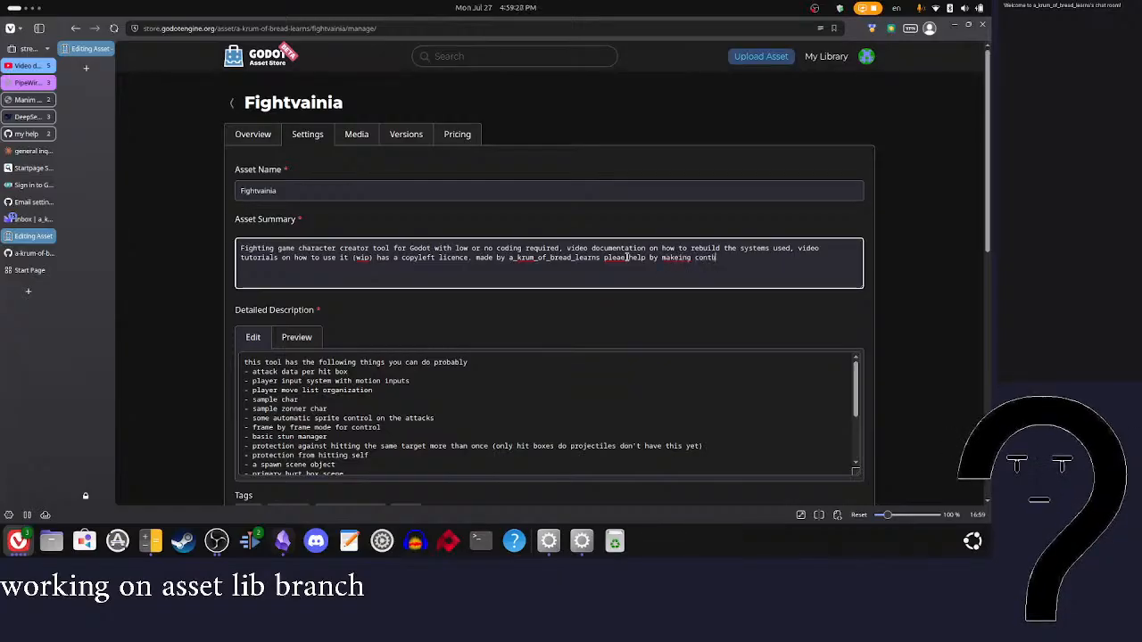
key("BackSpace")
type("butio")
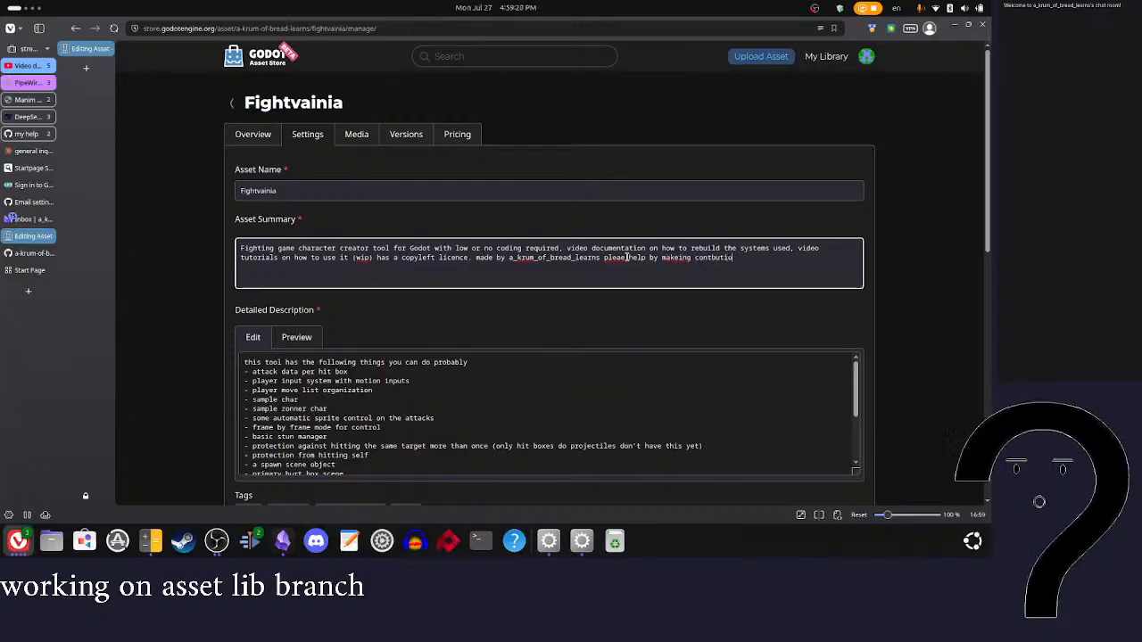
type("n that you ")
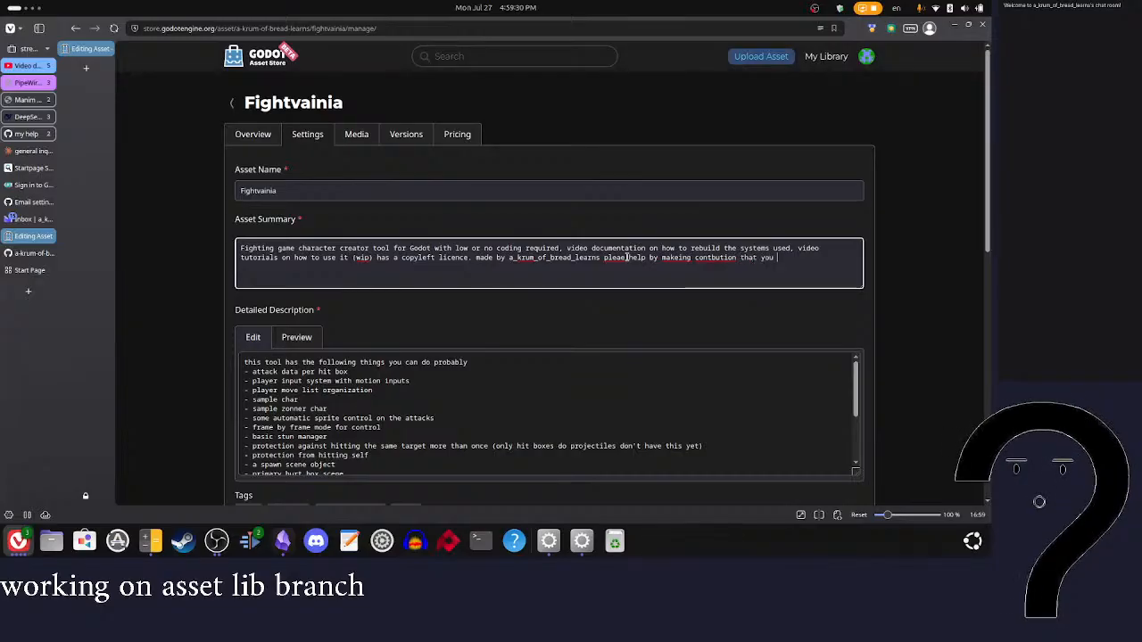
type("also ful")
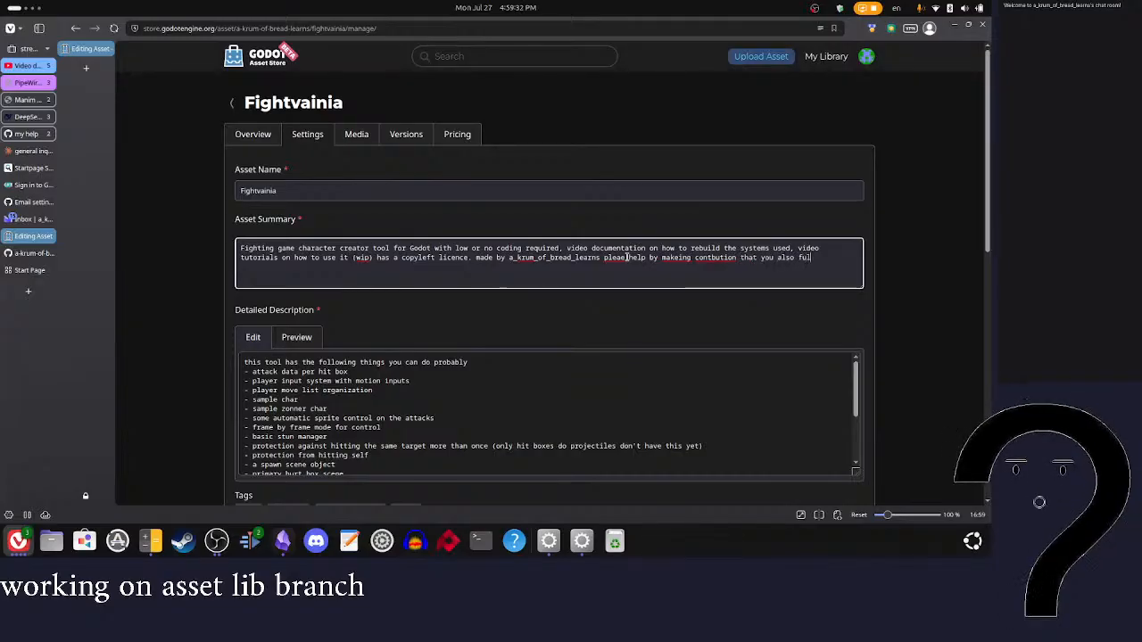
type("ly undersant ")
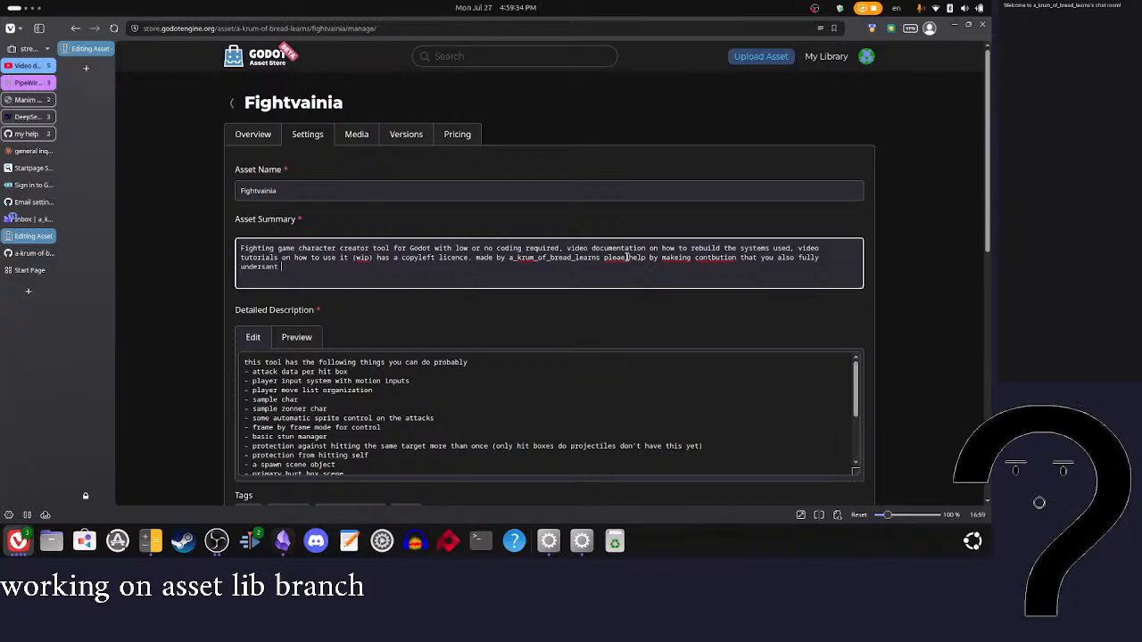
type("and could make ")
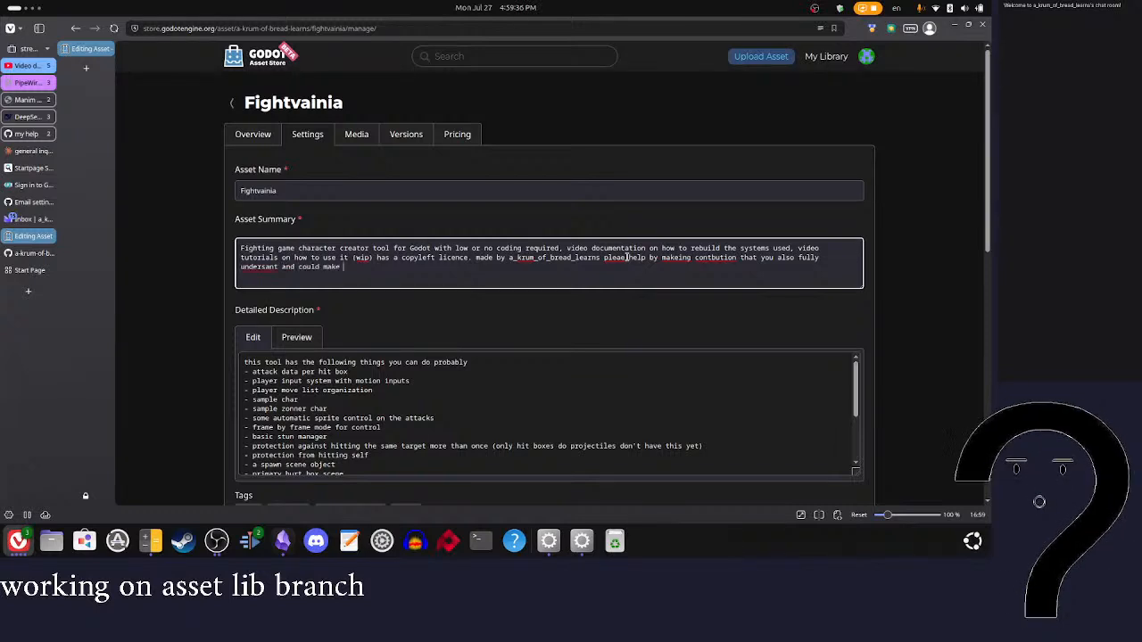
type("a video exlioan of")
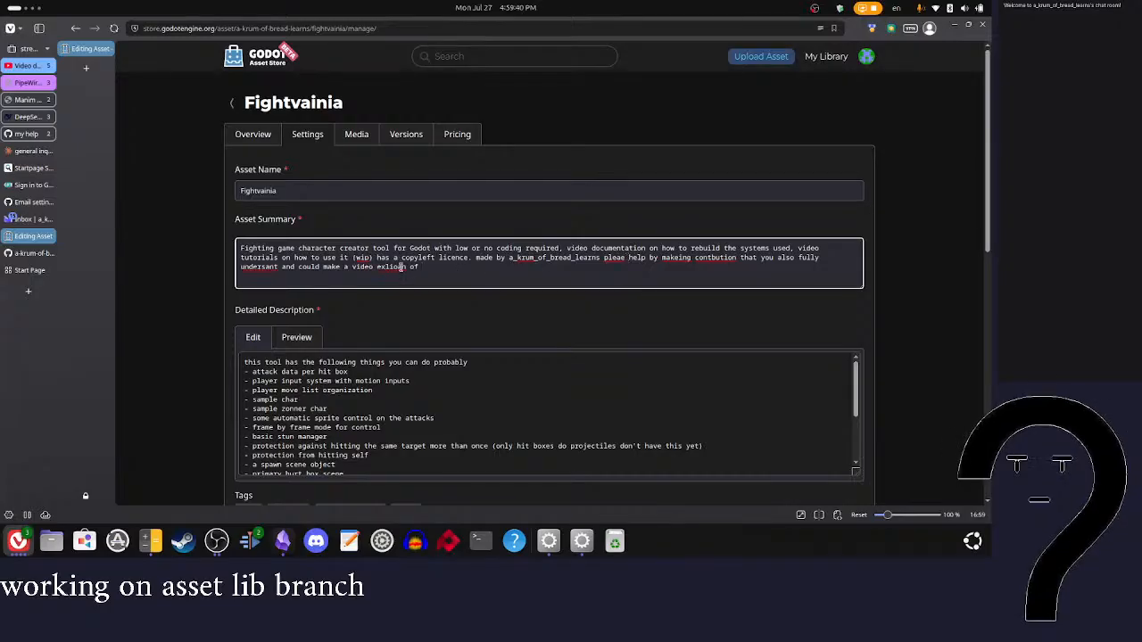
type(" how that sys")
type("tem was edi")
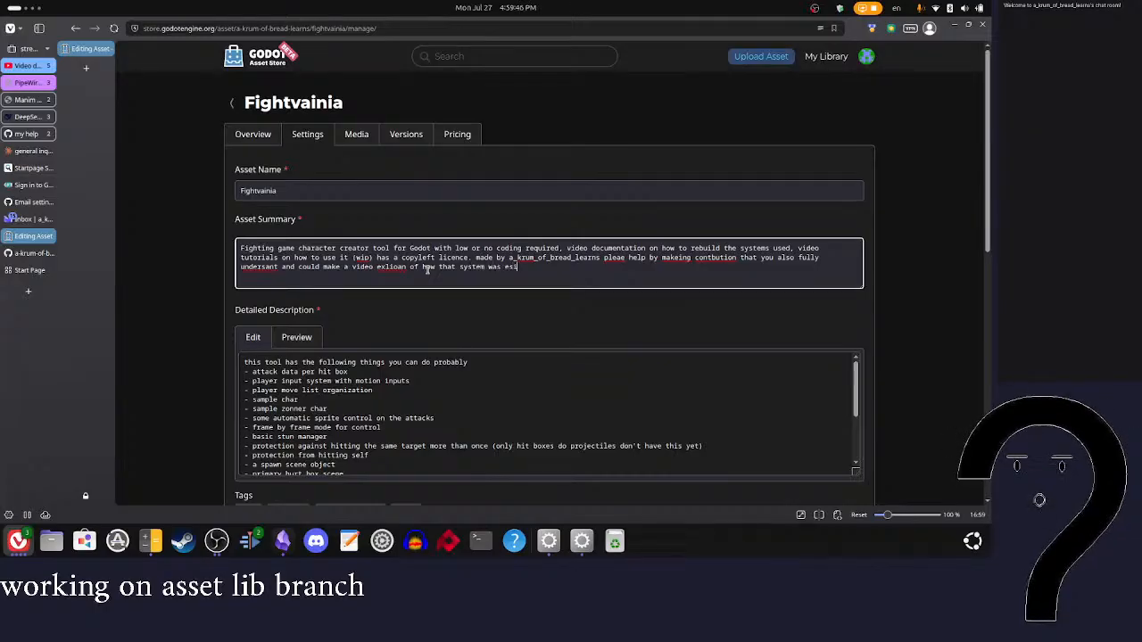
type("ted or built")
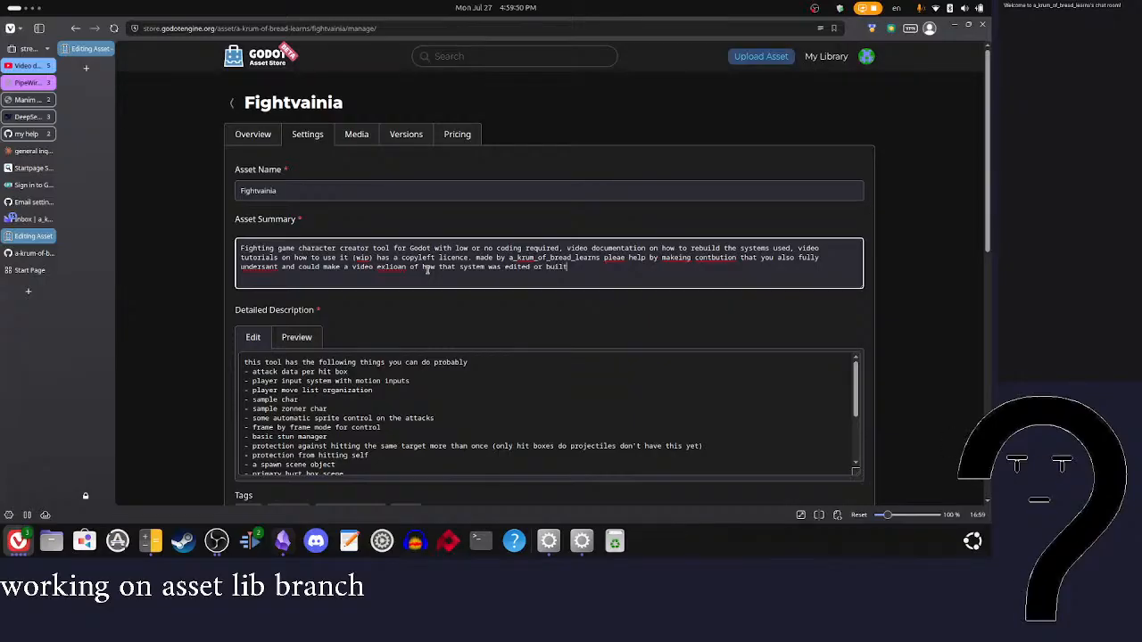
Step: Correct the misspelled words in the summary's contribution sentence to "please", "making", "contribution", "expansion" and "understand"
right_click(612, 258)
left_click(629, 268)
right_click(680, 259)
left_click(705, 268)
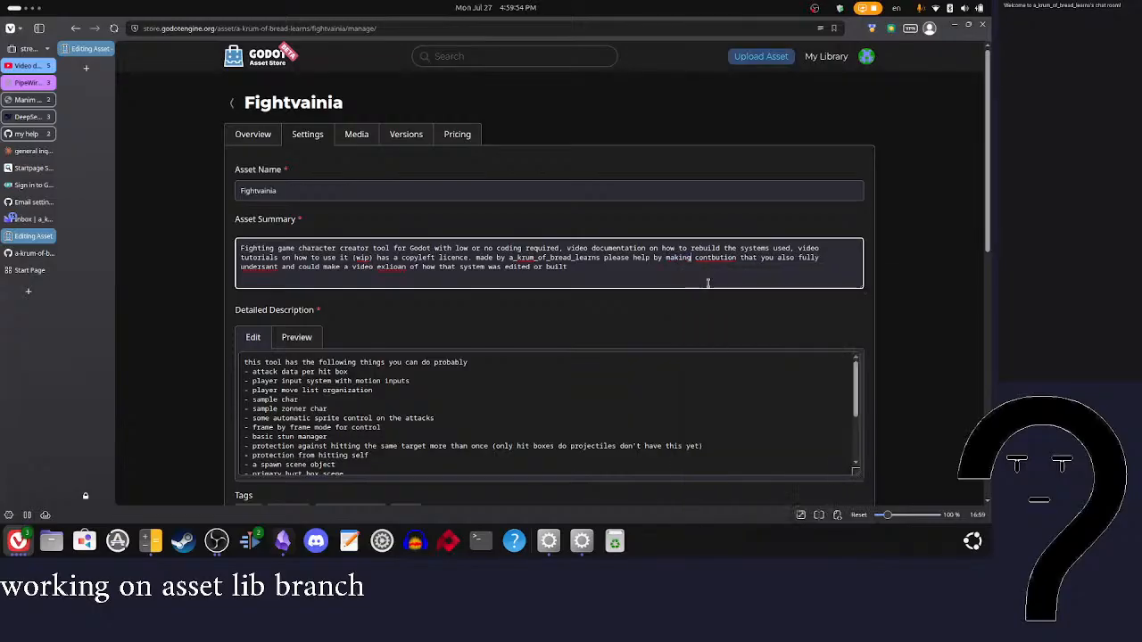
right_click(714, 258)
left_click(742, 271)
right_click(397, 266)
left_click(420, 275)
right_click(270, 267)
left_click(310, 278)
Step: Put the summary's contribution sentence on its own line without a leading space
left_click_drag(668, 273, 638, 259)
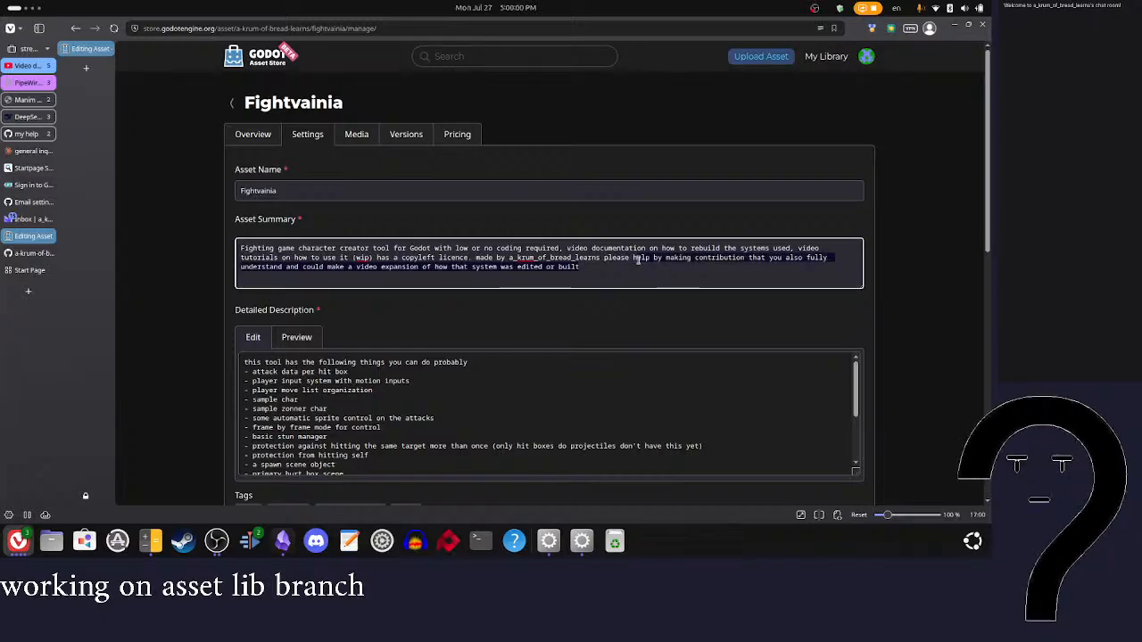
left_click(674, 271)
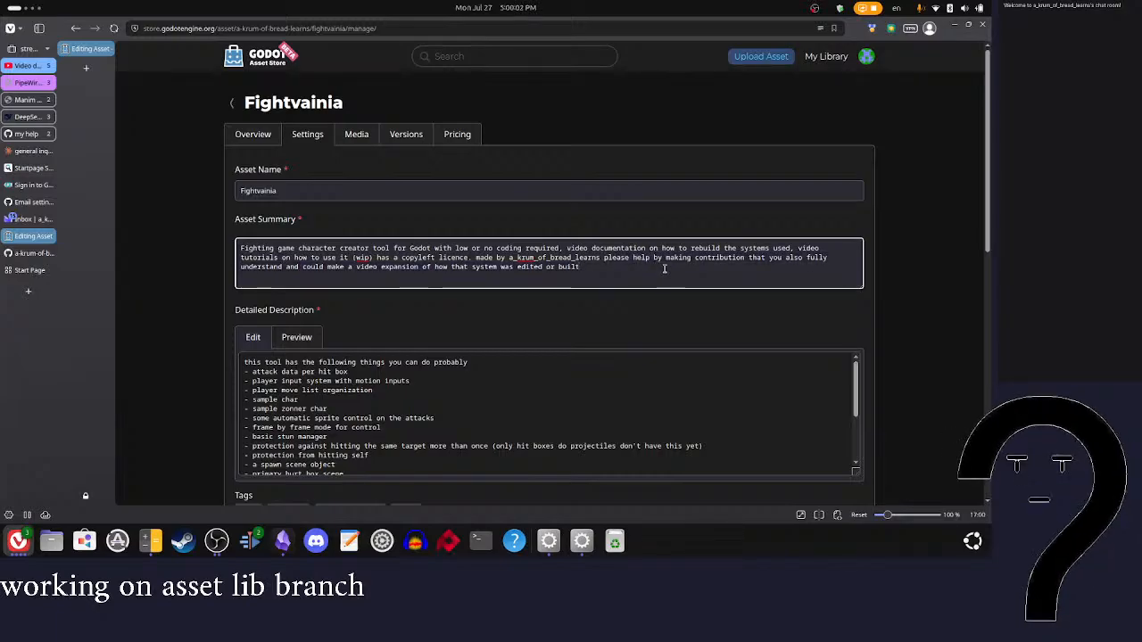
left_click(598, 257)
key("Return")
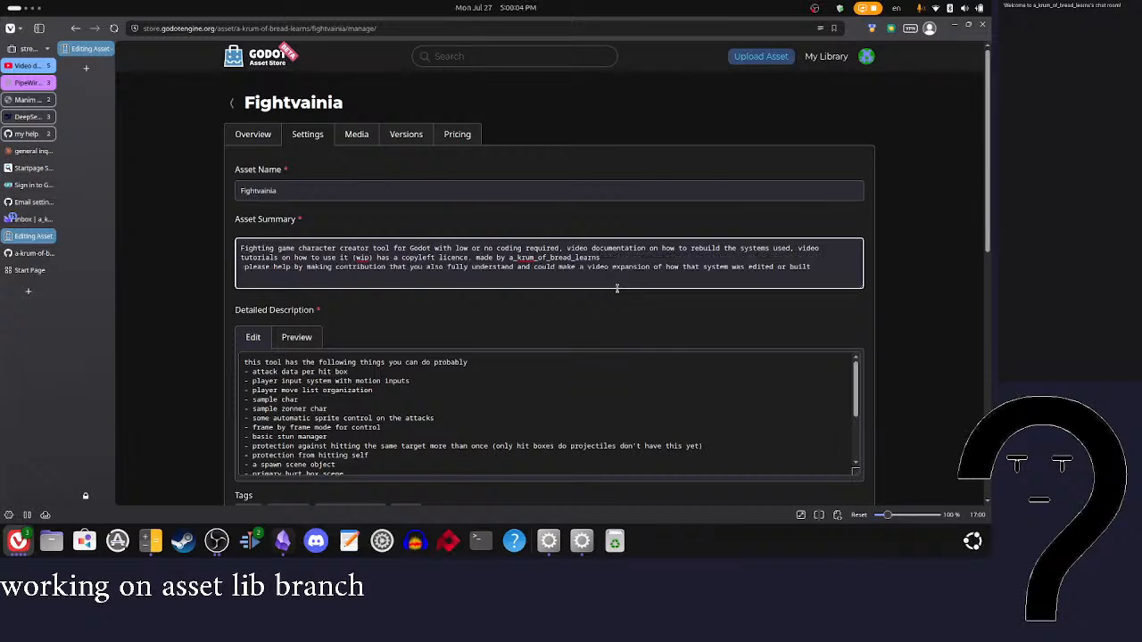
key("Delete")
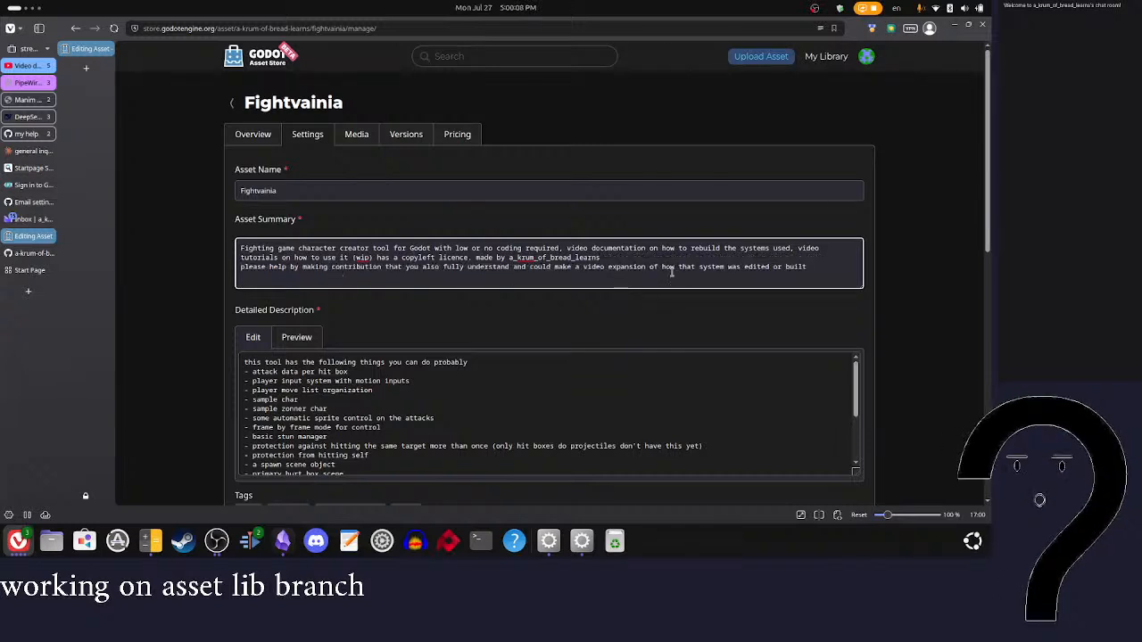
Step: Delete the contribution sentence from the end of the asset summary
left_click(812, 272)
left_click_drag(470, 275, 274, 271)
triple_click(273, 271)
key("BackSpace")
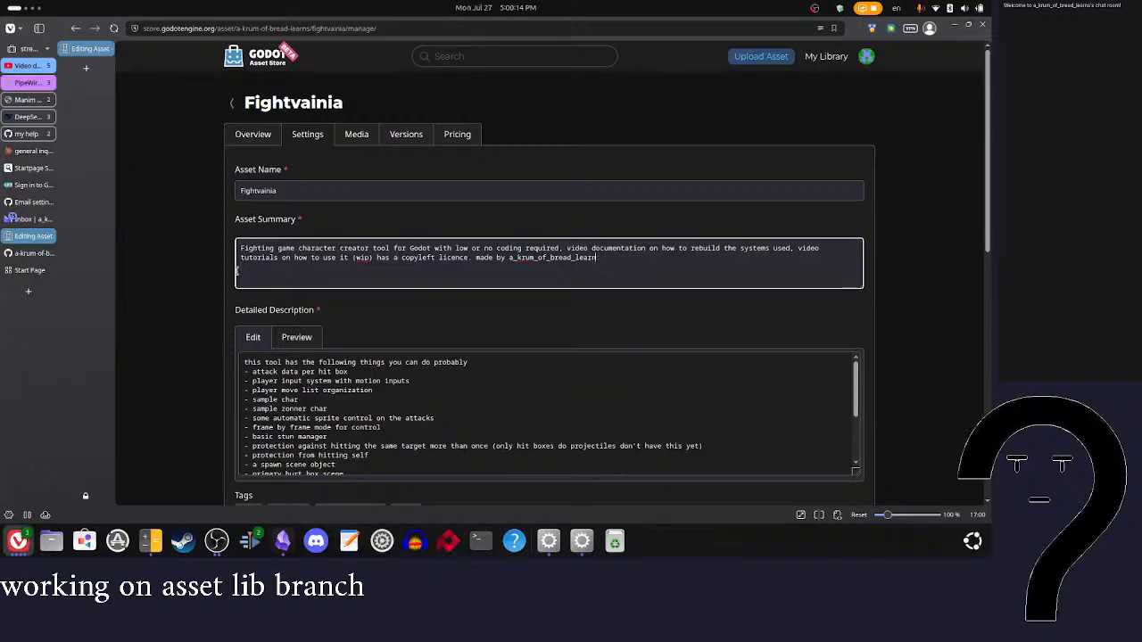
Step: Add "regarding contribution" to the end of the asset summary, with the spelling of "contribution" corrected
type("egarding cont")
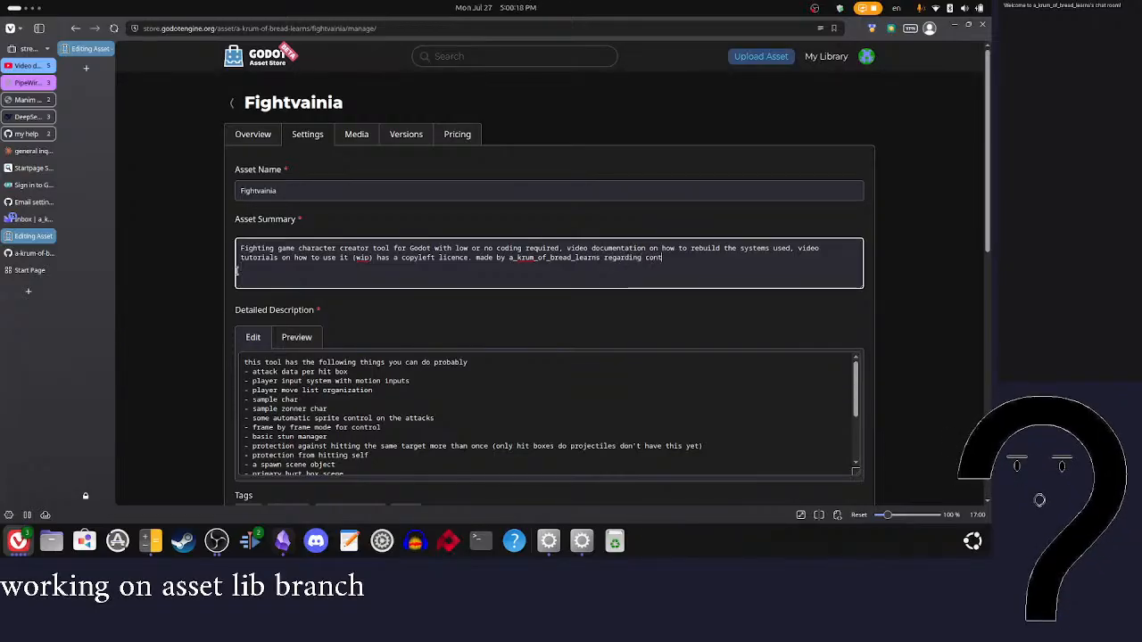
type("ri")
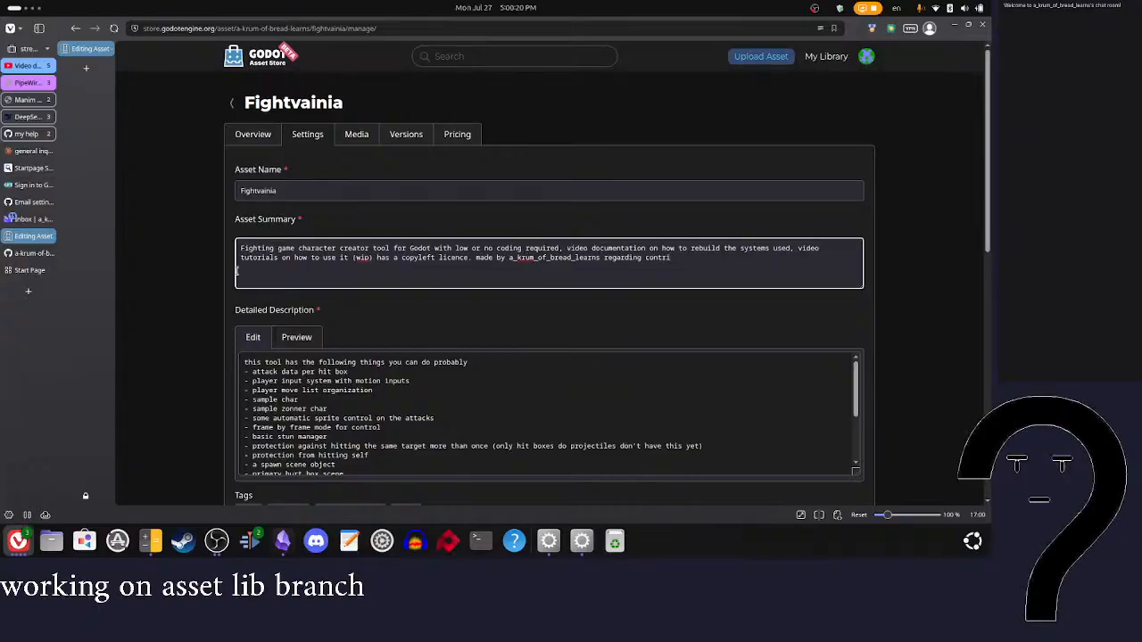
type("butiong")
right_click(668, 263)
left_click(664, 259)
right_click(663, 259)
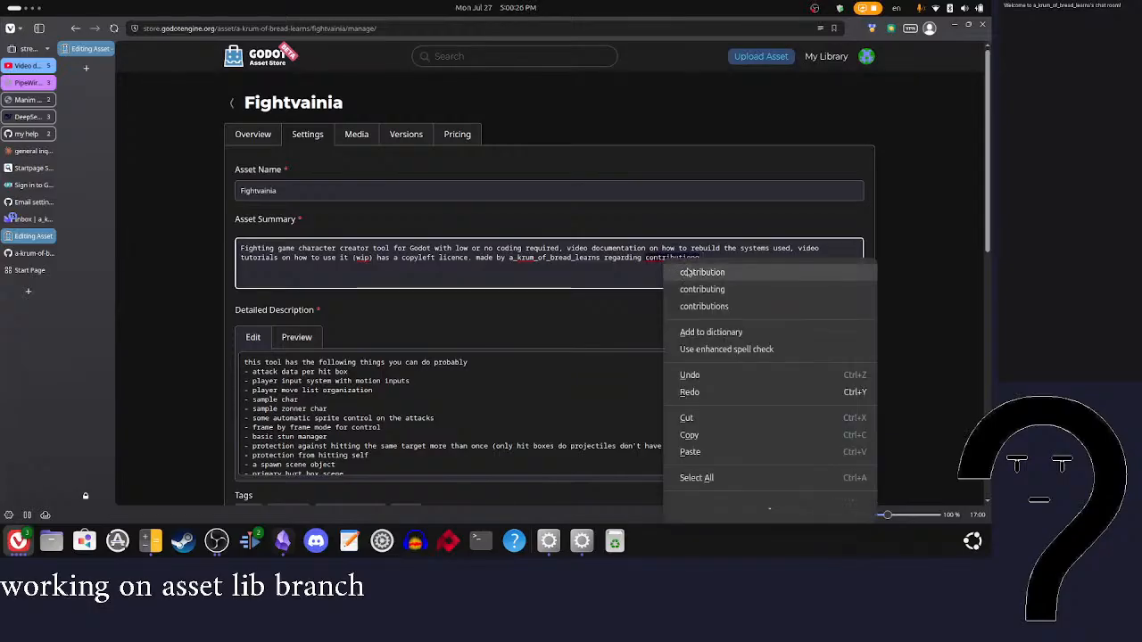
left_click(701, 272)
Step: Extend the summary's contribution sentence to request a git hub issue for small changes and a video explanation of how large ones were built
type("if")
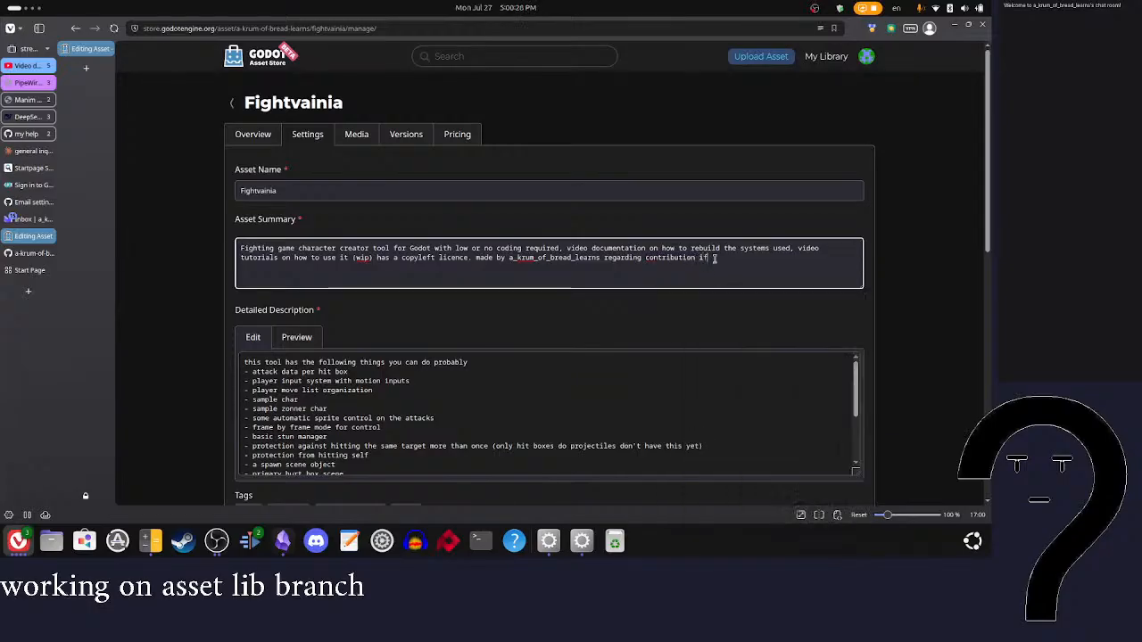
type(" its samll ")
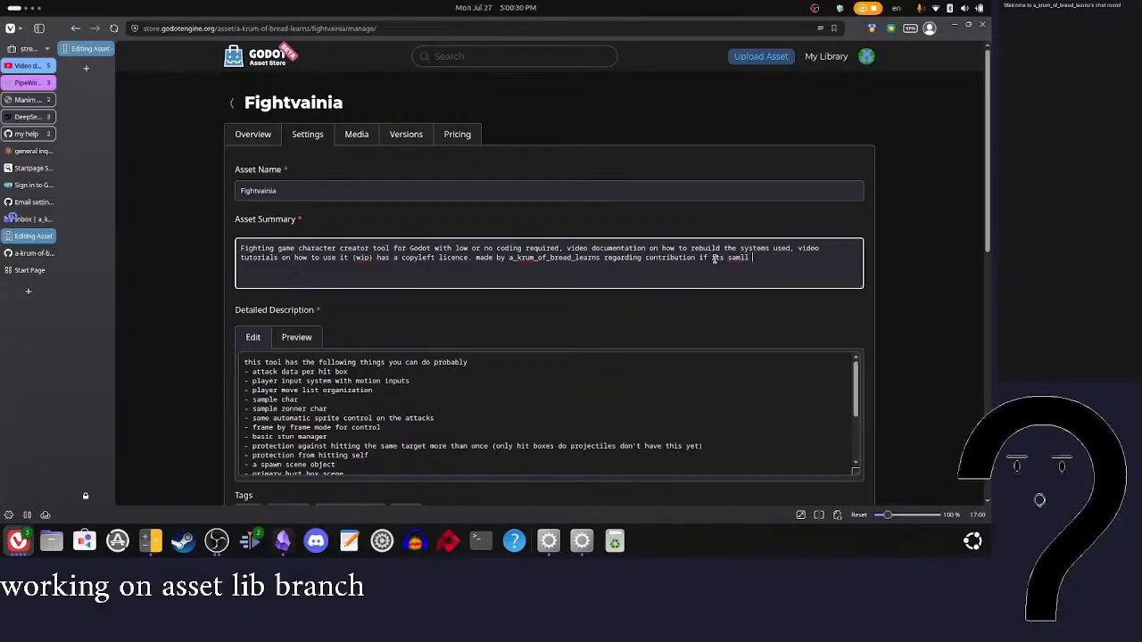
type("amke a git hub issue of its large make a")
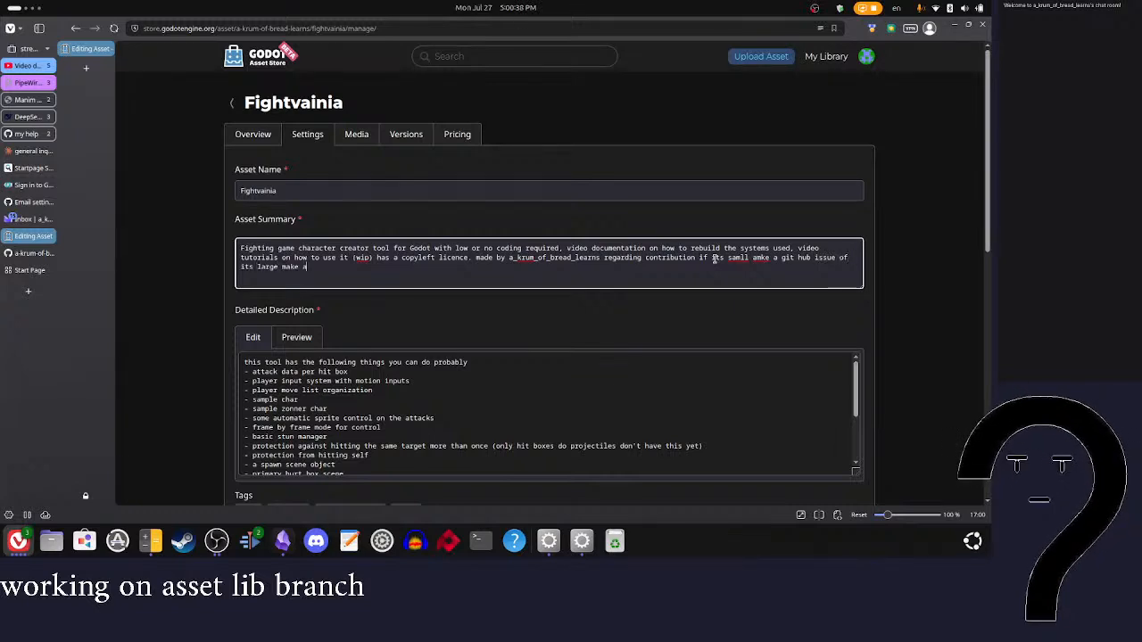
type("video explation of how it was built")
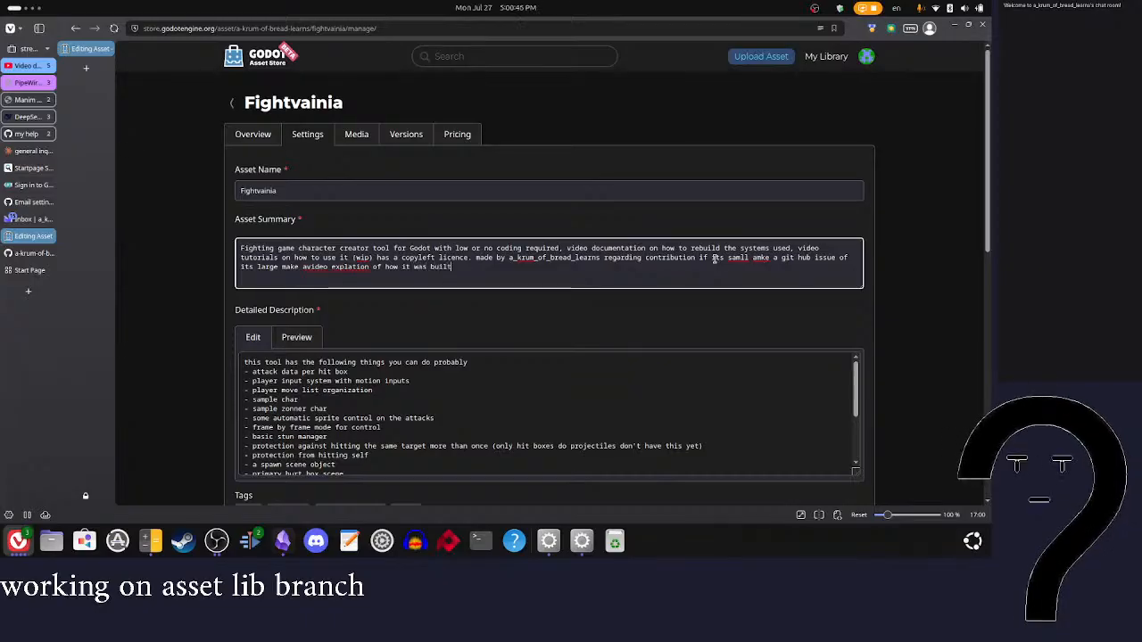
Step: Correct the summary's contribution sentence so it reads "a video", "explanation", "make" and "small"
left_click(308, 267)
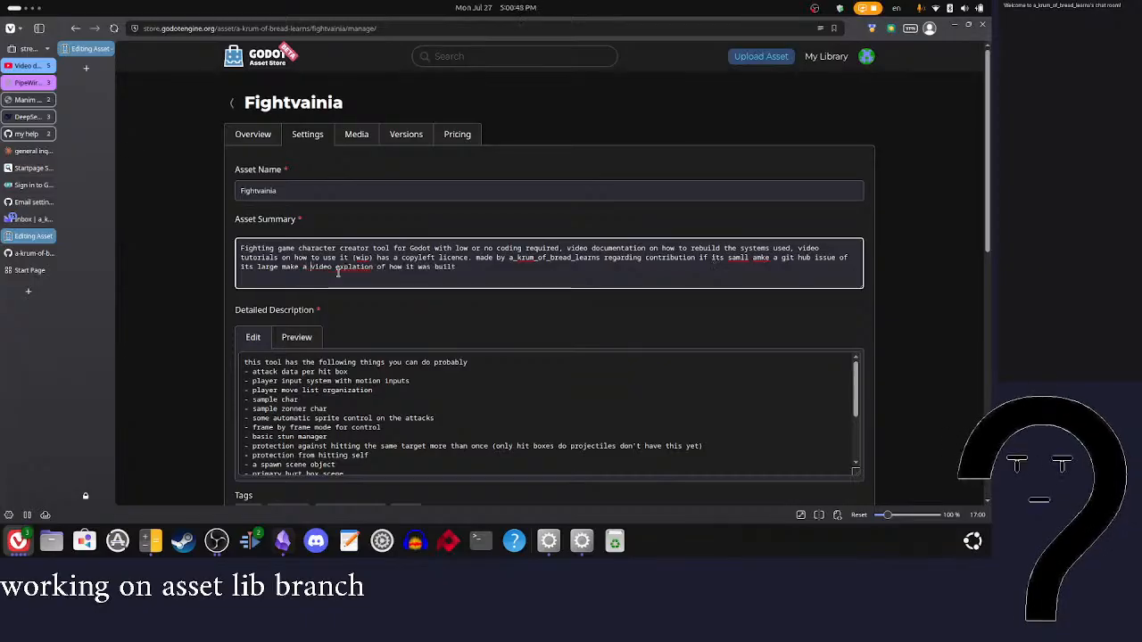
right_click(355, 267)
left_click(393, 301)
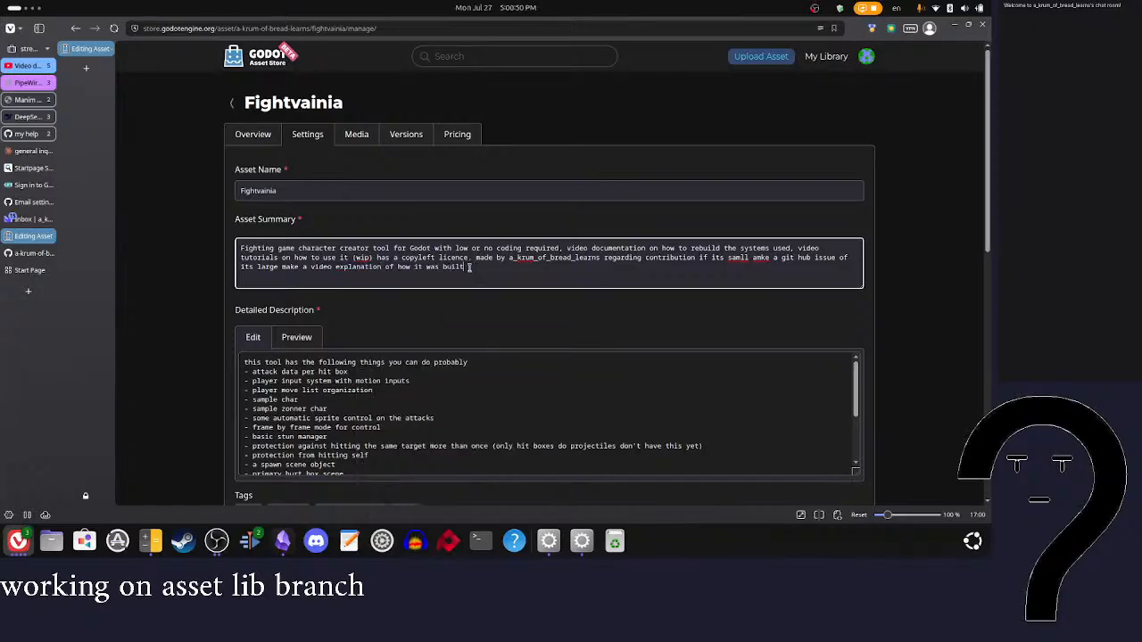
left_click(761, 259)
key("BackSpace")
key("Left")
type("m")
right_click(737, 258)
left_click(739, 268)
left_click(735, 269)
Step: Try adding "and an issue" after "how it was built" in the summary, and remove it again
type("and an issue")
left_click_drag(516, 268, 466, 269)
key("BackSpace")
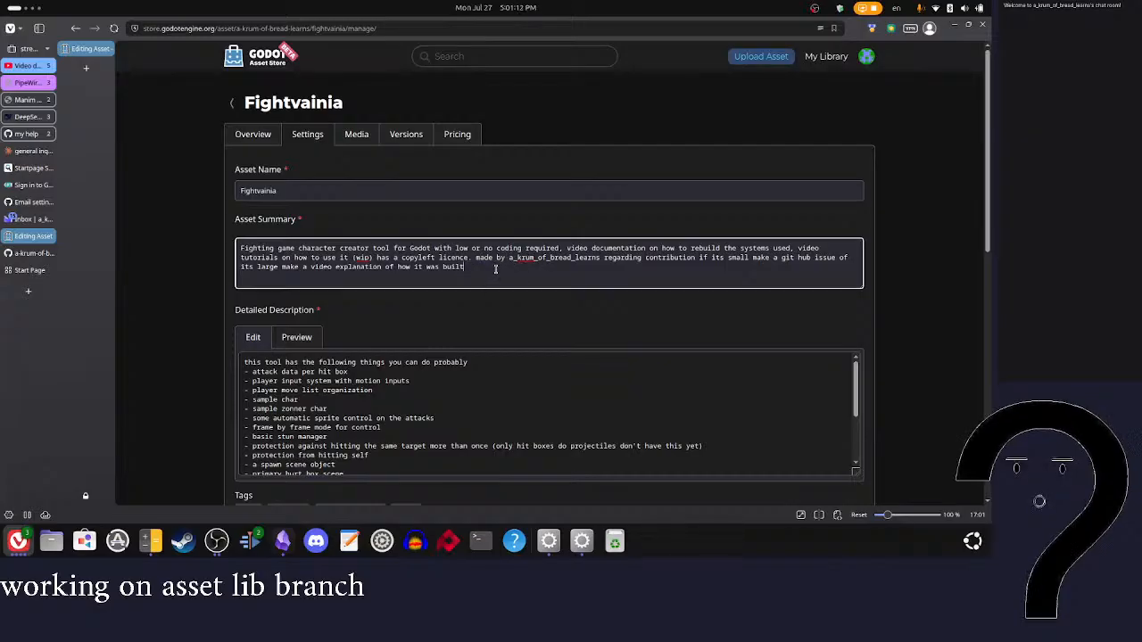
Step: Move the summary text starting at "regarding contribution" onto its own line
left_click(476, 258)
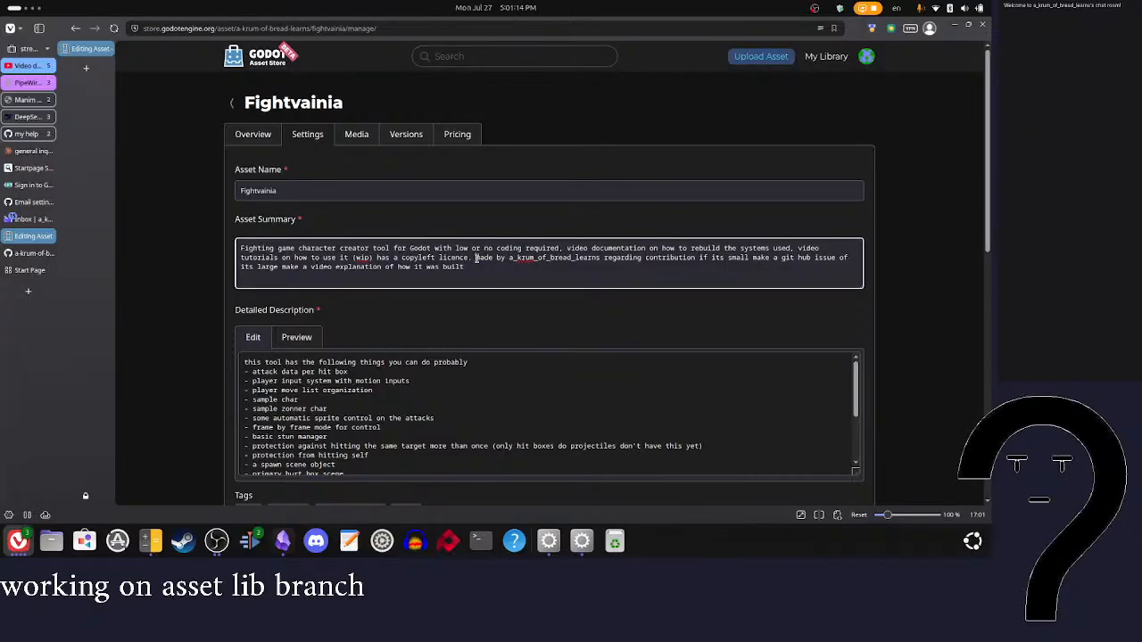
left_click(603, 258)
key("Return")
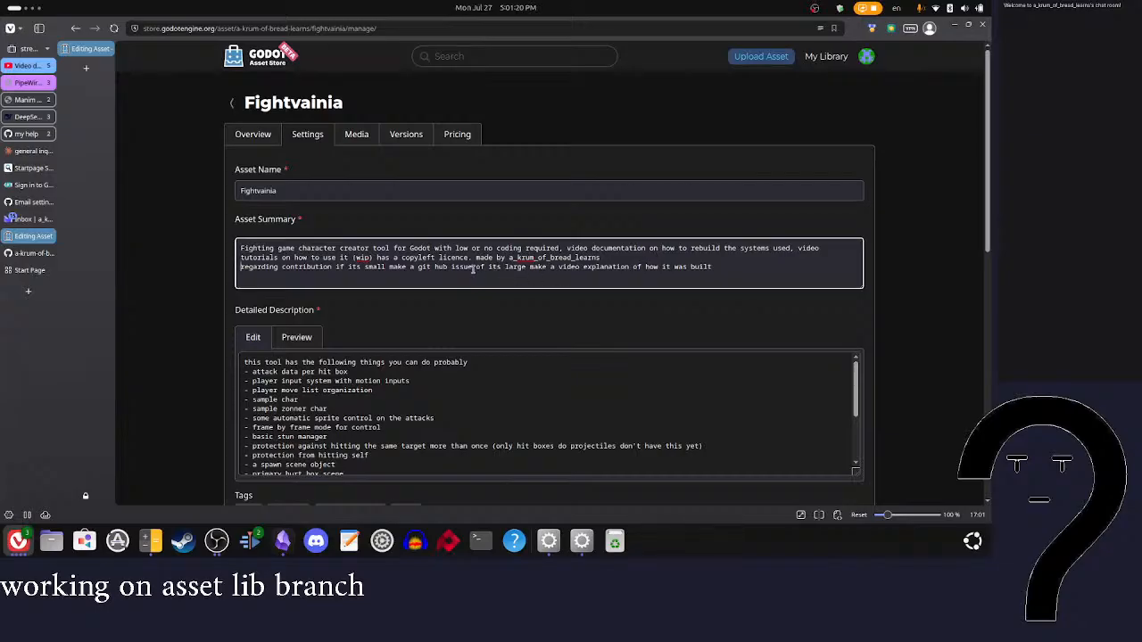
Step: Insert "follow the fomat stated their" after "git hub issue" in the summary's contribution line
left_click(730, 266)
left_click(477, 266)
type("follow t")
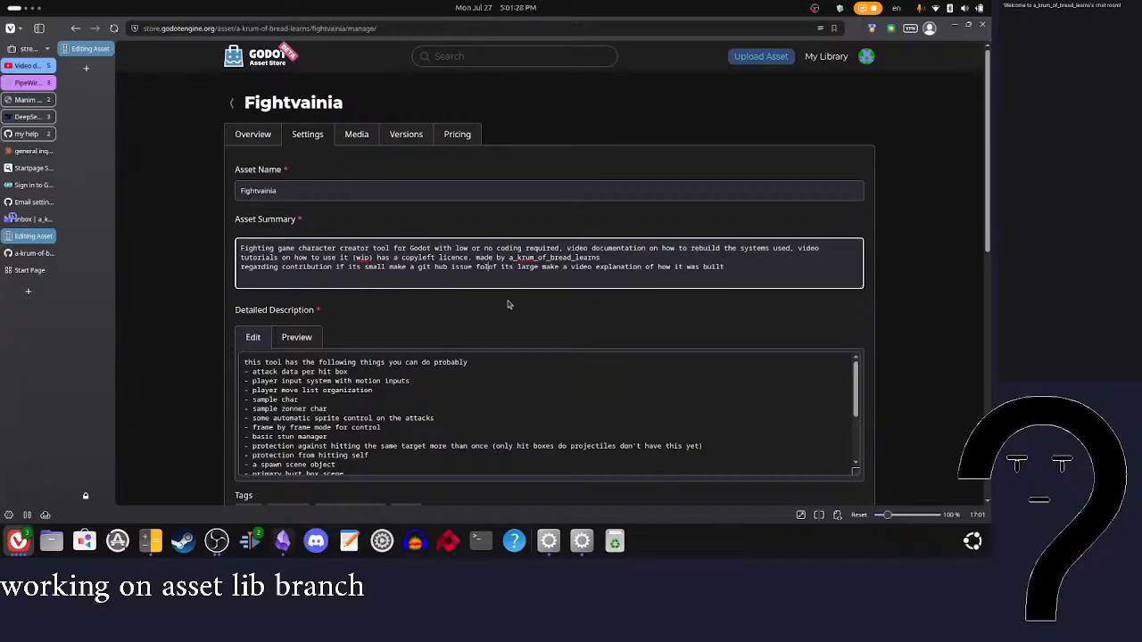
type("he fo")
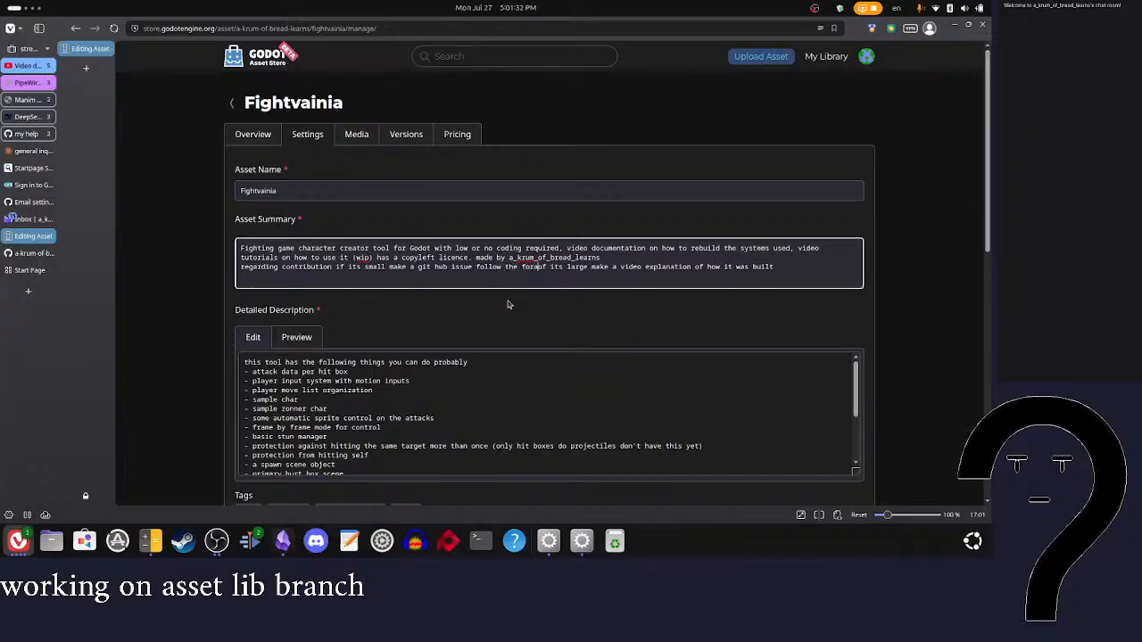
type("mat")
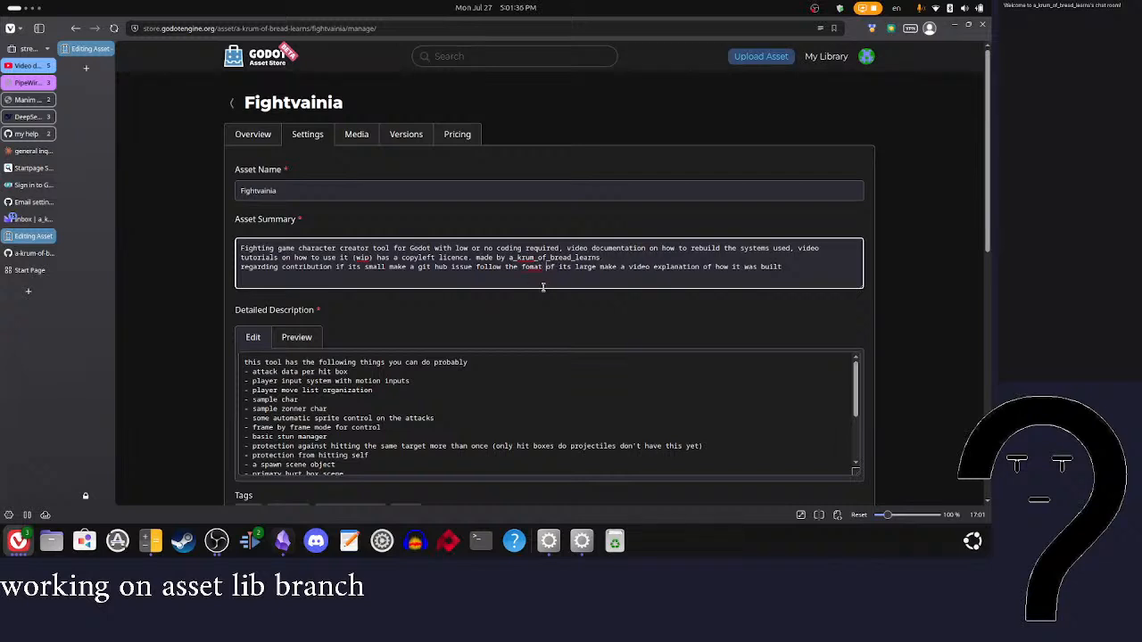
type(" sate")
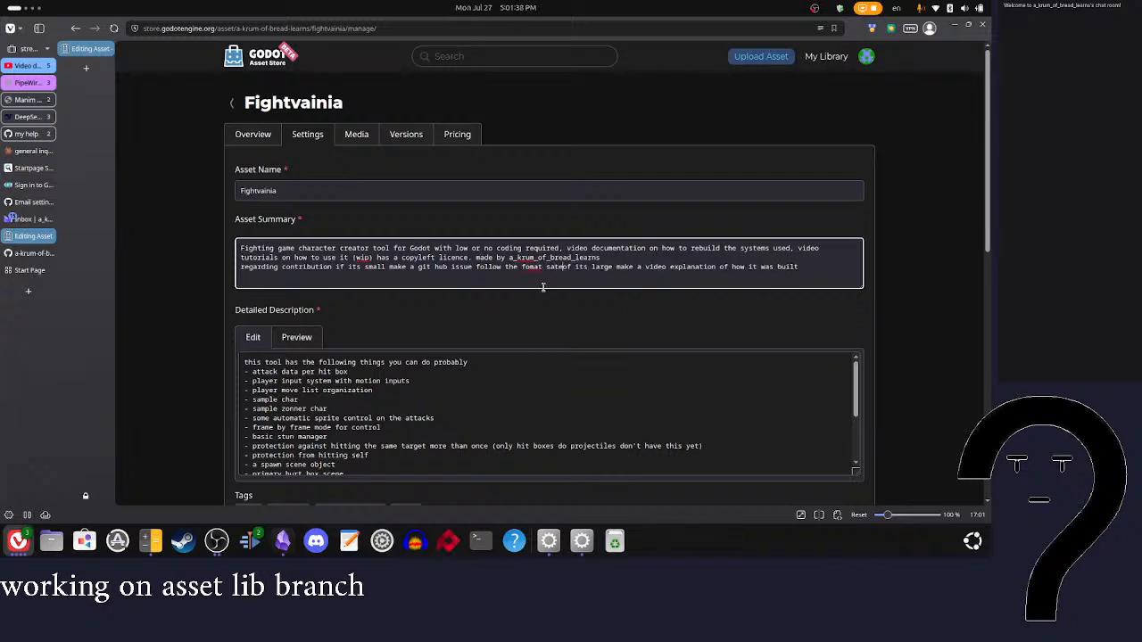
key("BackSpace")
key("BackSpace")
key("BackSpace")
key("BackSpace")
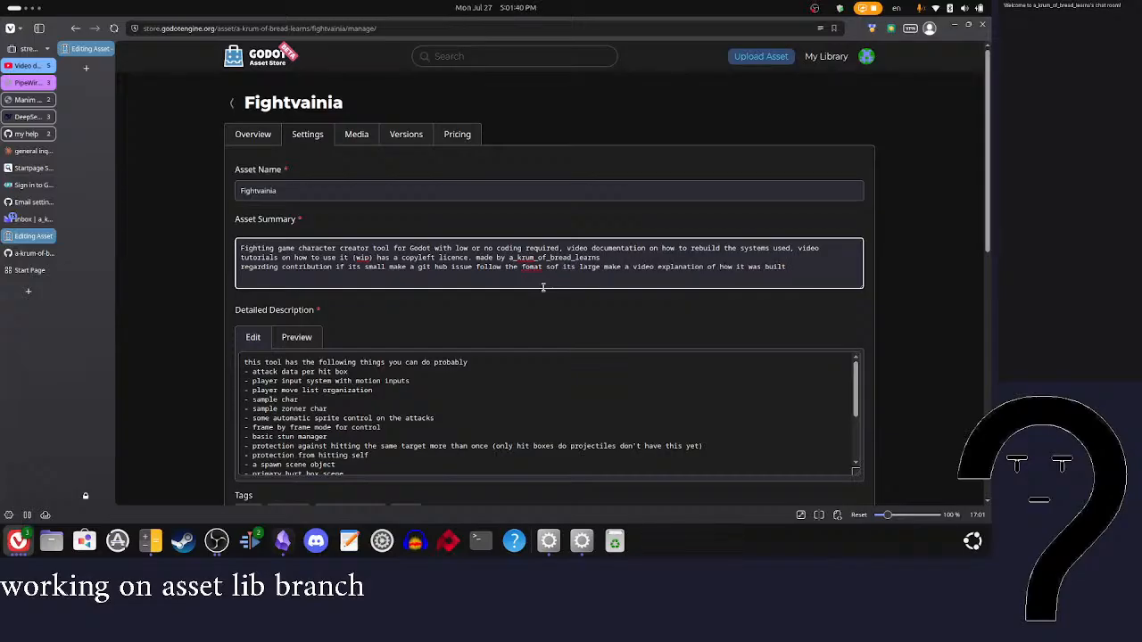
type("stated the")
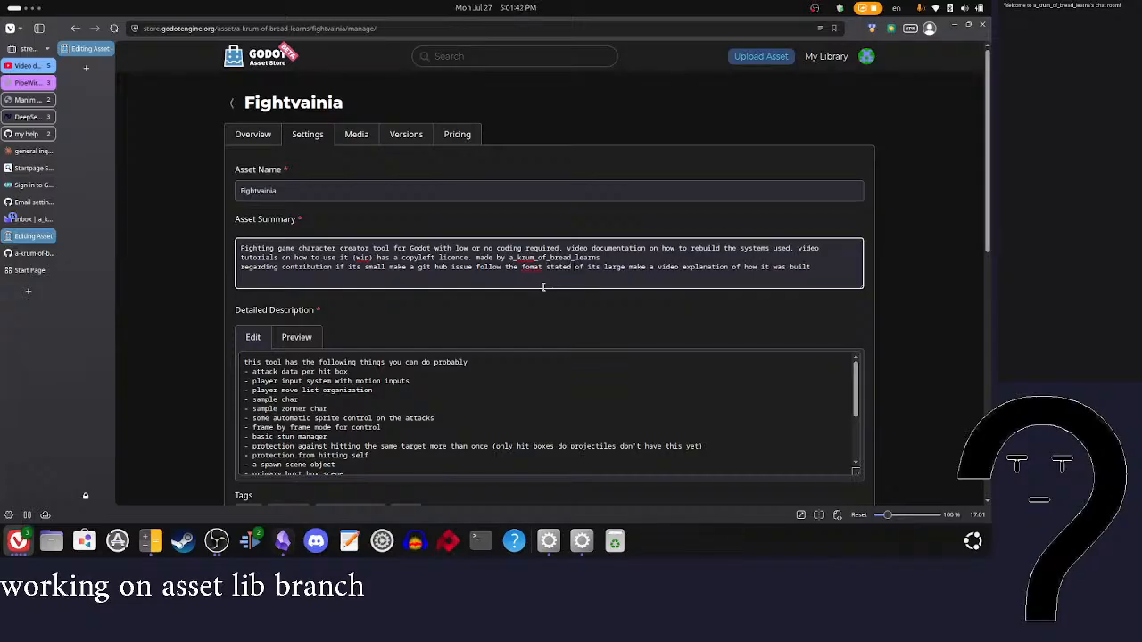
type("ir")
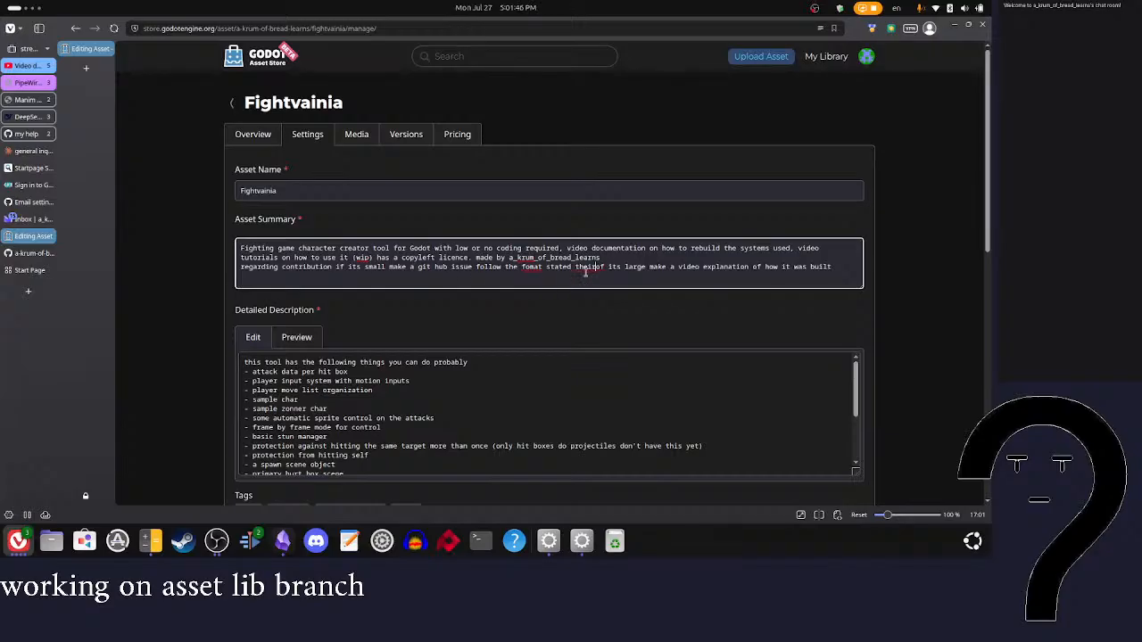
Step: Delete the entire contribution line from the asset summary
triple_click(586, 280)
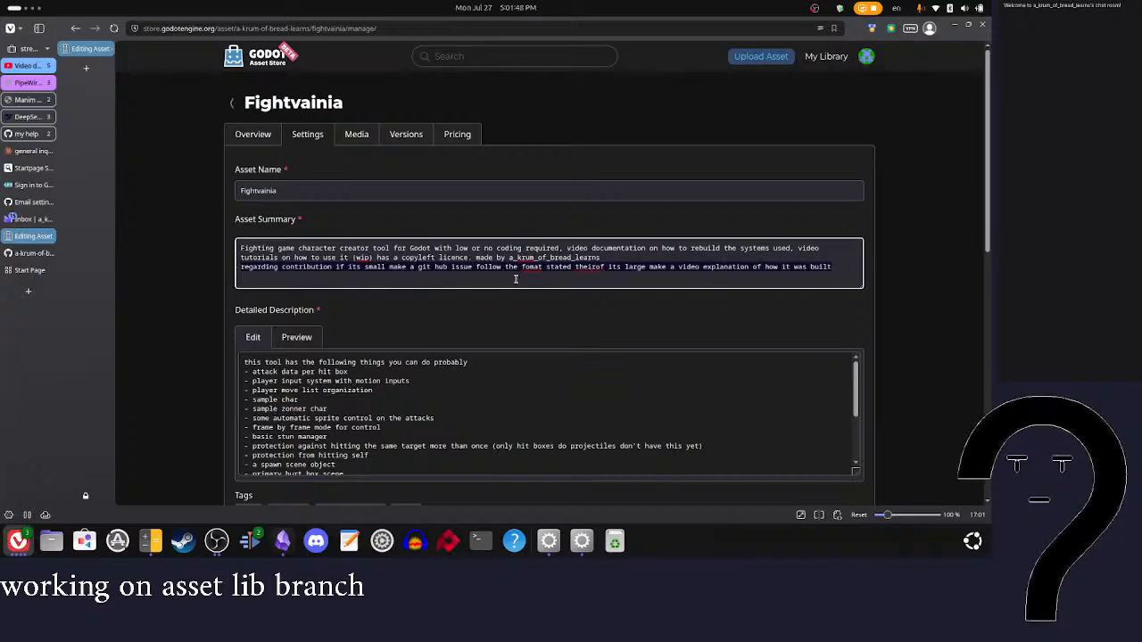
key("BackSpace")
Step: Insert the correctly spelled word "primarily" between "made" and "by" in the asset summary
left_click(497, 258)
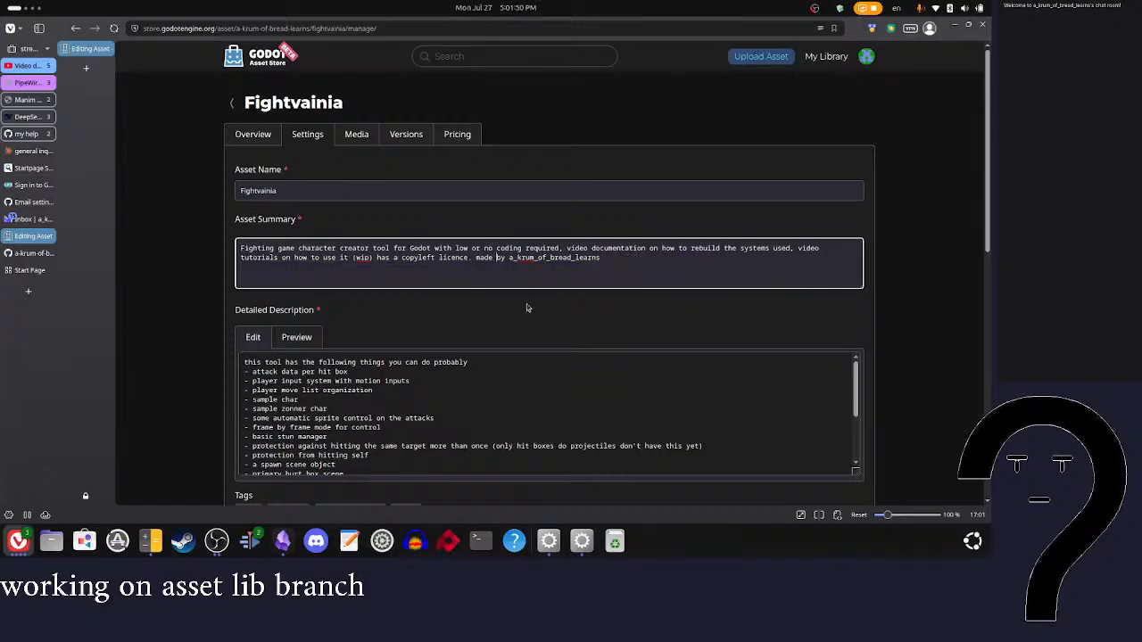
type("primarylay")
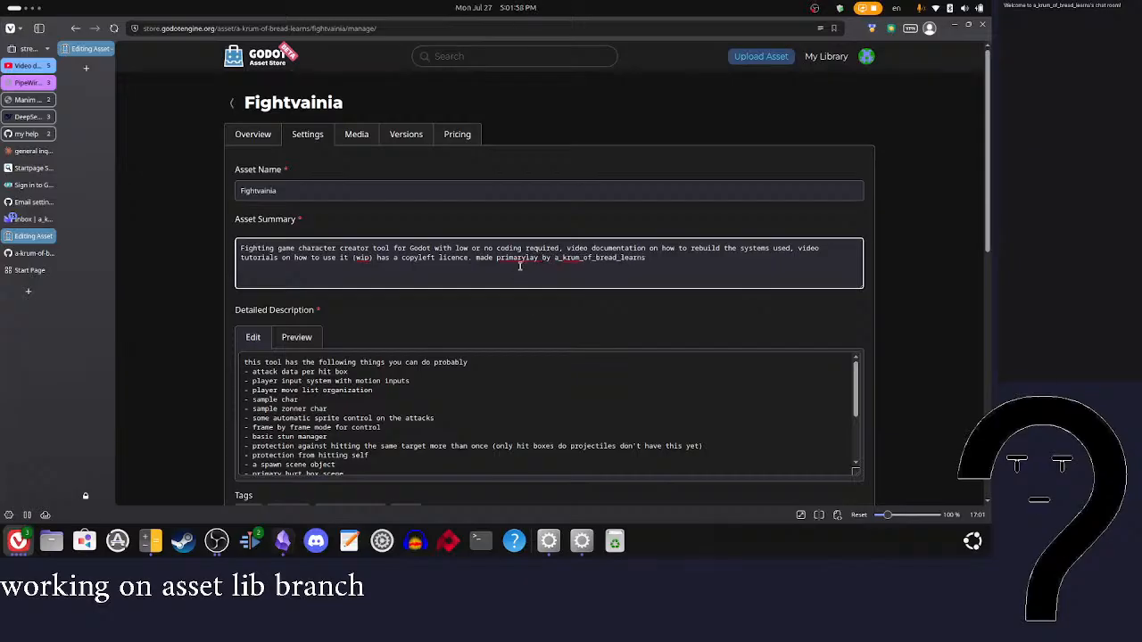
right_click(518, 256)
left_click(544, 307)
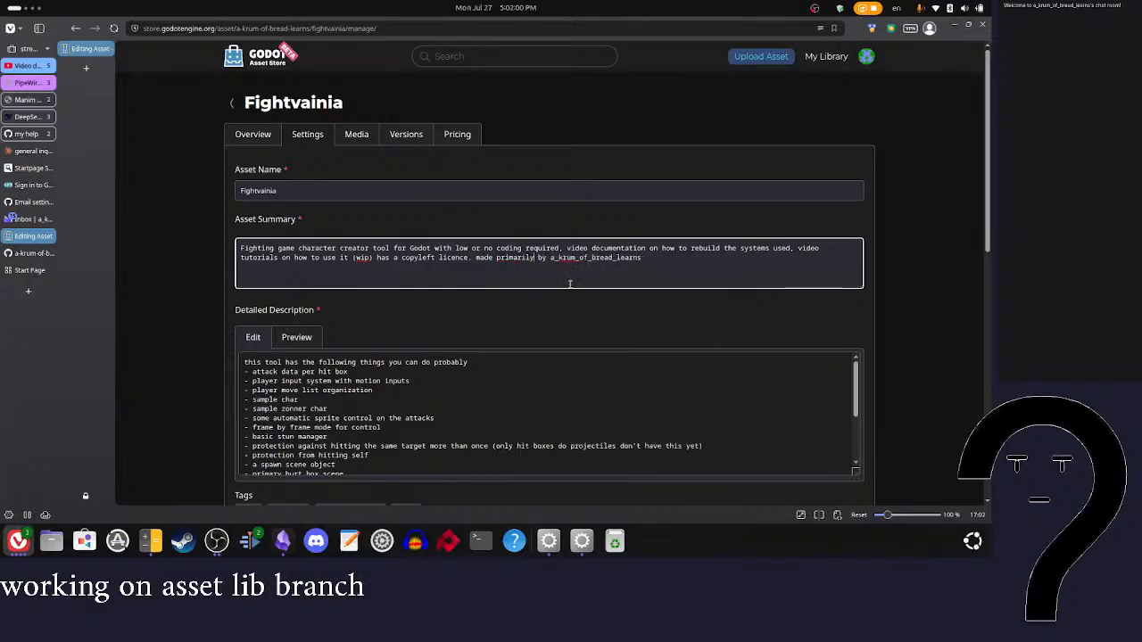
Step: Append the authorship split "90% and claude 10" to the end of the asset summary
left_click(677, 276)
type("90% and clau")
type("de 10")
Step: Delete the AI usage explanation's text from "AI of the form of coding assistance" through its end
scroll(665, 281, "down", 5)
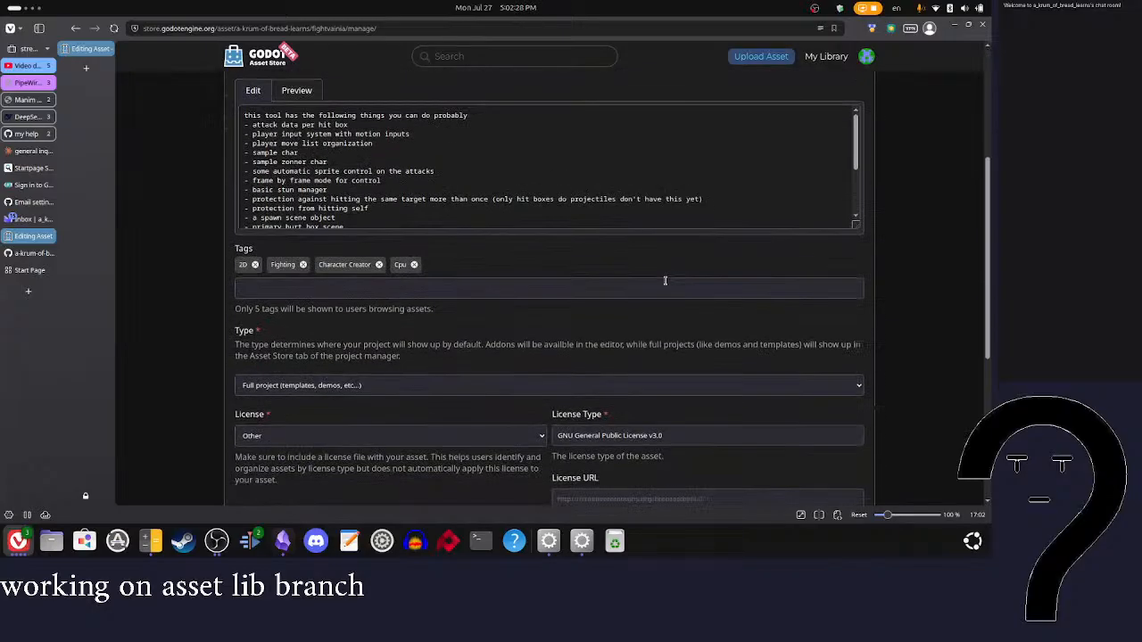
scroll(550, 338, "down", 5)
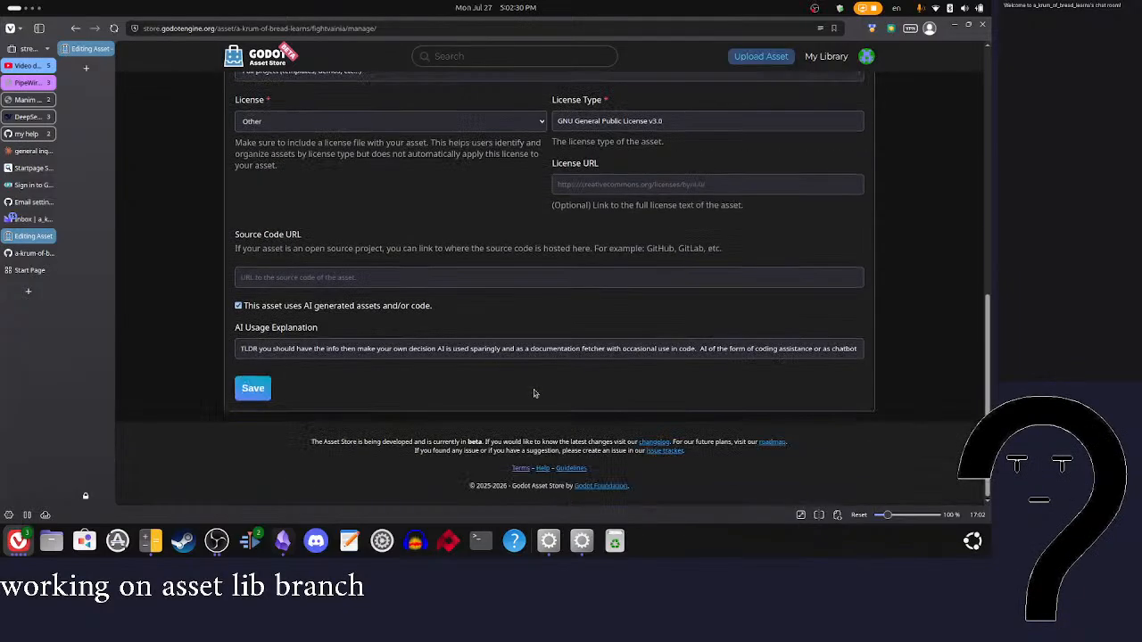
left_click(476, 348)
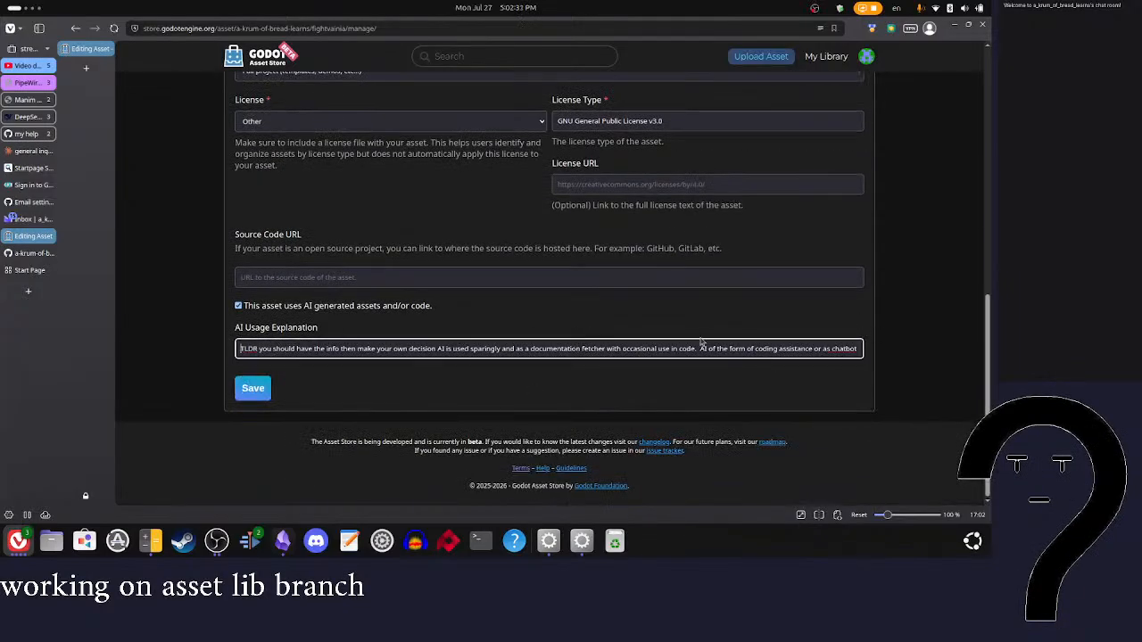
scroll(694, 346, "right", 2)
type("s of")
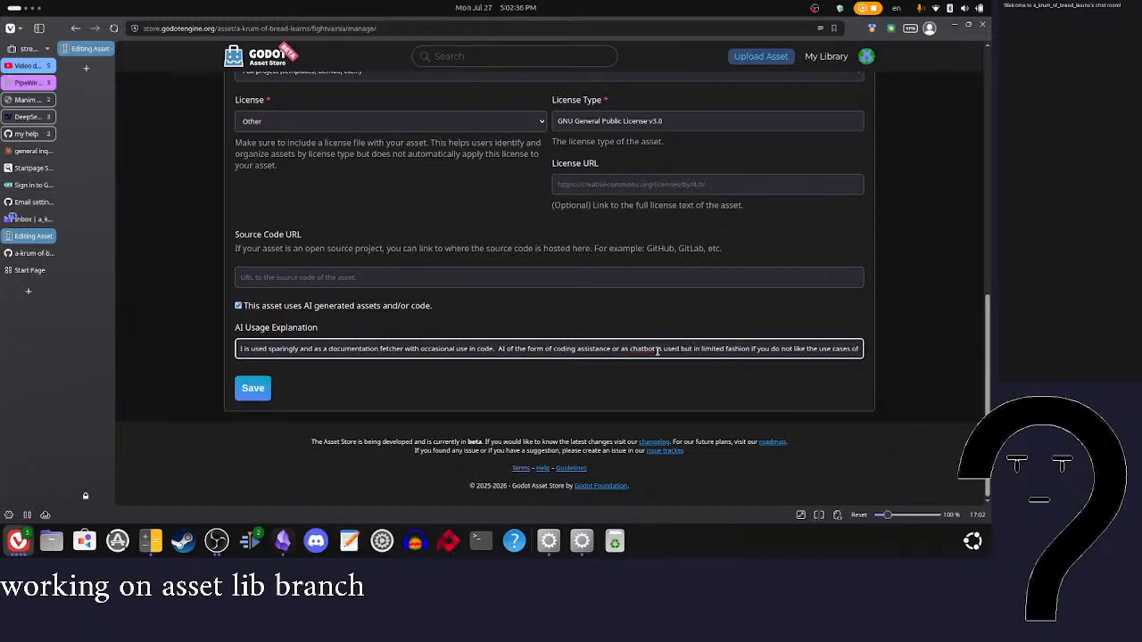
scroll(658, 350, "left", 2)
scroll(658, 351, "right", 2)
left_click_drag(497, 349, 956, 361)
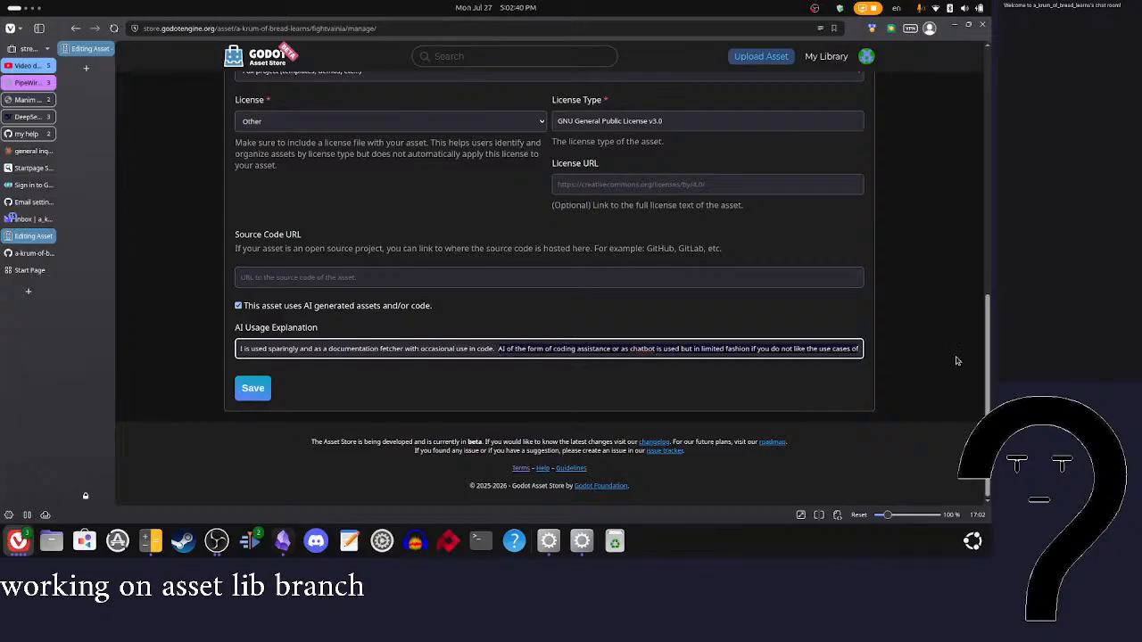
key("BackSpace")
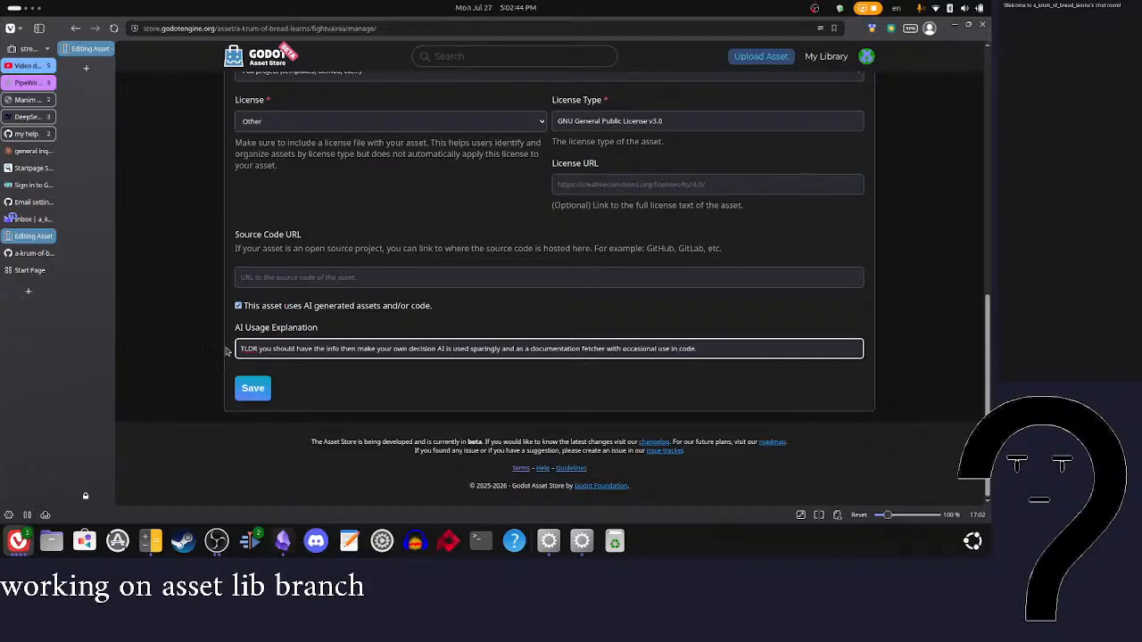
key("ctrl+a")
key("BackSpace")
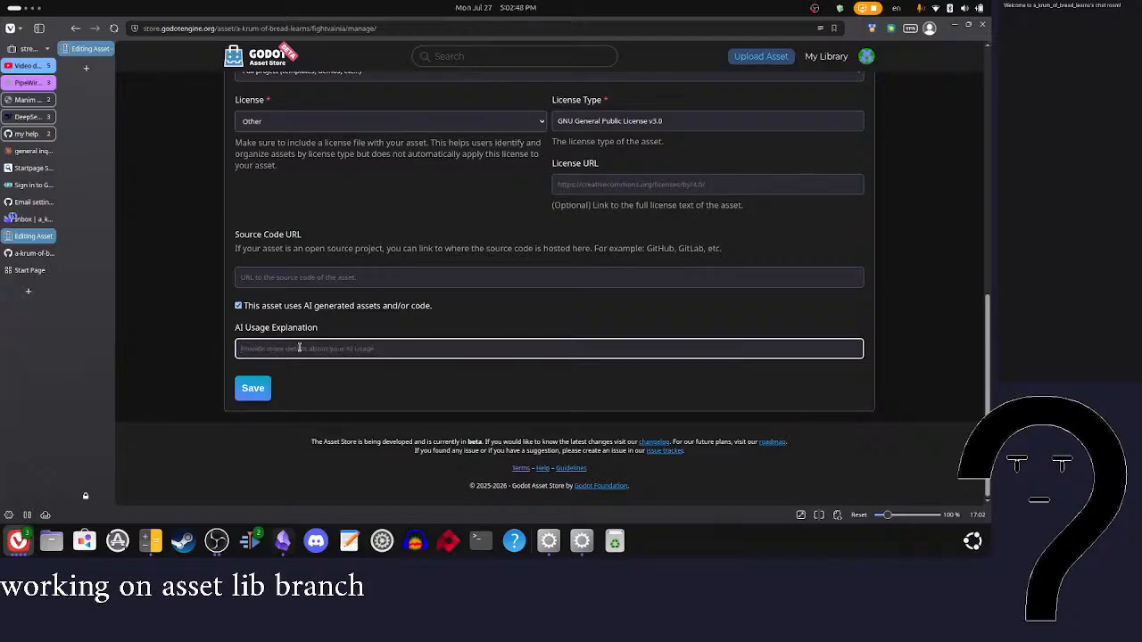
key("ctrl+z")
Step: Add "if you want to review all usage see my chanel" to the end of the AI usage explanation
left_click(732, 346)
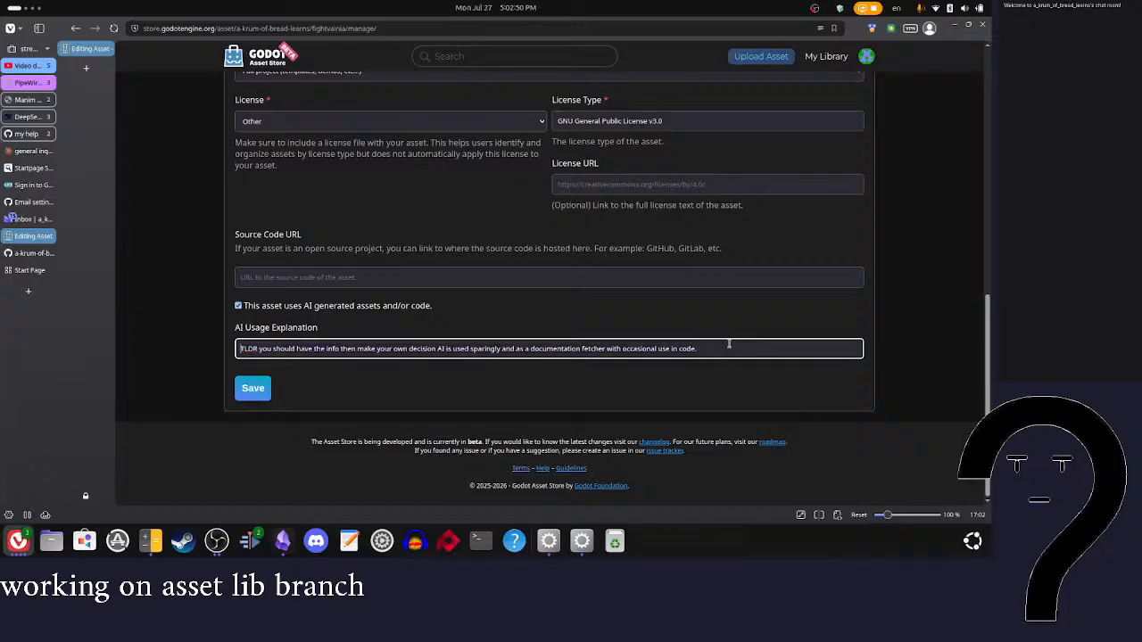
type("If you want ")
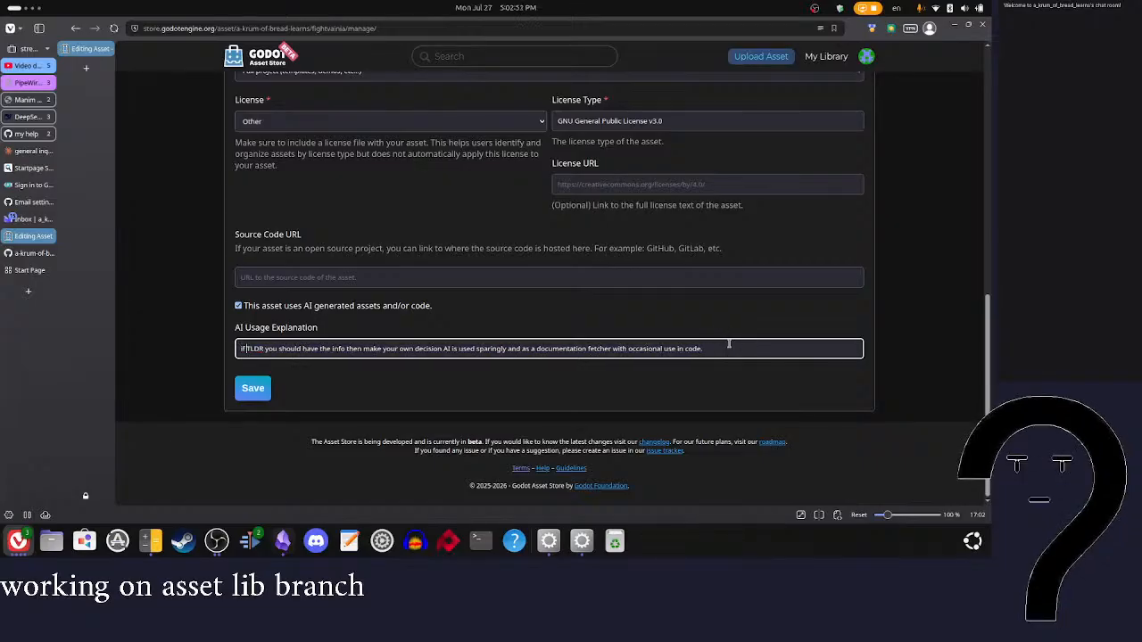
type("to review")
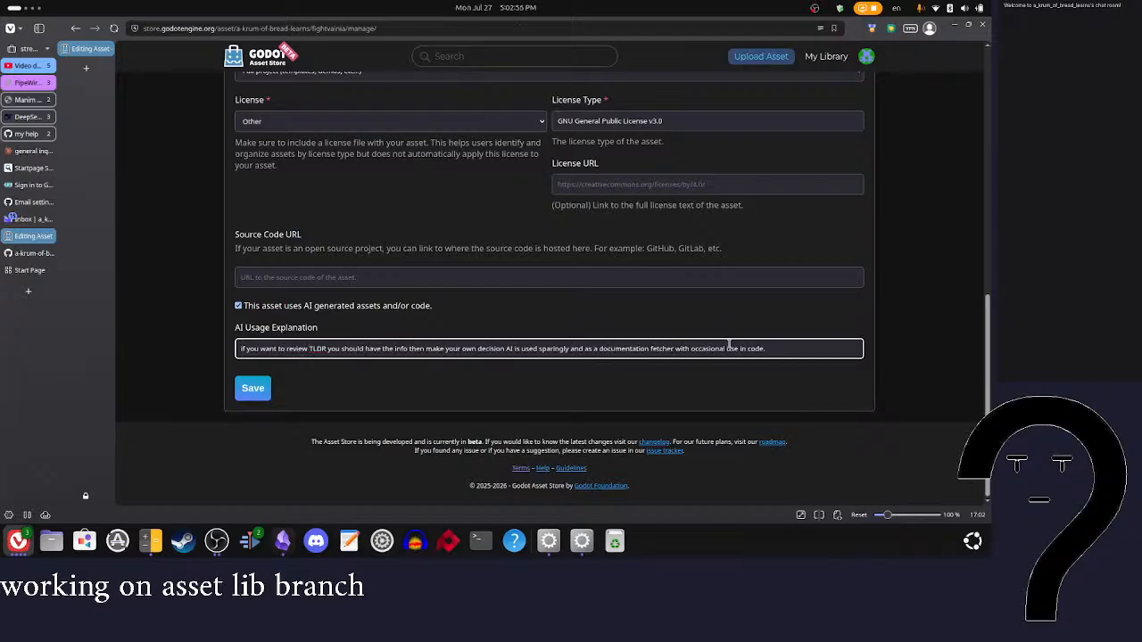
key("BackSpace")
key("BackSpace")
key("BackSpace")
key("BackSpace")
key("BackSpace")
key("BackSpace")
key("BackSpace")
key("BackSpace")
key("BackSpace")
key("BackSpace")
key("BackSpace")
key("BackSpace")
key("BackSpace")
key("BackSpace")
key("BackSpace")
key("BackSpace")
key("BackSpace")
key("BackSpace")
key("BackSpace")
key("BackSpace")
left_click(742, 353)
type("If you want to review")
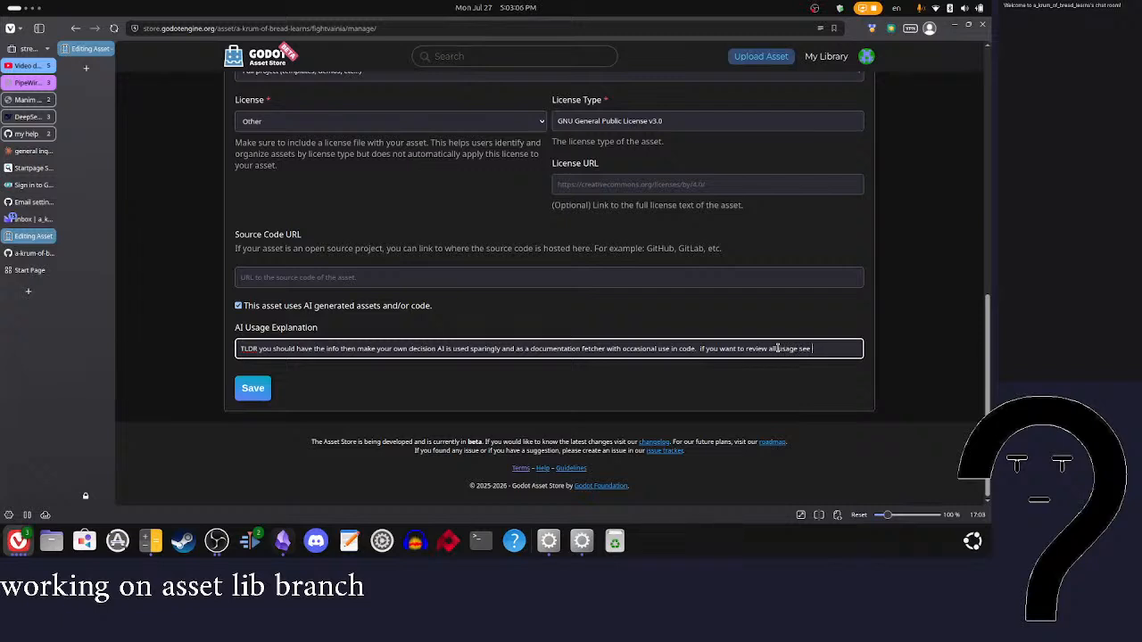
type("hanel")
Step: Remove "TLDR" from the start of the AI usage explanation
left_click(261, 349)
key("BackSpace")
key("BackSpace")
key("BackSpace")
key("BackSpace")
key("BackSpace")
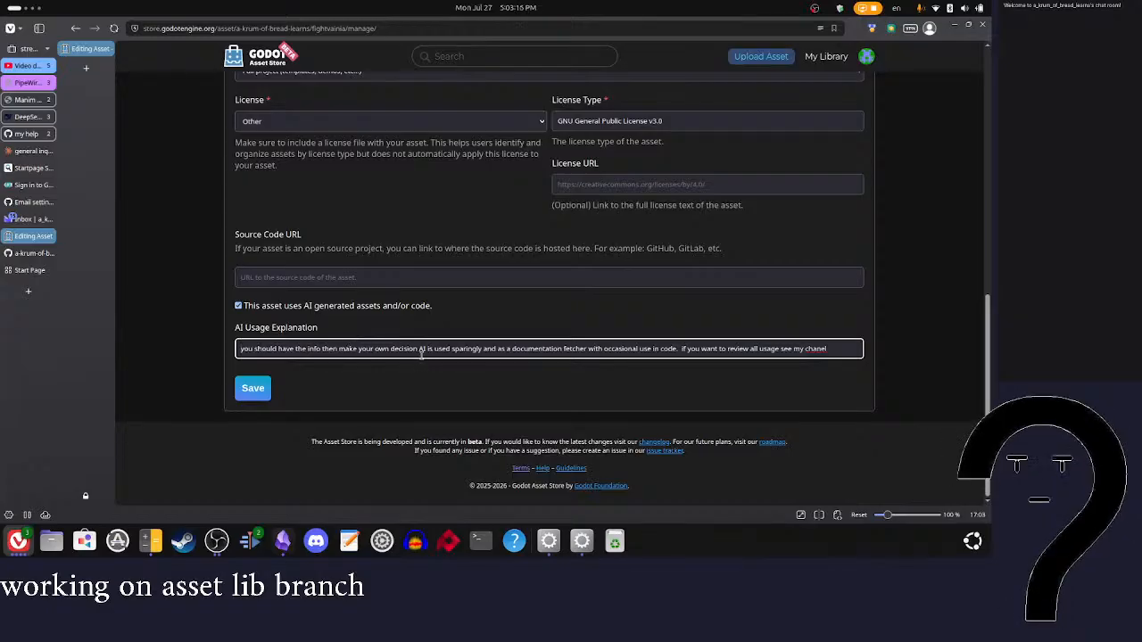
Step: Remove "you should have the info then make your own decision" from the AI usage explanation and append "and feel free to analize all of my streams"
left_click_drag(418, 349, 234, 352)
key("BackSpace")
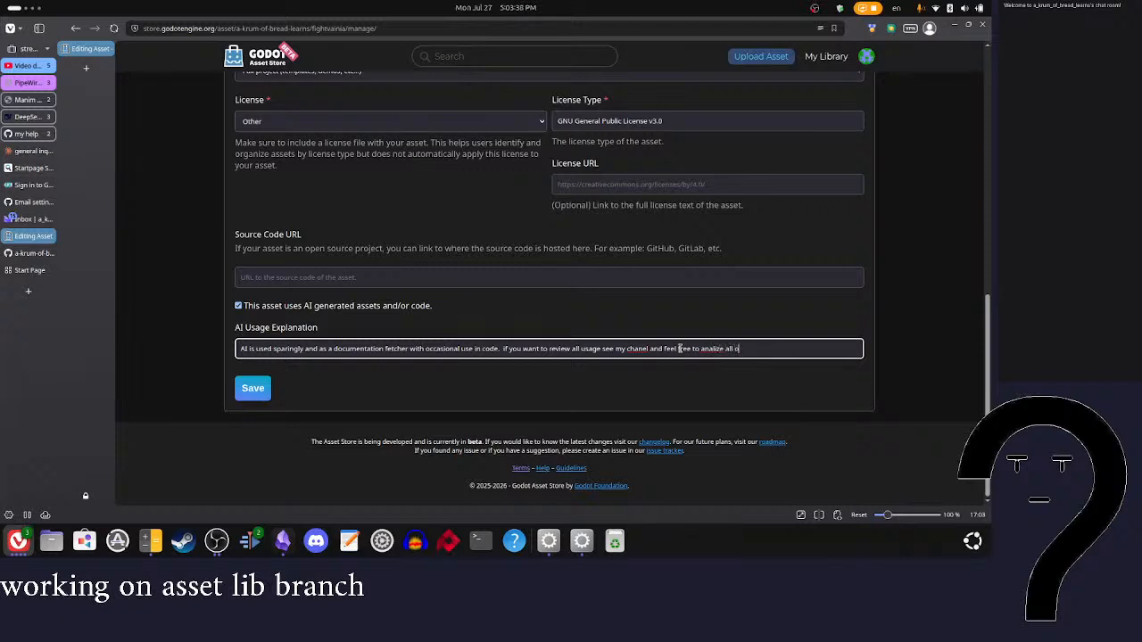
type("reams")
Step: Correct "chanel" to "channel" and replace the misspelled "analize" with a spelling suggestion in the AI usage explanation
right_click(638, 348)
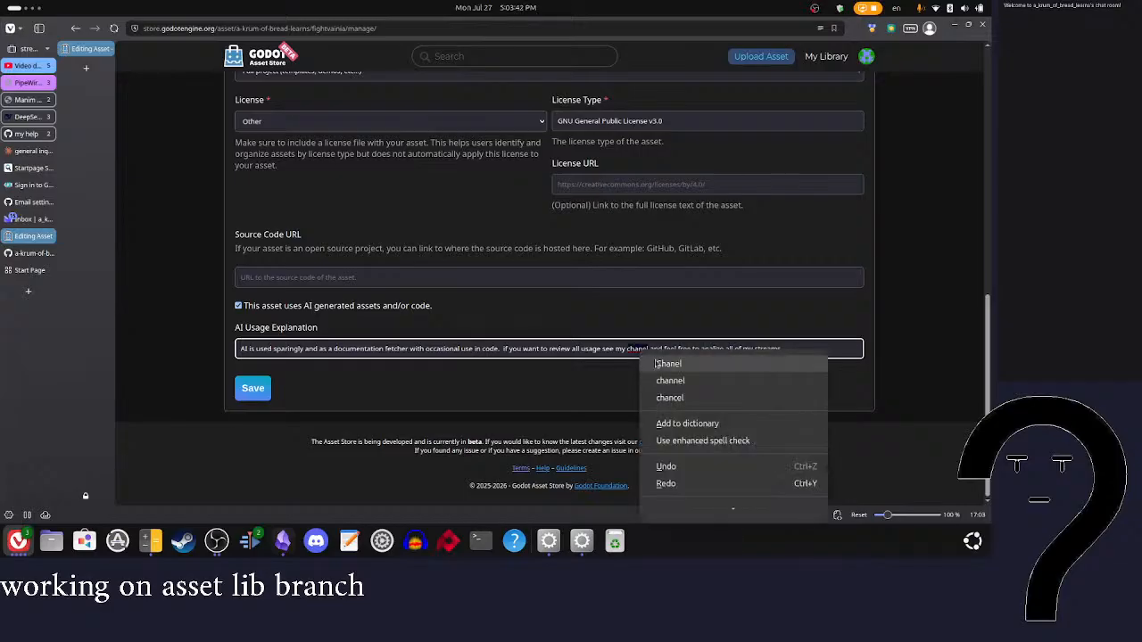
left_click(664, 379)
right_click(715, 348)
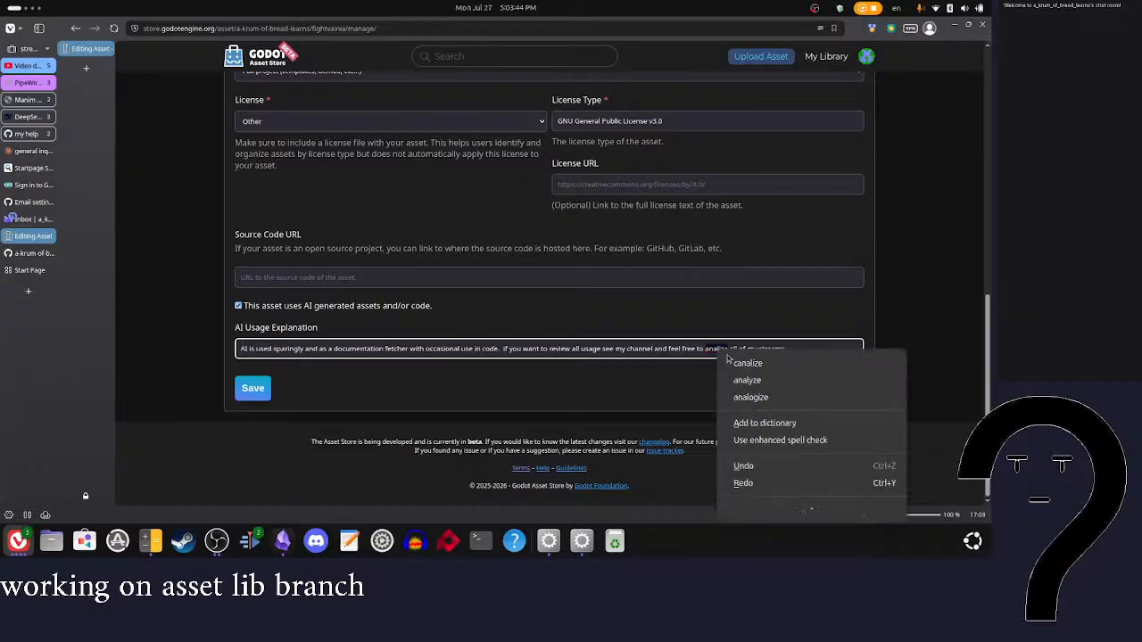
left_click(734, 363)
Step: Put the two authorship percentages in the asset summary in parentheses, as "(90%)" and "(10%)"
scroll(720, 348, "up", 10)
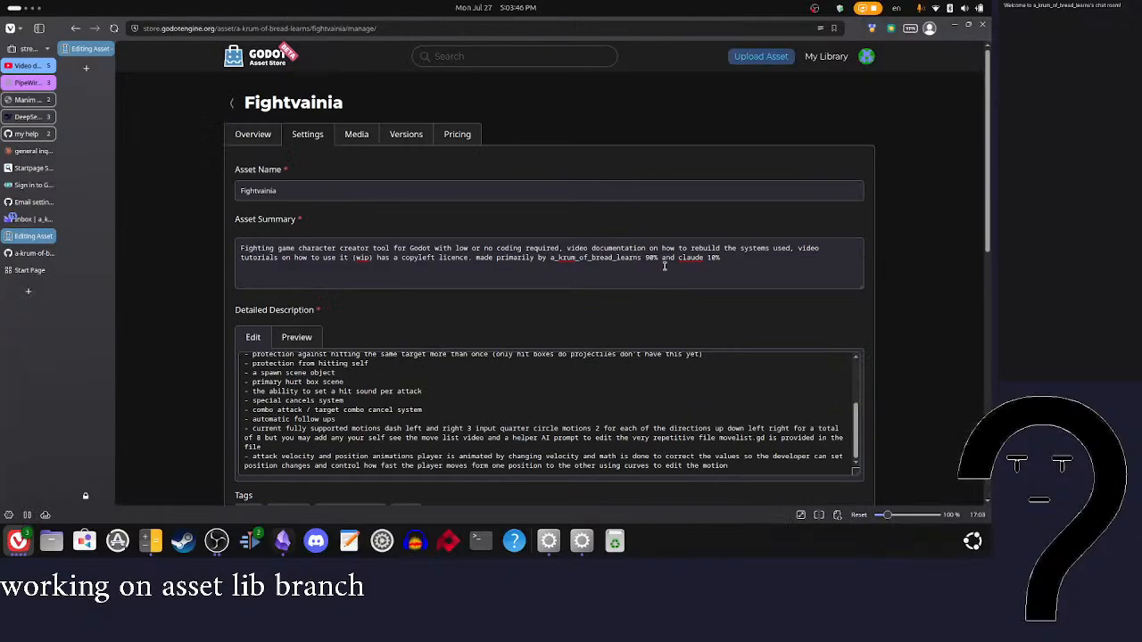
left_click(551, 256)
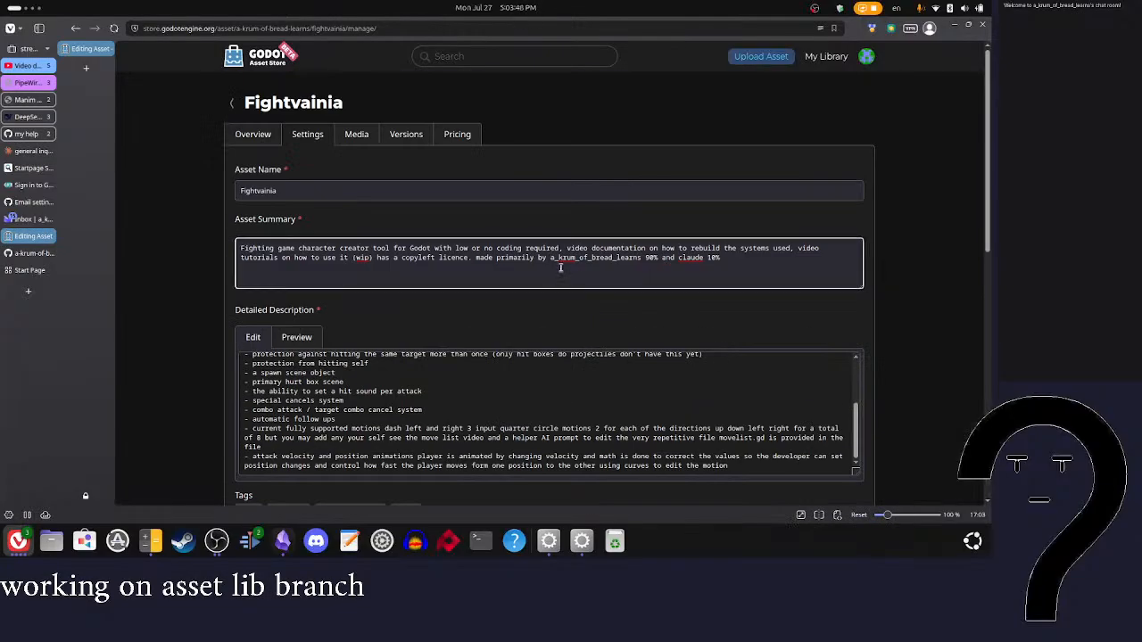
left_click(646, 257)
type(")")
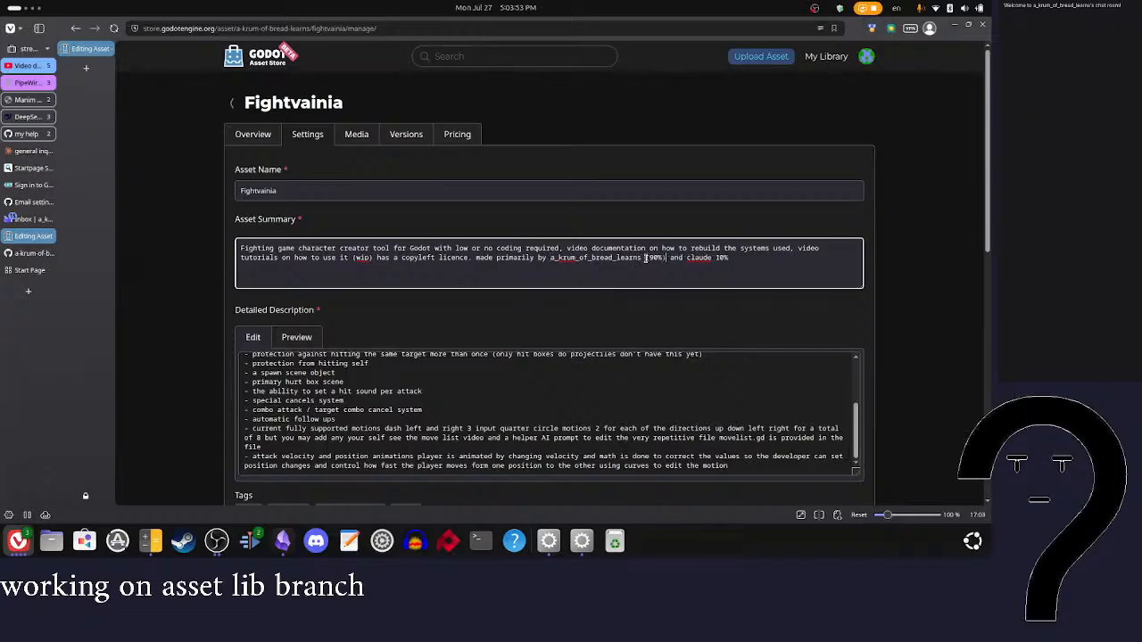
left_click(715, 258)
type("(10%) the precents are")
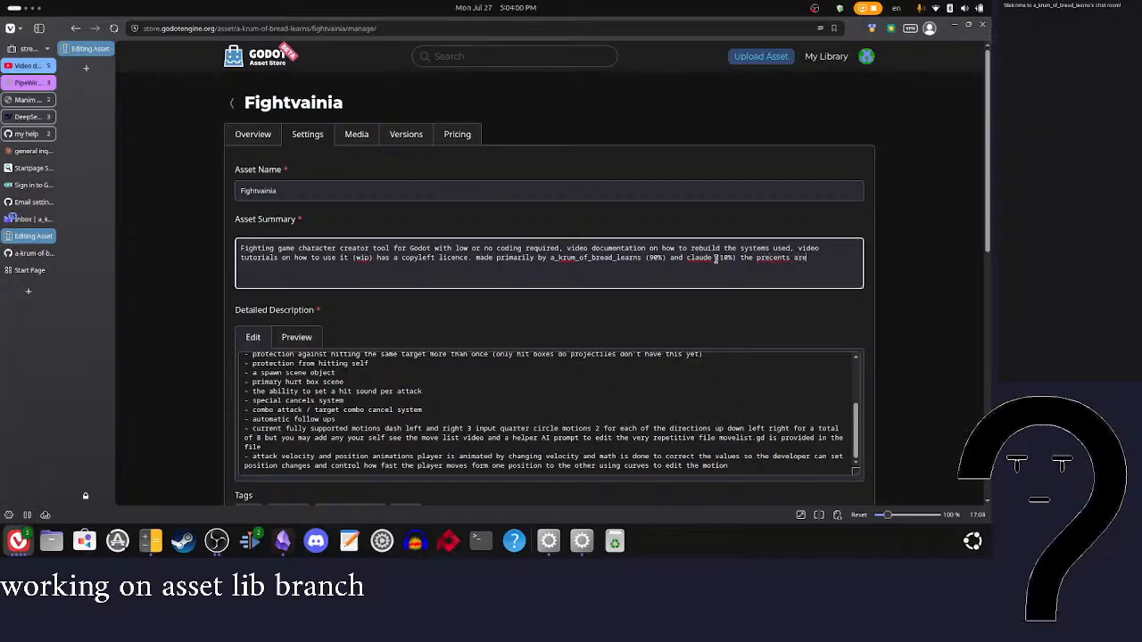
Step: Append "the precents are guesstimates" to the end of the asset summary
key("BackSpace")
key("BackSpace")
type("ges")
type("e")
type("estamates")
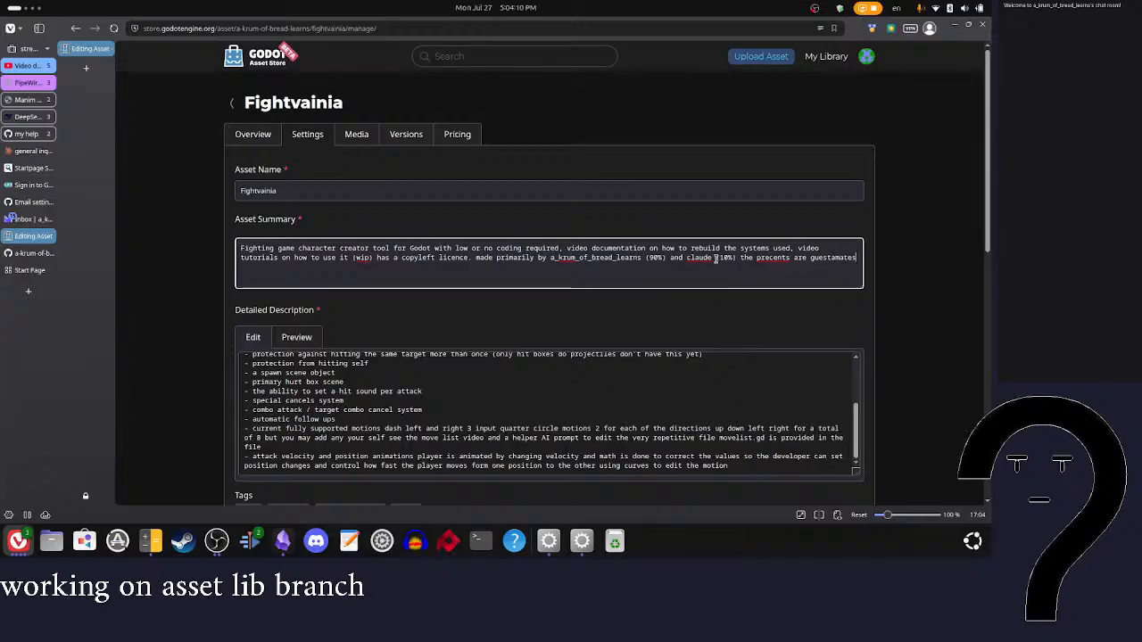
right_click(828, 258)
left_click(820, 275)
key("Return")
Step: Capitalize "Claude" in the asset summary and insert "the AI" after it
left_click(685, 258)
key("Delete")
type("C")
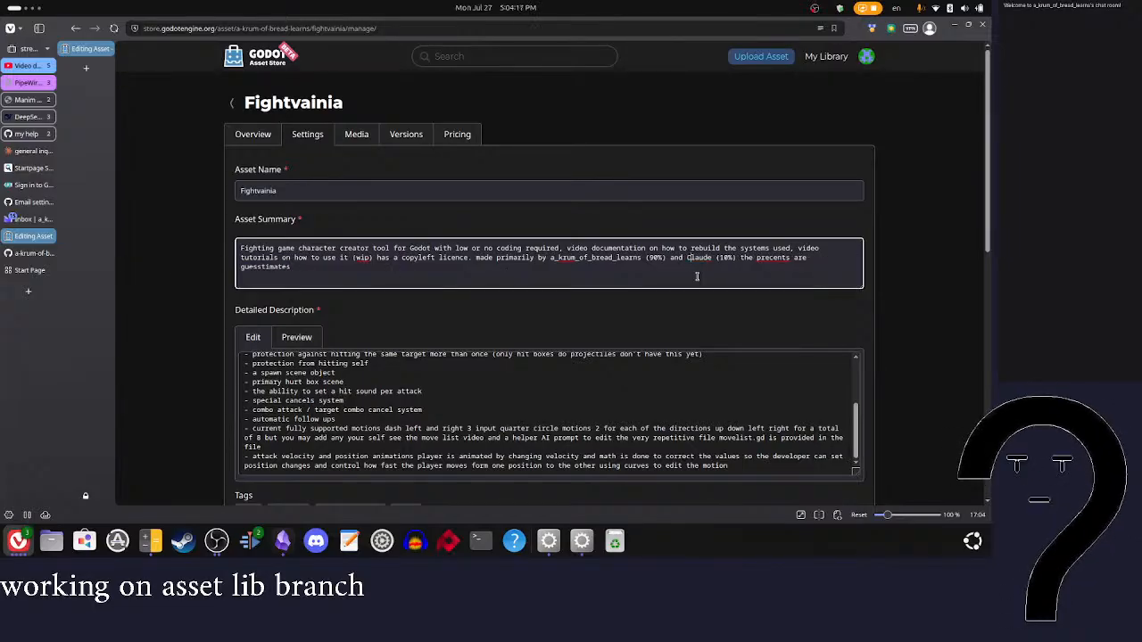
right_click(767, 262)
left_click(769, 261)
right_click(771, 260)
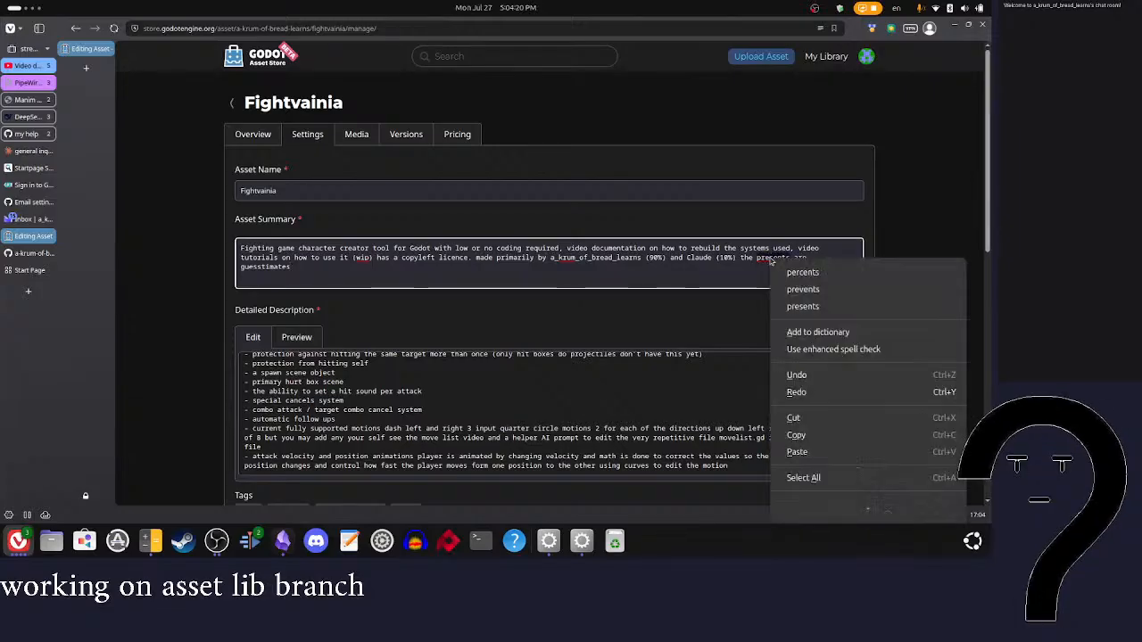
left_click(727, 283)
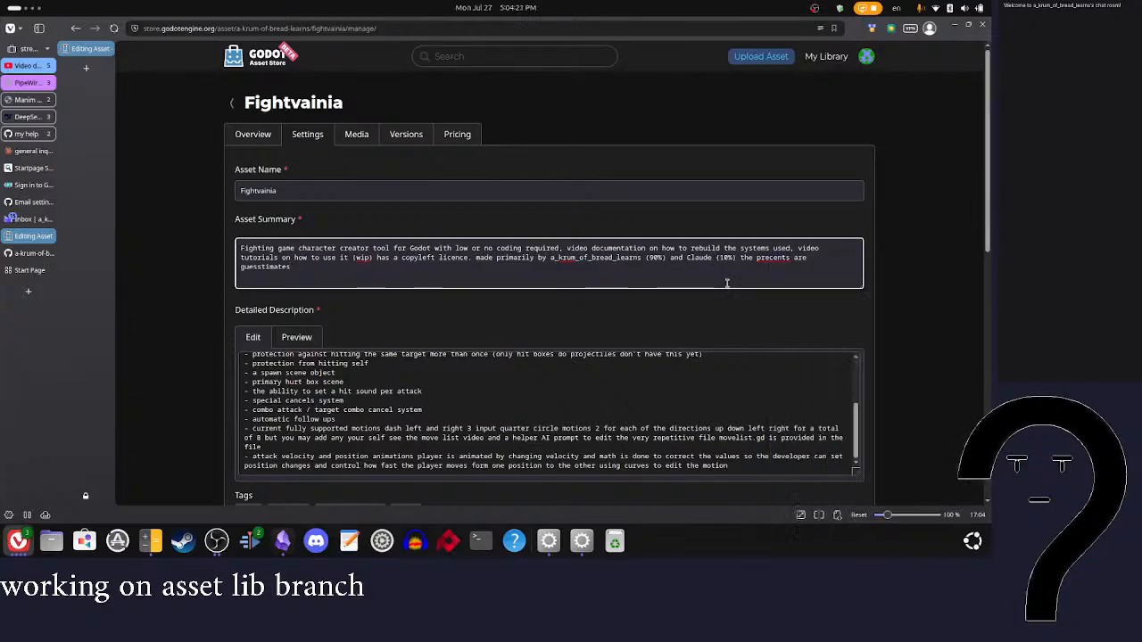
type("the a")
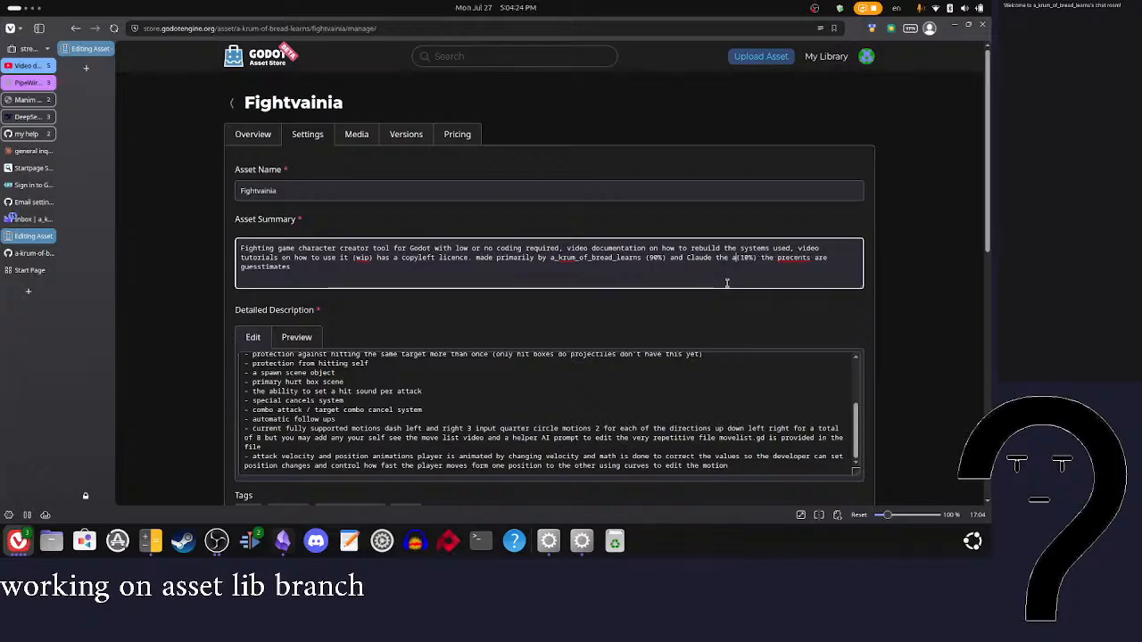
key("BackSpace")
type("AI")
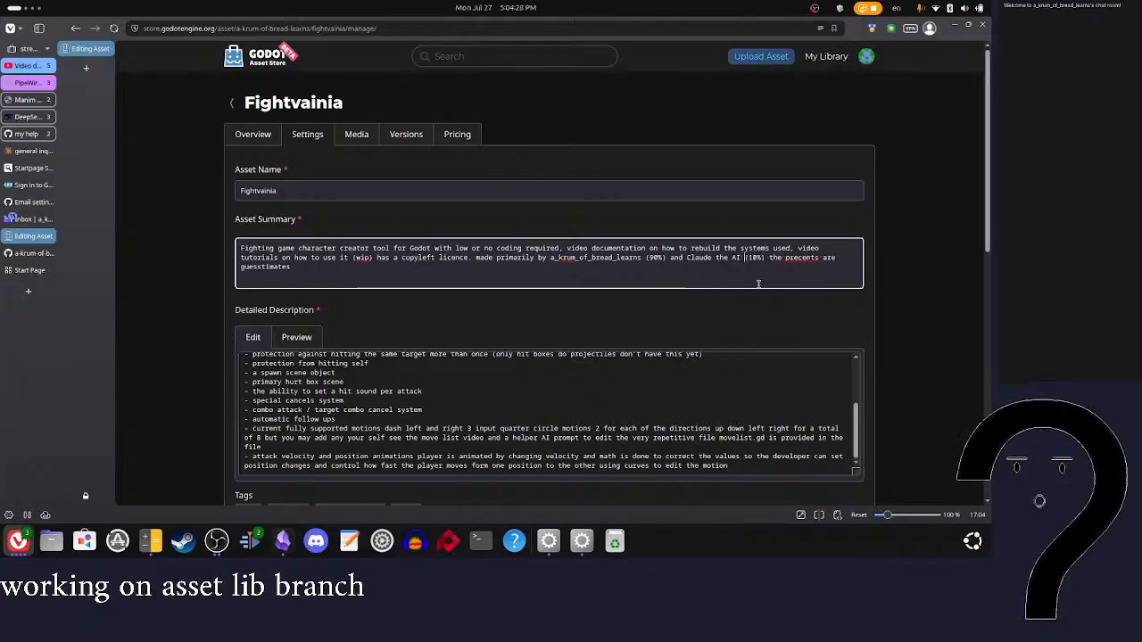
Step: Correct "precents" to "percents" in the asset summary and start a new line before "made primarily by"
left_click(793, 258)
right_click(793, 258)
left_click(816, 267)
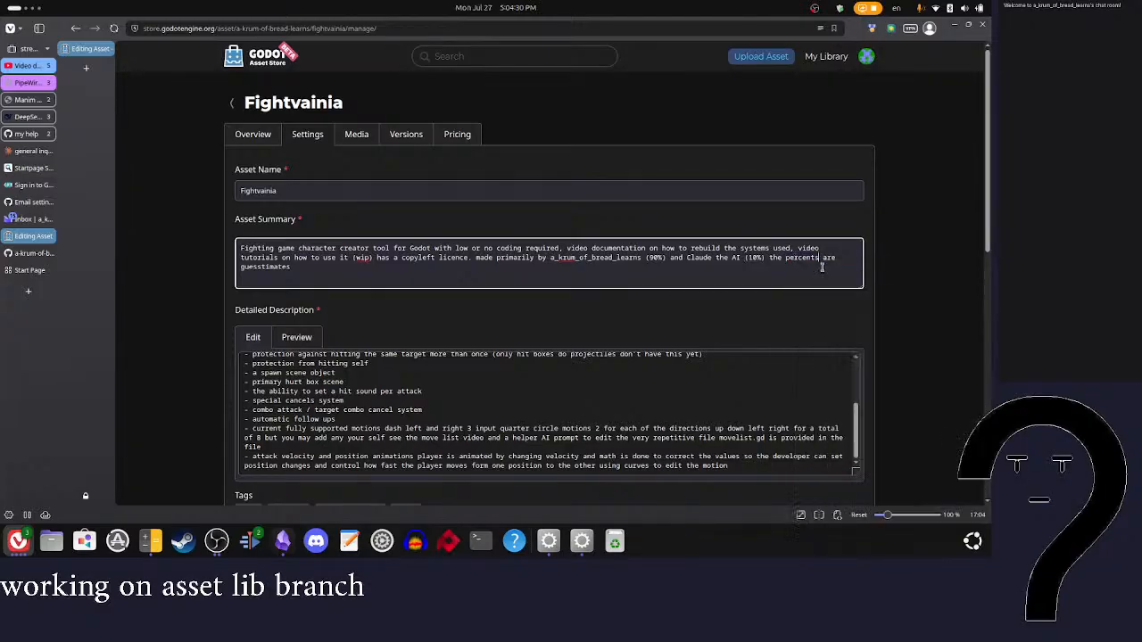
left_click(476, 258)
key("Return")
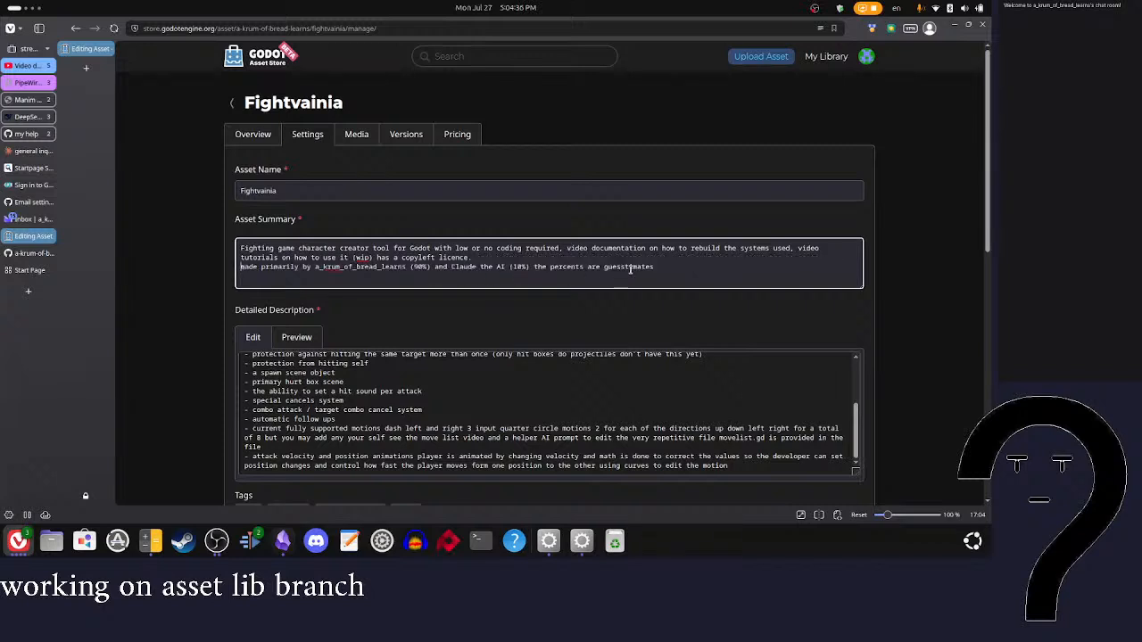
Step: Insert "initial versions" after "made" in the asset summary's authorship line
left_click(663, 268)
left_click(260, 268)
type("in")
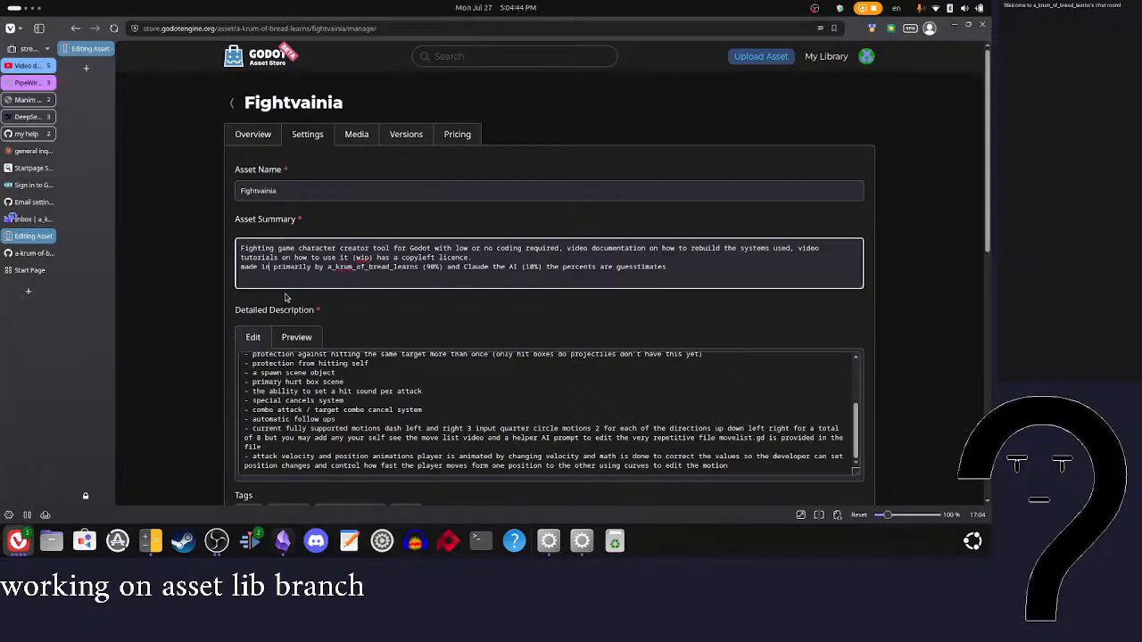
type("ital vers")
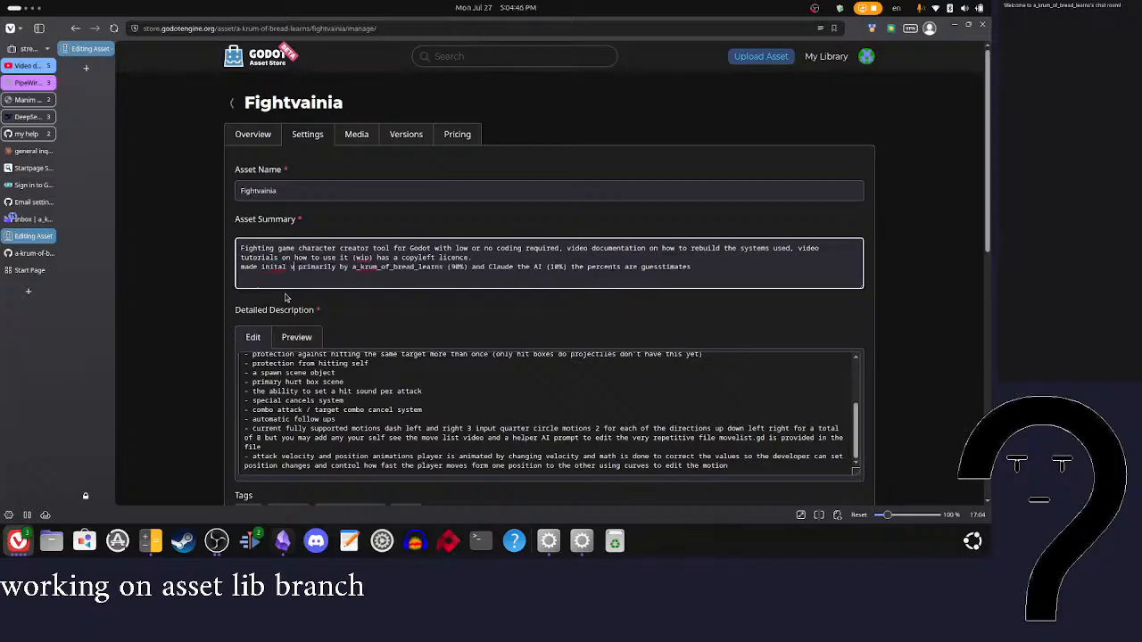
type("ions")
right_click(268, 267)
left_click(298, 279)
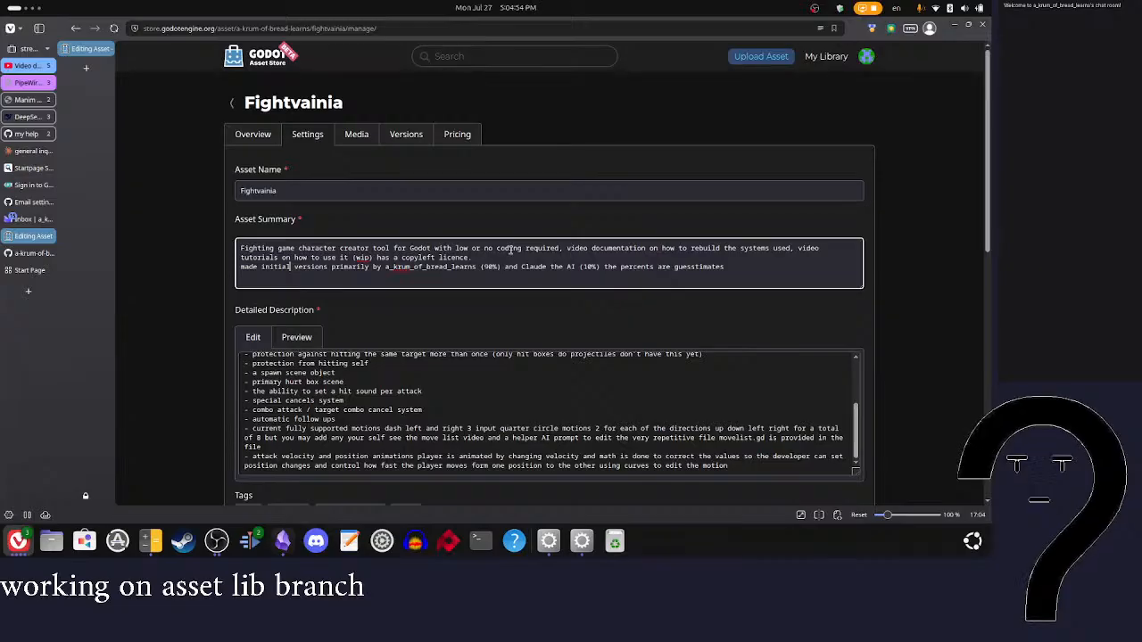
Step: Insert "cumointy:0%" after Claude's share in the asset summary's authorship line
left_click(603, 267)
type("cumointy")
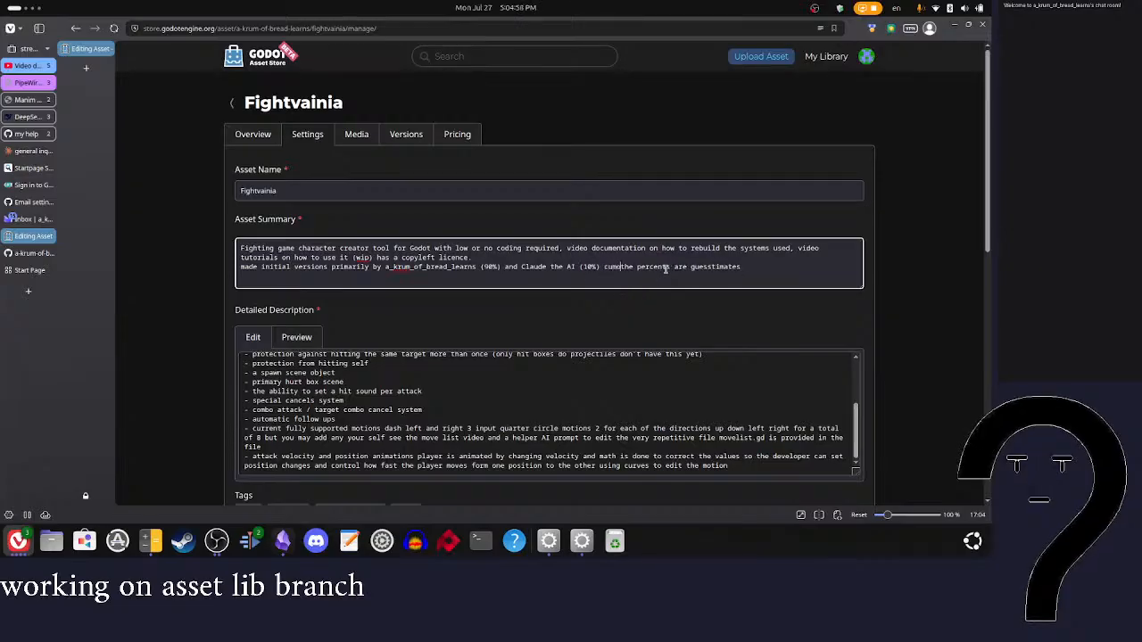
type(" o")
key("BackSpace")
type(":")
key("Right")
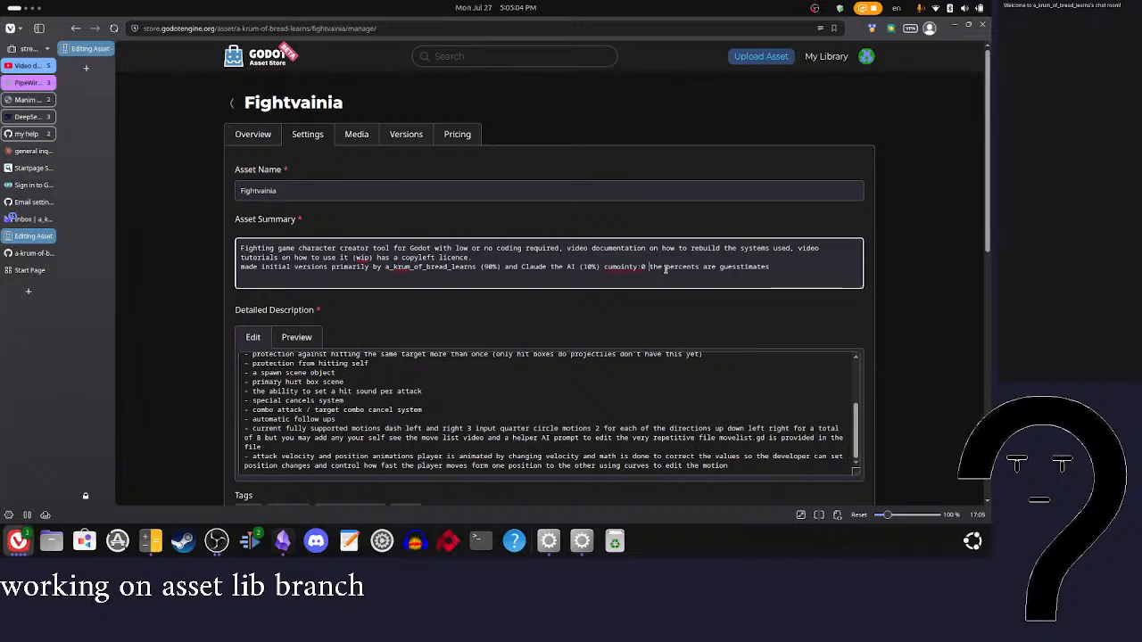
type("%")
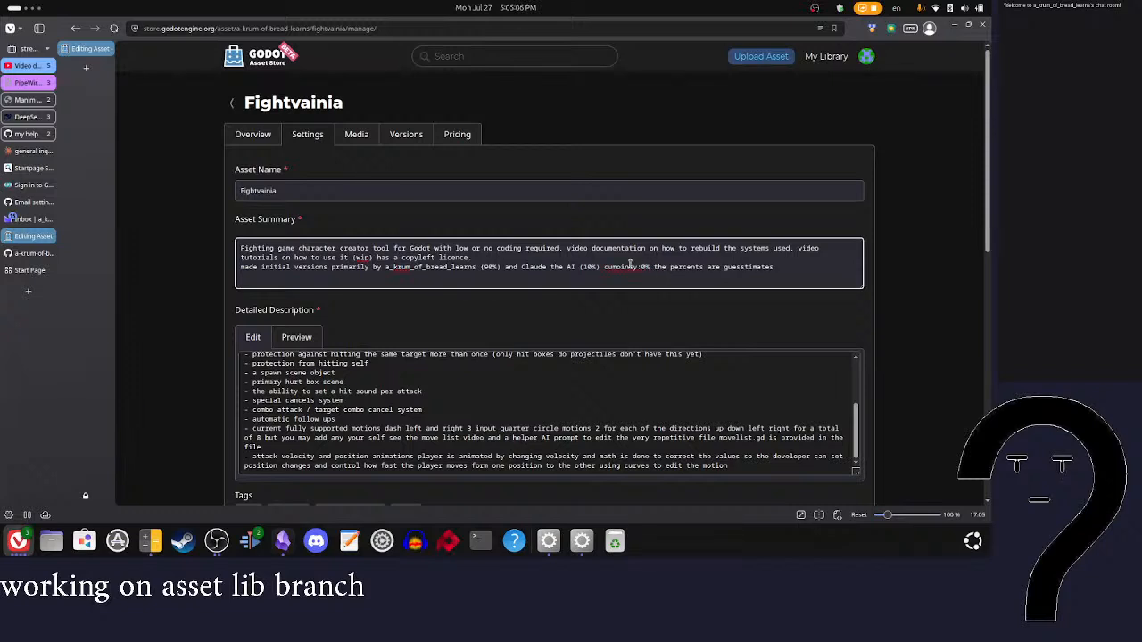
Step: Correct the misspelled community entry in the authorship line so it reads "community:0%"
double_click(627, 267)
type("comuni")
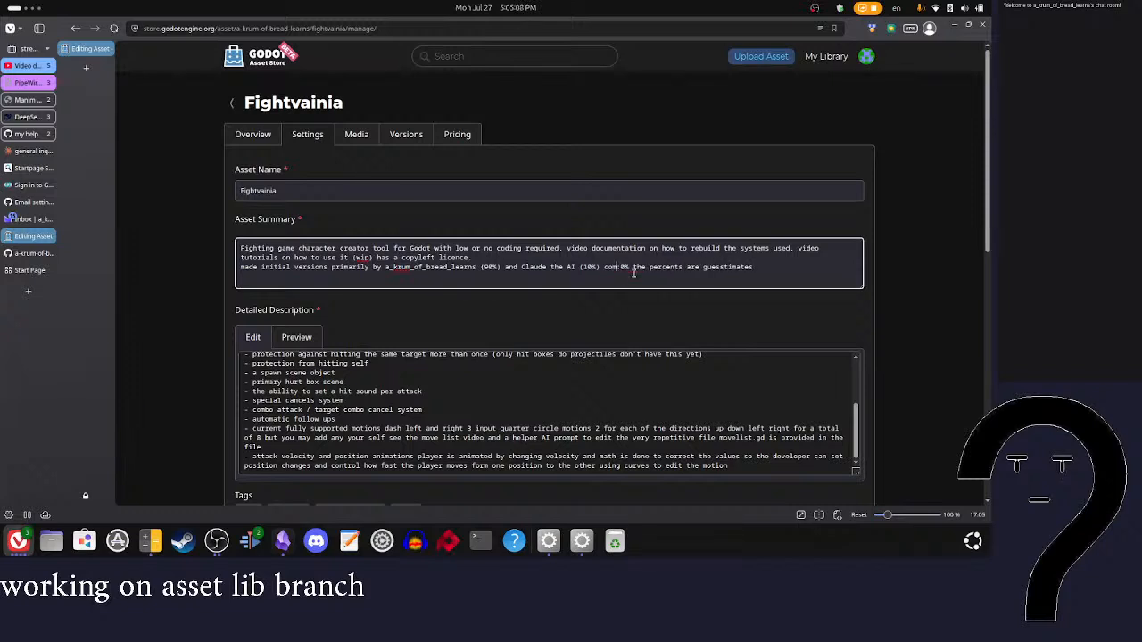
type("ty")
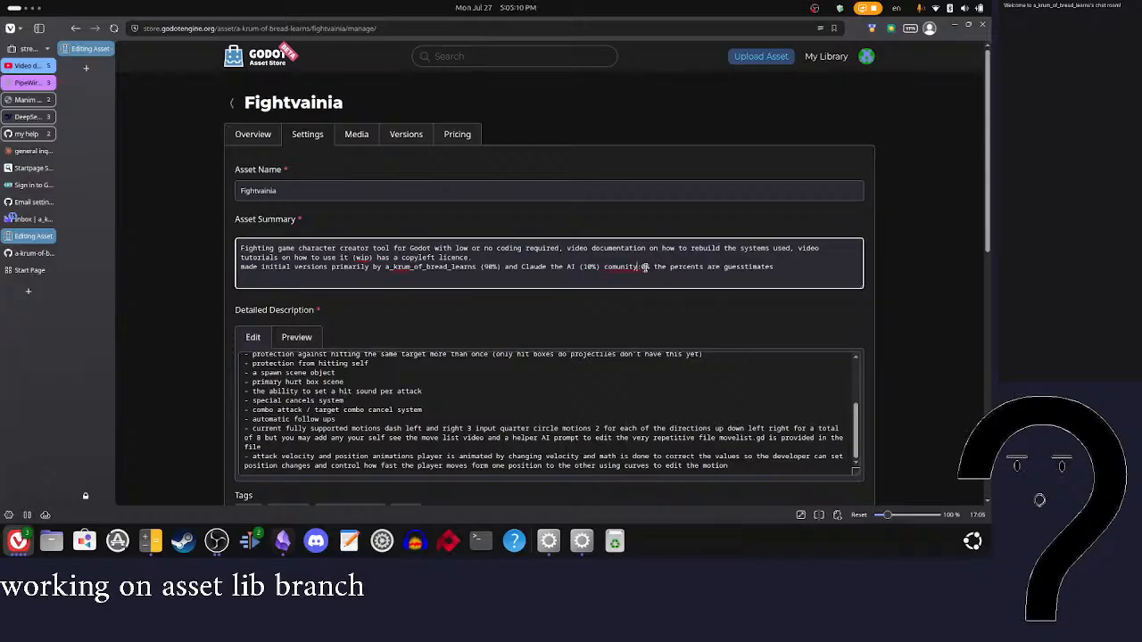
right_click(633, 267)
left_click(658, 277)
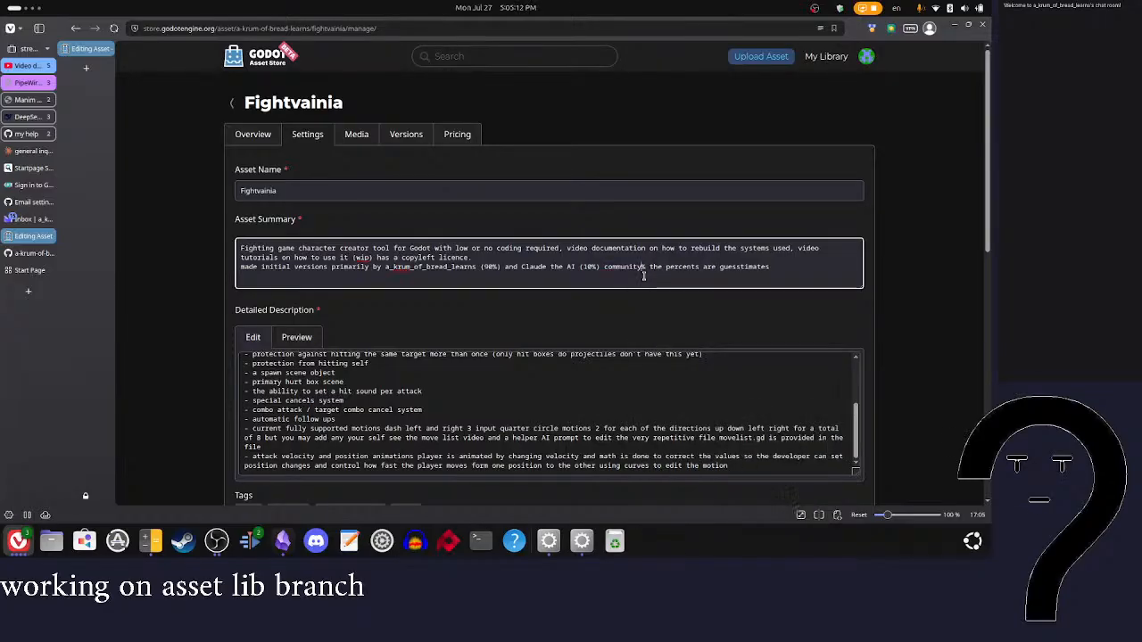
type("0")
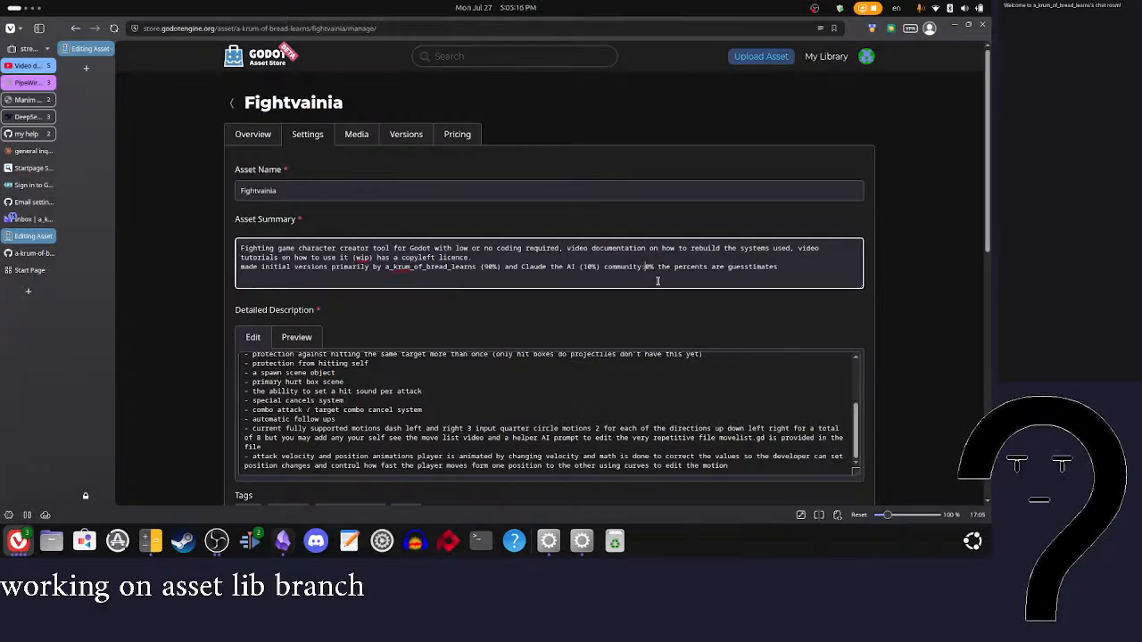
Step: Reformat the author's share in the asset summary from parentheses to a colon followed by "90%"
left_click(480, 267)
type(":")
key("Right")
key("Delete")
key("BackSpace")
key("Right")
key("Right")
key("Right")
key("Delete")
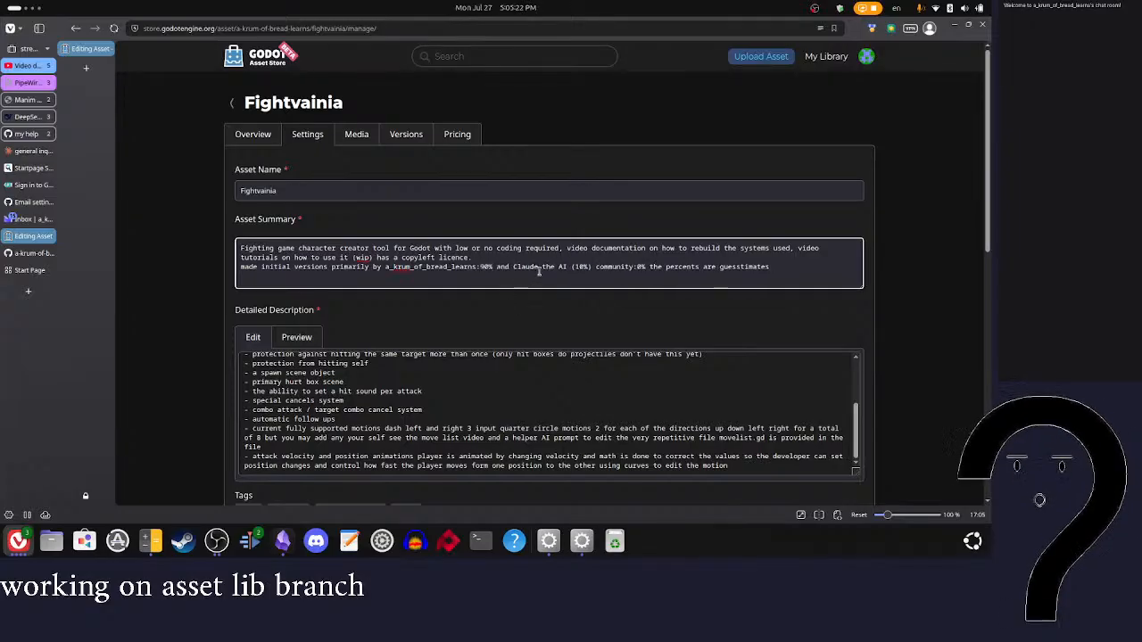
Step: Reformat Claude's share in the asset summary as "Claude the AI:10%", without parentheses
left_click(574, 269)
key("BackSpace")
key("BackSpace")
type(":")
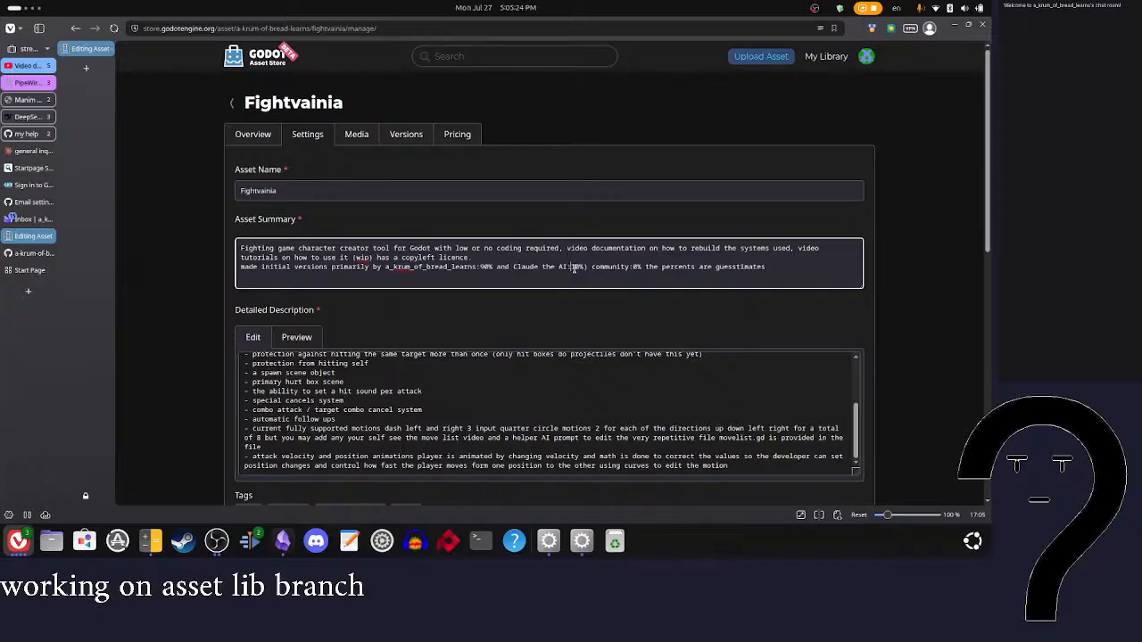
key("Right")
key("Right")
key("Right")
key("Delete")
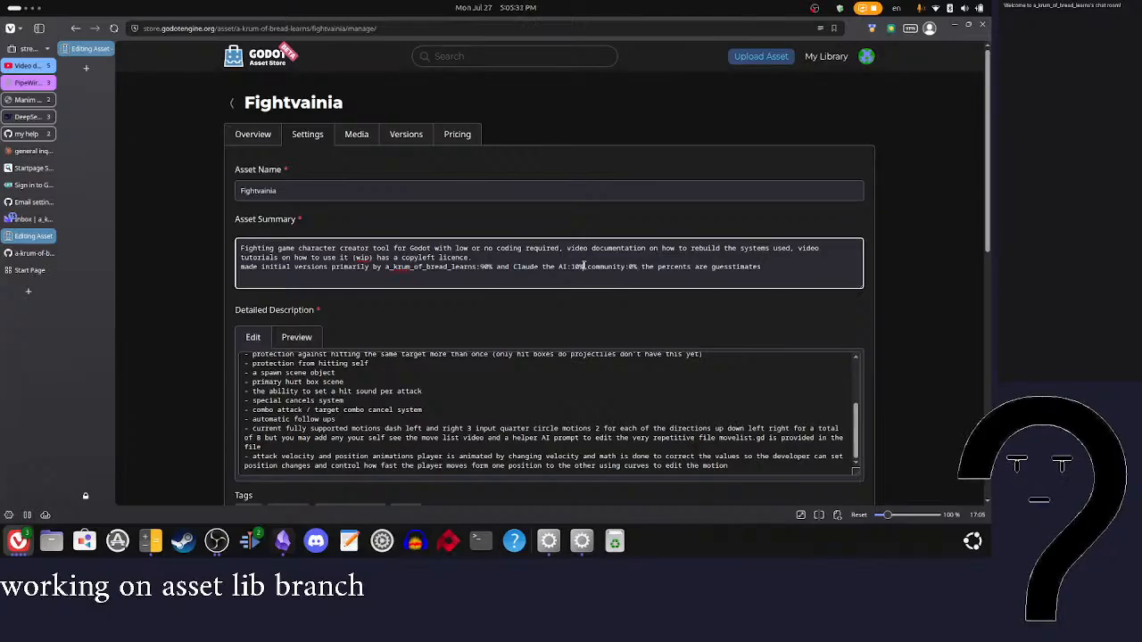
Step: Replace "and" before "Claude" with a comma and add a comma after "10%" in the authorship line
left_click(509, 267)
key("BackSpace")
key("BackSpace")
key("BackSpace")
key("BackSpace")
key("BackSpace")
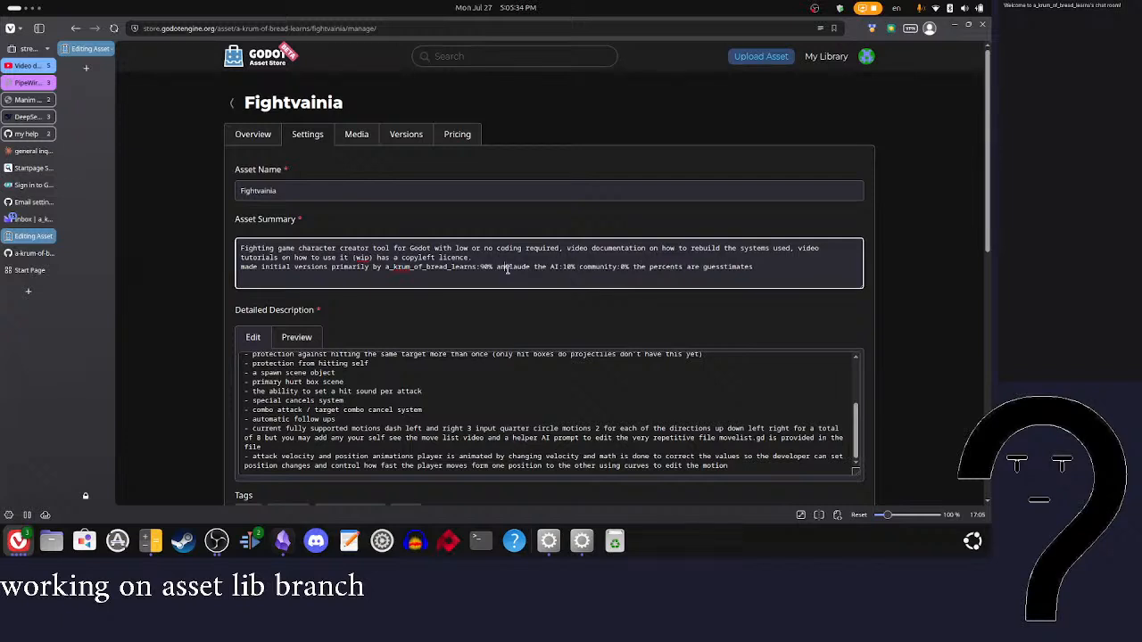
type(",")
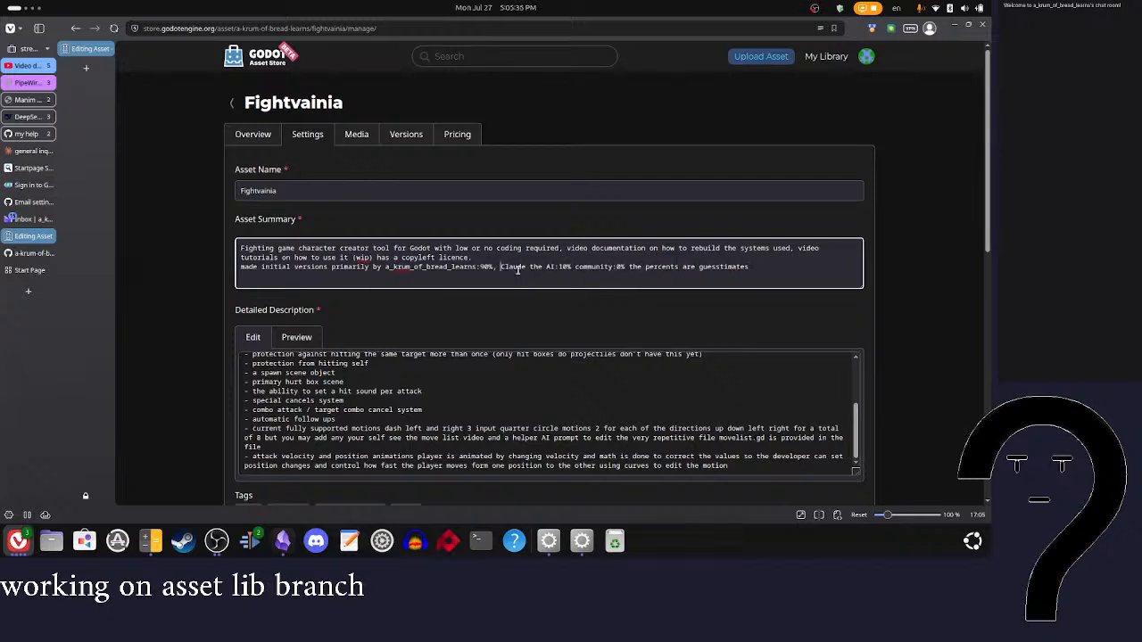
left_click(573, 268)
type(",")
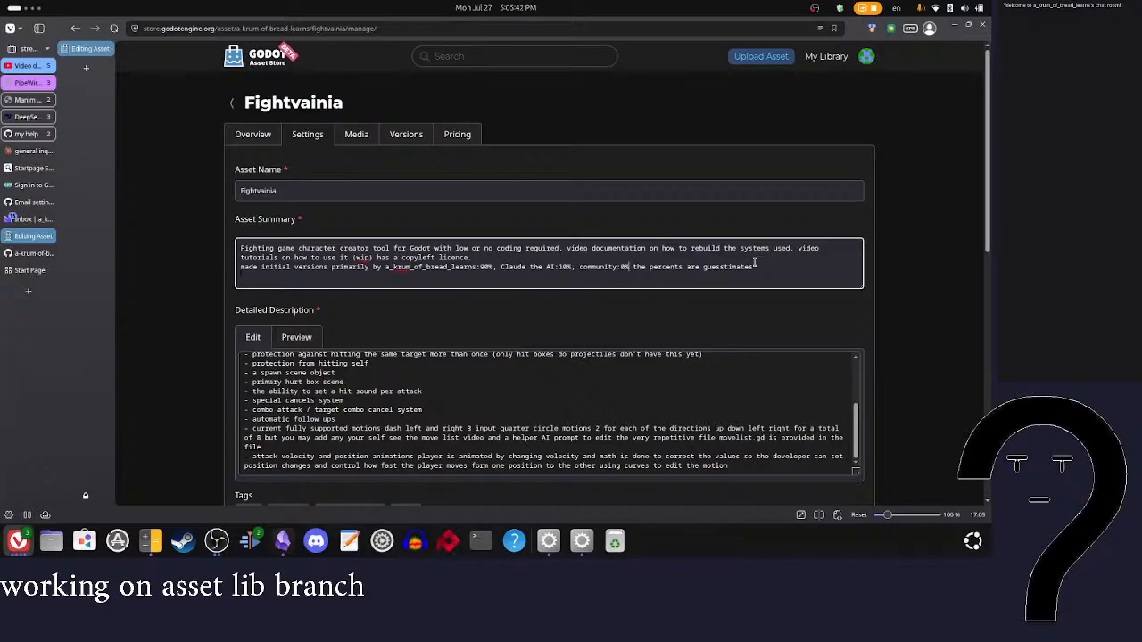
Step: Append "and this tool is still new" to the end of the asset summary
left_click_drag(757, 266, 639, 264)
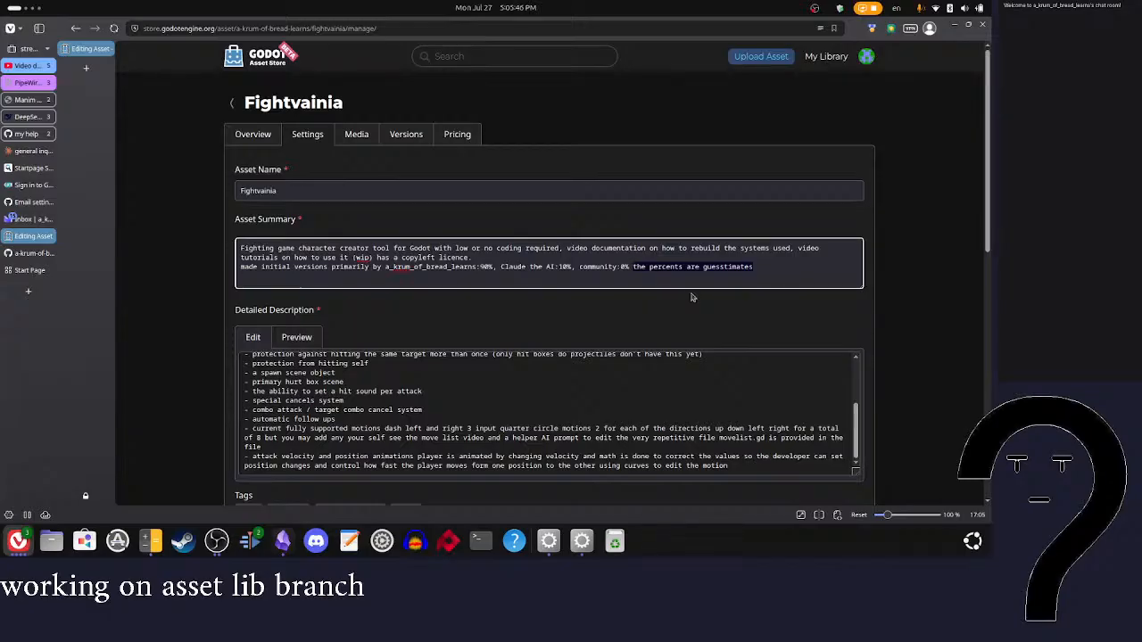
left_click(767, 278)
type("and th")
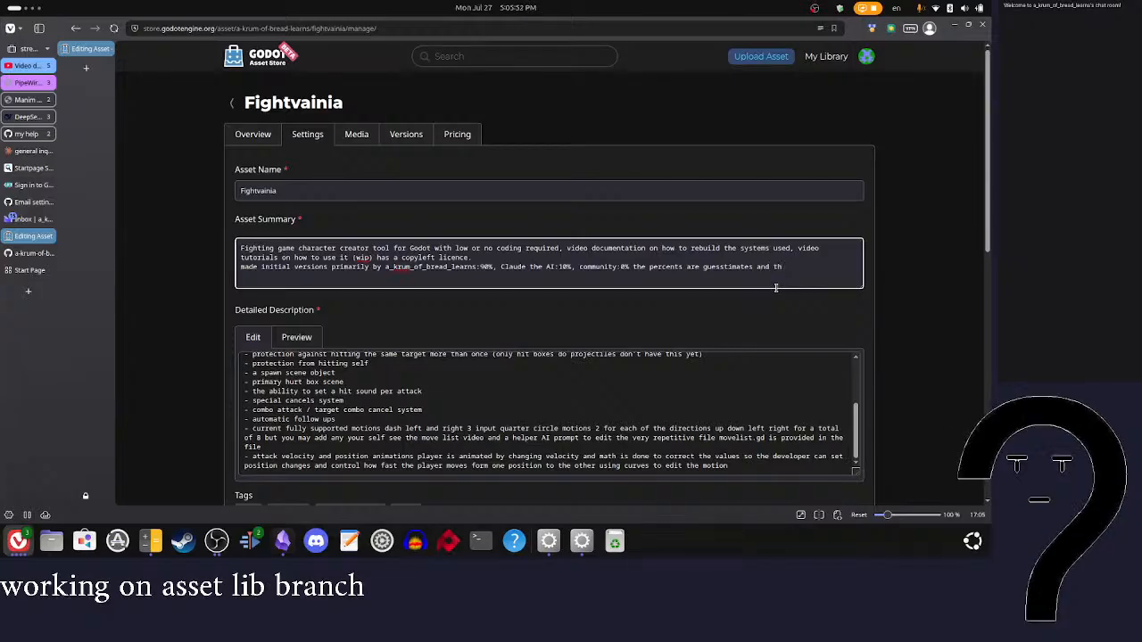
type("is tool i")
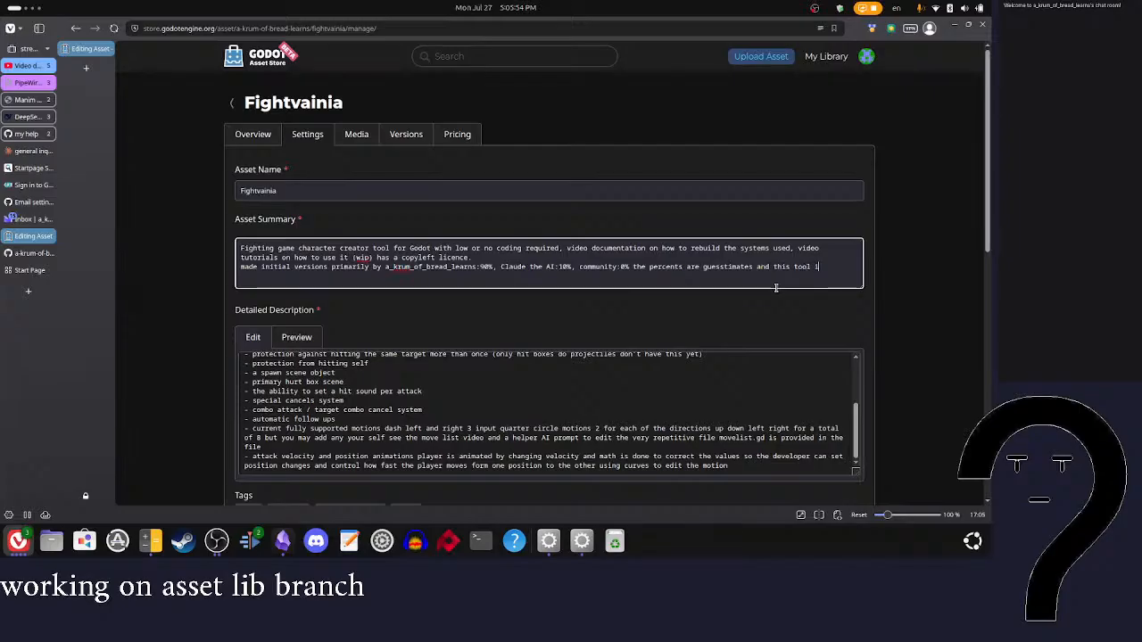
type("s still new")
key("ctrl+s")
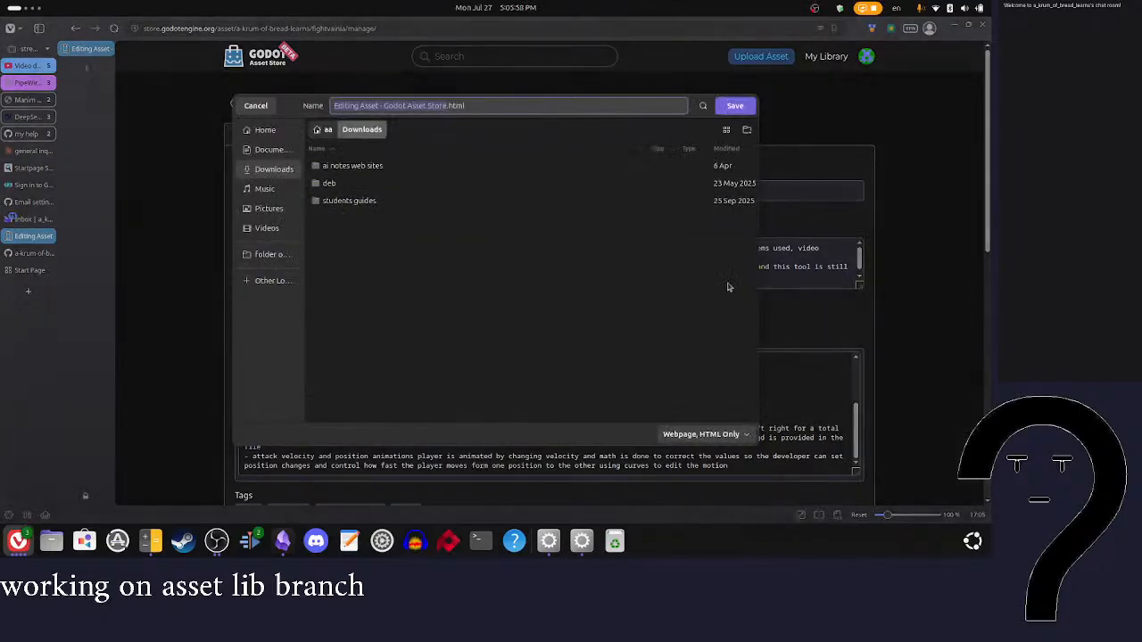
Step: Dismiss the webpage download dialog and save the asset's edited settings
left_click(258, 106)
scroll(358, 169, "down", 2)
scroll(358, 168, "down", 15)
left_click(250, 387)
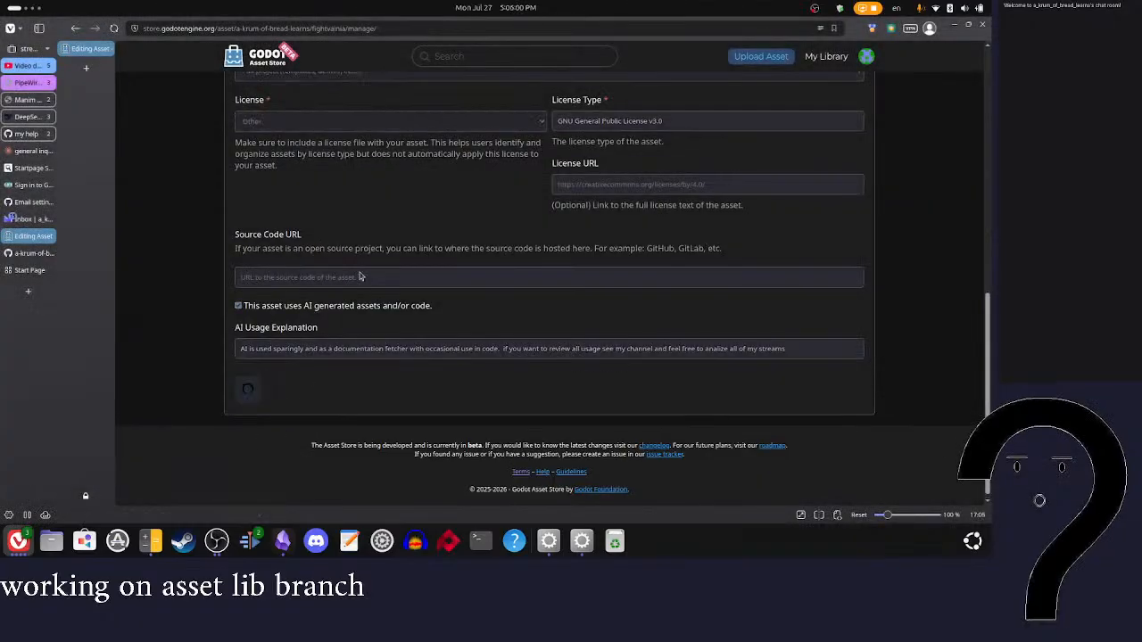
Step: Look up "GNU General Public License v3.0" on the web and copy the address of its choosealicense.com page
scroll(390, 304, "down", 10)
scroll(416, 300, "up", 3)
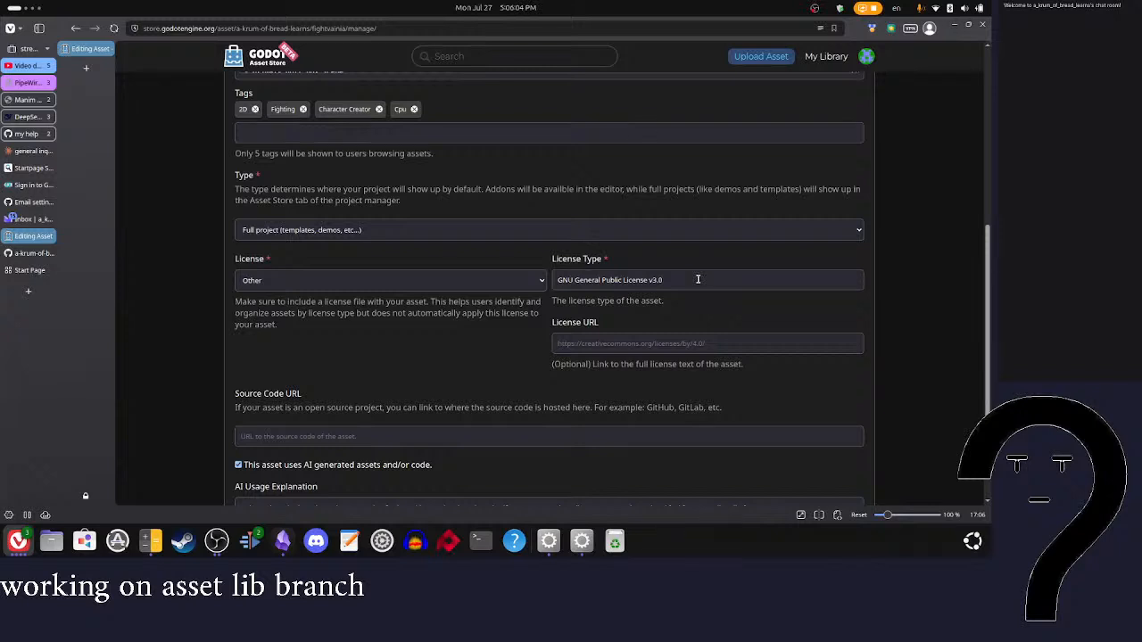
left_click(675, 282)
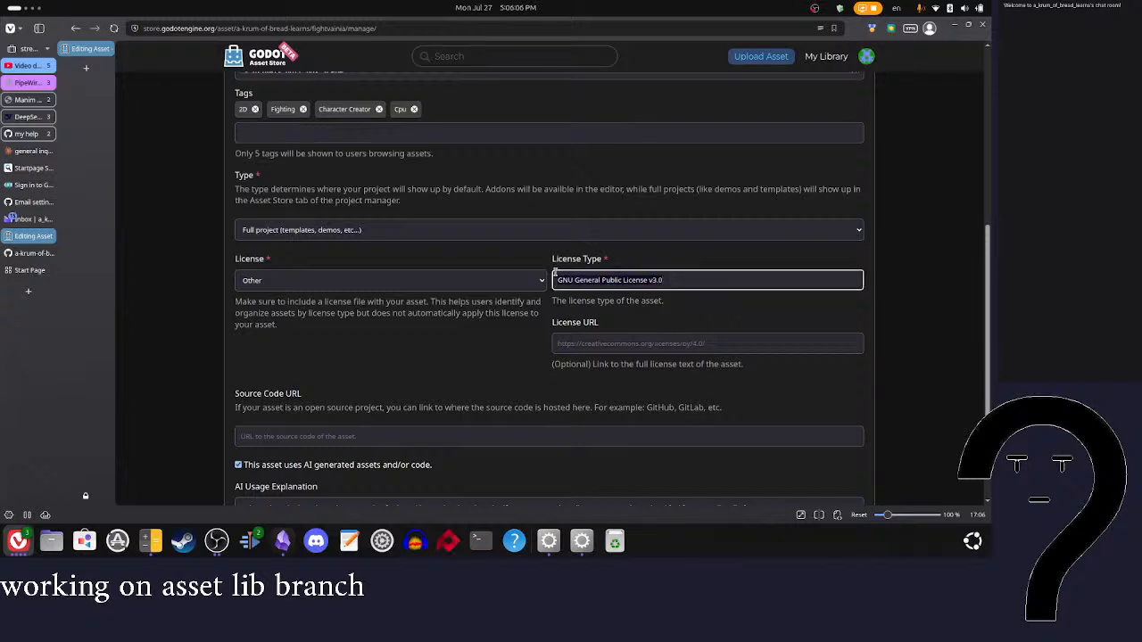
middle_click(32, 296)
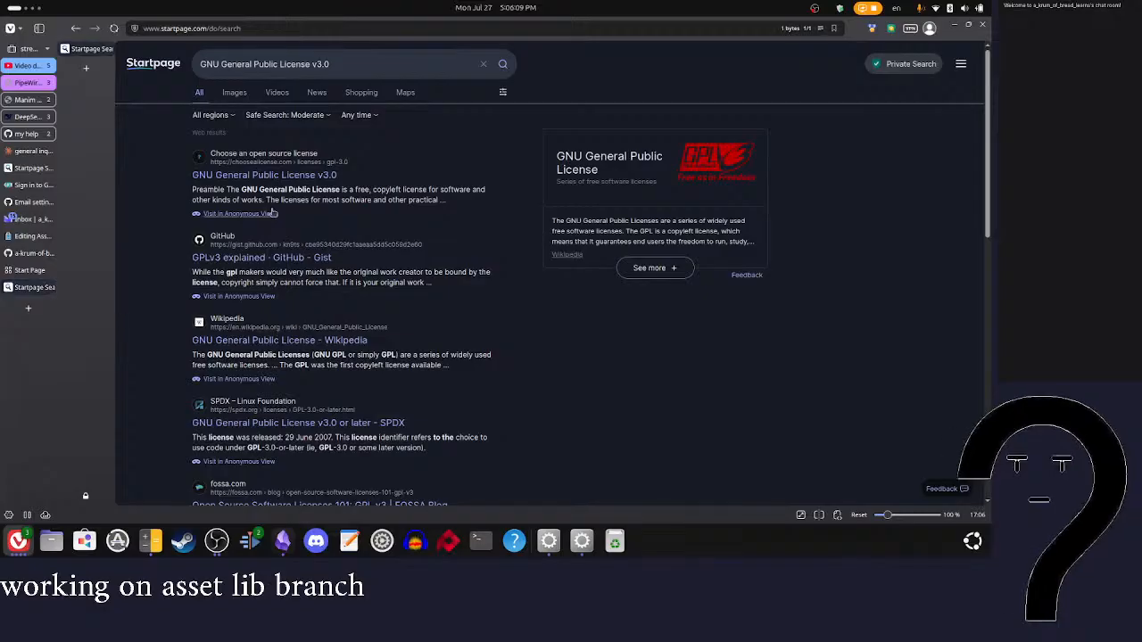
left_click(239, 175)
left_click(361, 30)
scroll(386, 290, "down", 20)
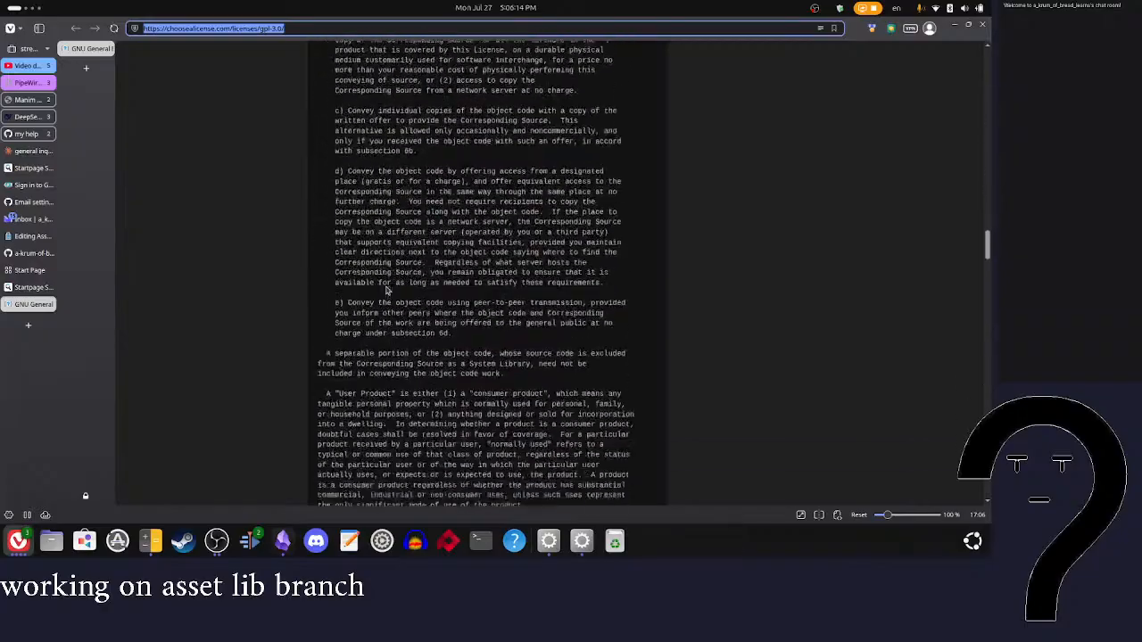
left_click(33, 235)
left_click(580, 344)
key("ctrl+s")
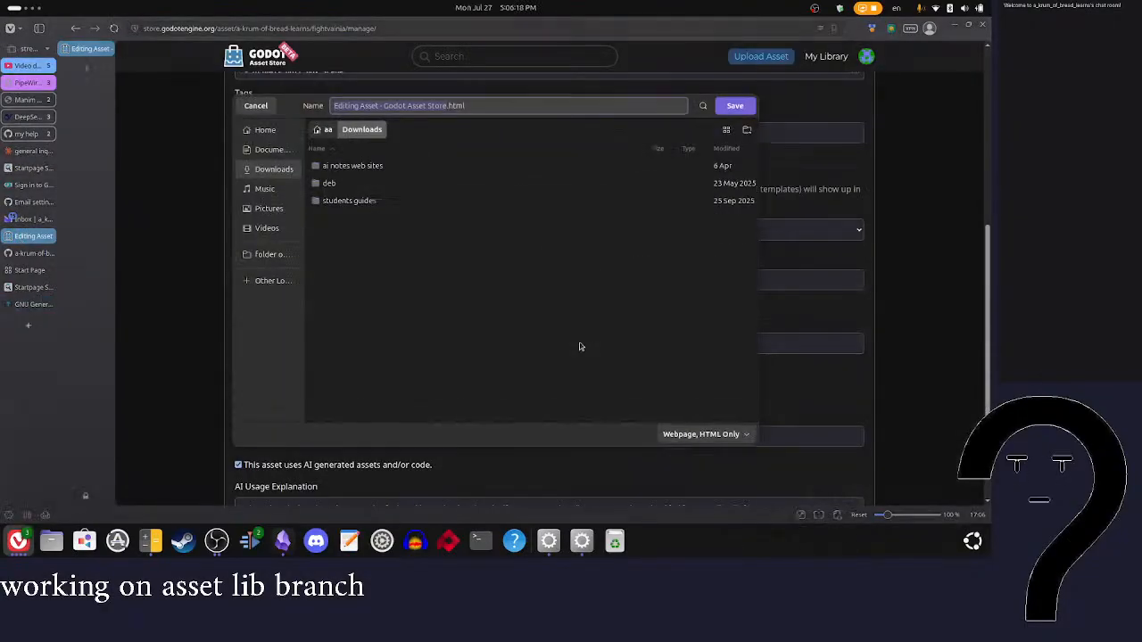
left_click(256, 107)
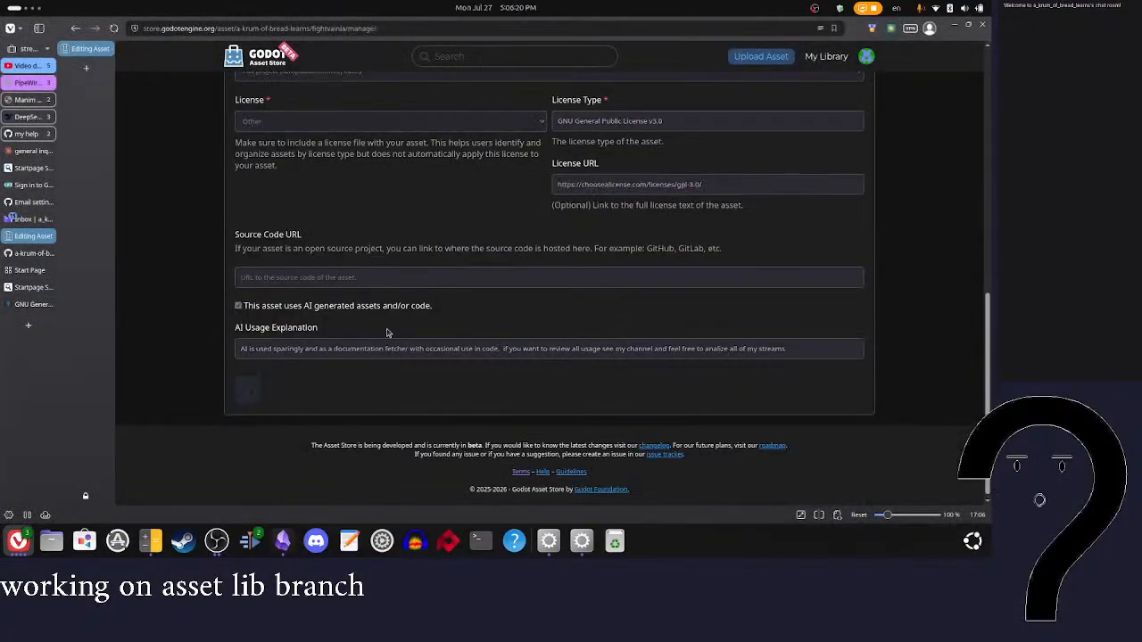
scroll(449, 278, "up", 10)
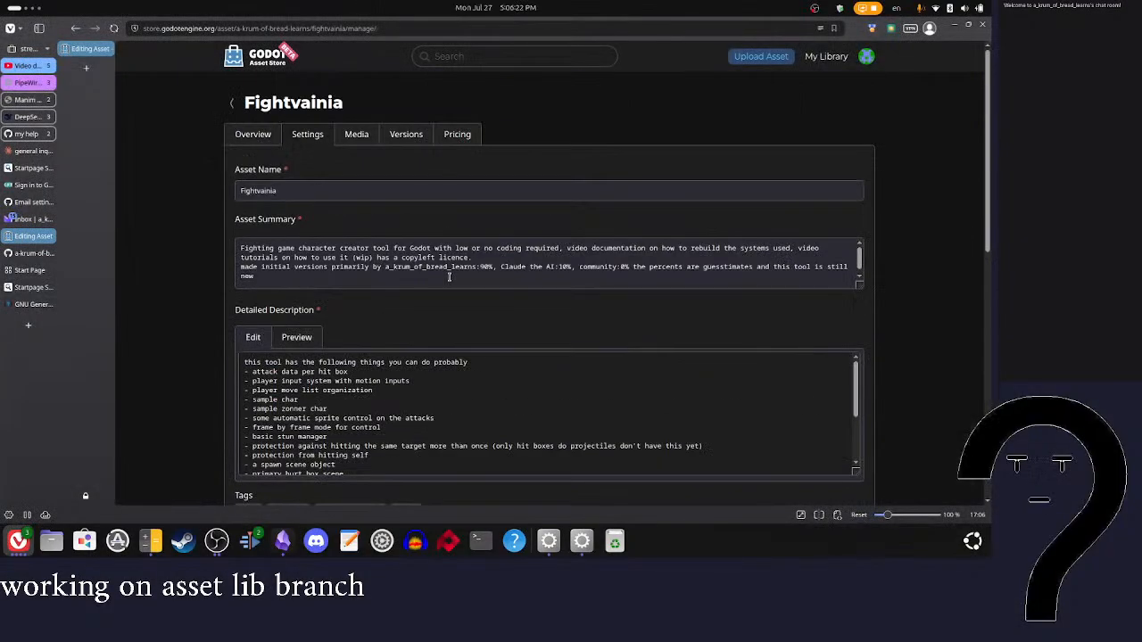